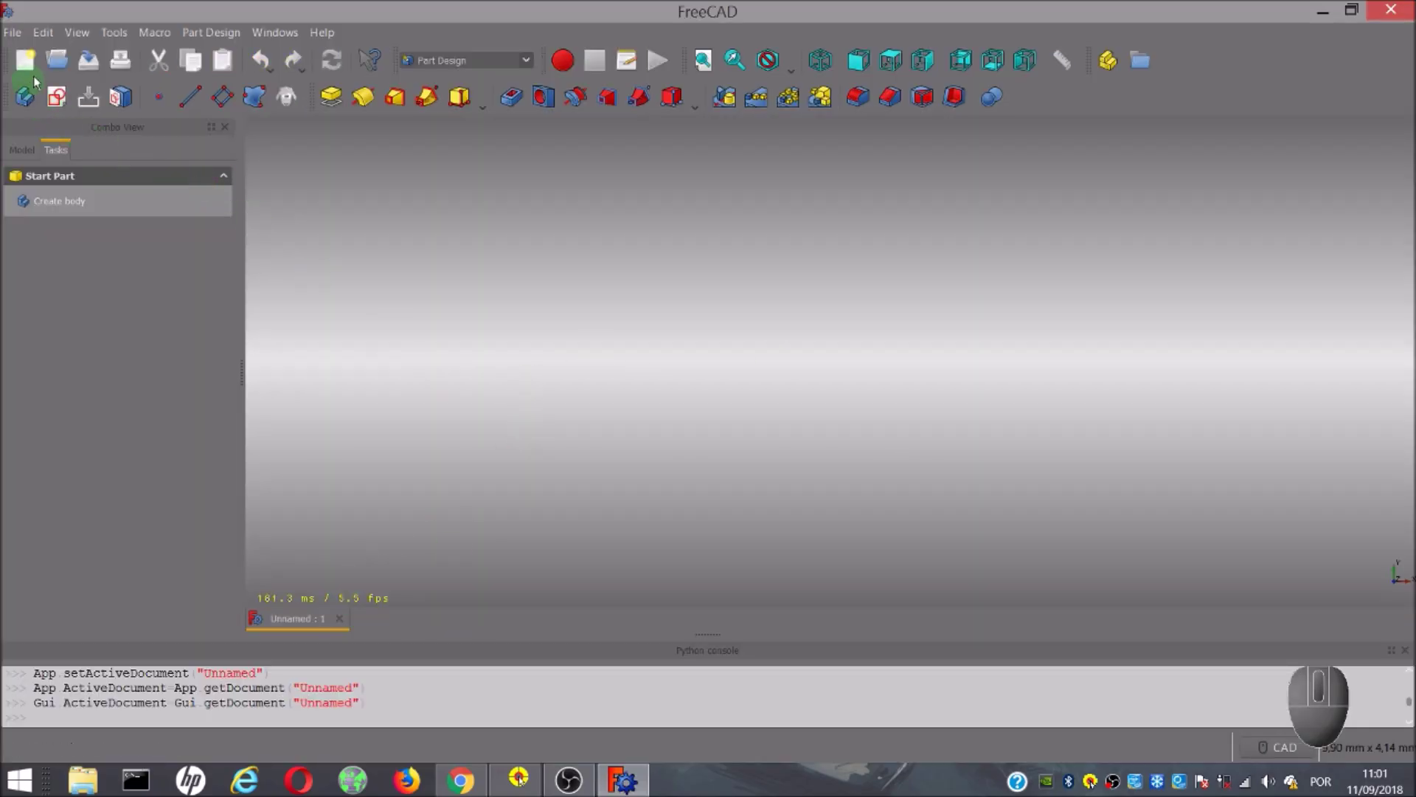
- Open TechDraw.FCStd from the Desktop and switch to the TechDraw workbench
click(57, 59)
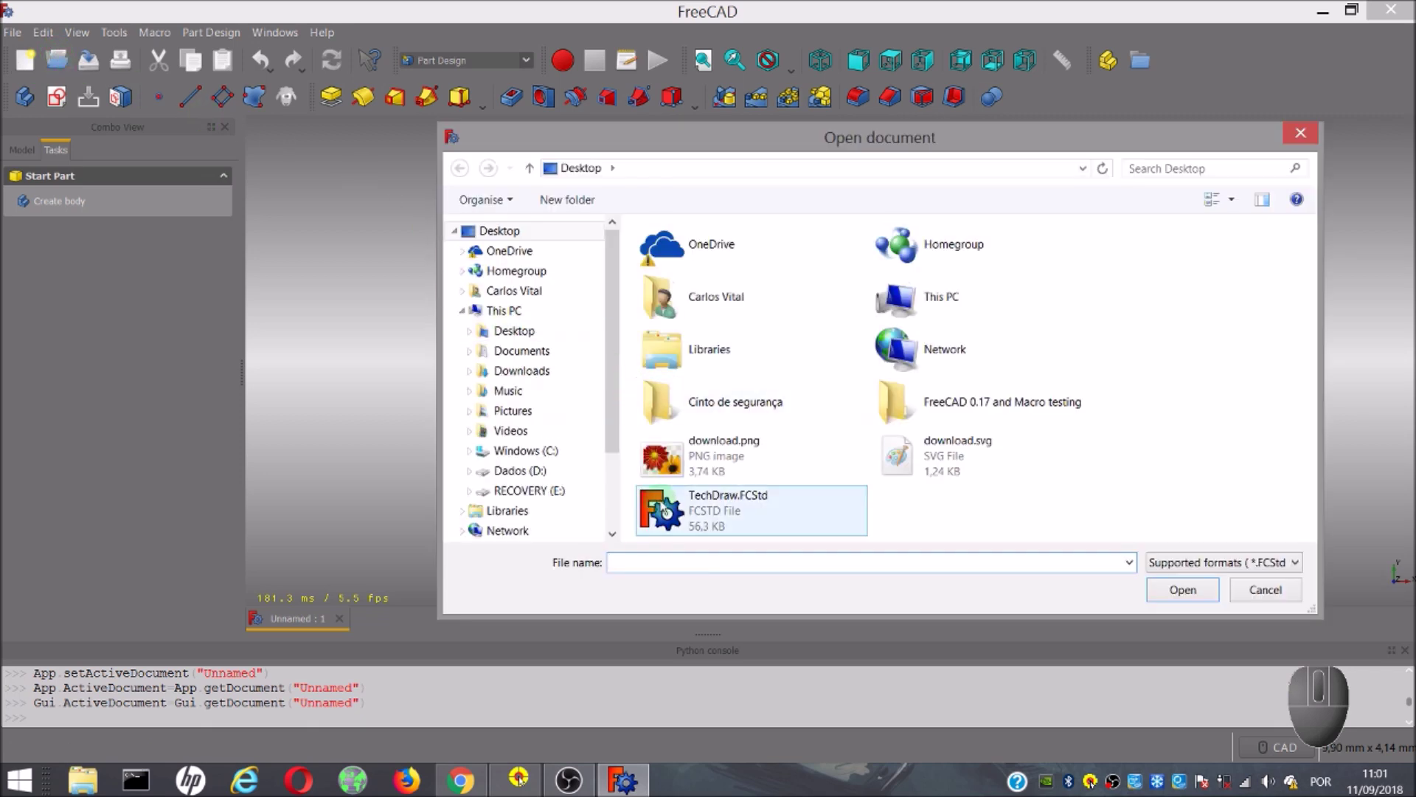
click(737, 509)
click(1178, 588)
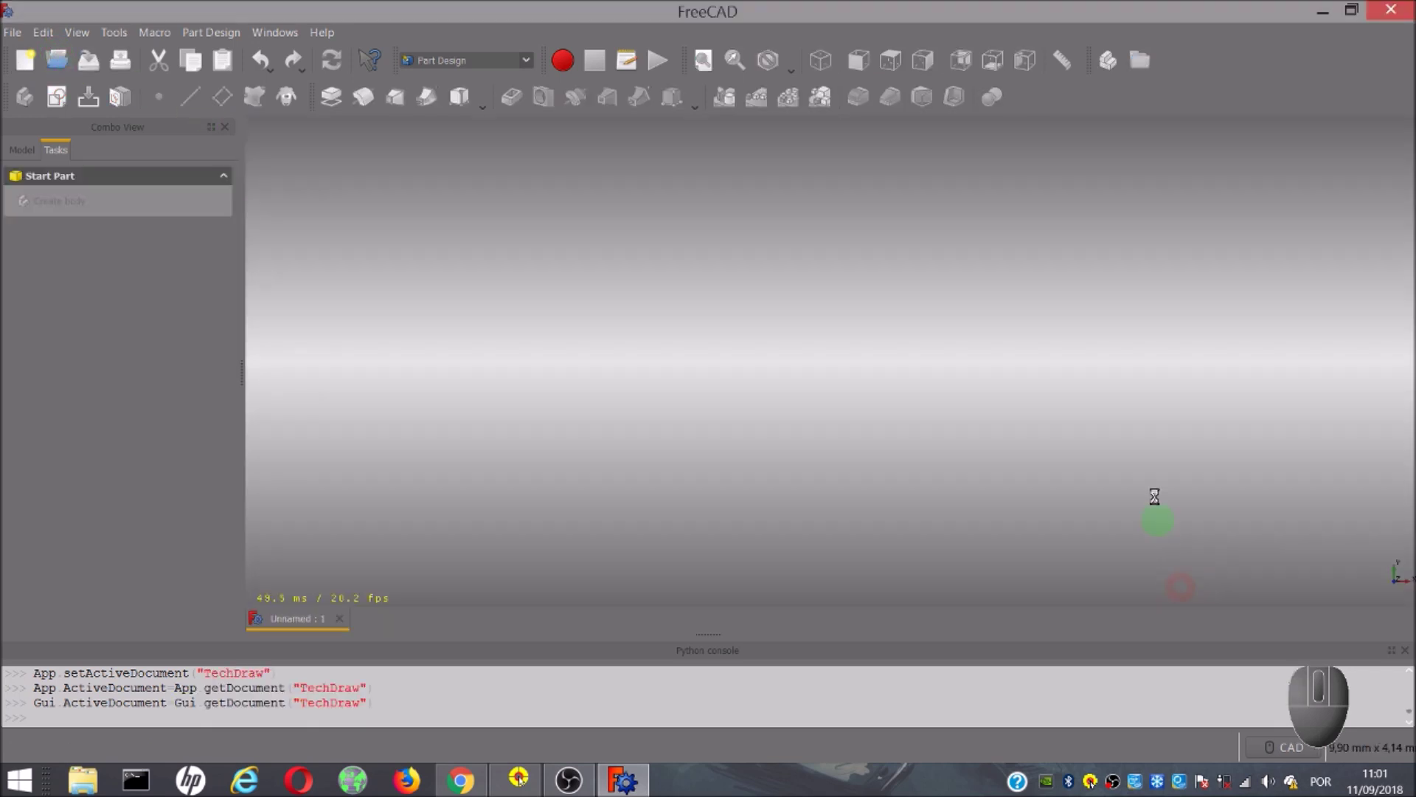
middle_drag(805, 452, 776, 491)
middle_drag(819, 446, 803, 516)
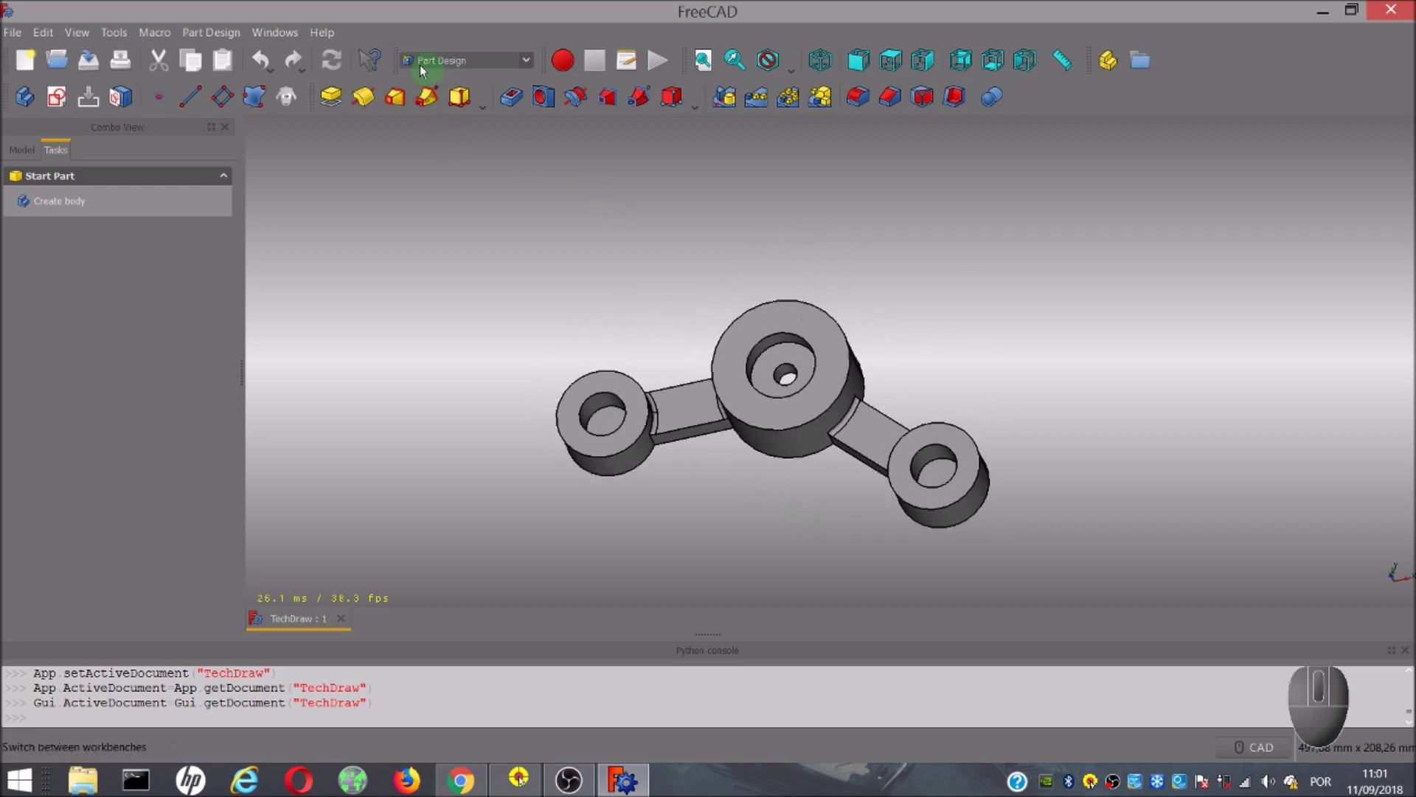
click(528, 65)
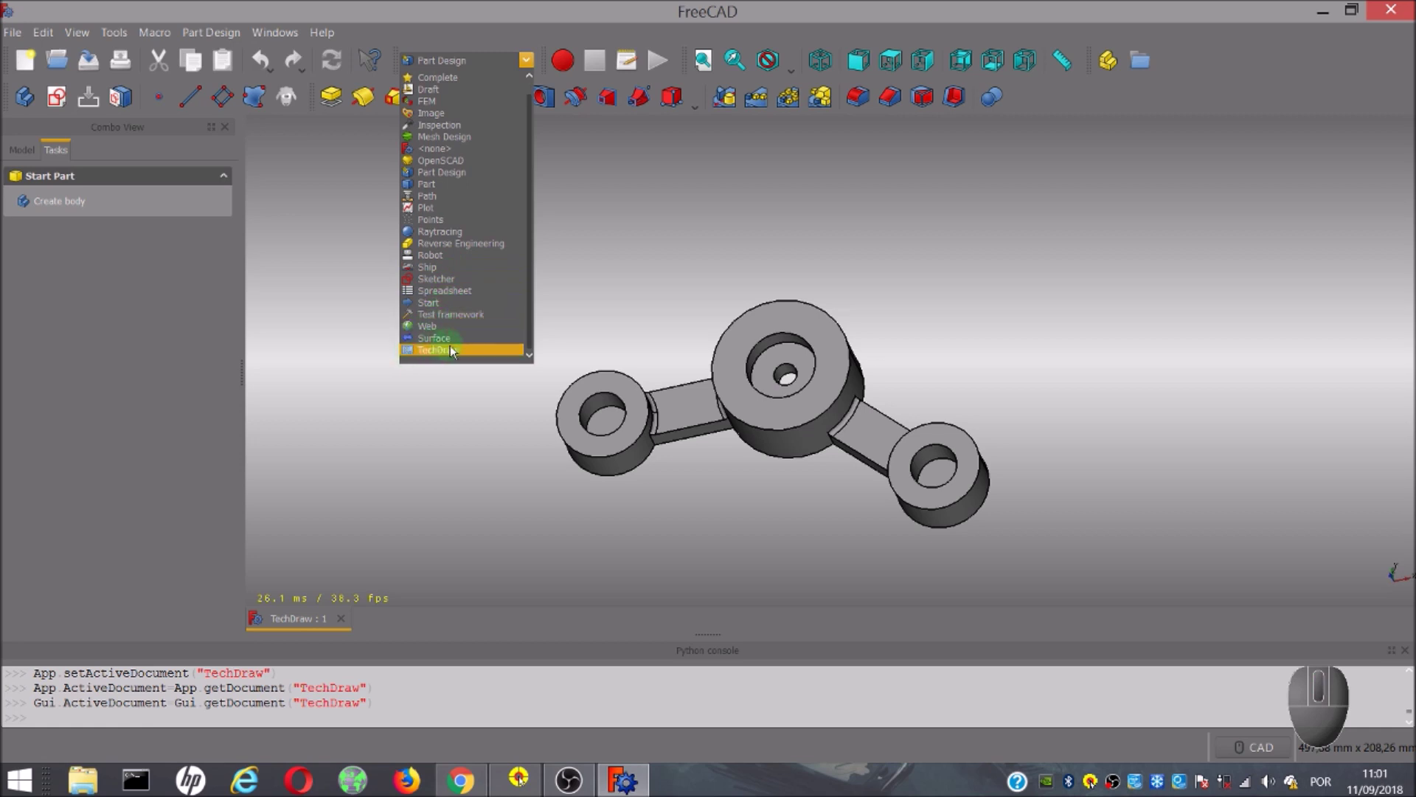
click(473, 349)
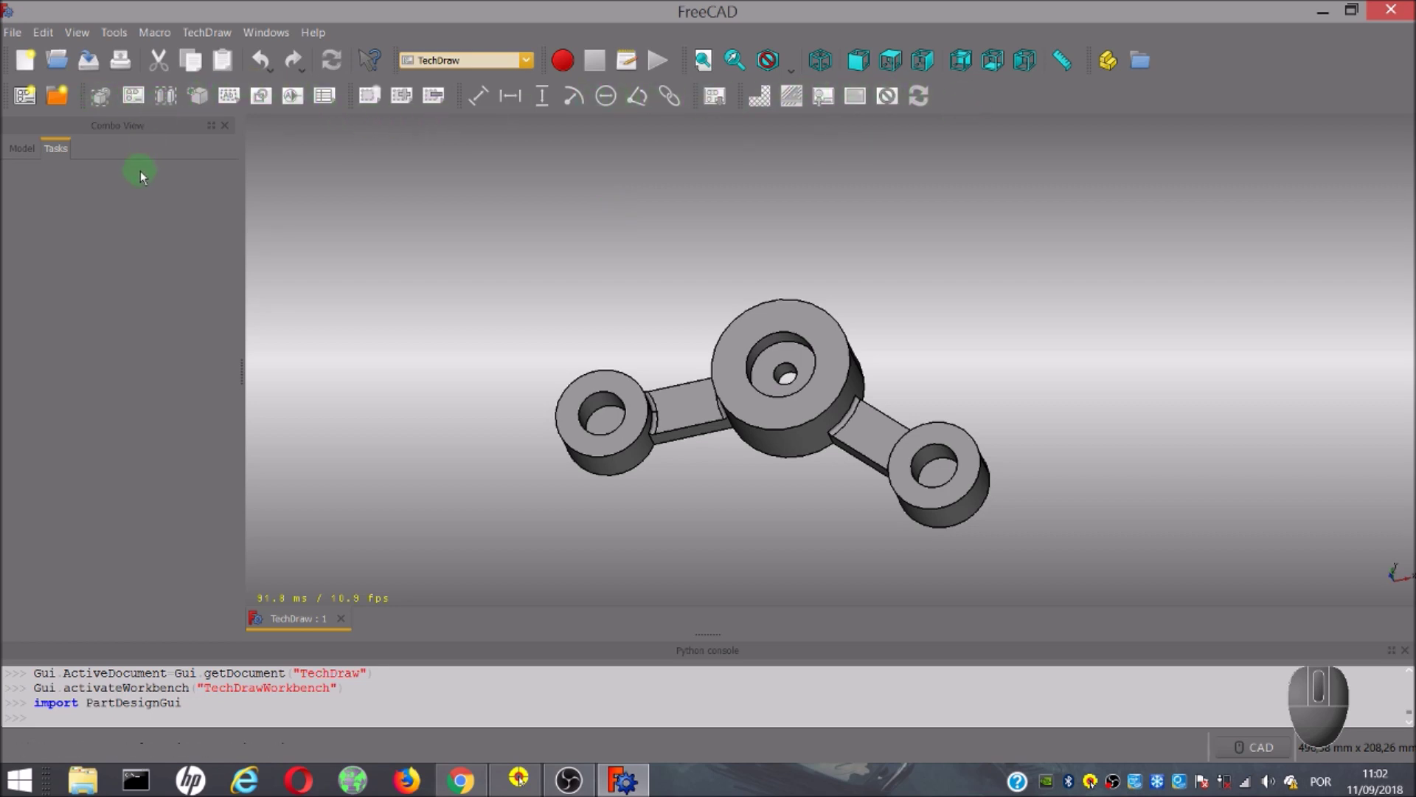
- Insert a drawing page based on the A4_Landscape_blank.svg template
click(57, 97)
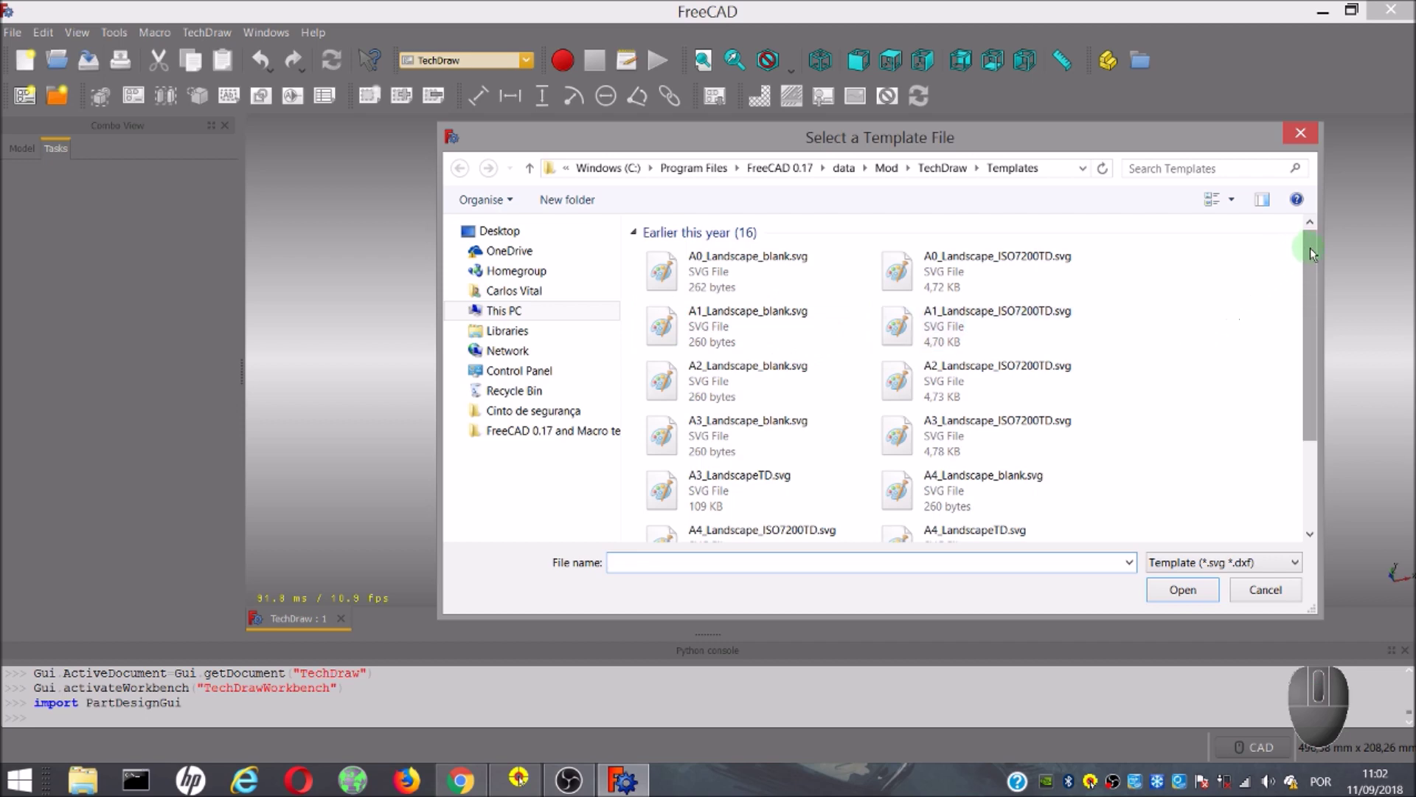
drag(1310, 247, 1297, 291)
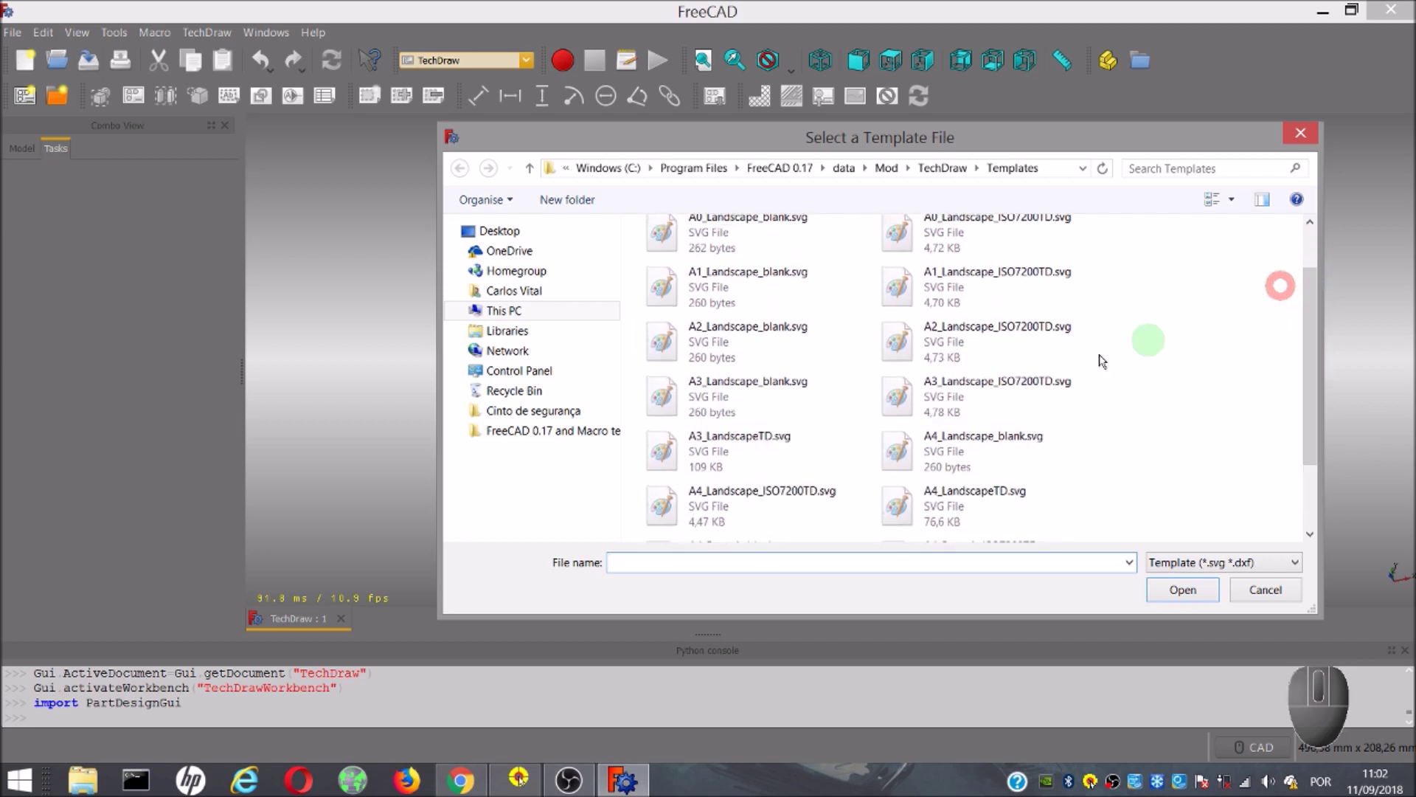
click(1001, 385)
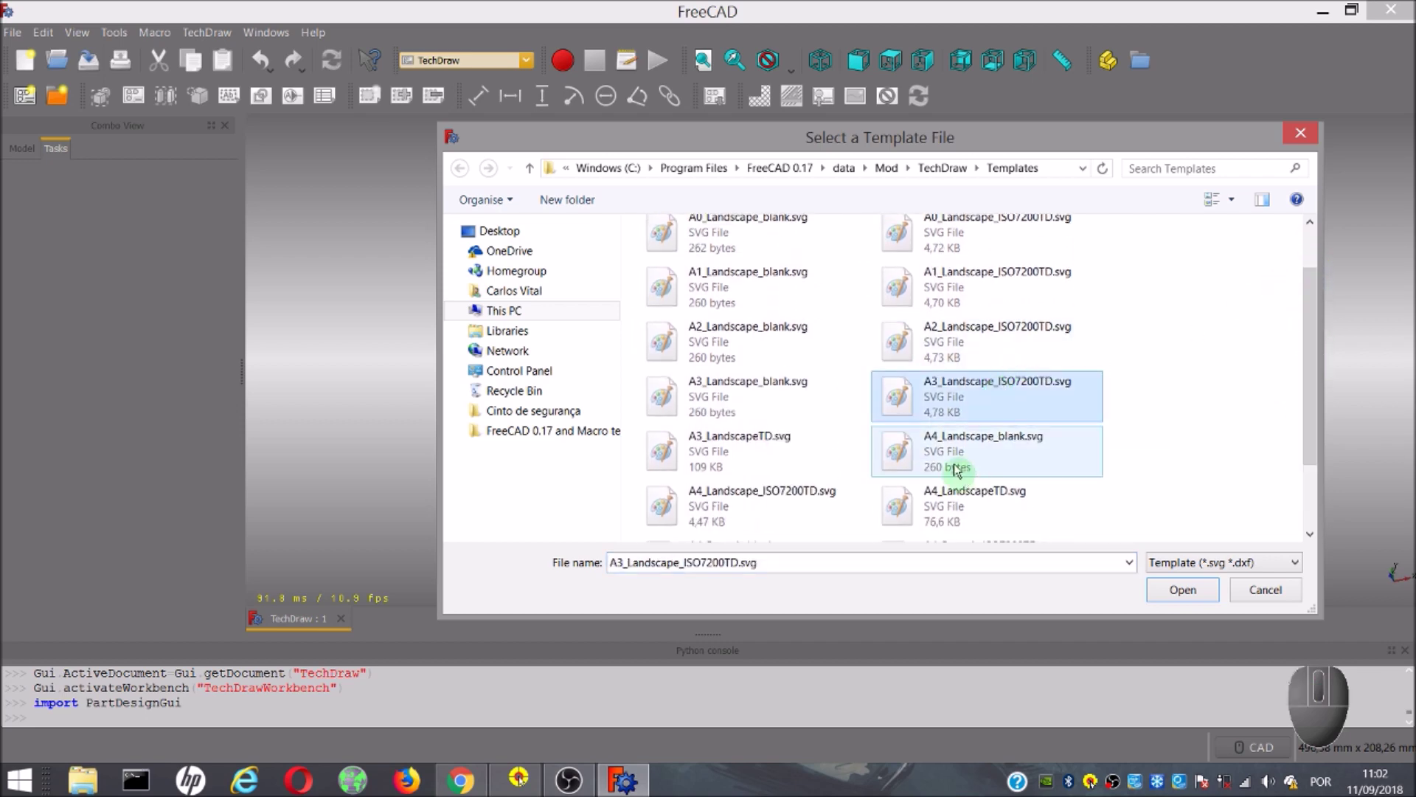
click(1009, 461)
click(1173, 590)
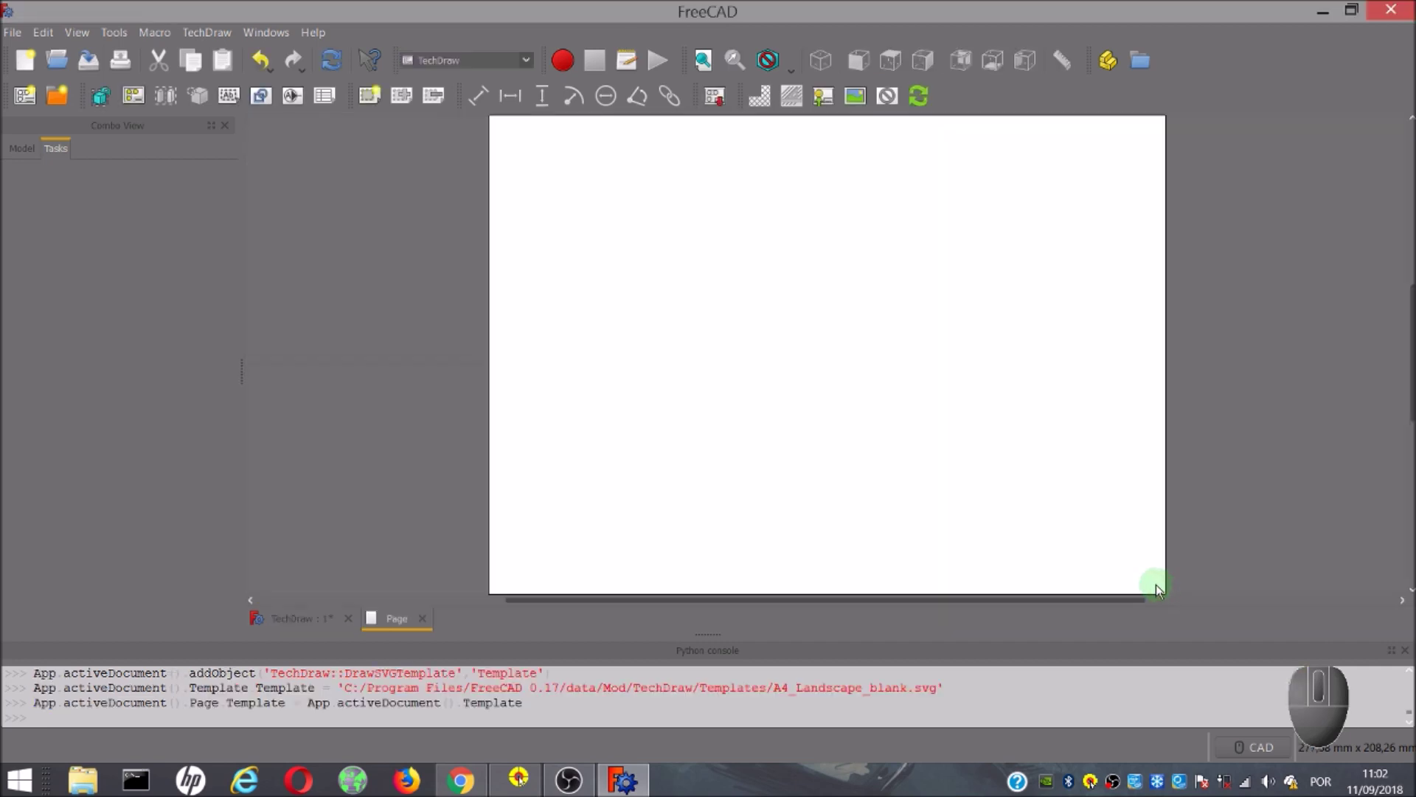
scroll(863, 357, down, 3)
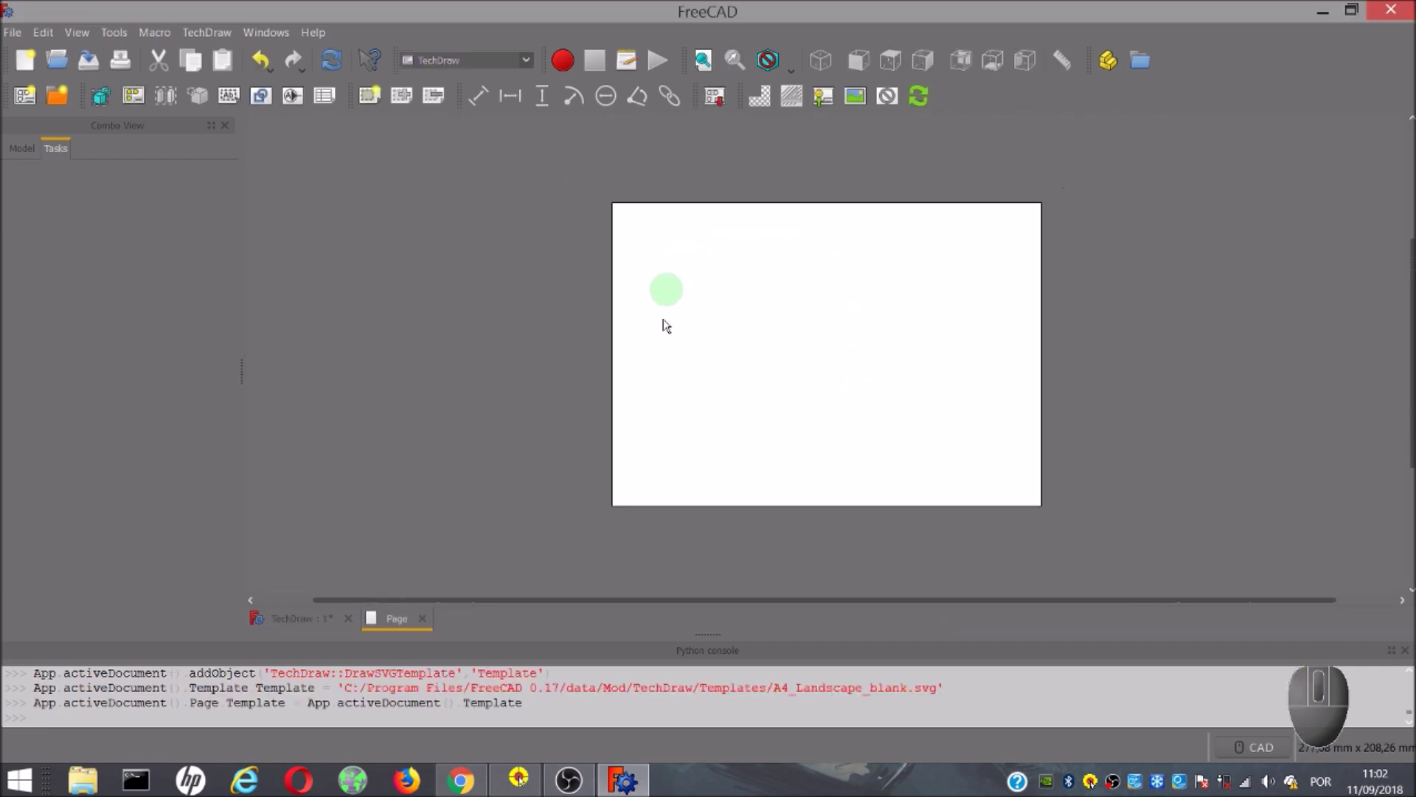
- Insert another drawing page based on the A4_Portrait_ISO7200TD.svg template
click(58, 98)
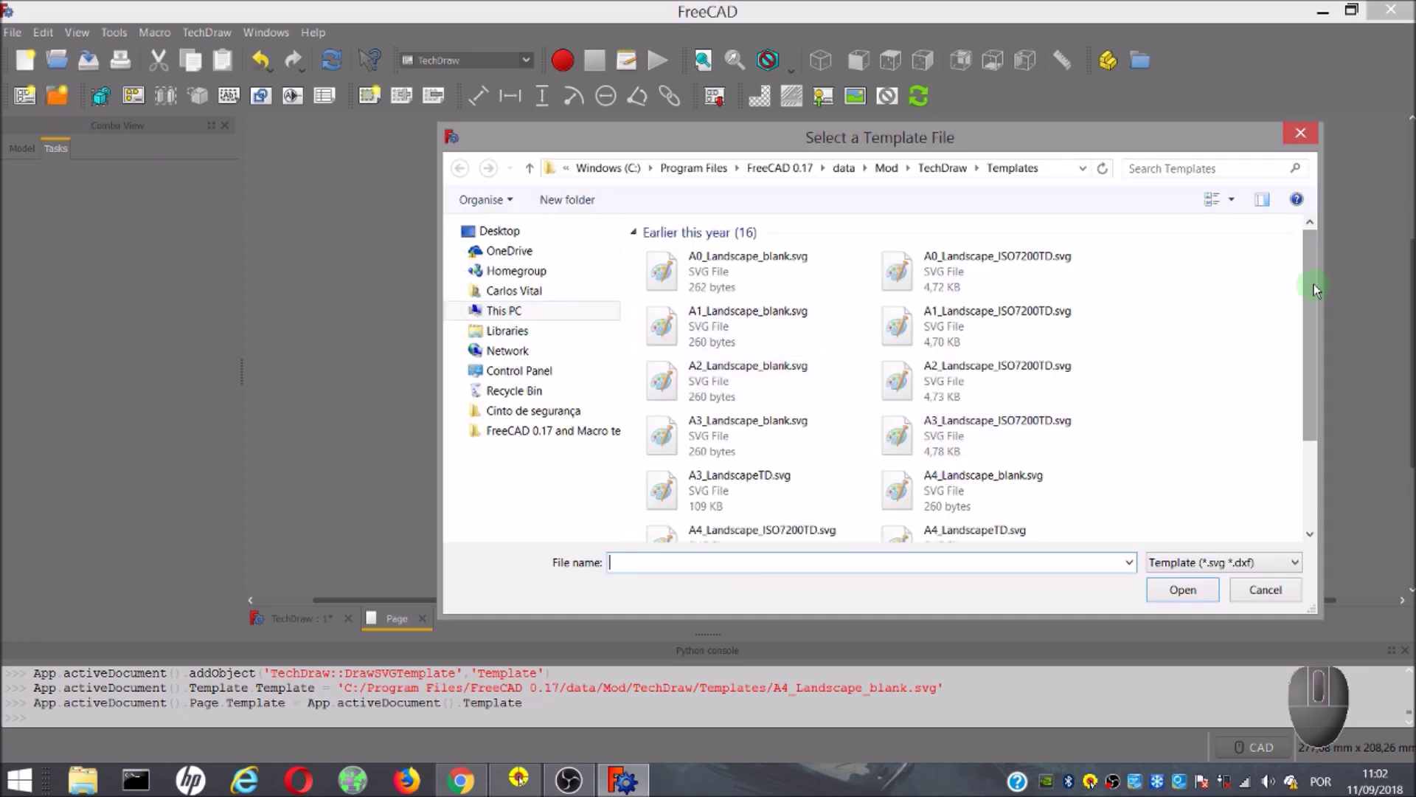
drag(1310, 299, 1314, 402)
click(996, 452)
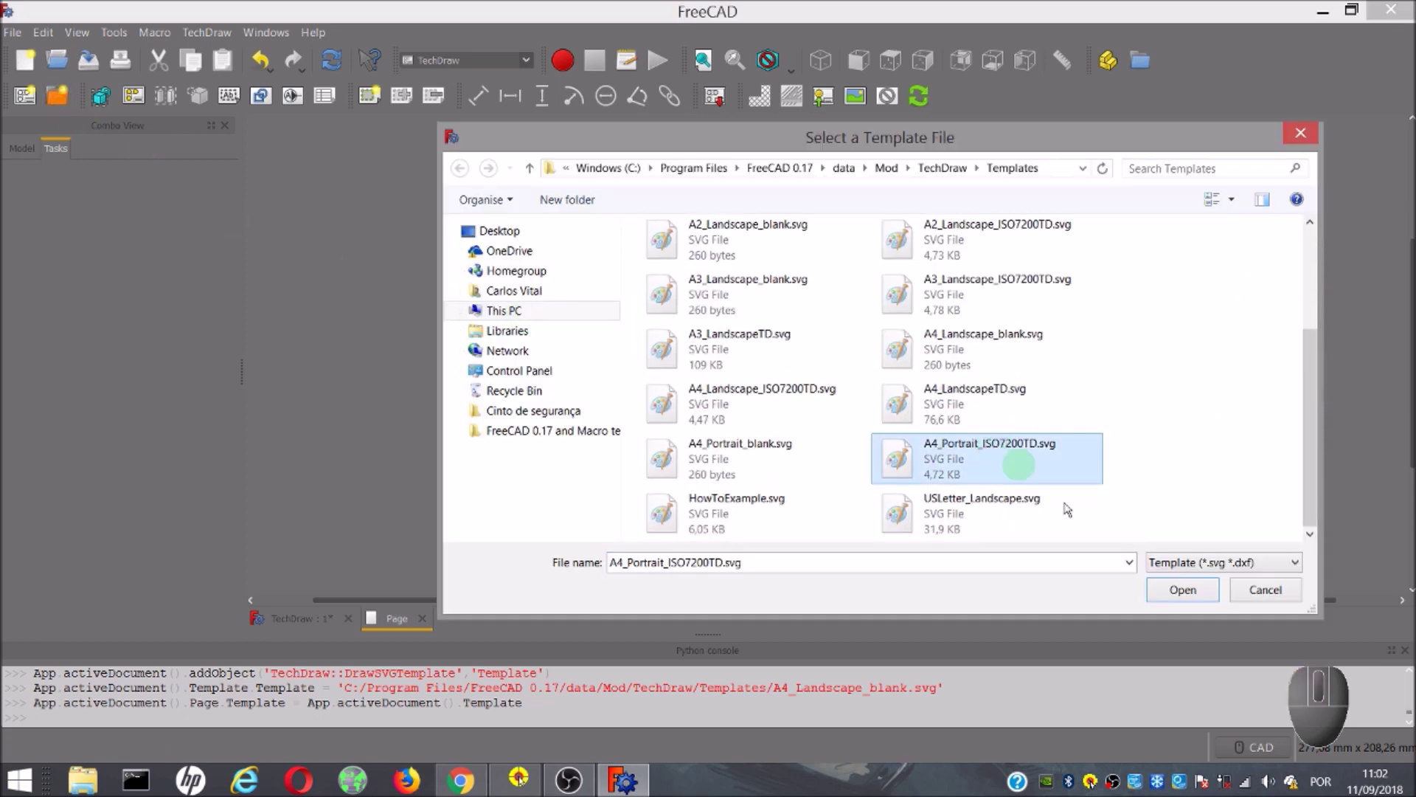
click(1183, 591)
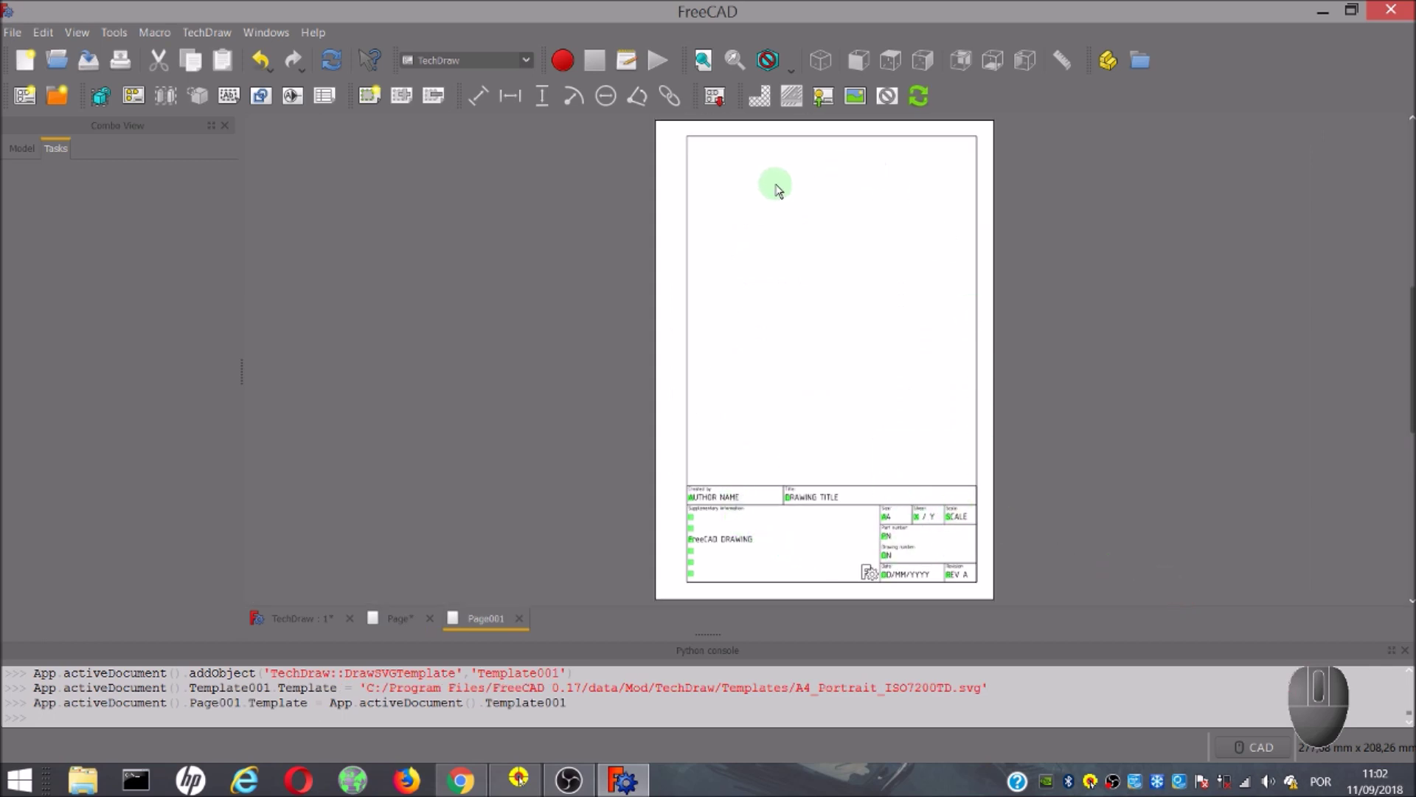
- Delete both drawing pages, Page and Page001, from the model tree and maximize the 3D model view
click(22, 149)
drag(225, 222, 227, 278)
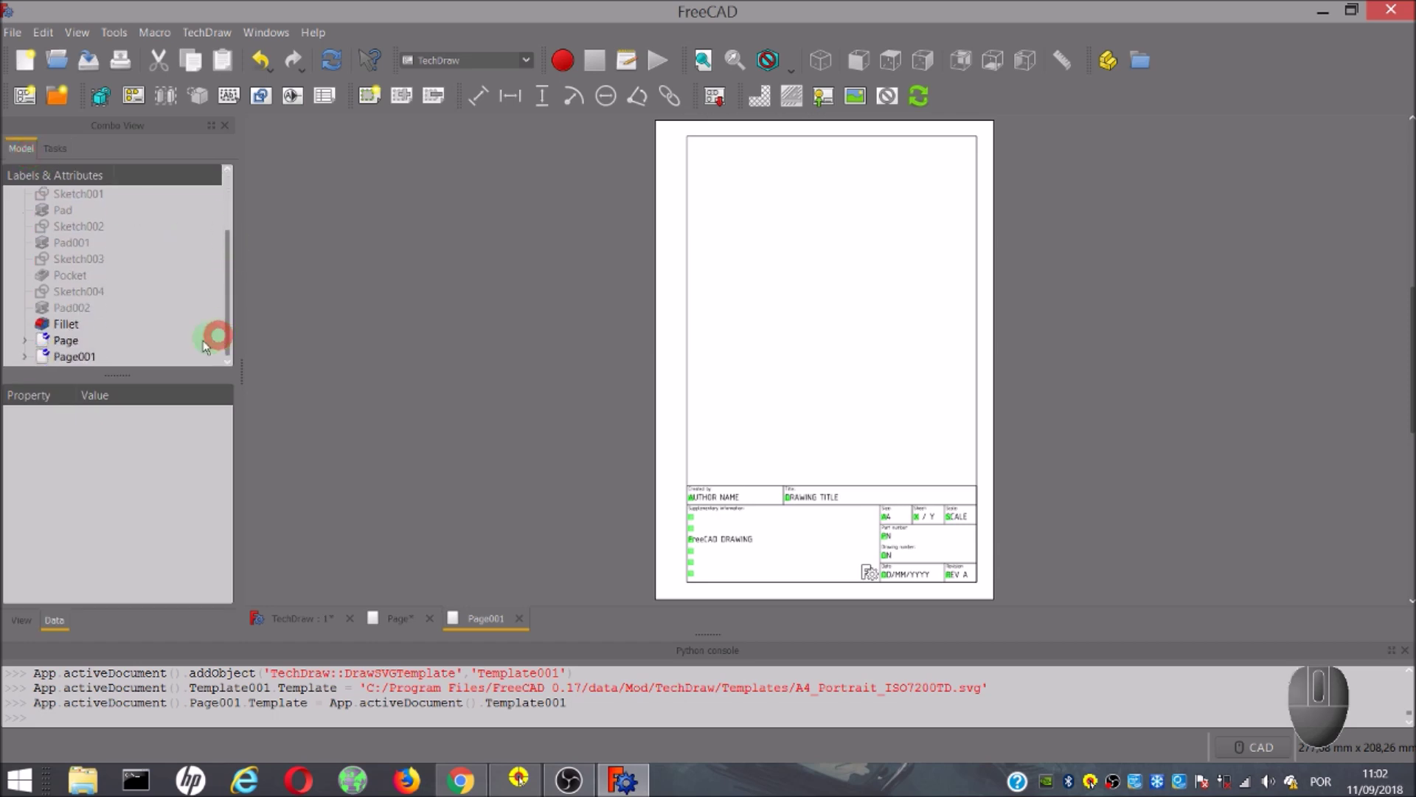
click(68, 356)
ctrl+click(62, 340)
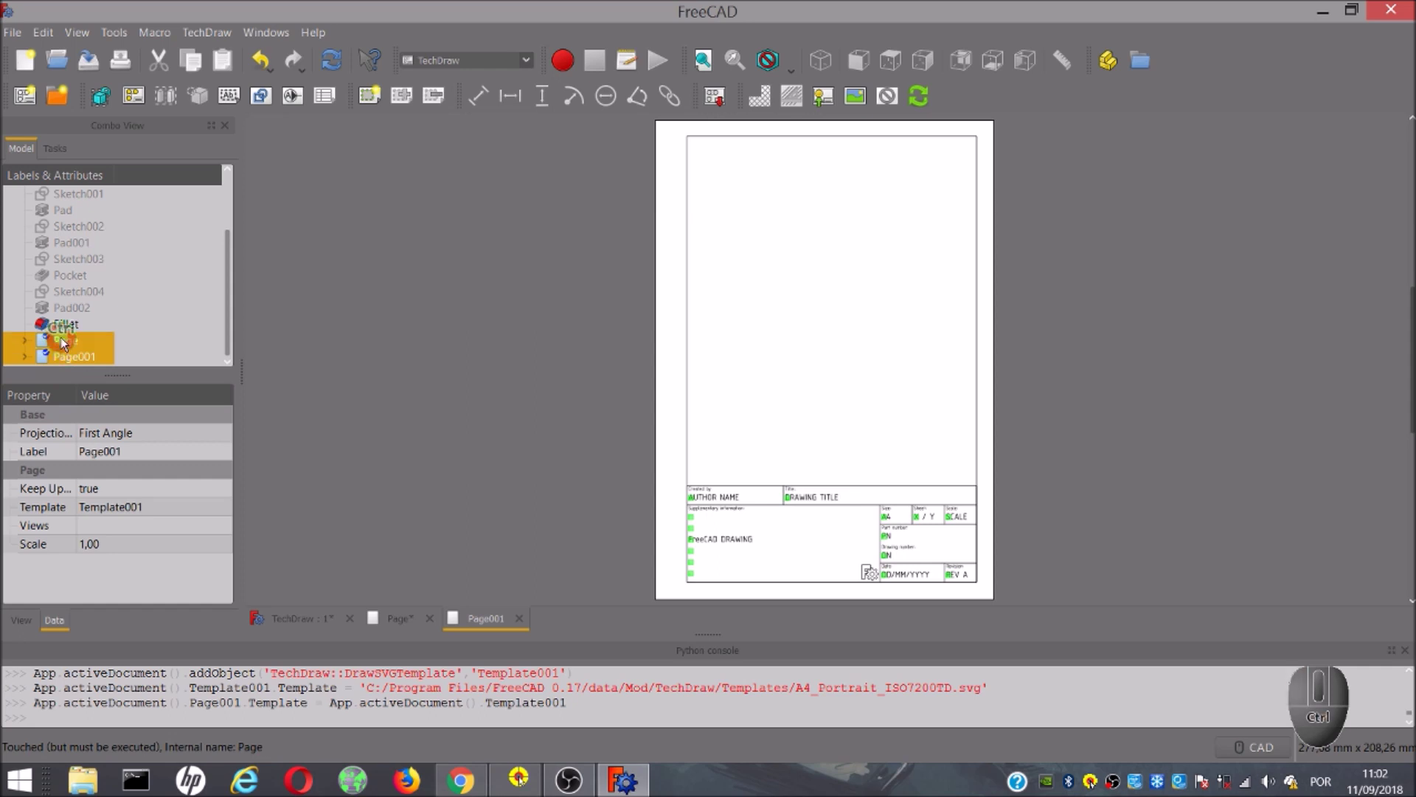
key(Delete)
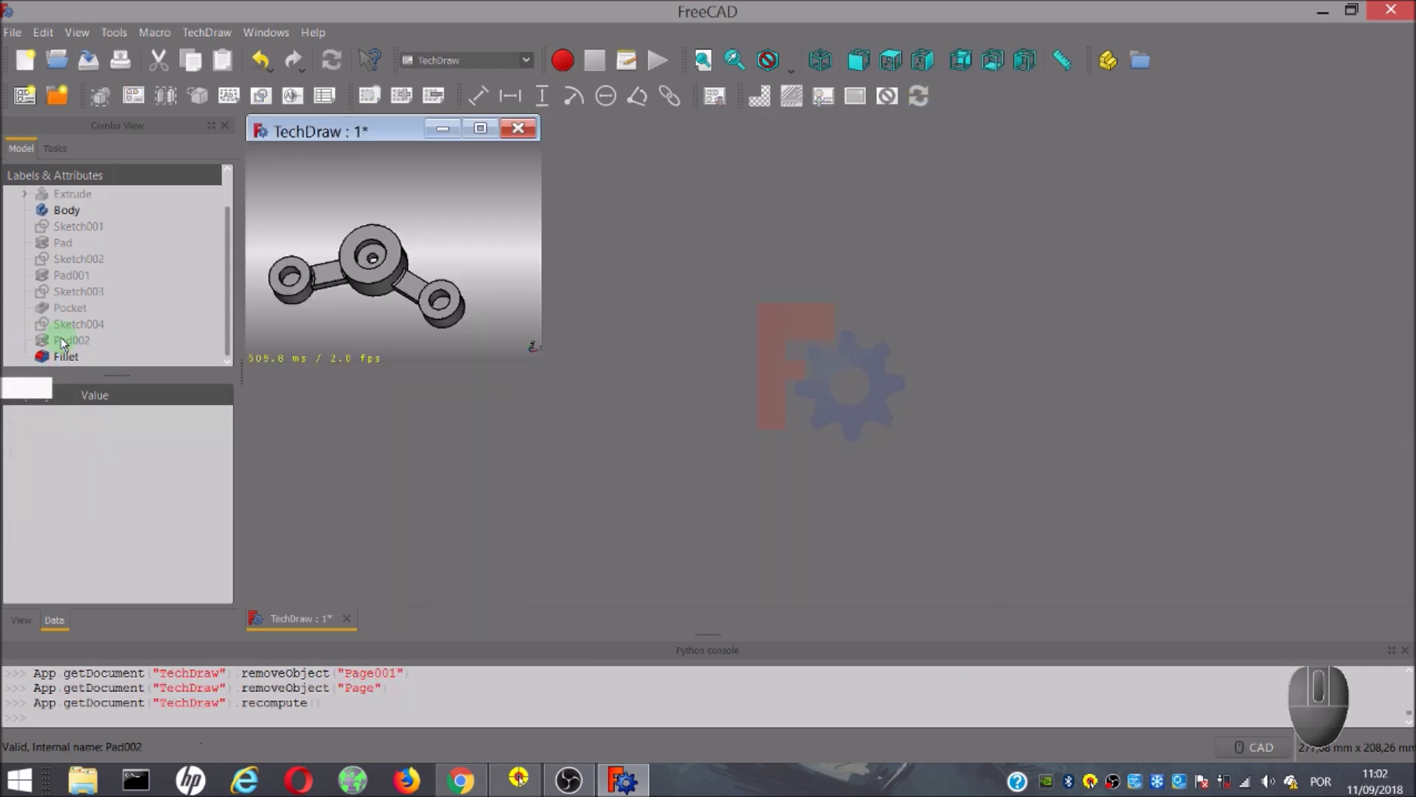
click(480, 130)
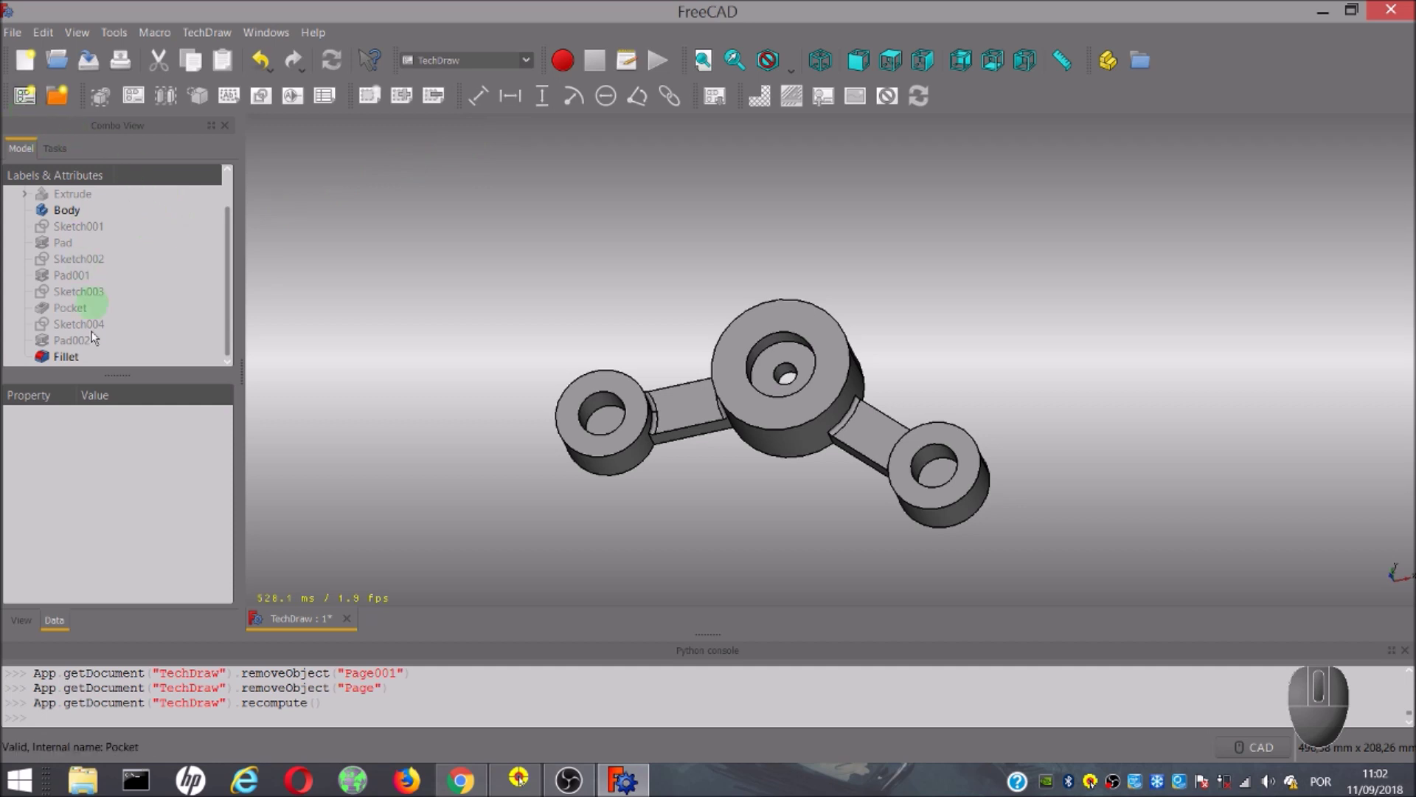
- Insert a new default drawing page and try to add a part view with nothing selected
click(29, 97)
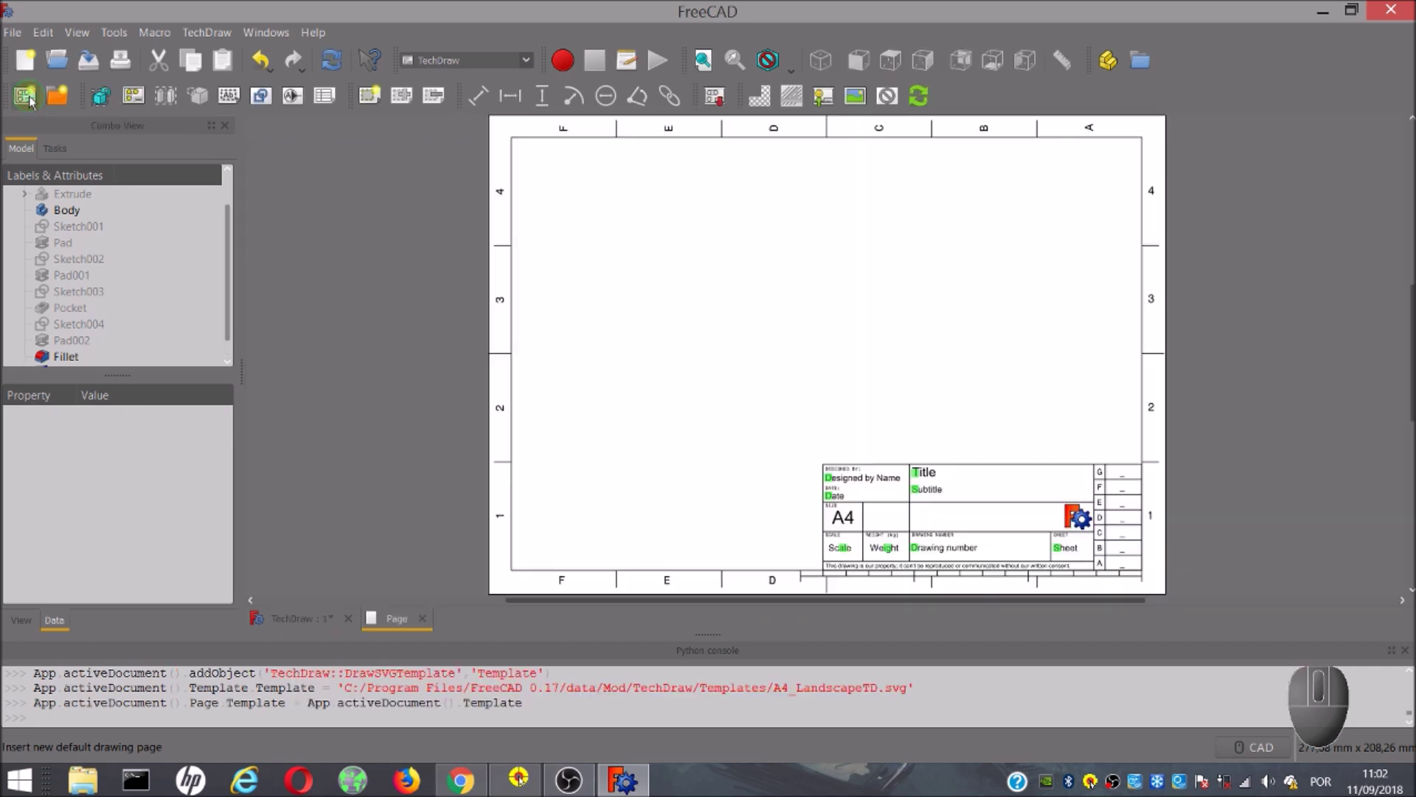
click(103, 96)
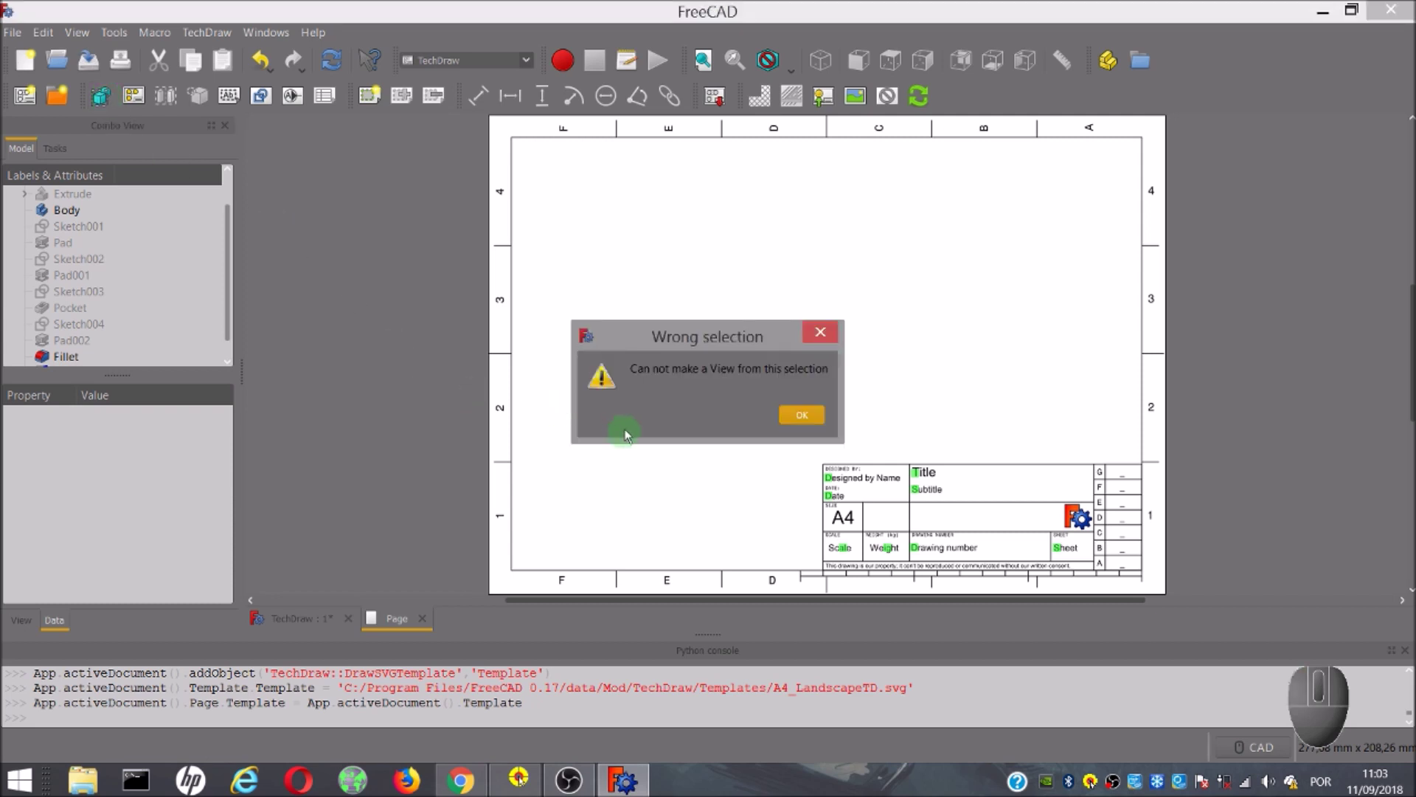
click(797, 416)
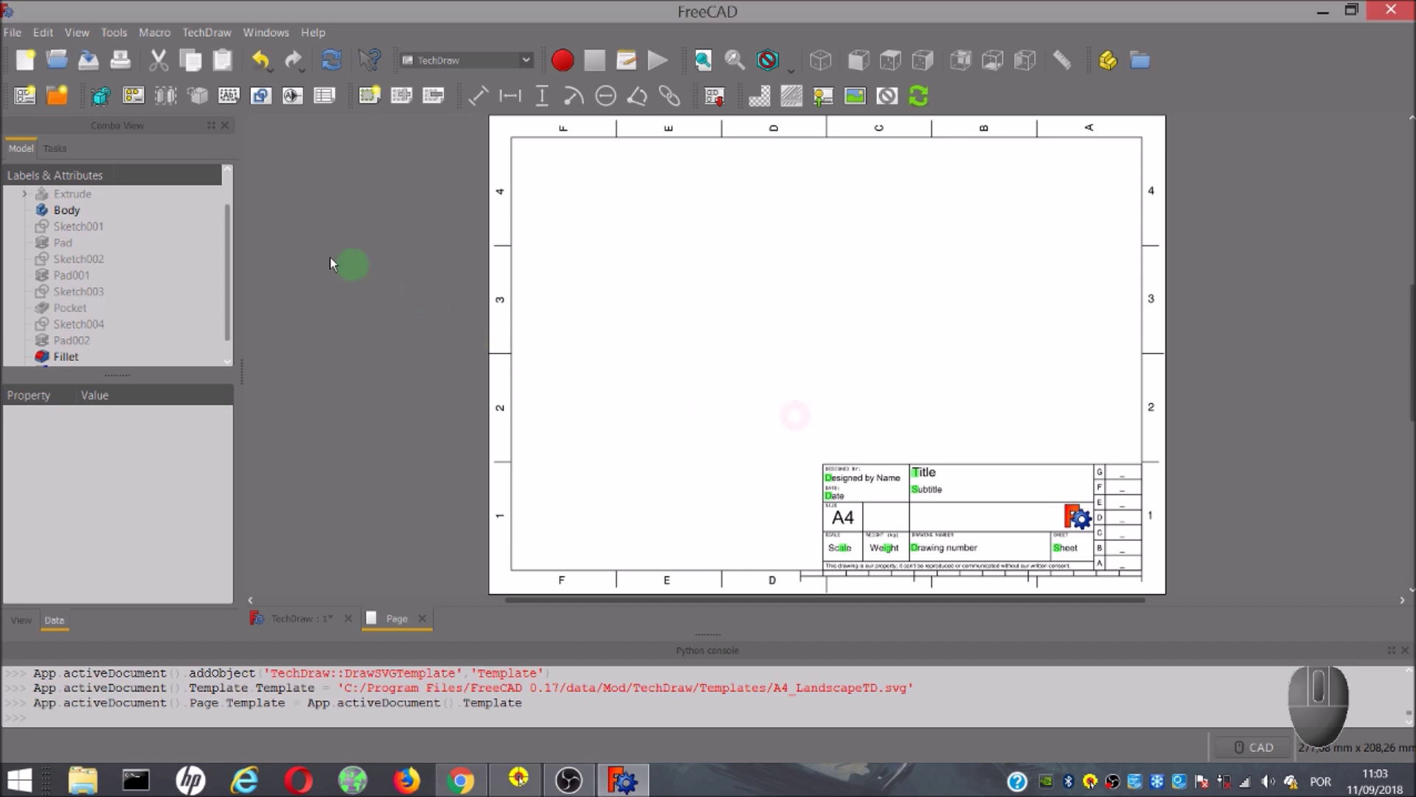
- Insert a view of the Fillet object on the page and move it up and left to about X 111, Y 133
scroll(229, 224, down, 1)
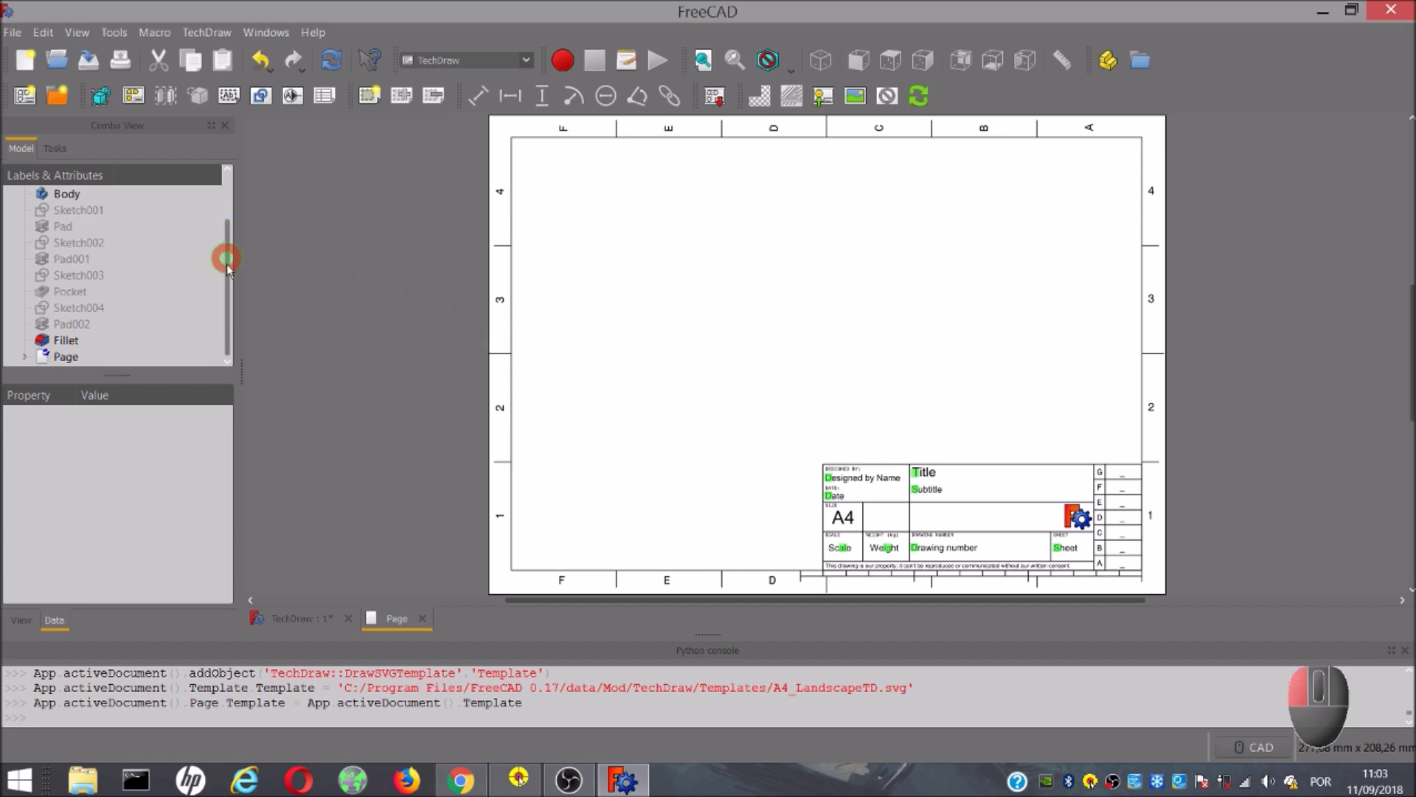
click(76, 341)
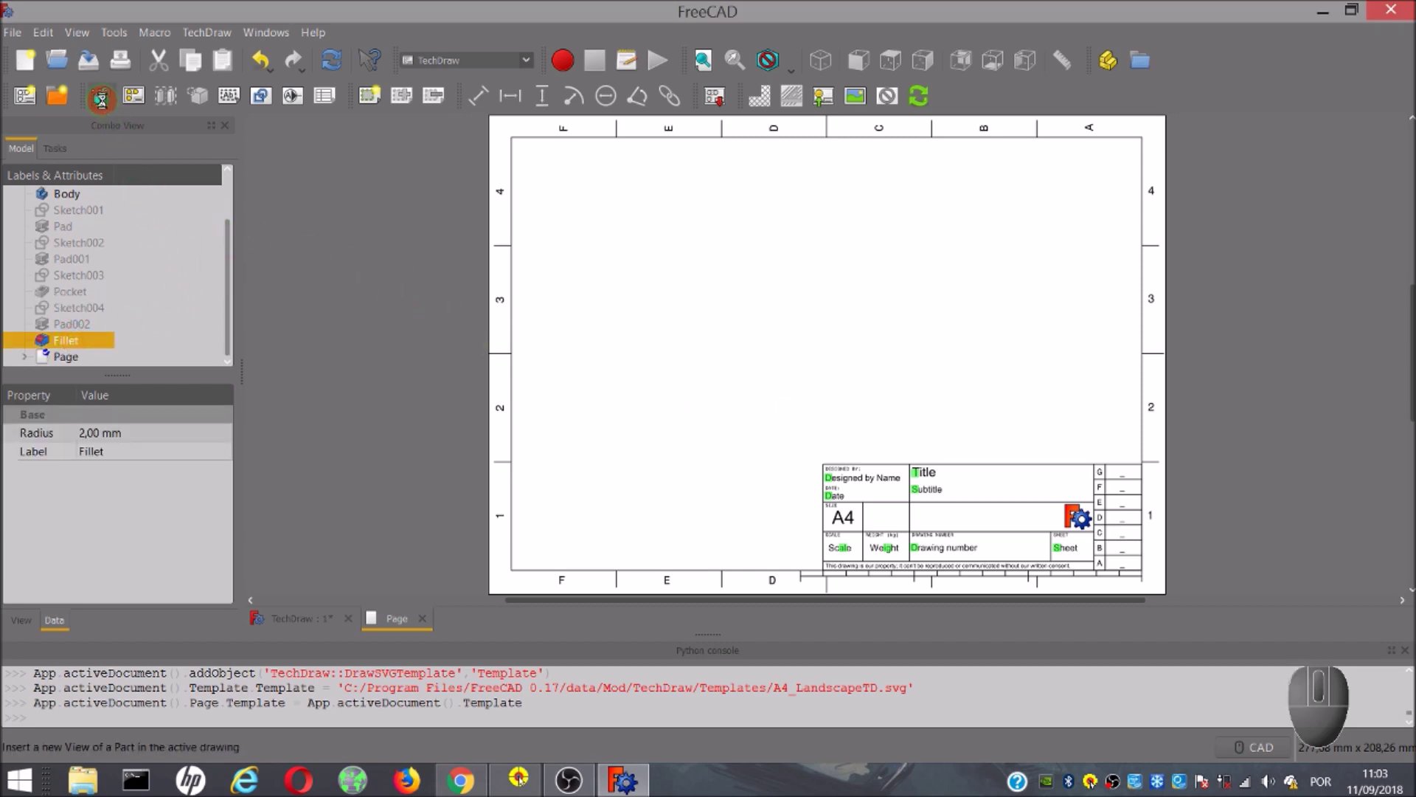
click(102, 98)
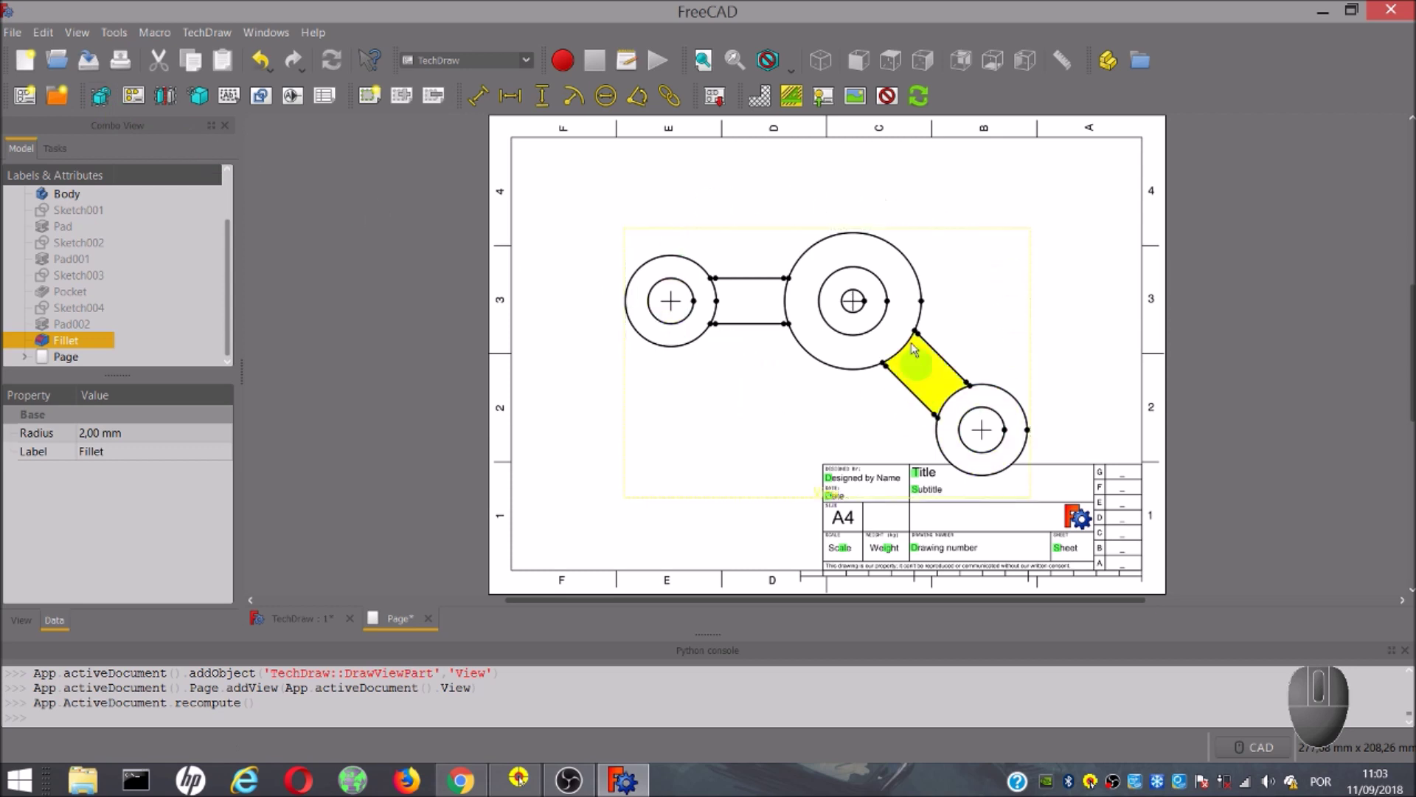
click(786, 337)
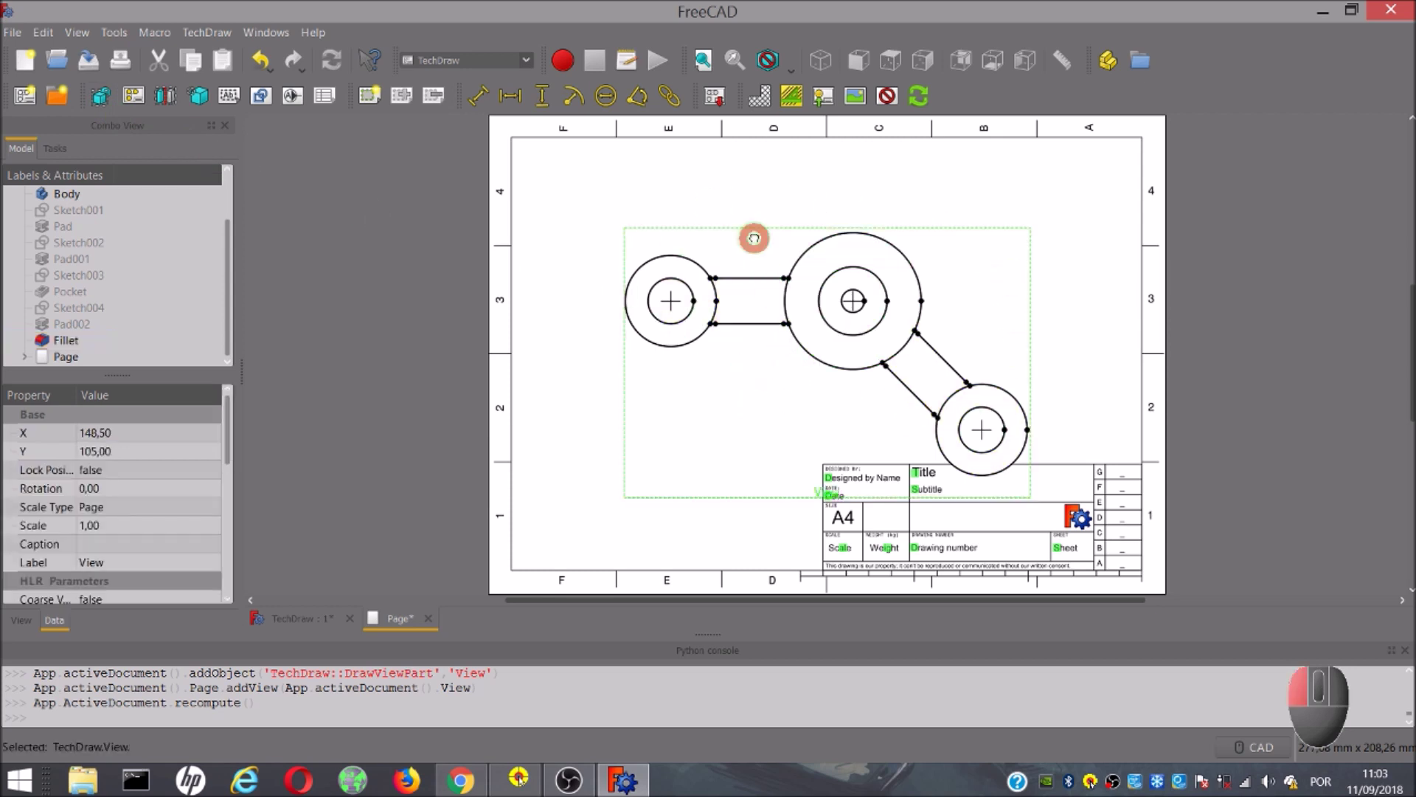
drag(752, 234, 669, 175)
click(737, 491)
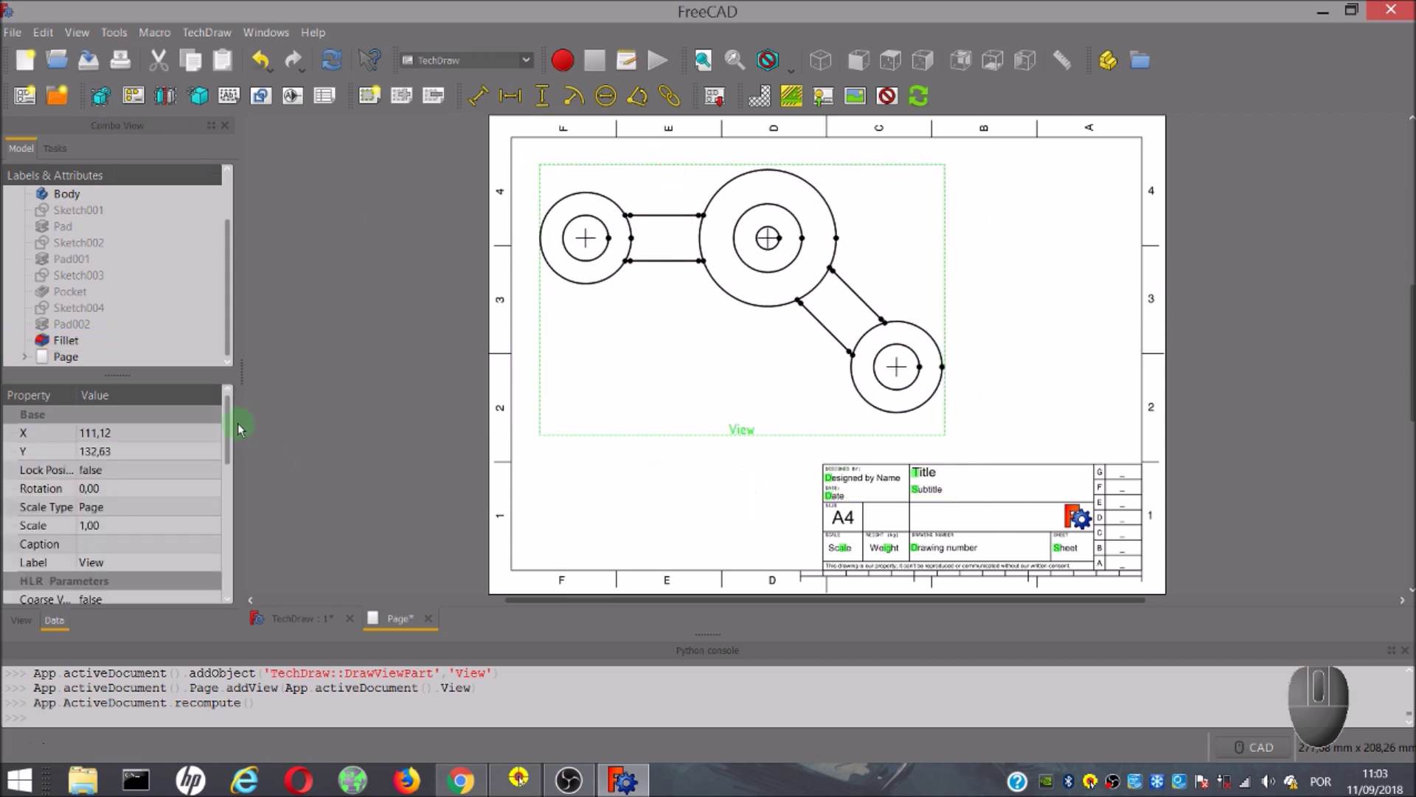
- Set the scale of the inserted part view to 5
drag(230, 432, 237, 386)
click(108, 528)
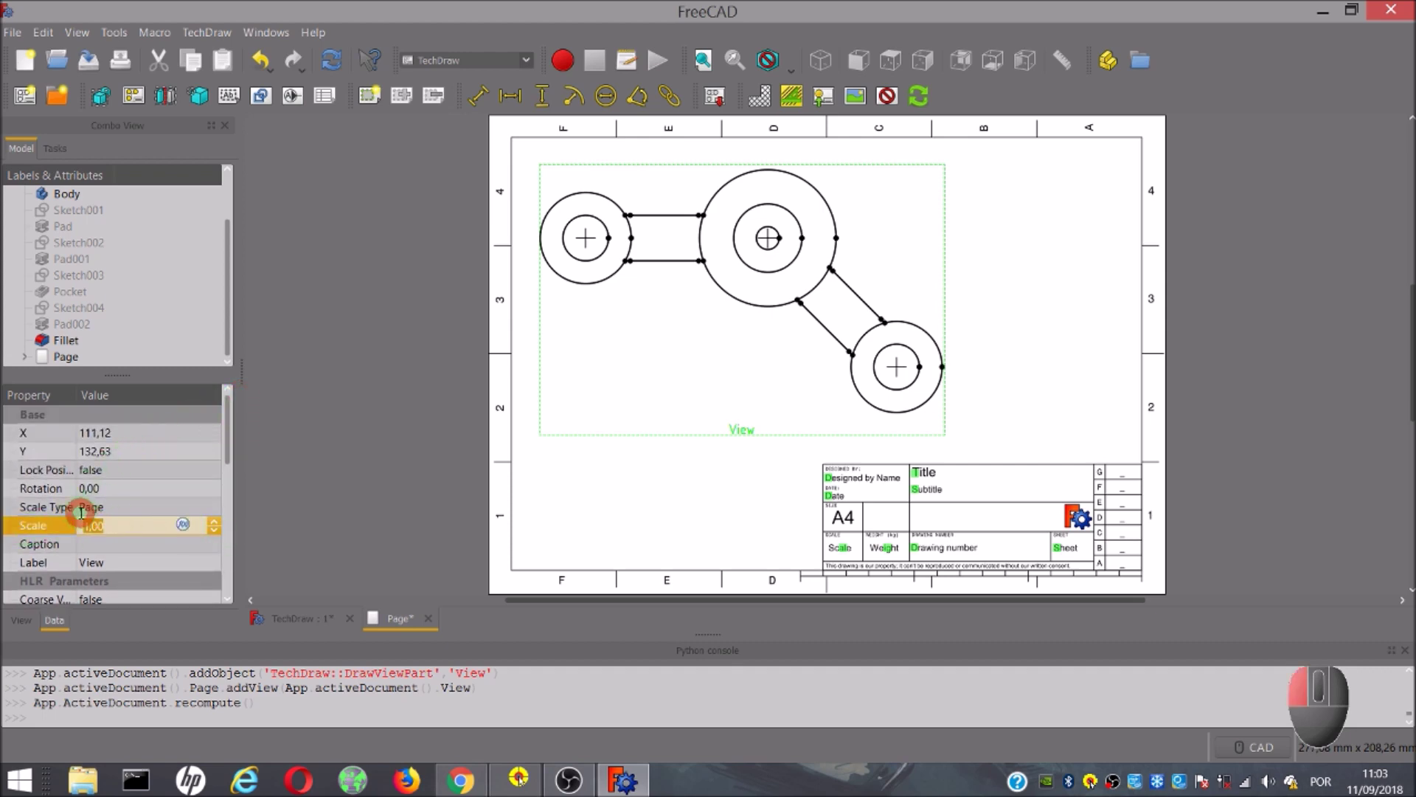
text(05)
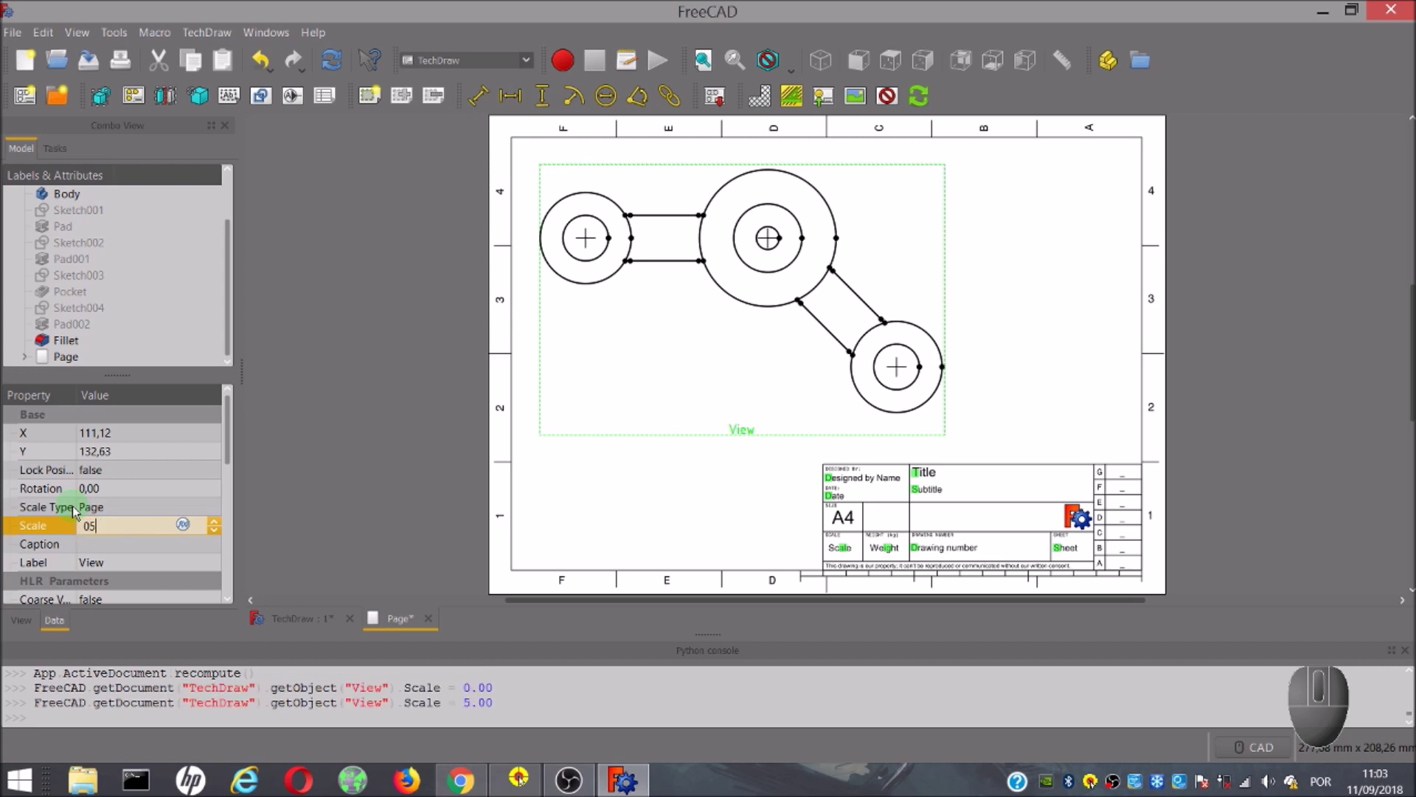
key(Return)
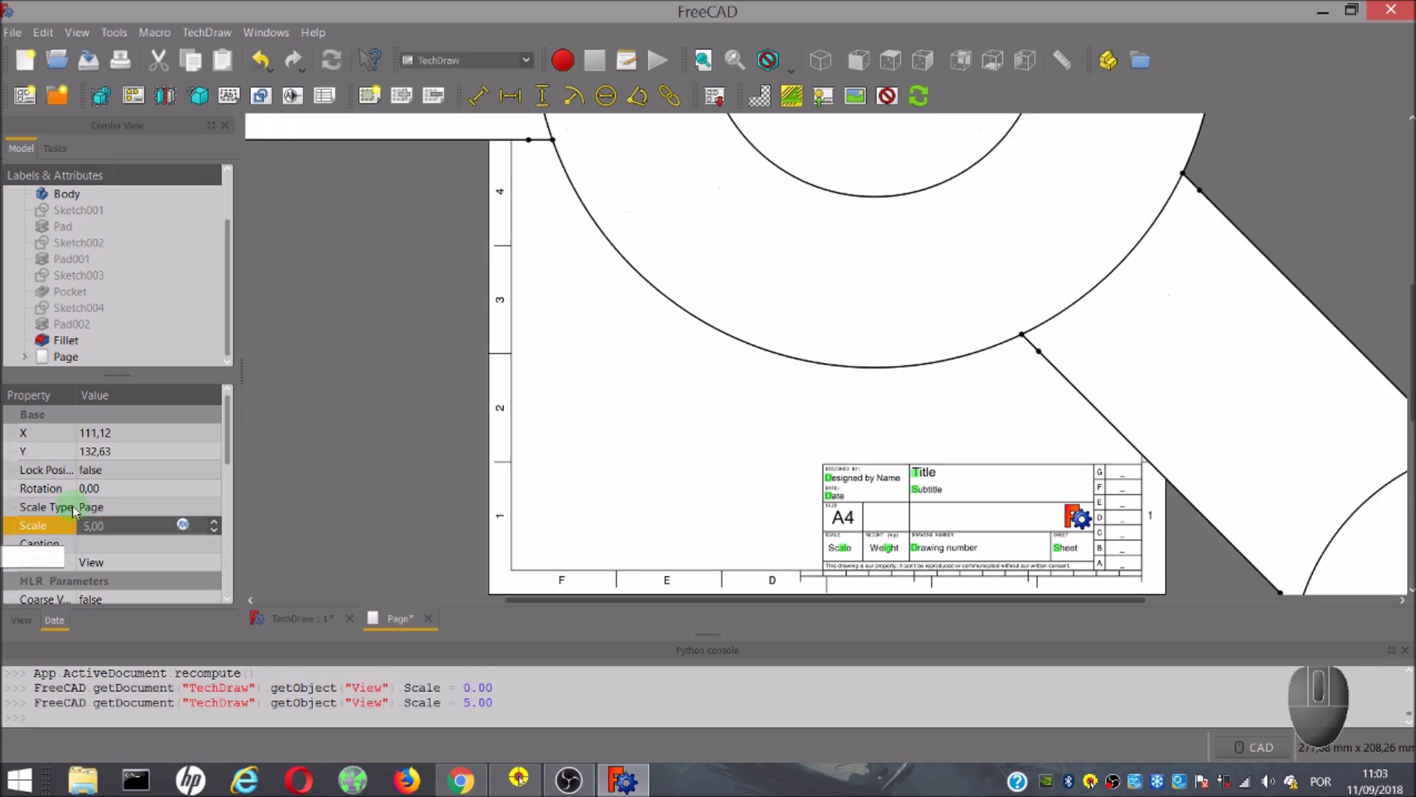
scroll(664, 405, down, 5)
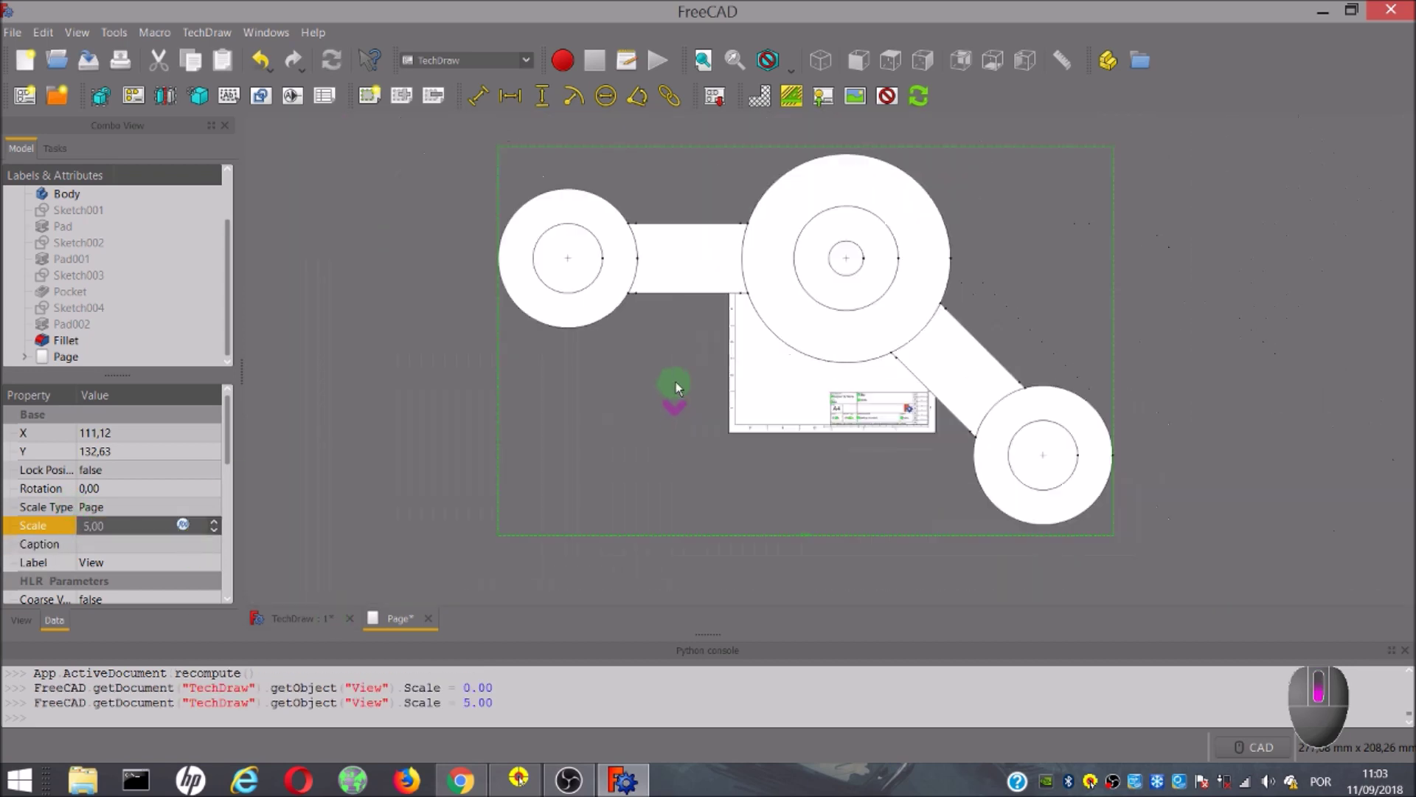
- Set the scale of the inserted part view to 0.5
click(106, 528)
key(BackSpace)
key(BackSpace)
key(BackSpace)
key(BackSpace)
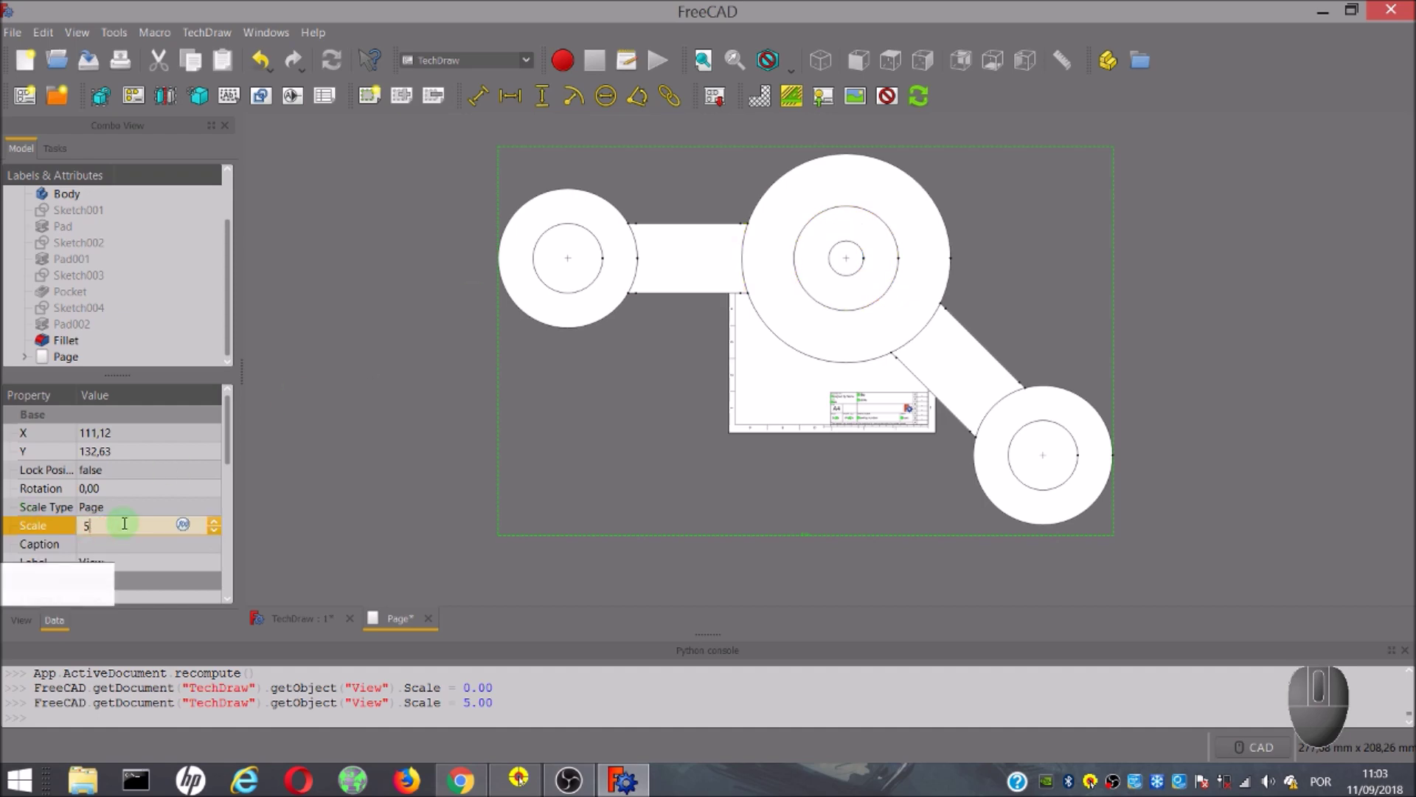
text(0,0)
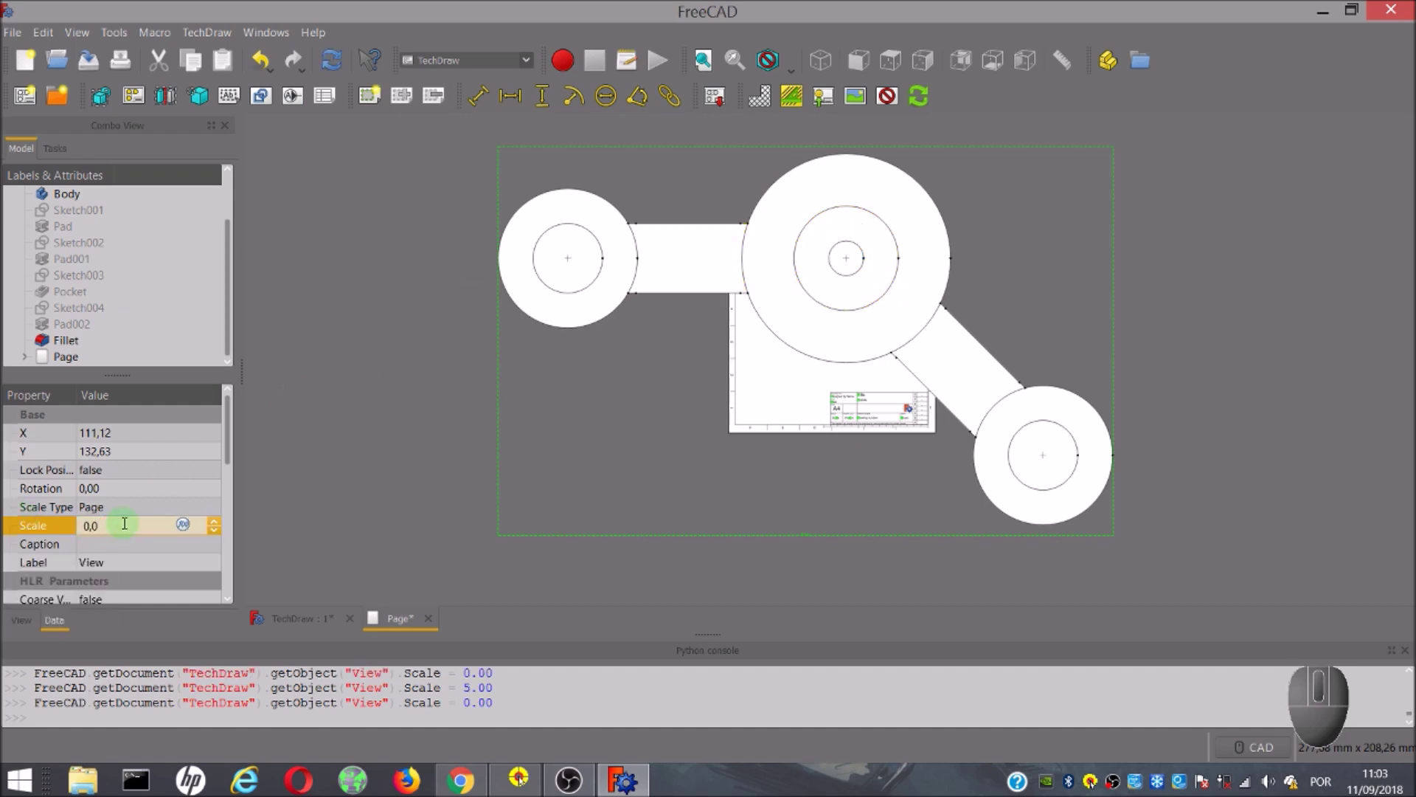
text(5)
key(Return)
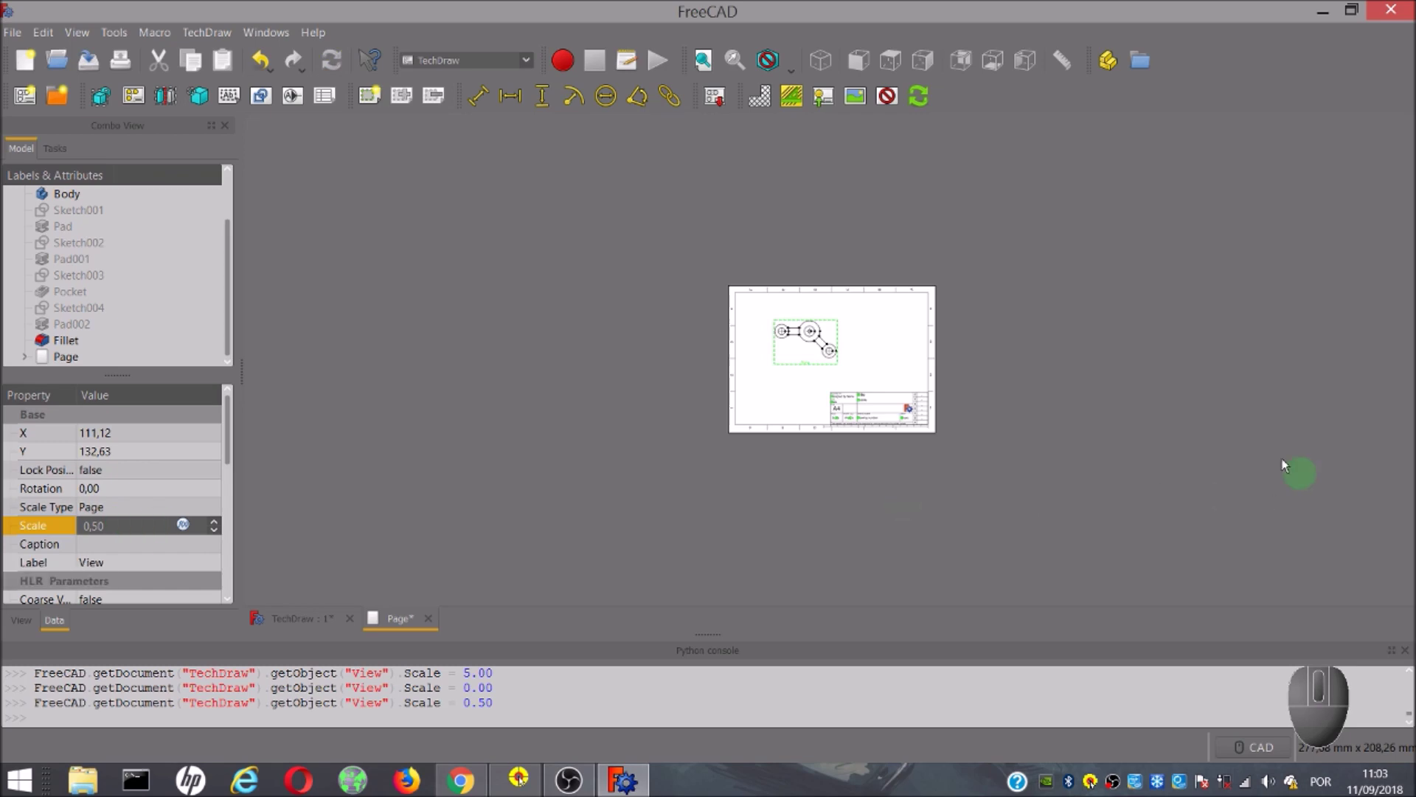
scroll(832, 354, up, 6)
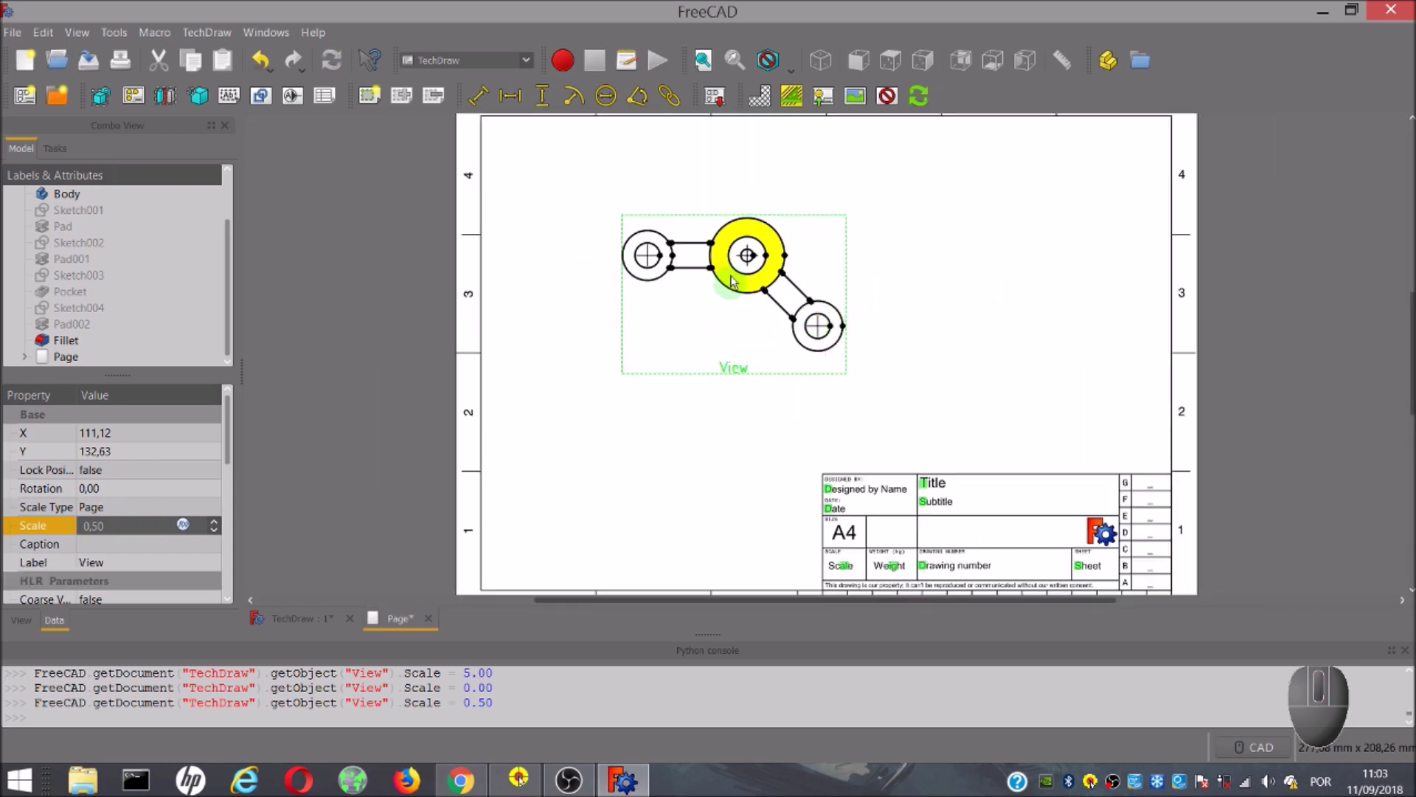
- Delete the part view from the drawing page, accepting the dependency on Page
click(732, 281)
key(Delete)
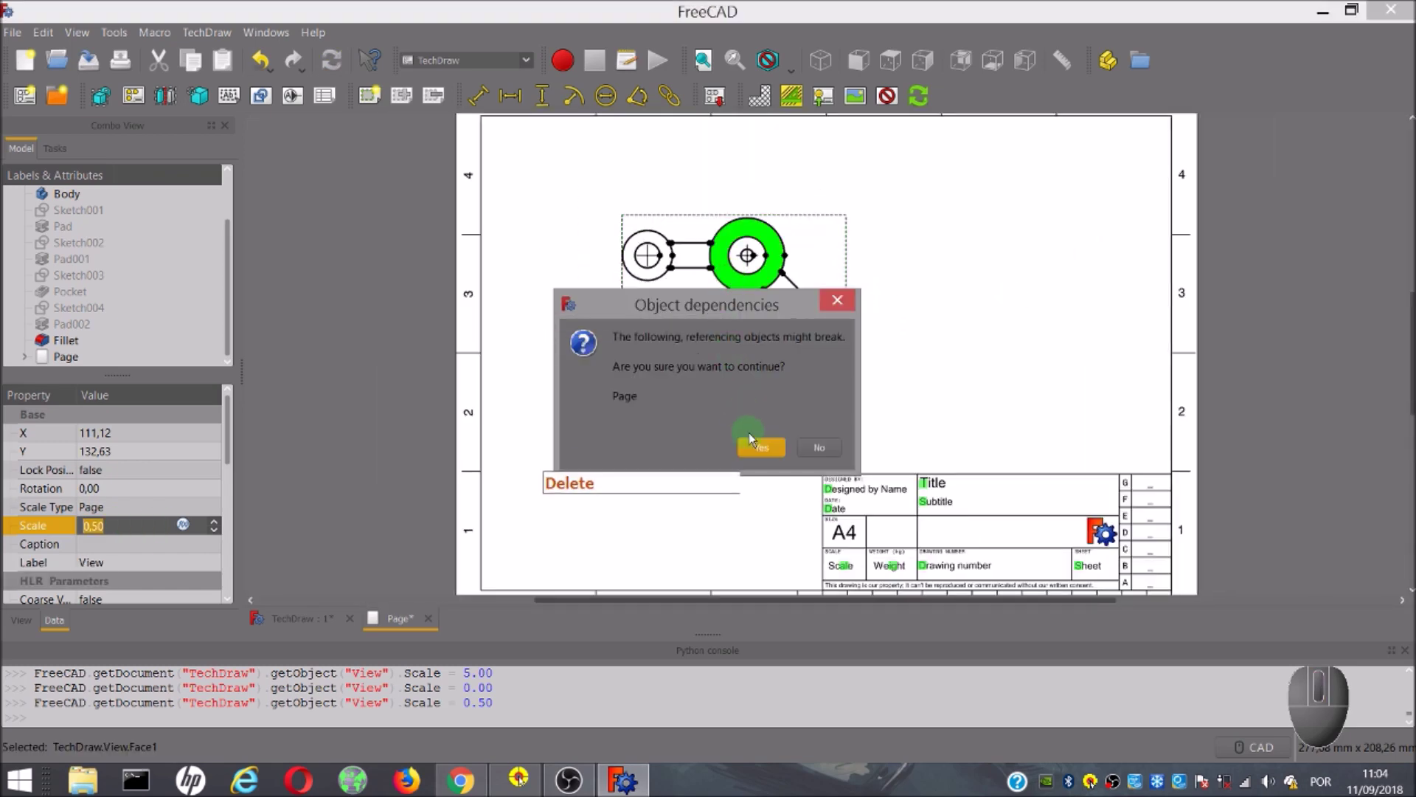
click(753, 447)
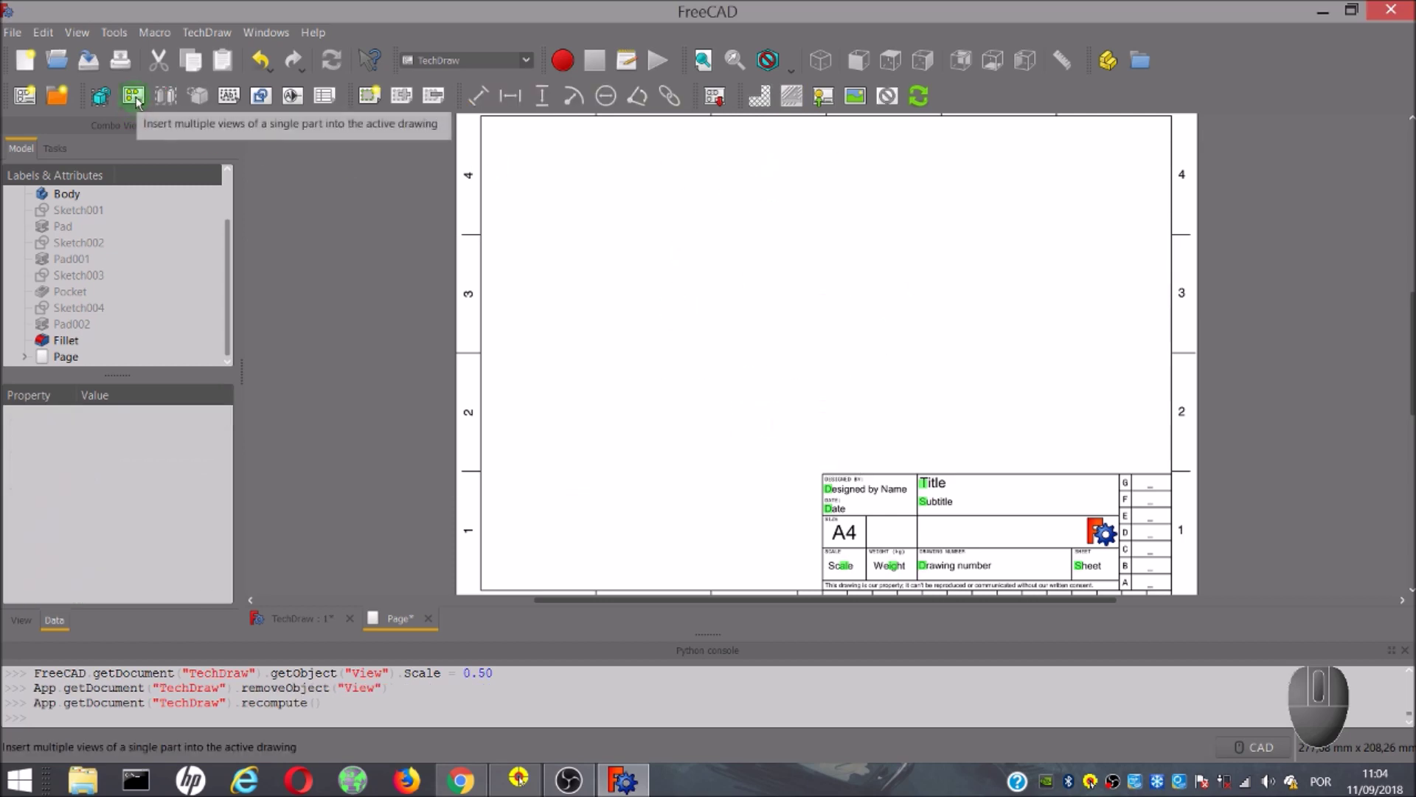
- Insert a projection group of the Fillet object on the page and move it to about X 136, Y 126
click(63, 340)
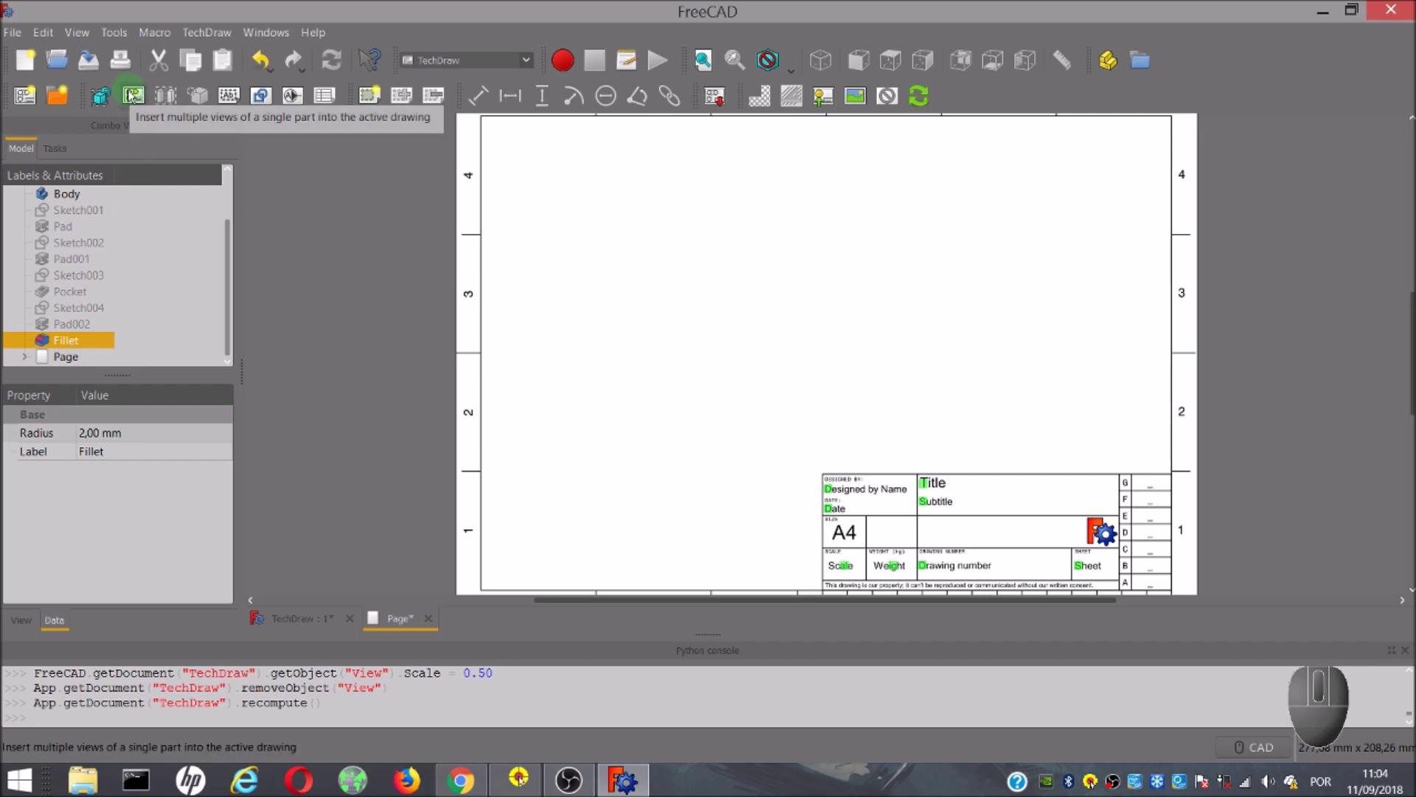
click(131, 97)
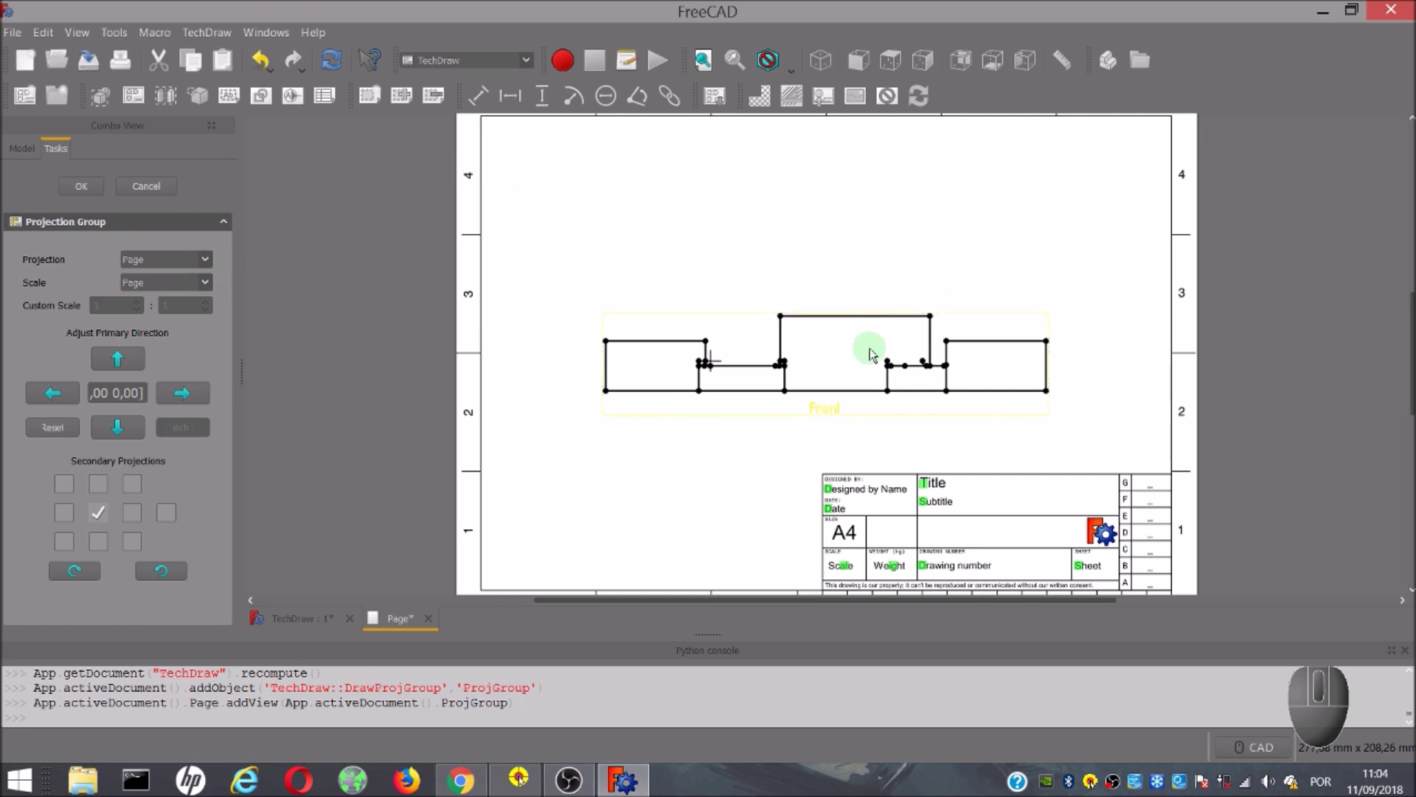
drag(868, 349, 834, 311)
scroll(959, 376, down, 2)
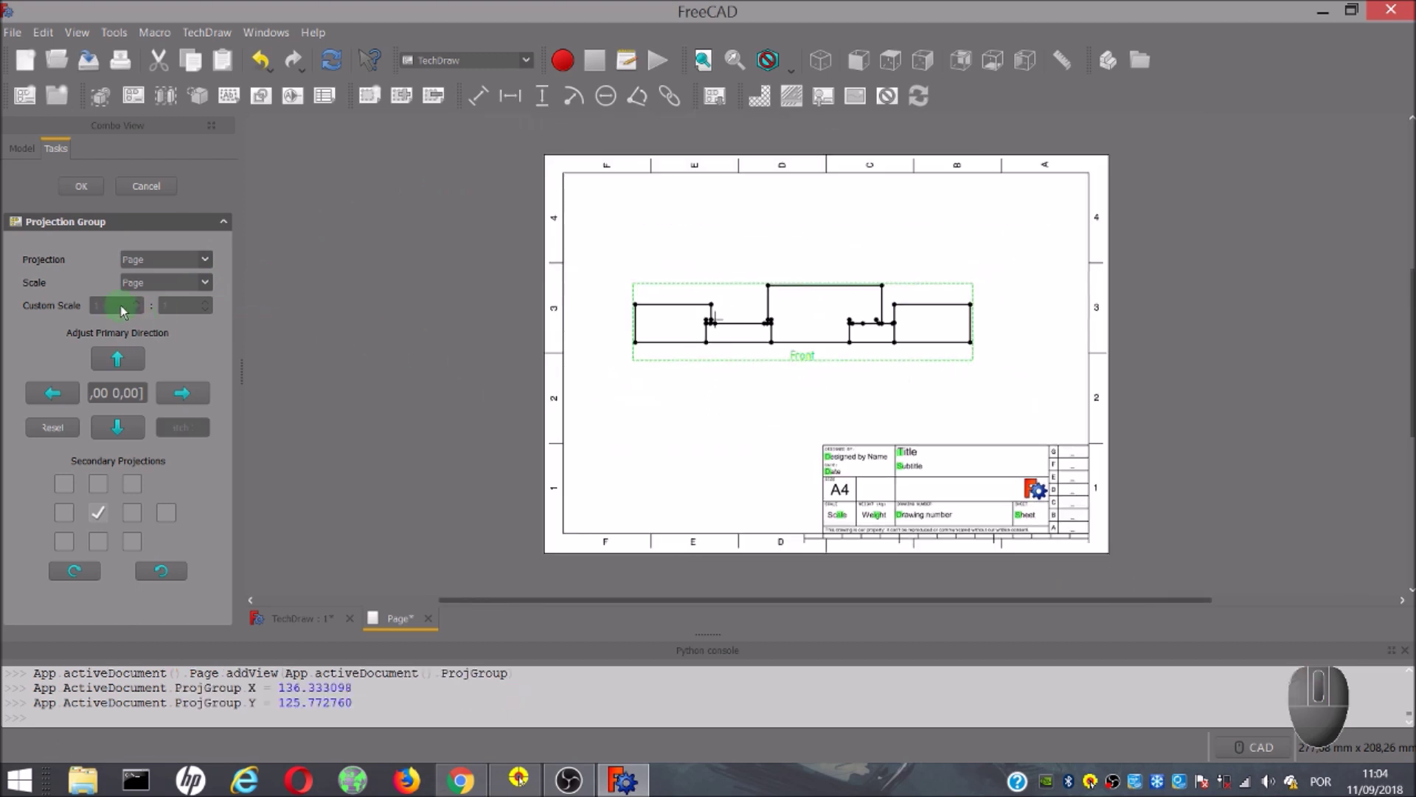
- Switch the projection group to a custom scale and set it to 1:2
click(205, 283)
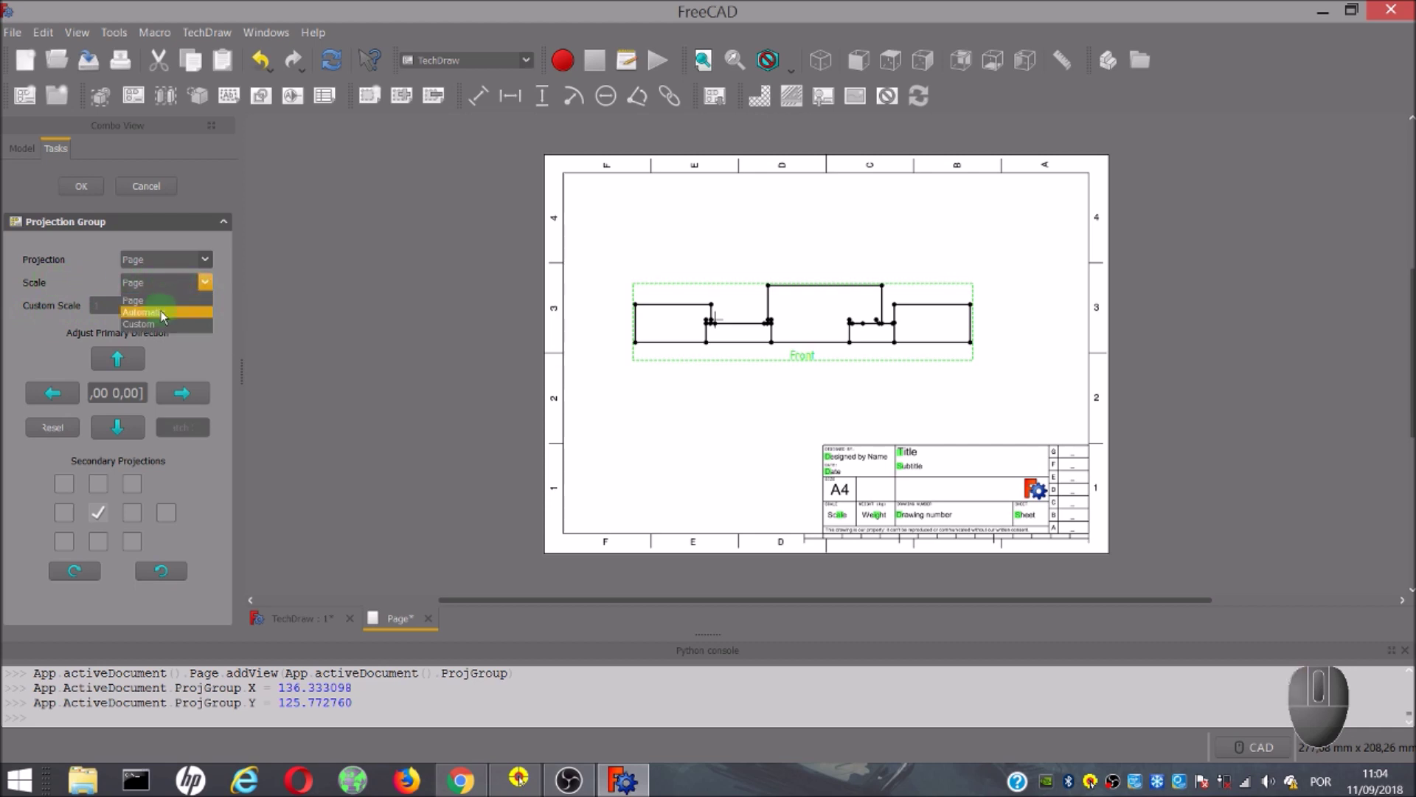
click(162, 331)
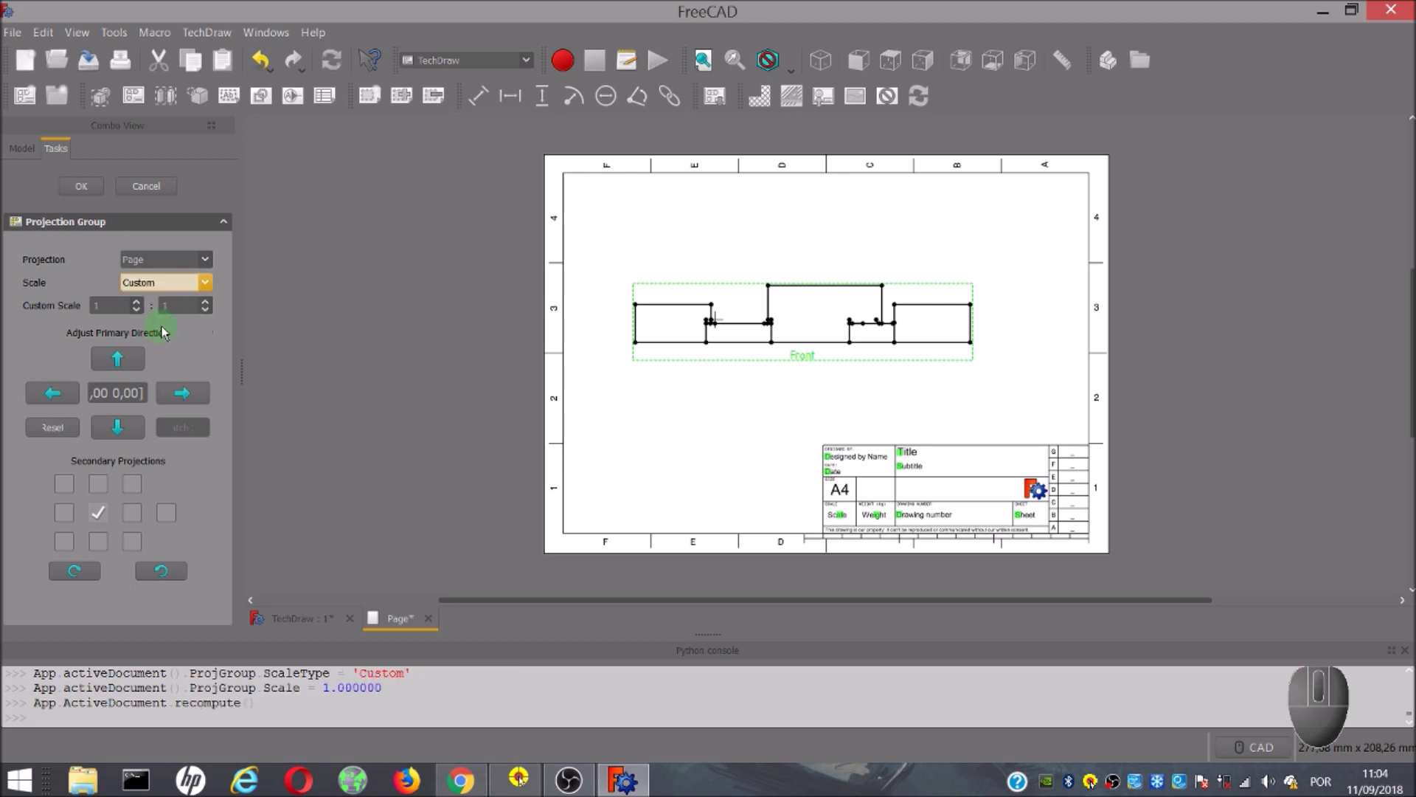
click(169, 306)
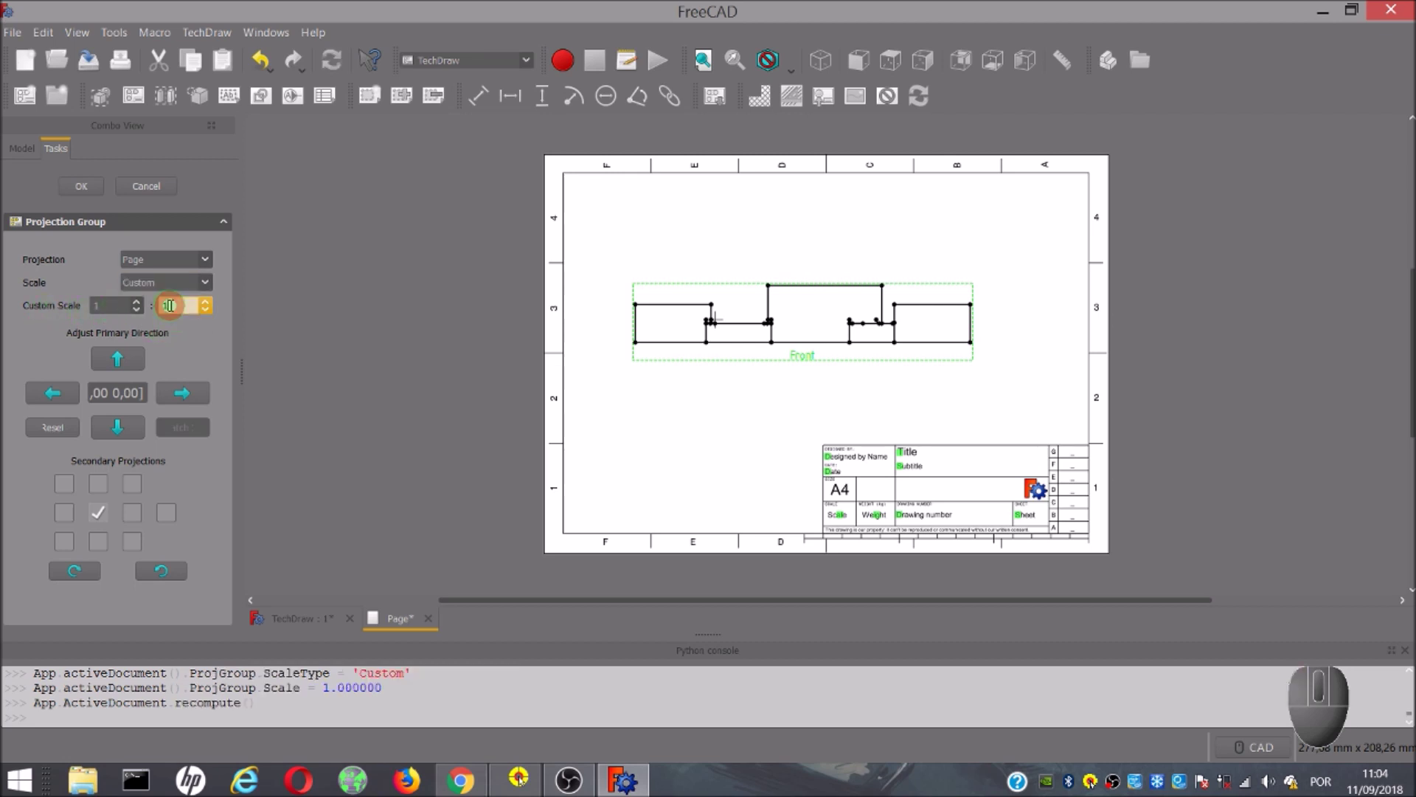
key(BackSpace)
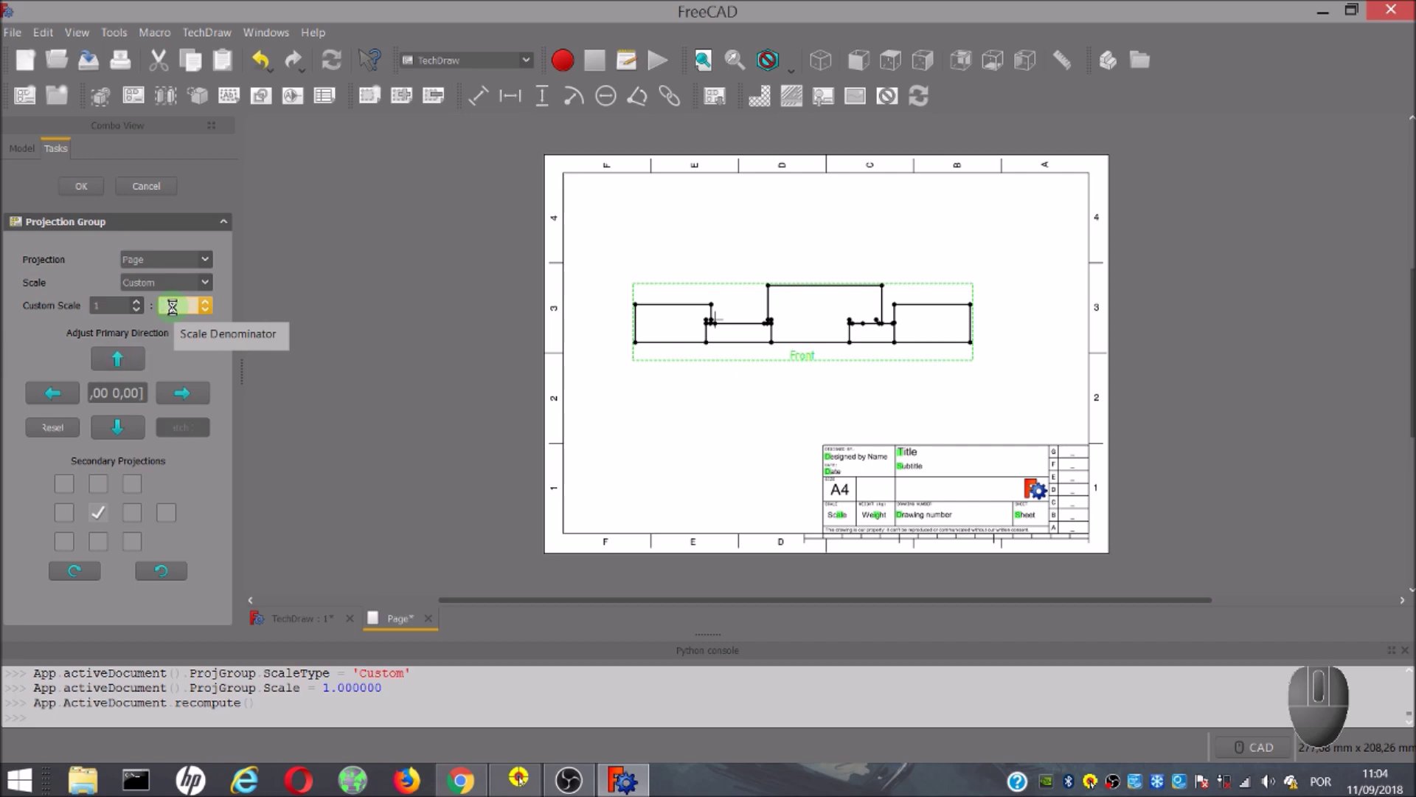
text(2)
click(682, 234)
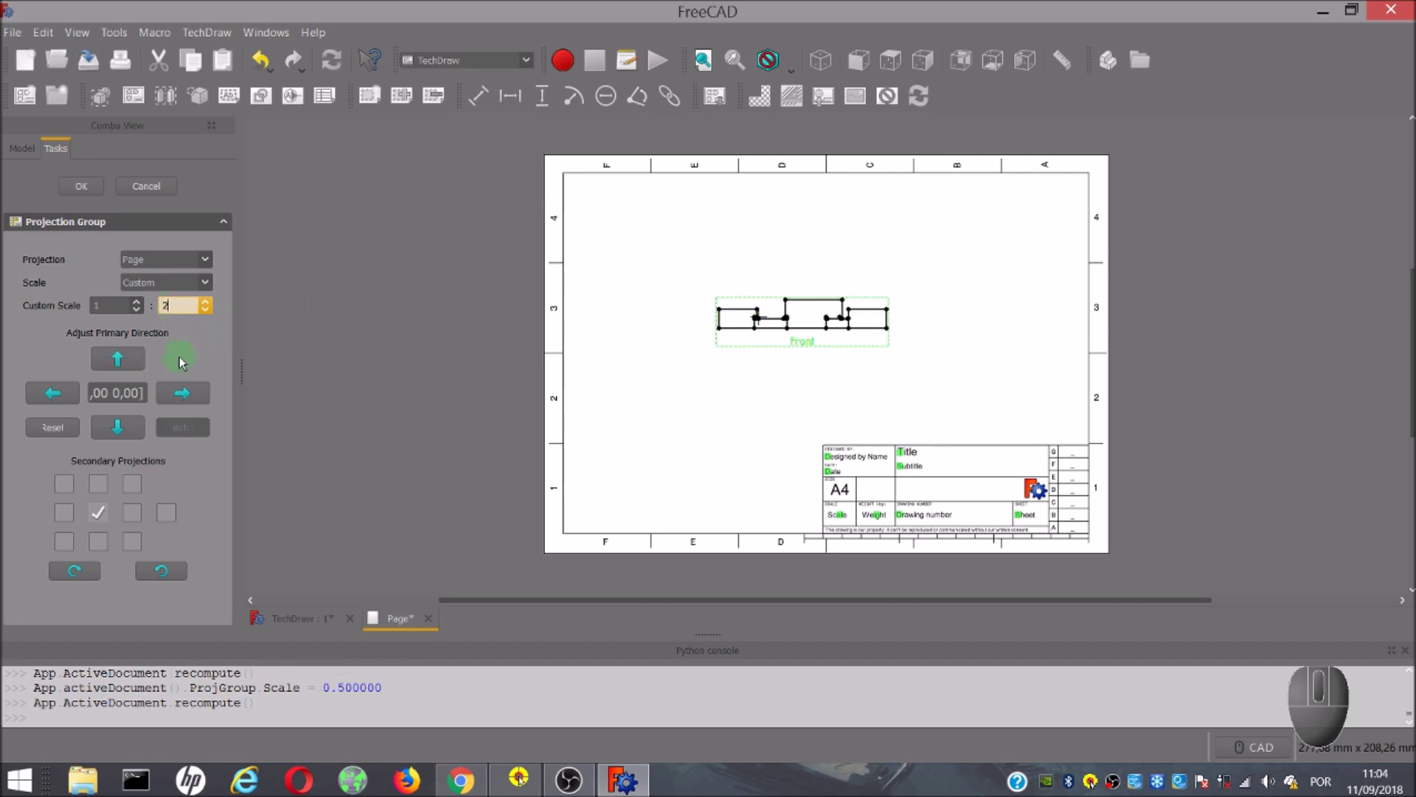
right_drag(393, 345, 396, 347)
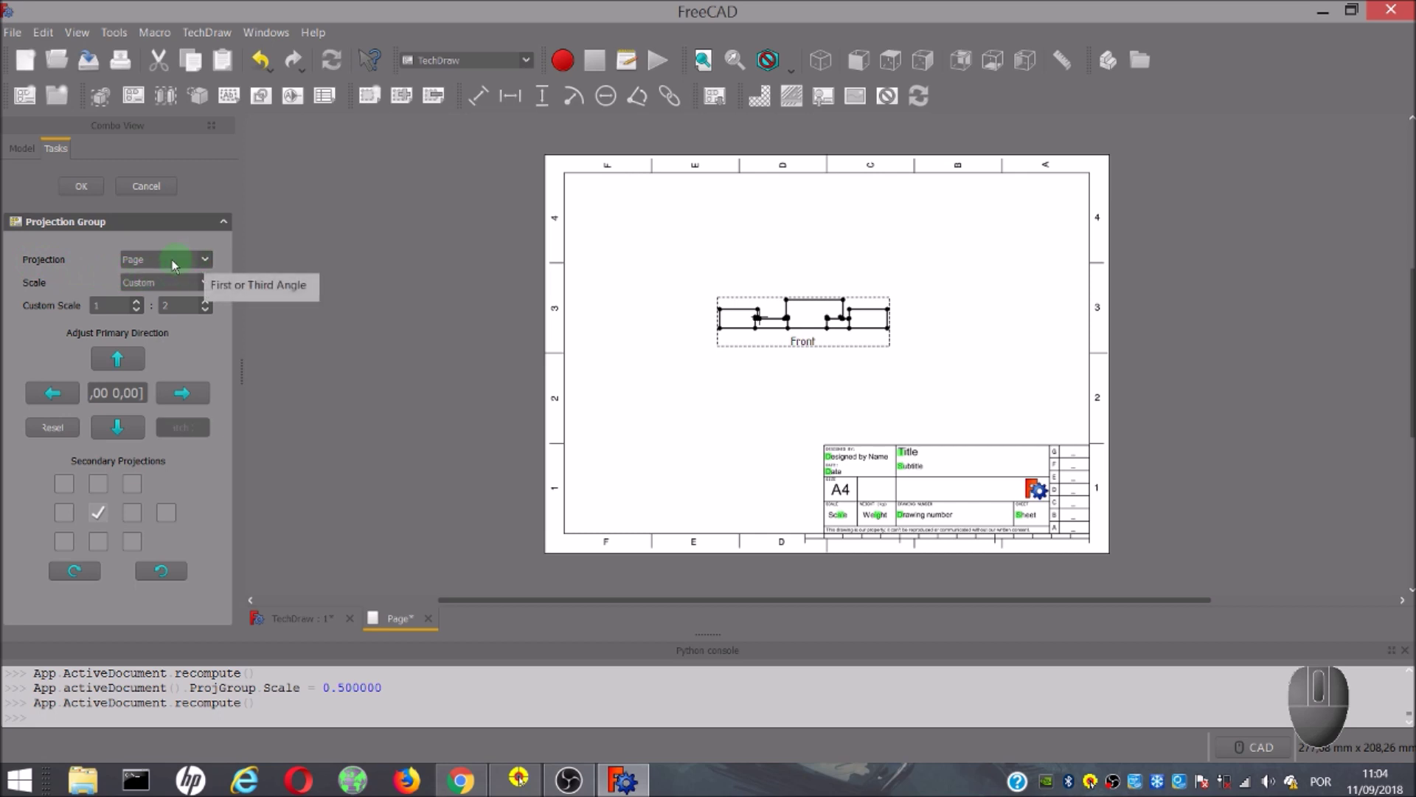
- Try the First Angle and Third Angle conventions for the projection group, ending on First Angle
click(206, 259)
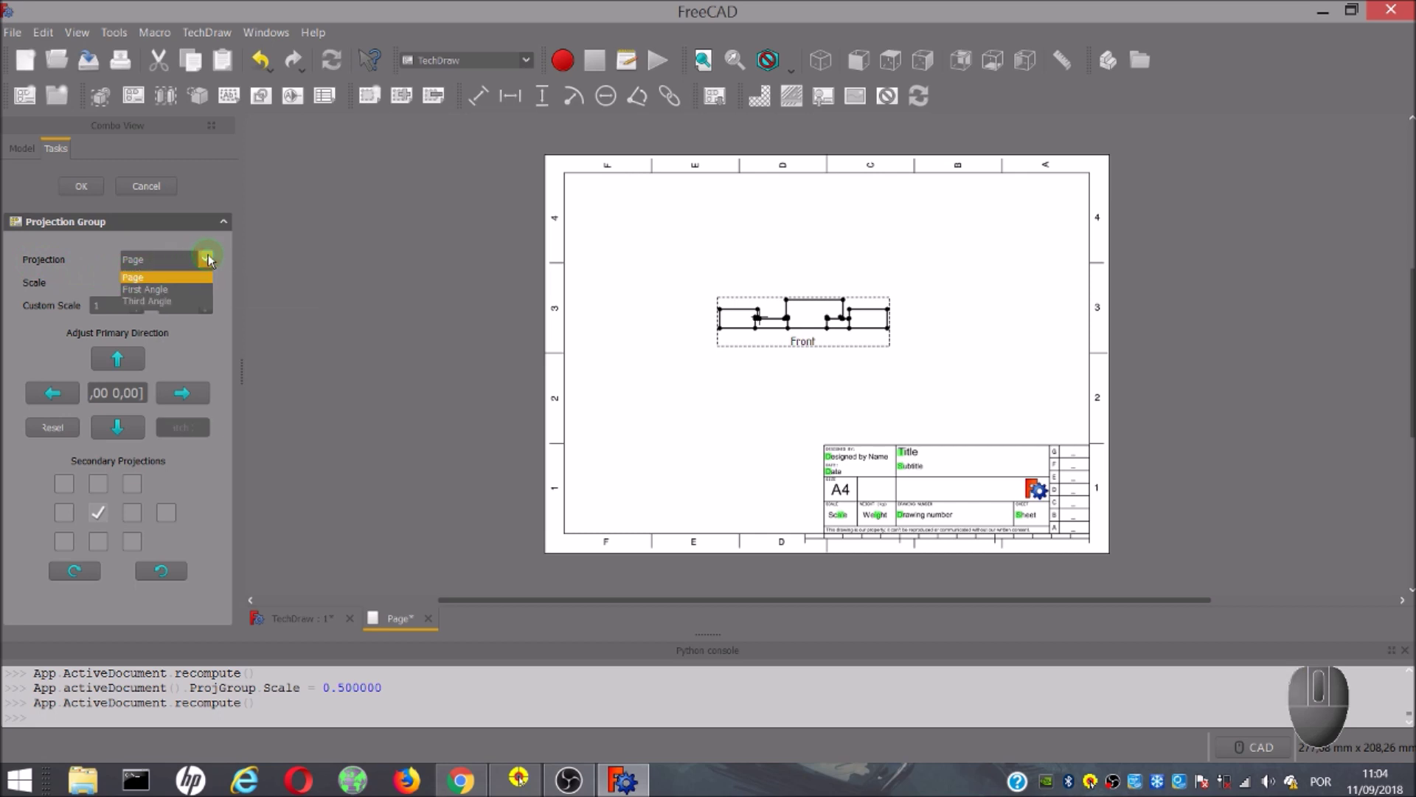
click(152, 289)
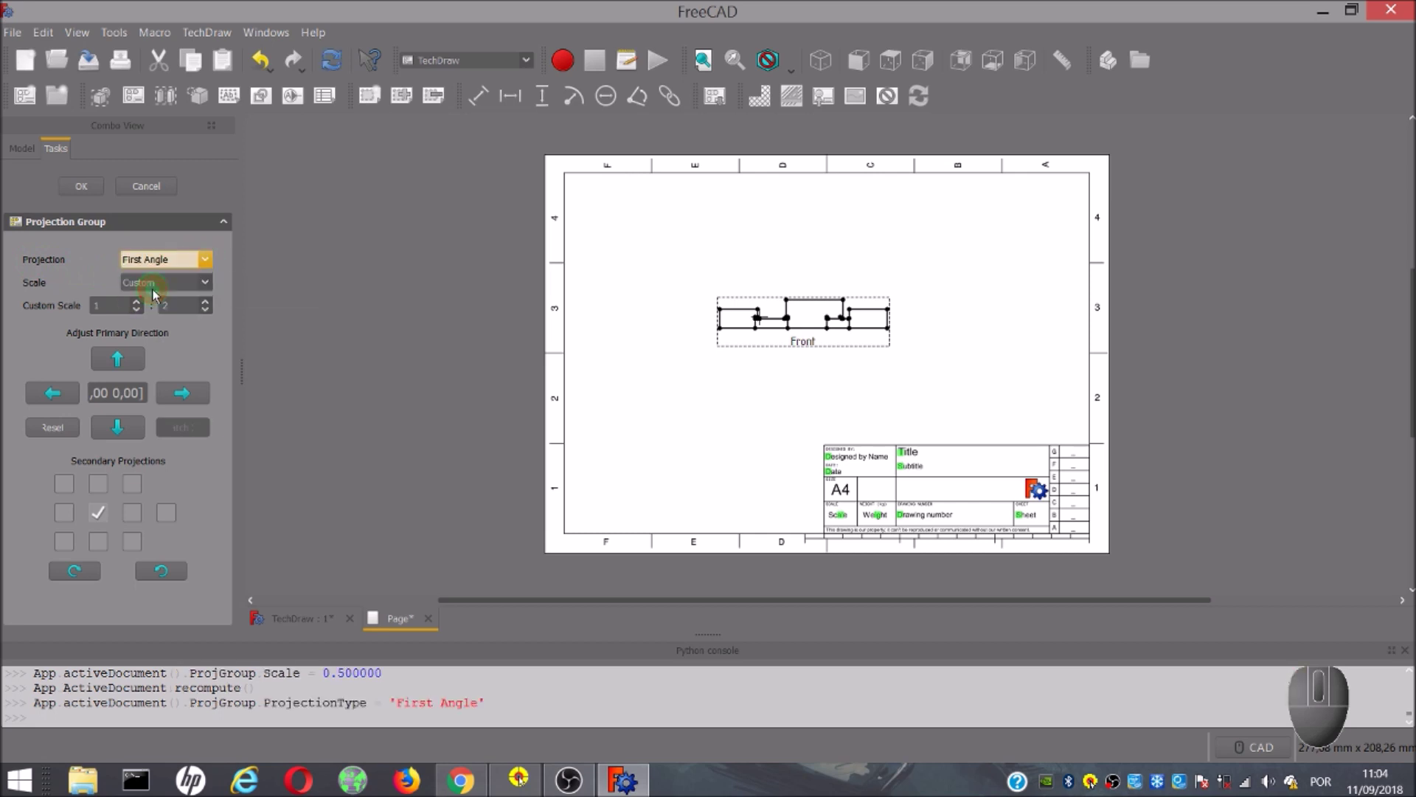
click(206, 260)
click(181, 301)
click(184, 260)
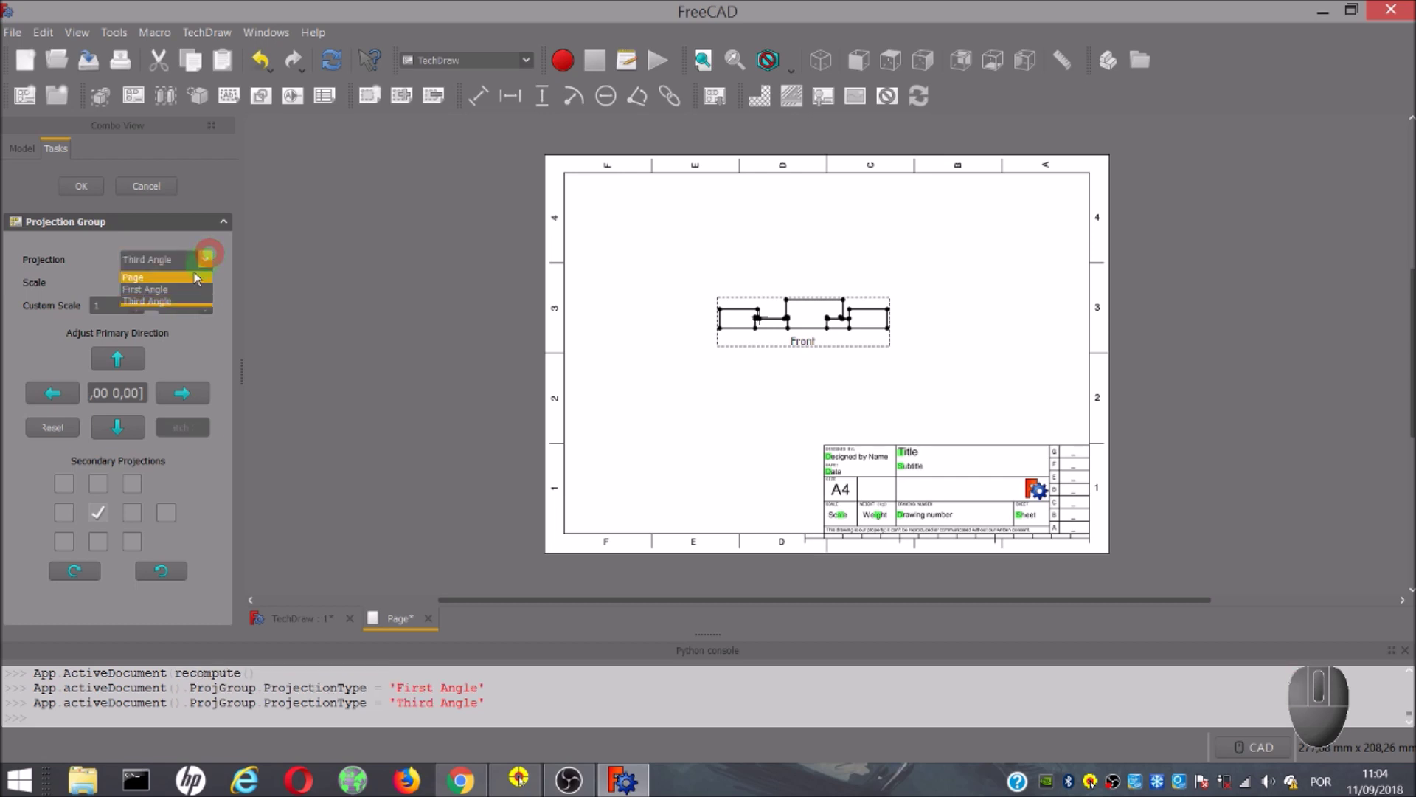
click(179, 290)
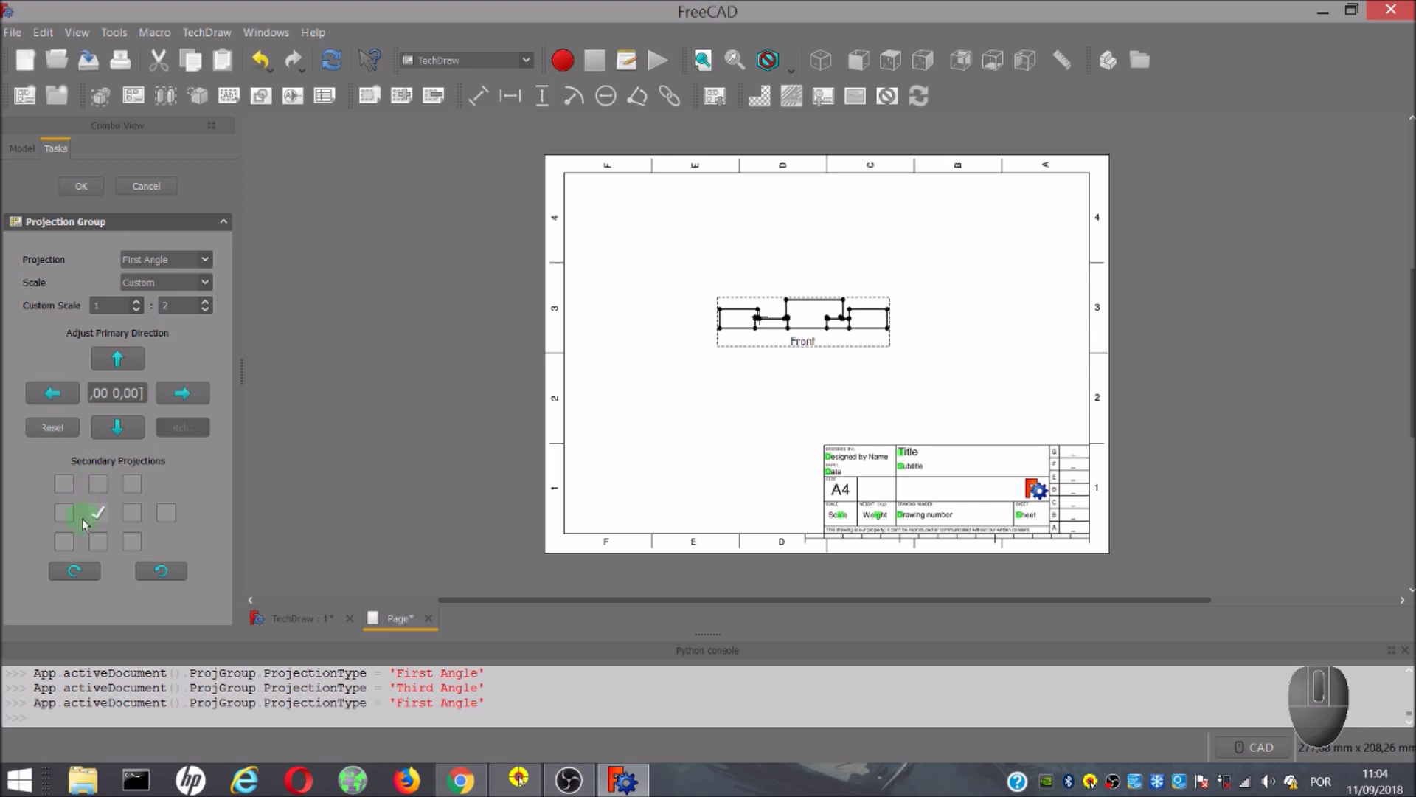
- Rotate the group's primary direction through several orientations, ending on a horizontal elevation with the tallest ring pointing up in the middle
click(118, 367)
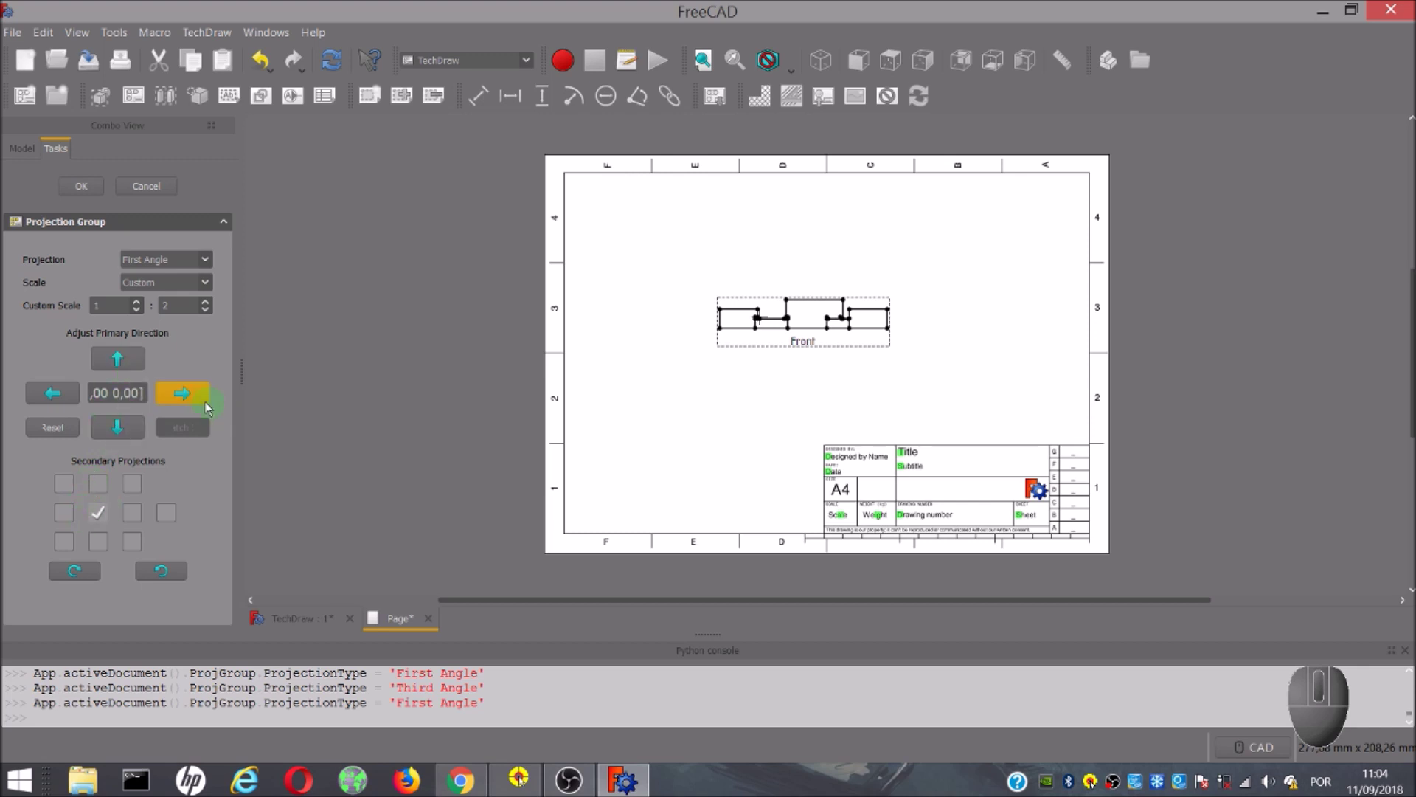
click(181, 393)
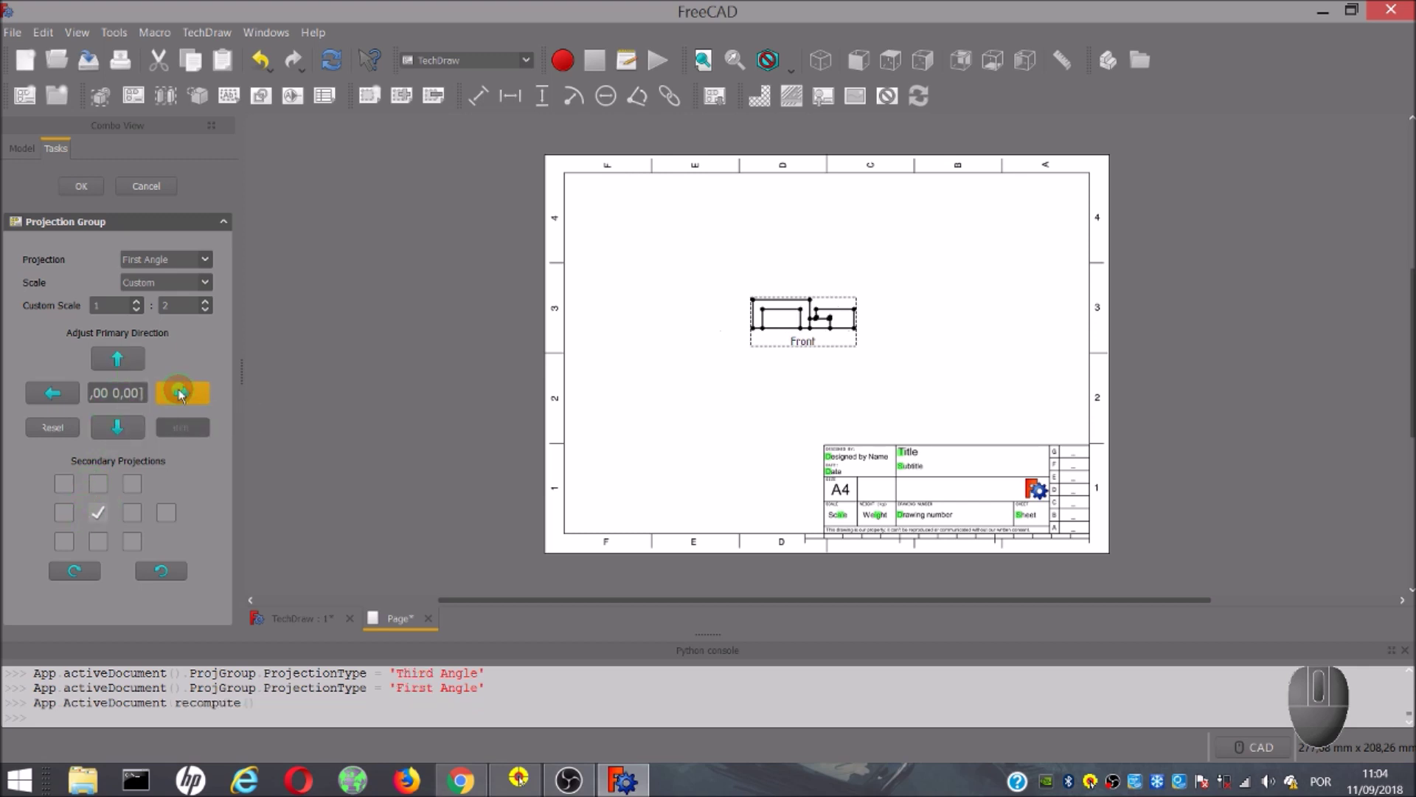
click(120, 359)
click(80, 395)
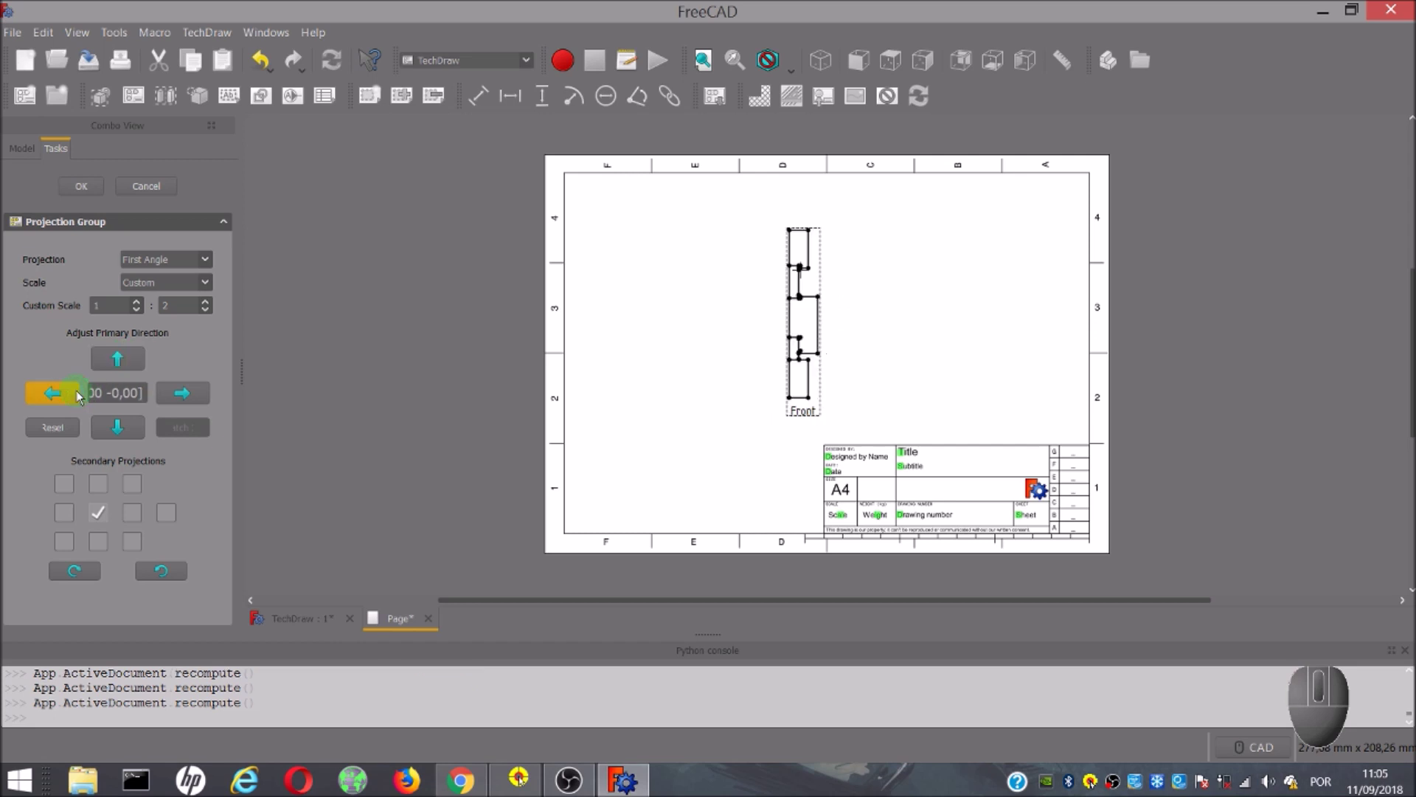
click(121, 425)
click(168, 397)
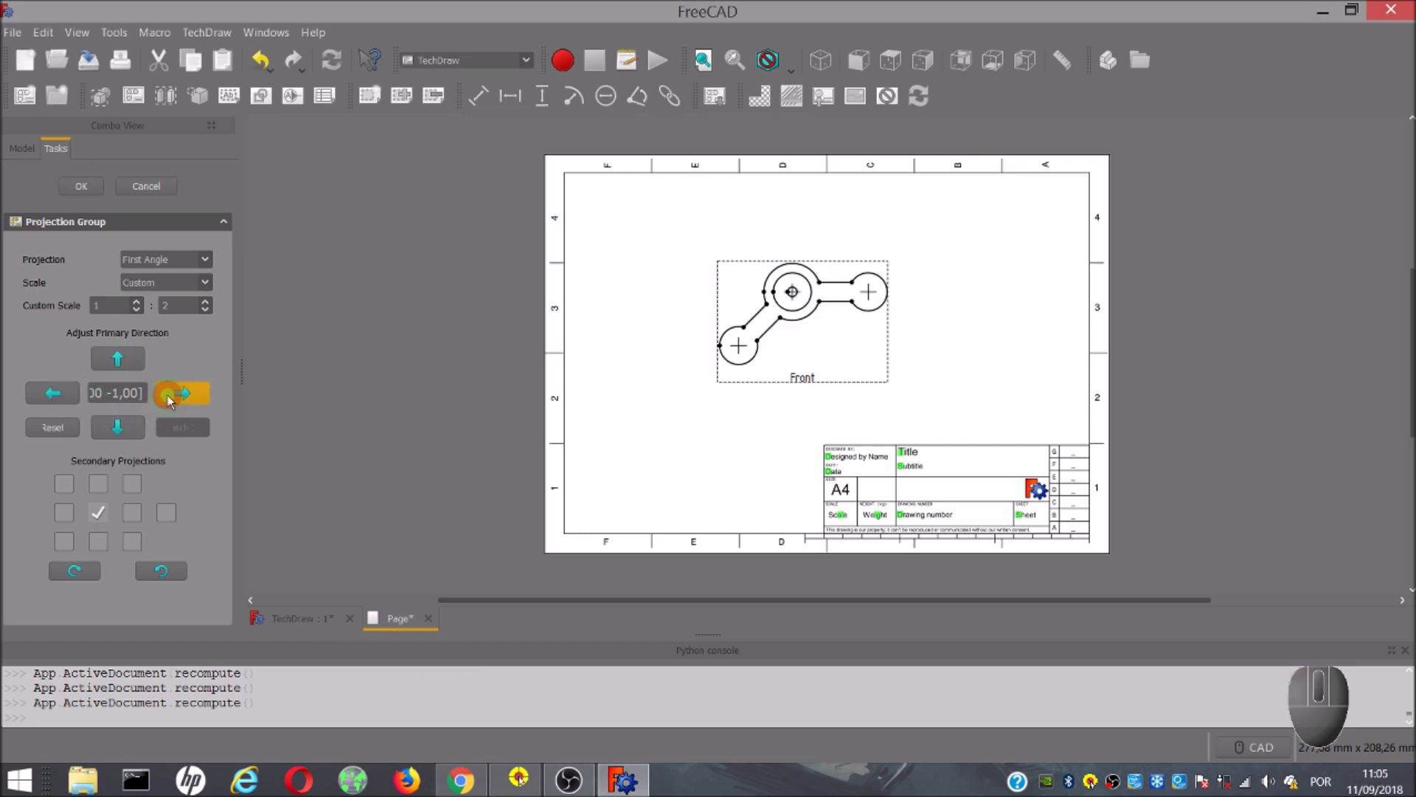
click(119, 360)
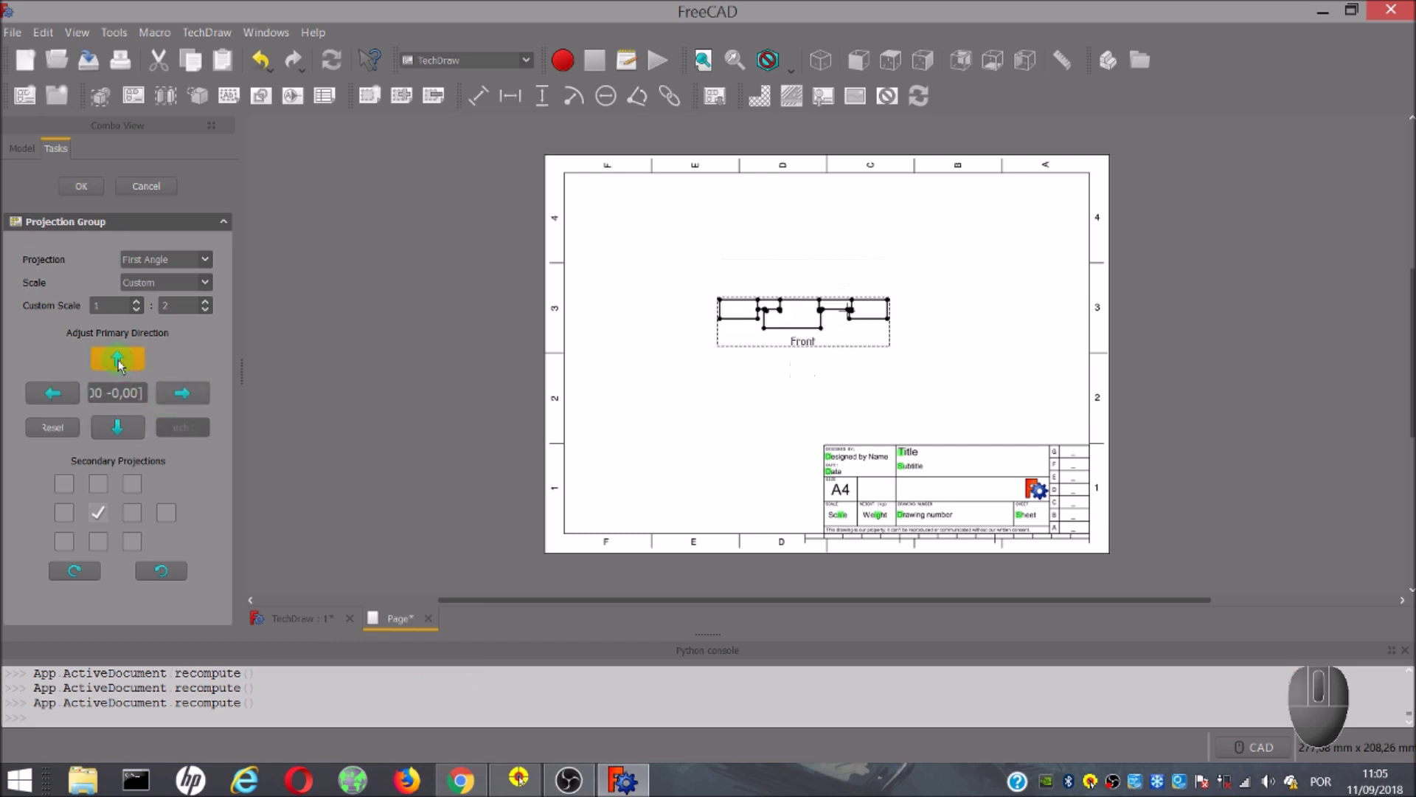
click(123, 368)
click(122, 368)
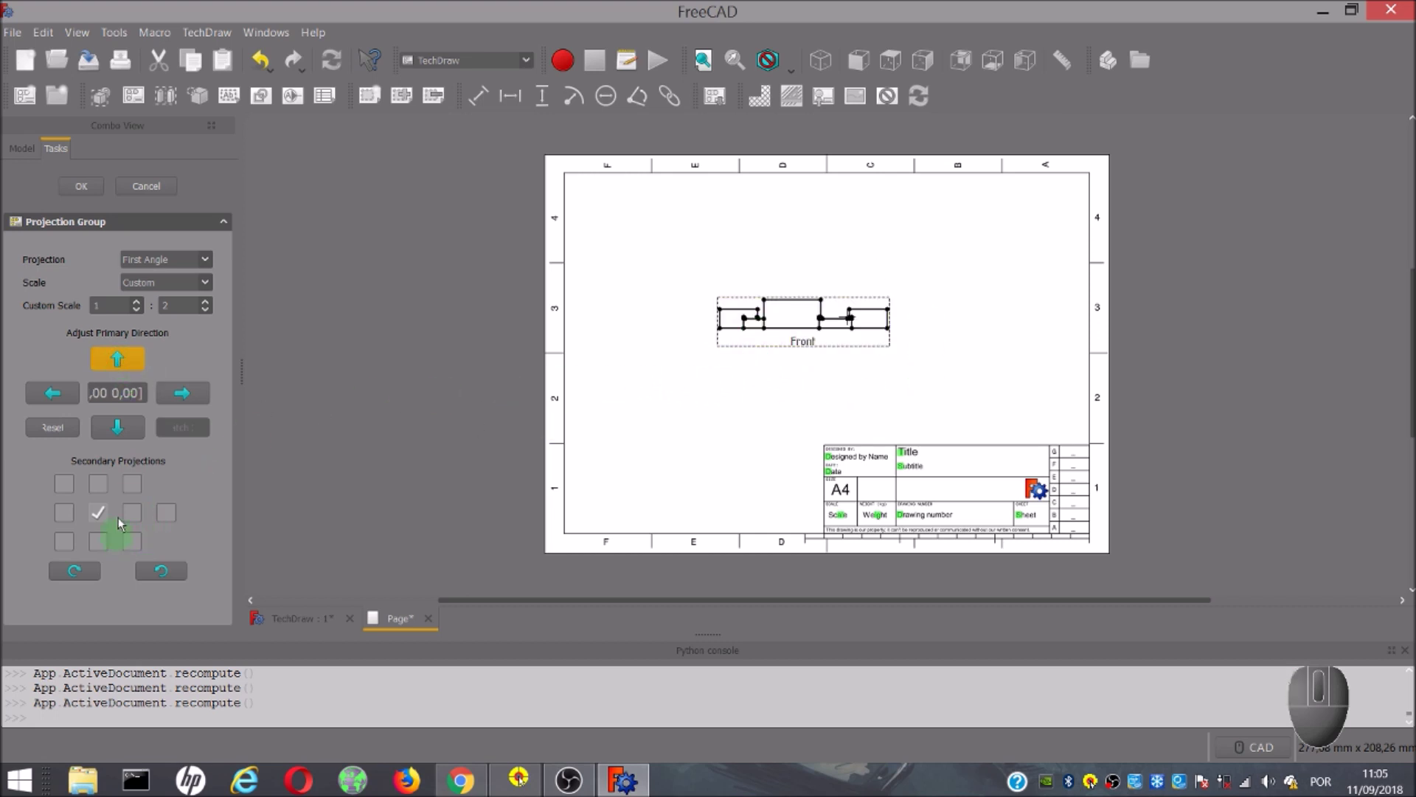
- Add the Bottom and Left projections to the group and move it to about X 90, Y 80
click(100, 484)
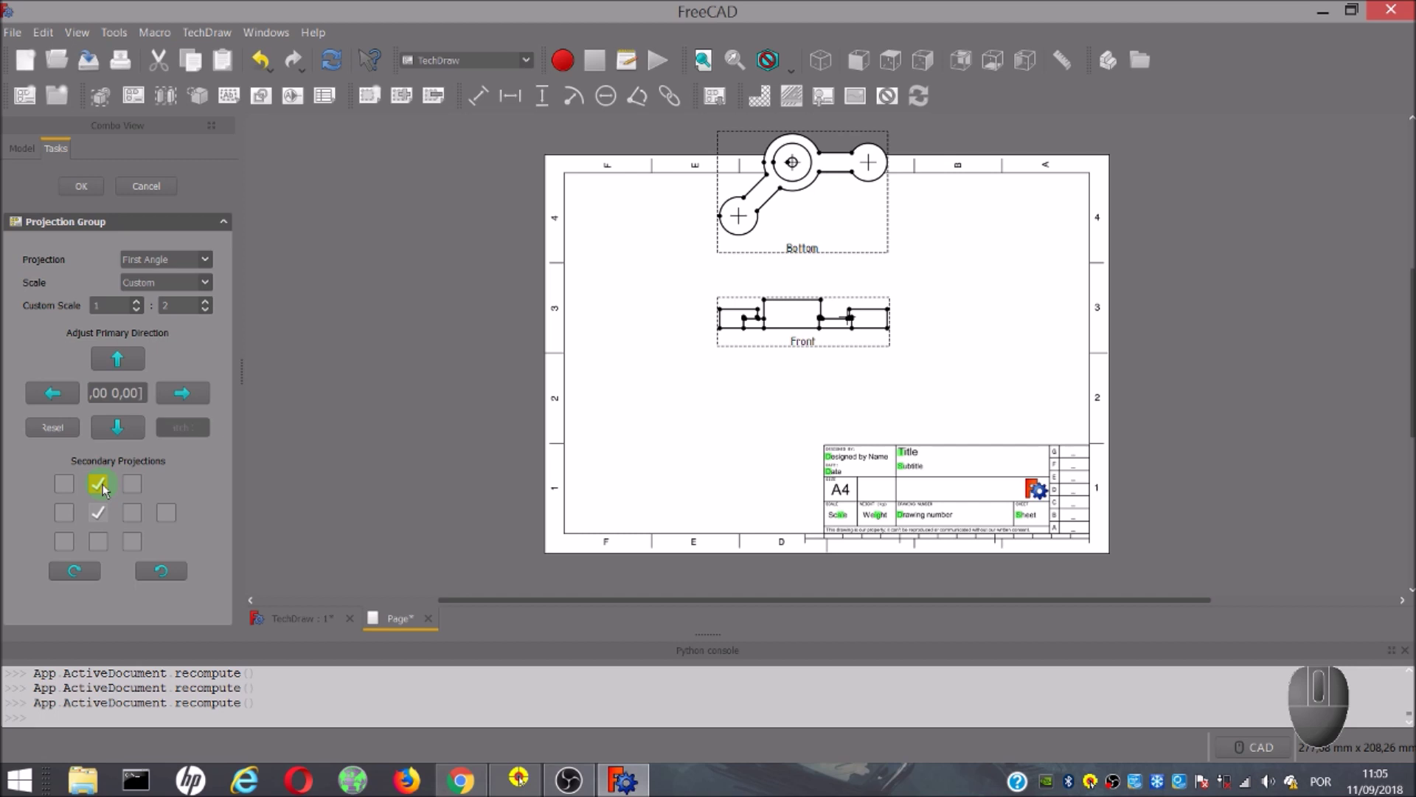
click(137, 512)
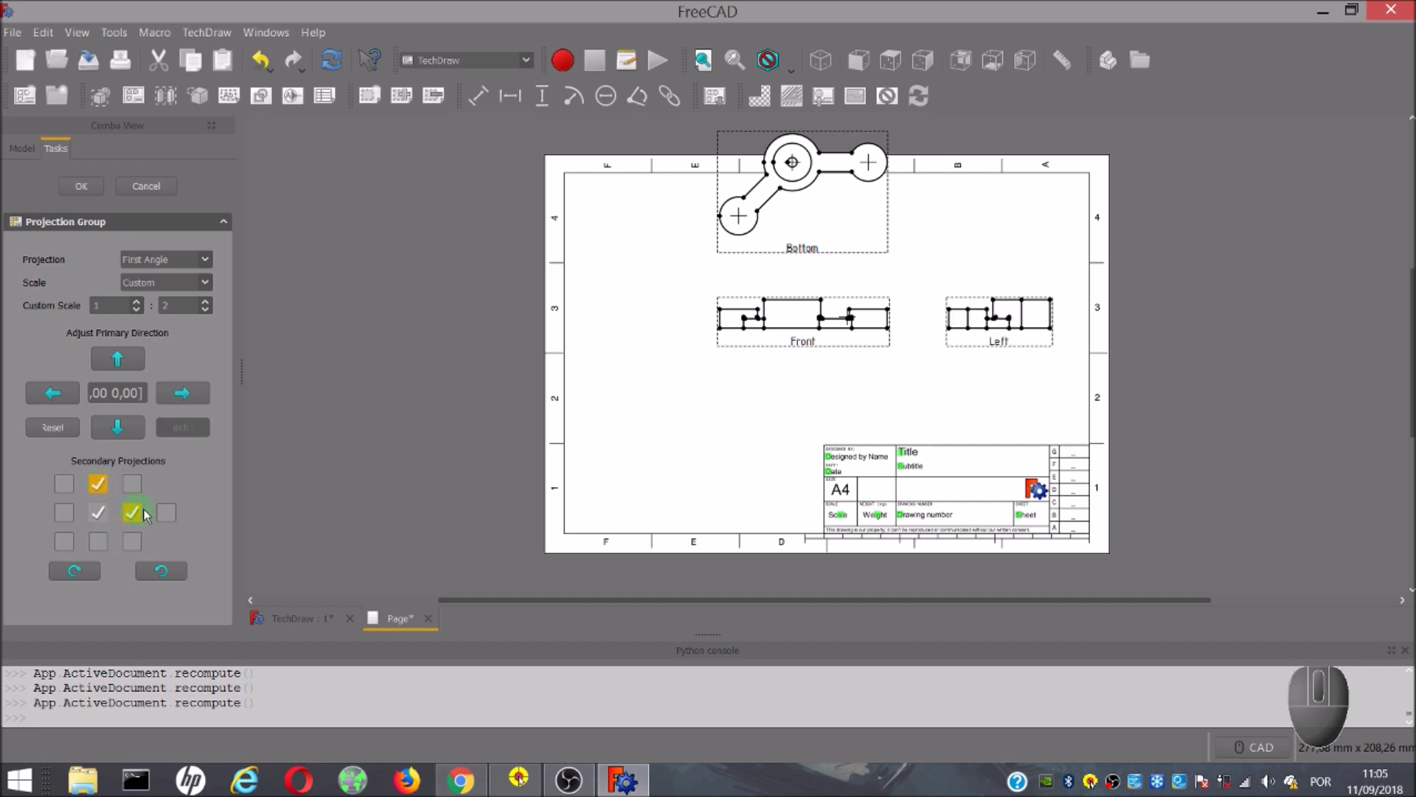
drag(784, 317, 703, 405)
- Add the FrontBottomLeft projection below the page's upper edge and shift the group to about X 89, Y 75
click(134, 484)
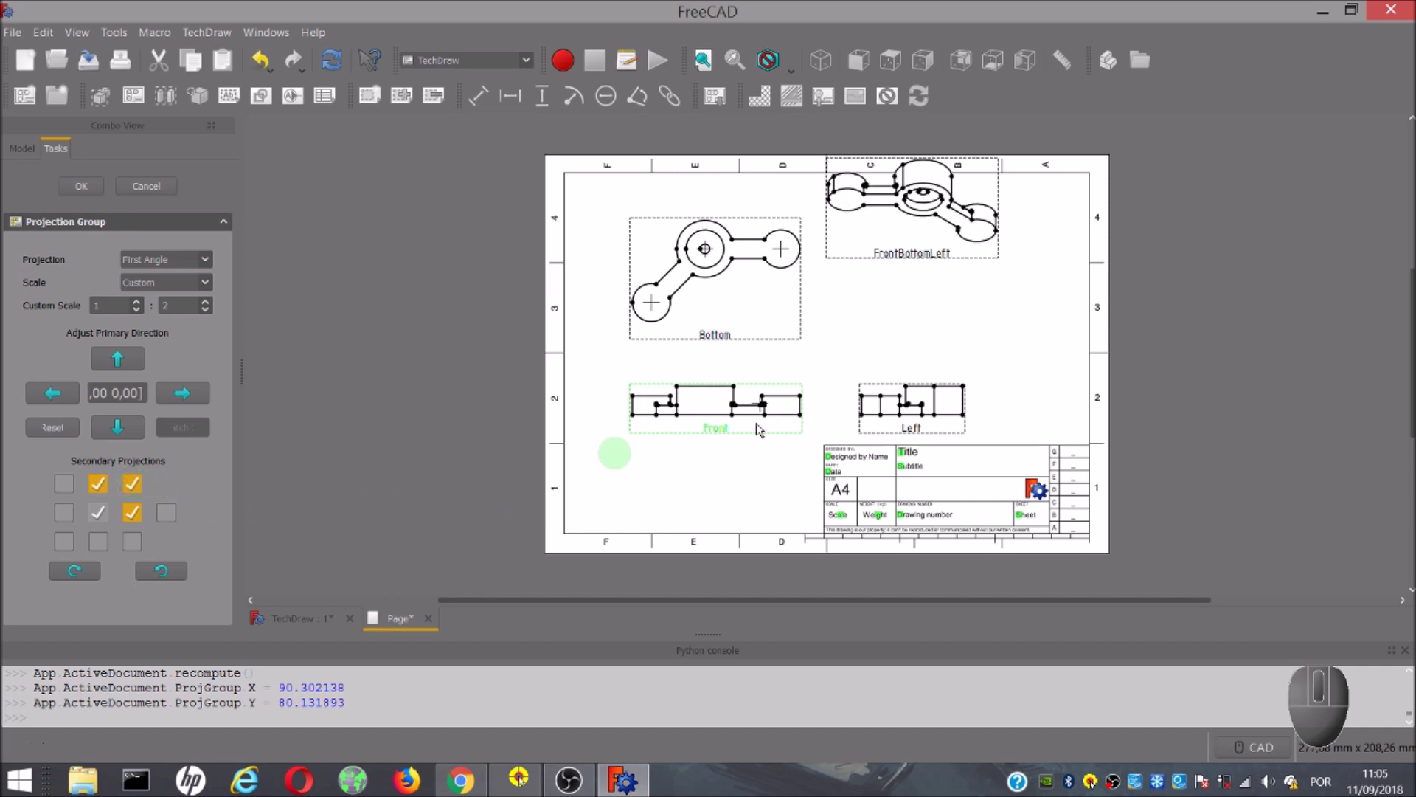
mouse_move(895, 250)
mouse_down()
mouse_move(861, 288)
mouse_move(888, 261)
mouse_up()
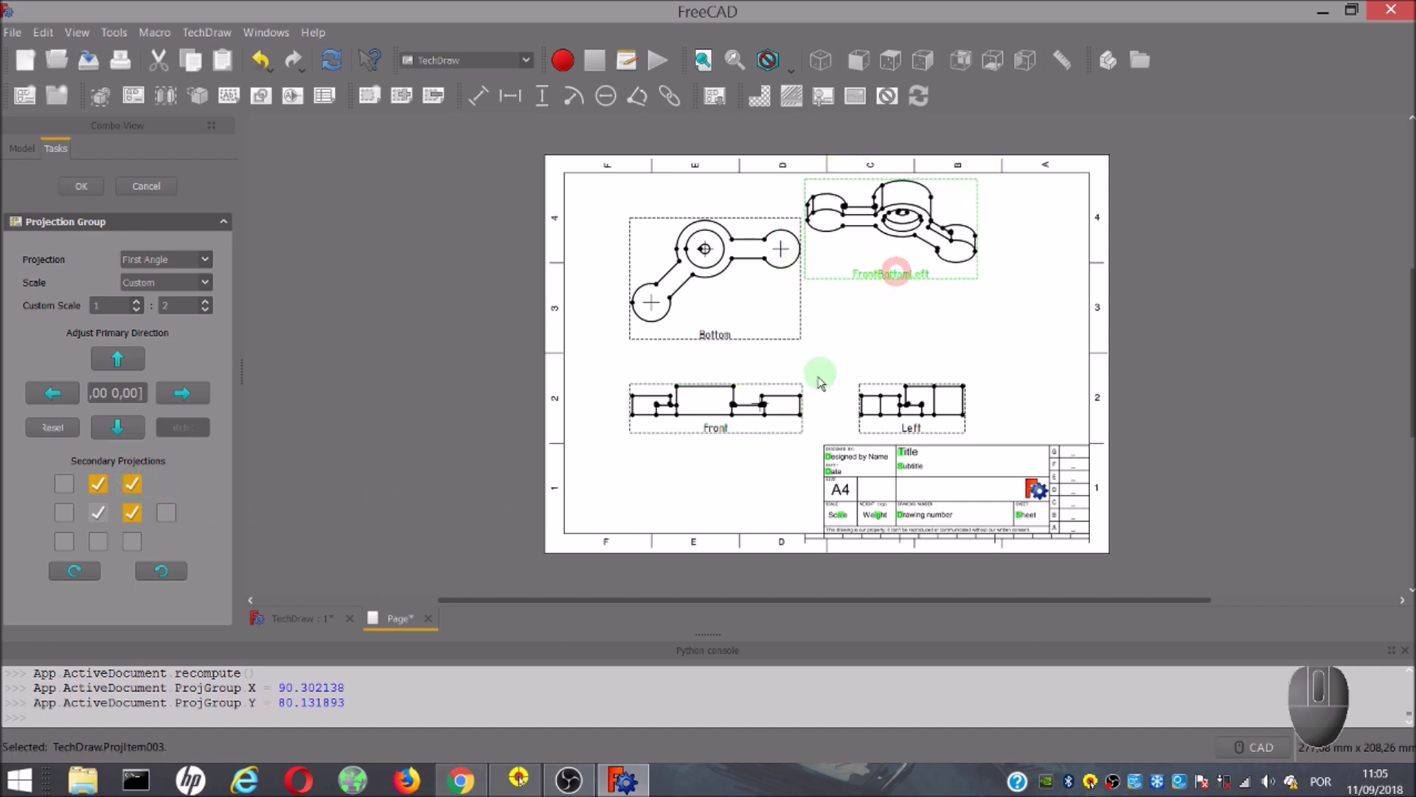
click(764, 422)
drag(742, 431, 719, 454)
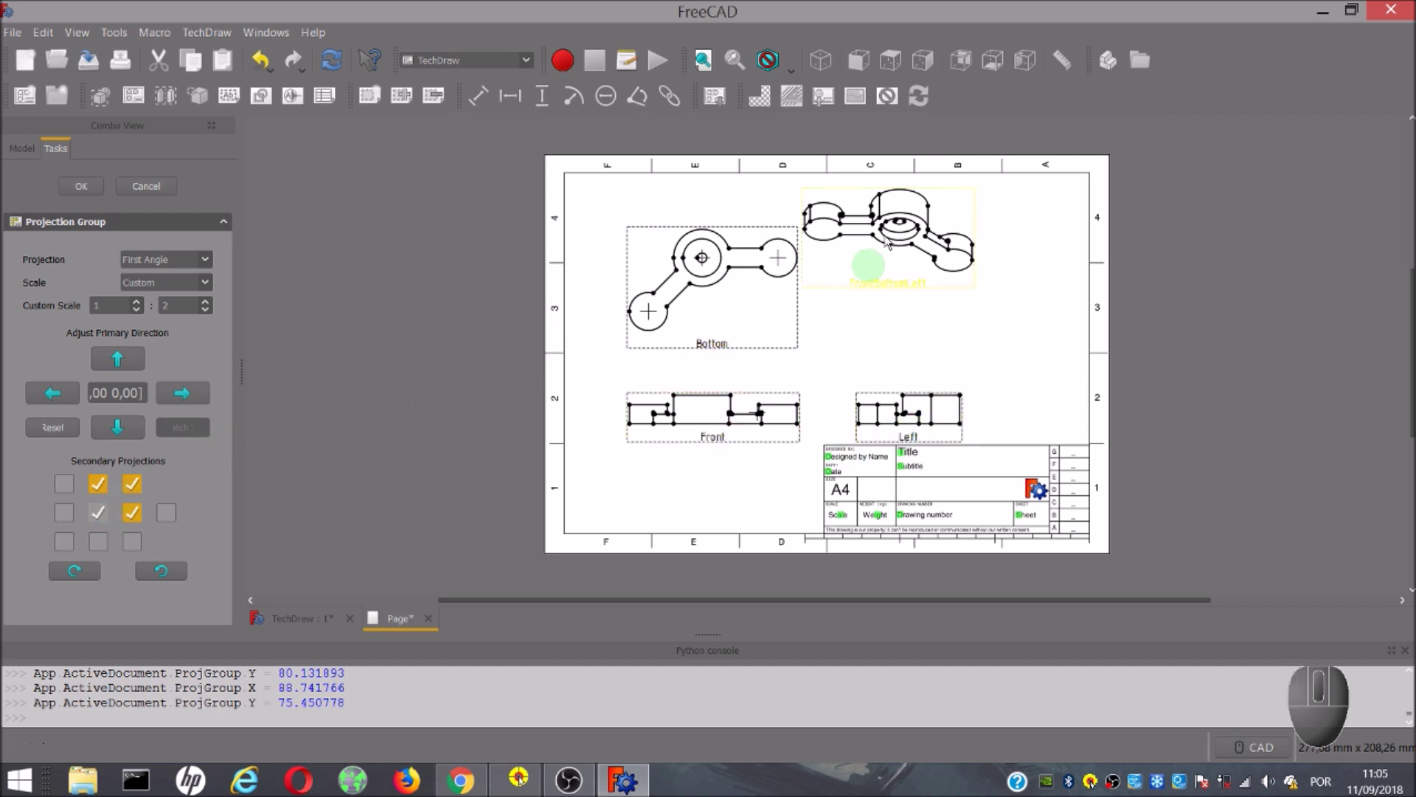
- Remove the FrontBottomLeft, Bottom and Left projections from the group
click(132, 483)
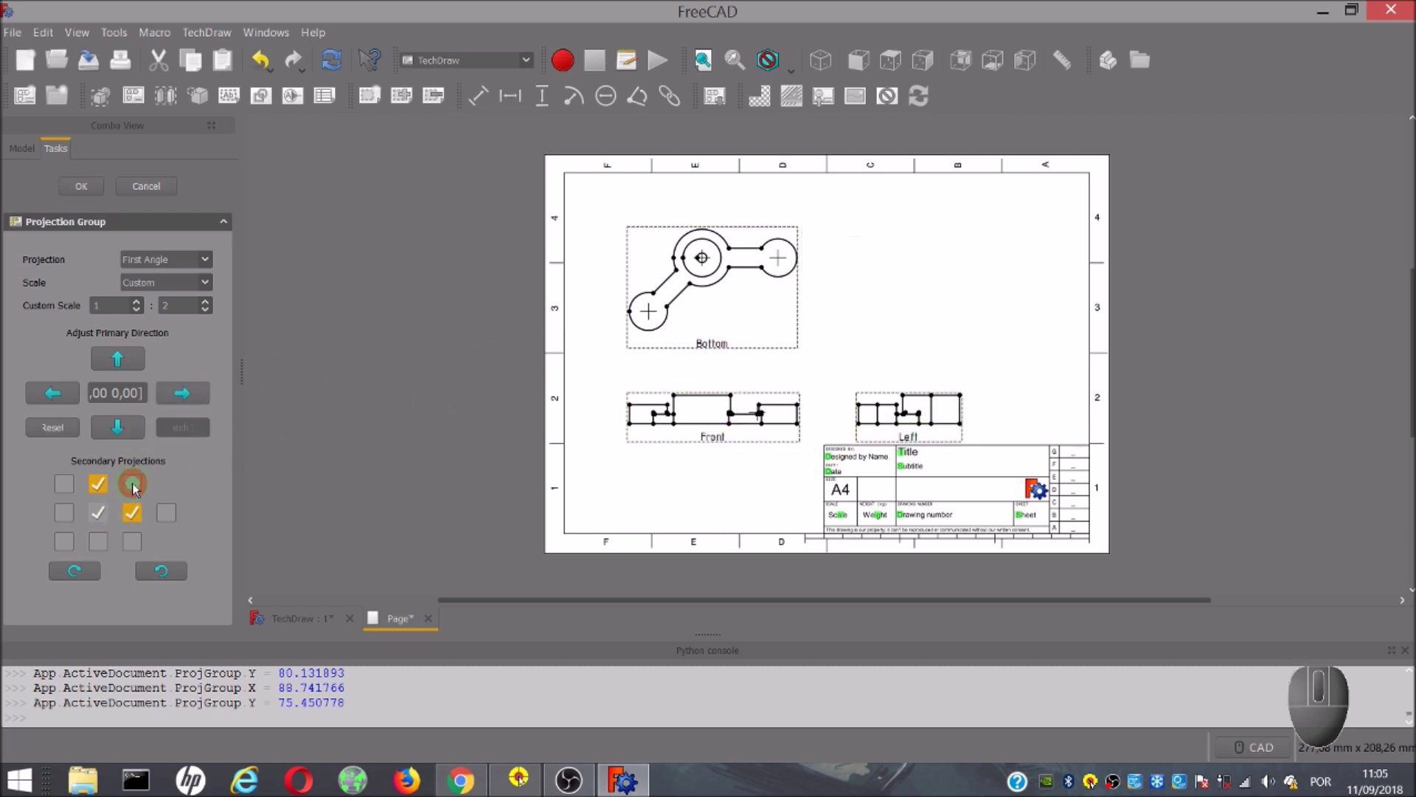
click(99, 484)
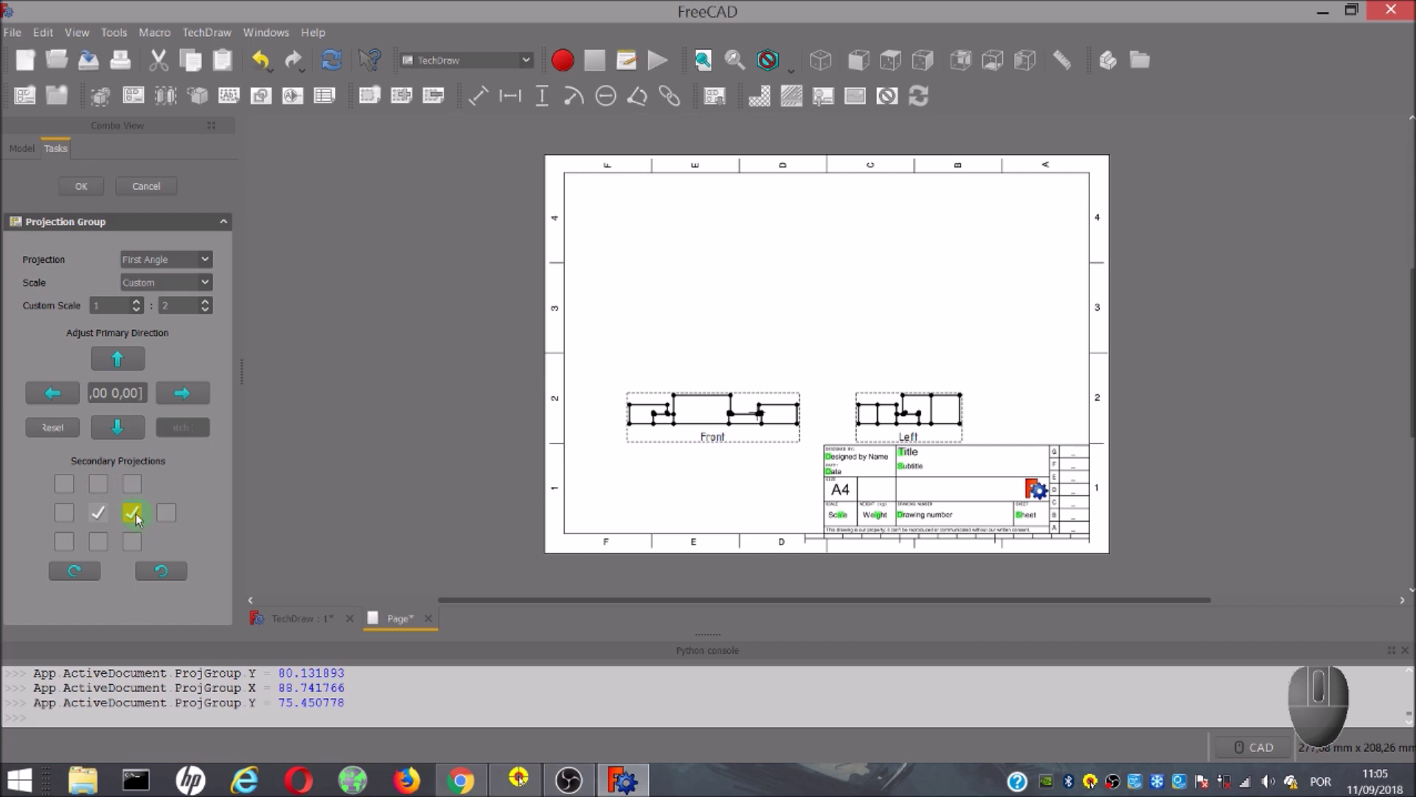
click(133, 513)
- Add the Top projection, move the group to about X 79, Y 168, and accept the projection group
click(98, 545)
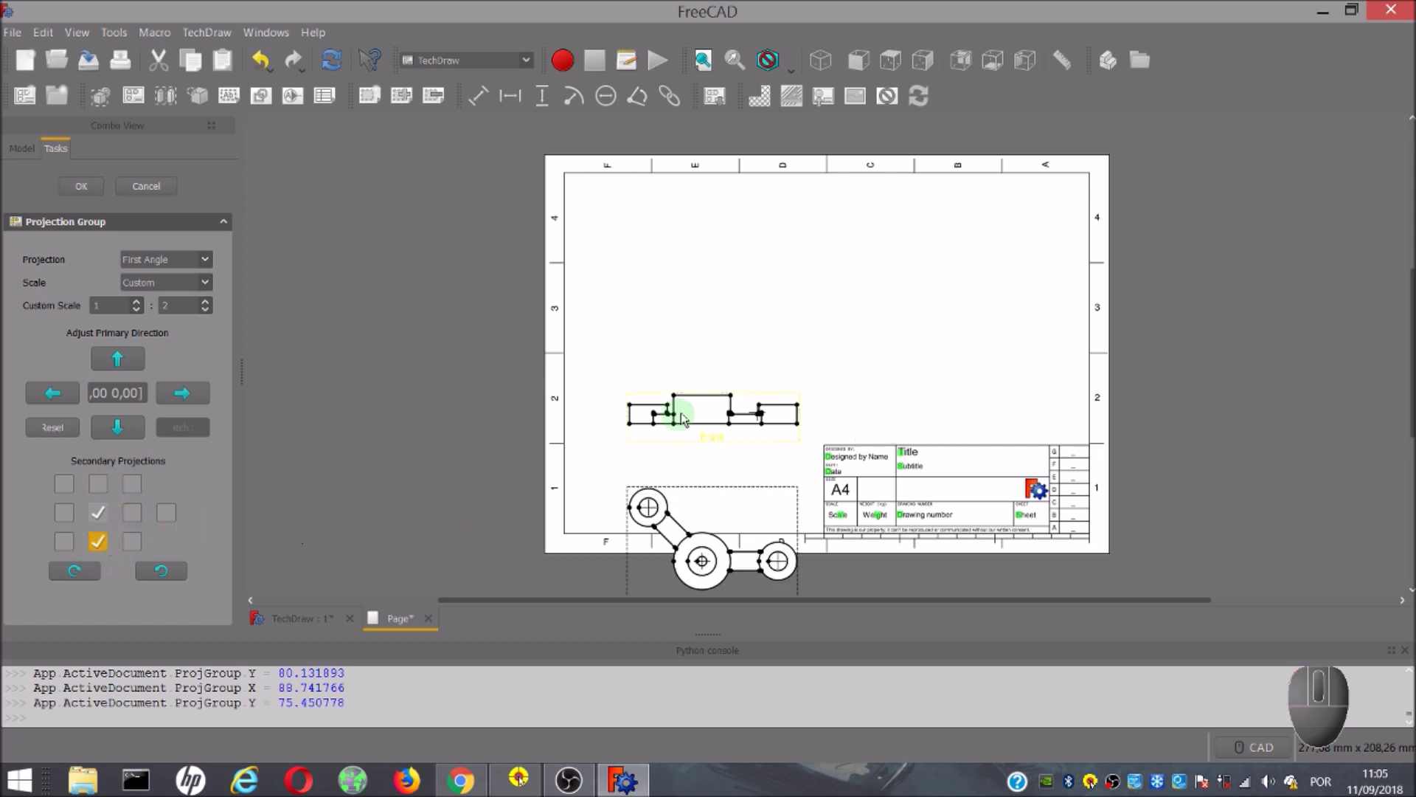
drag(697, 423, 675, 229)
click(829, 309)
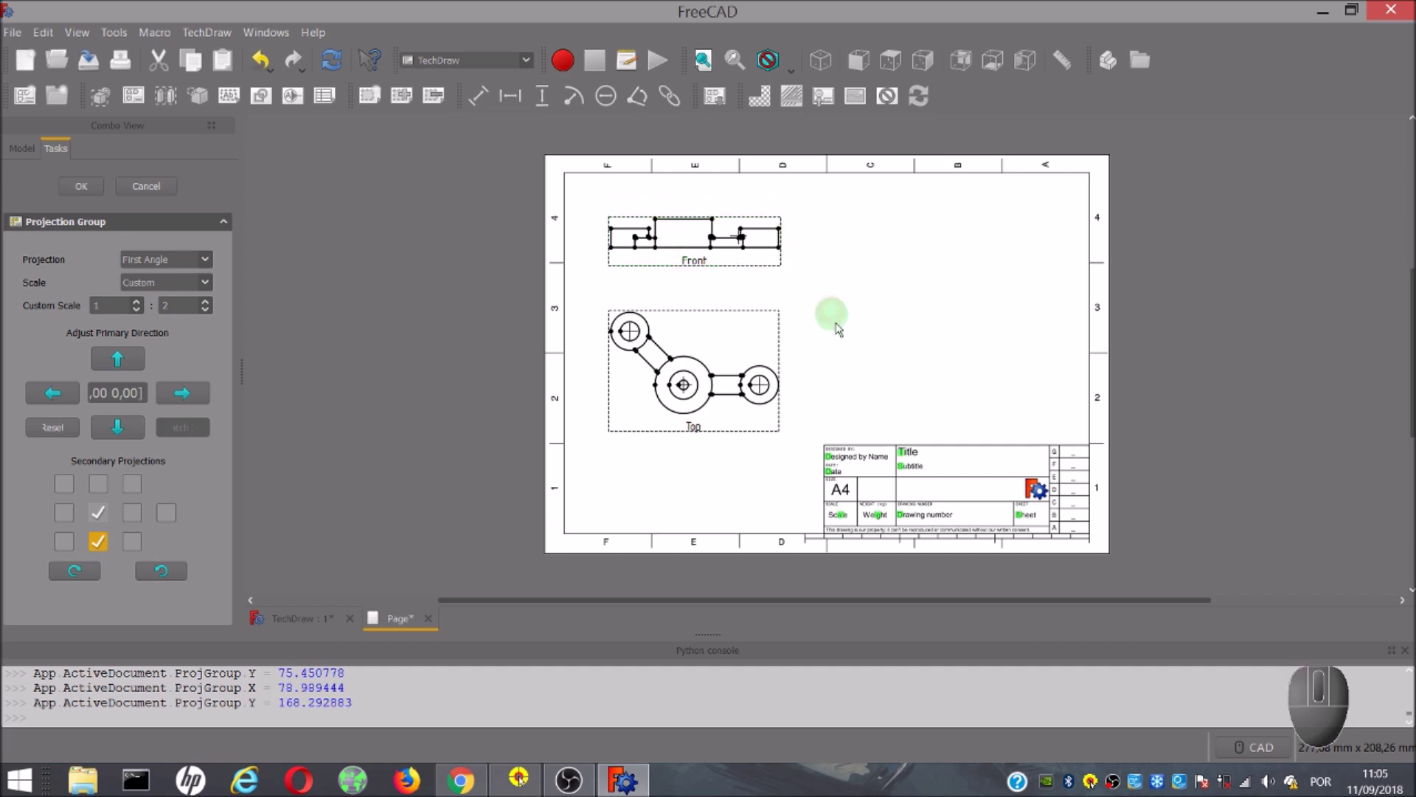
click(735, 305)
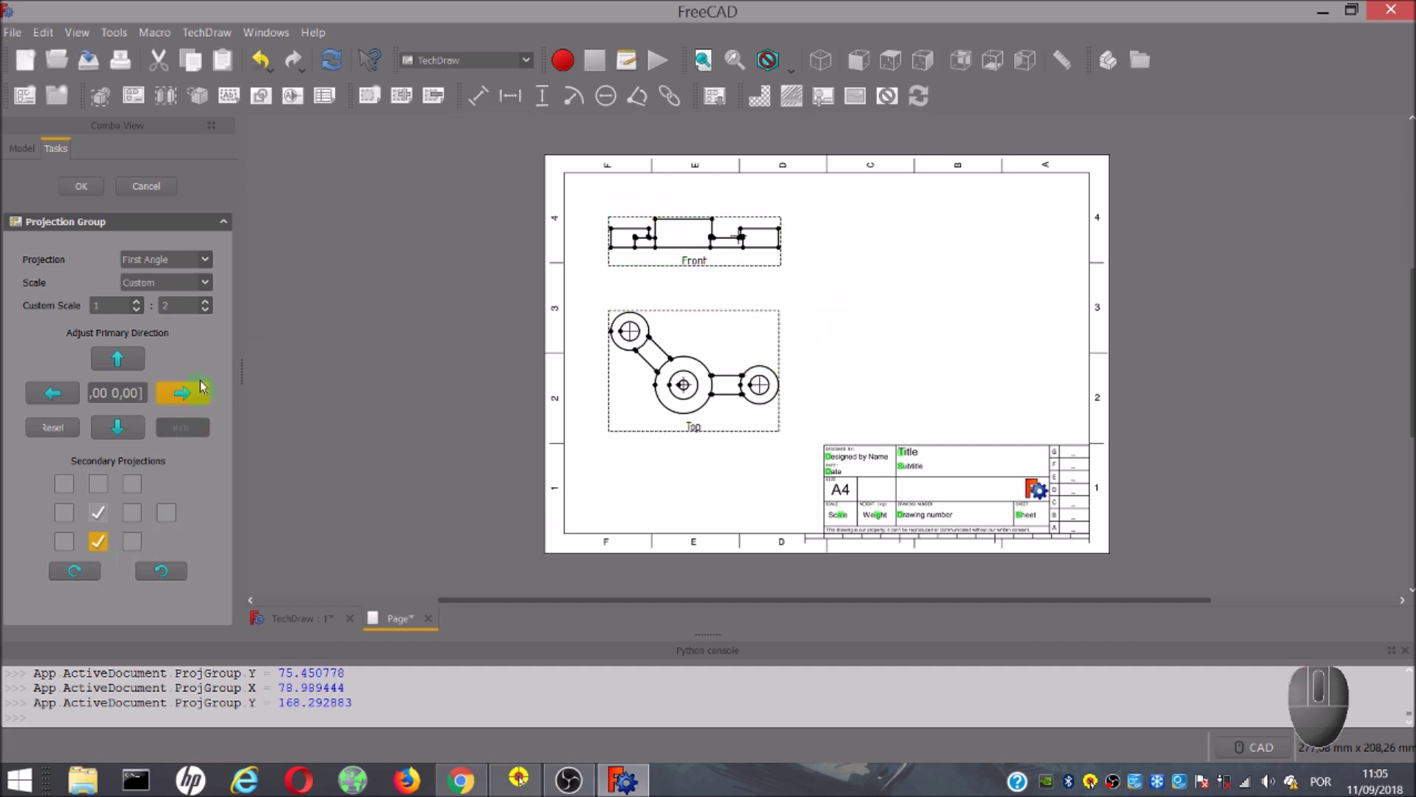
click(83, 187)
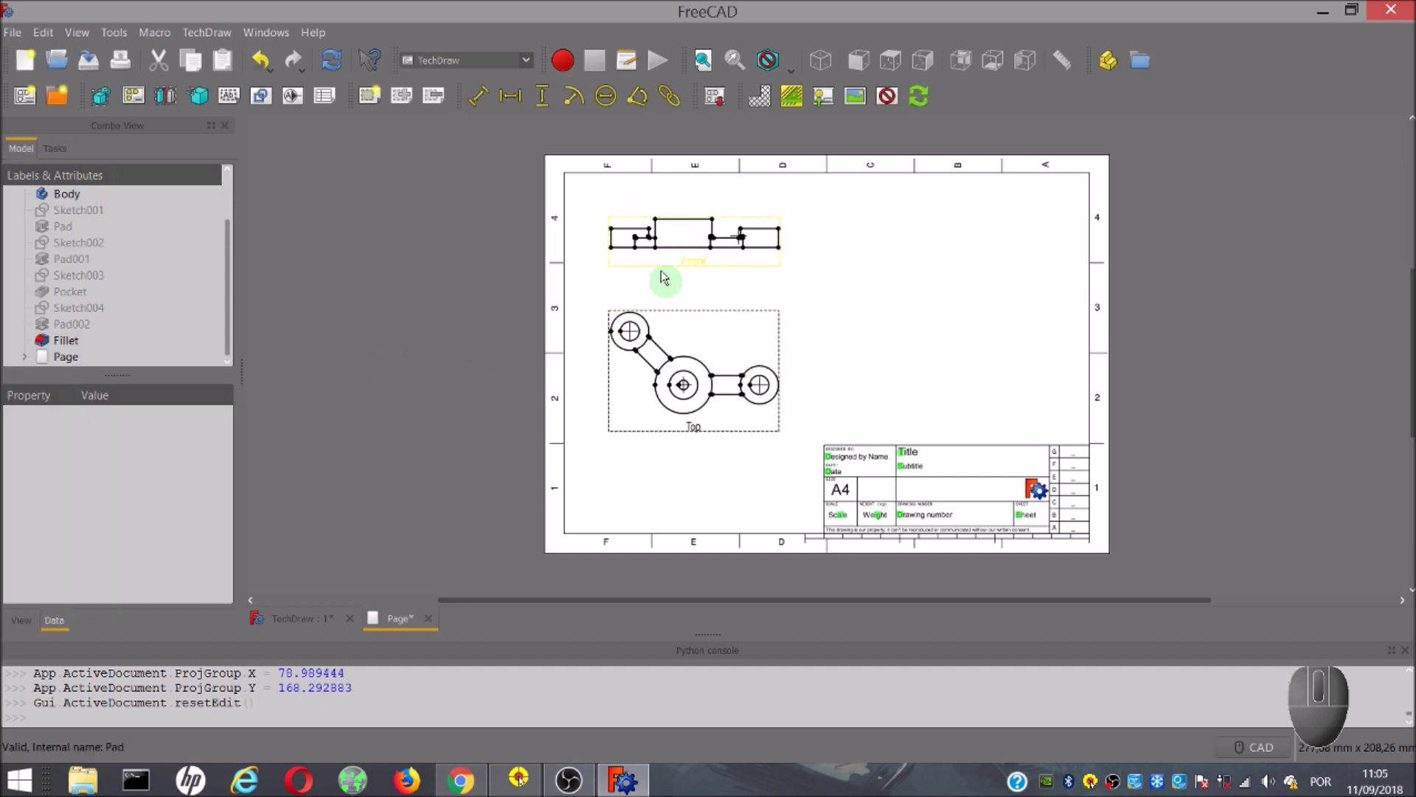
- Insert a section view based on the Top view, with the section symbol A
click(165, 96)
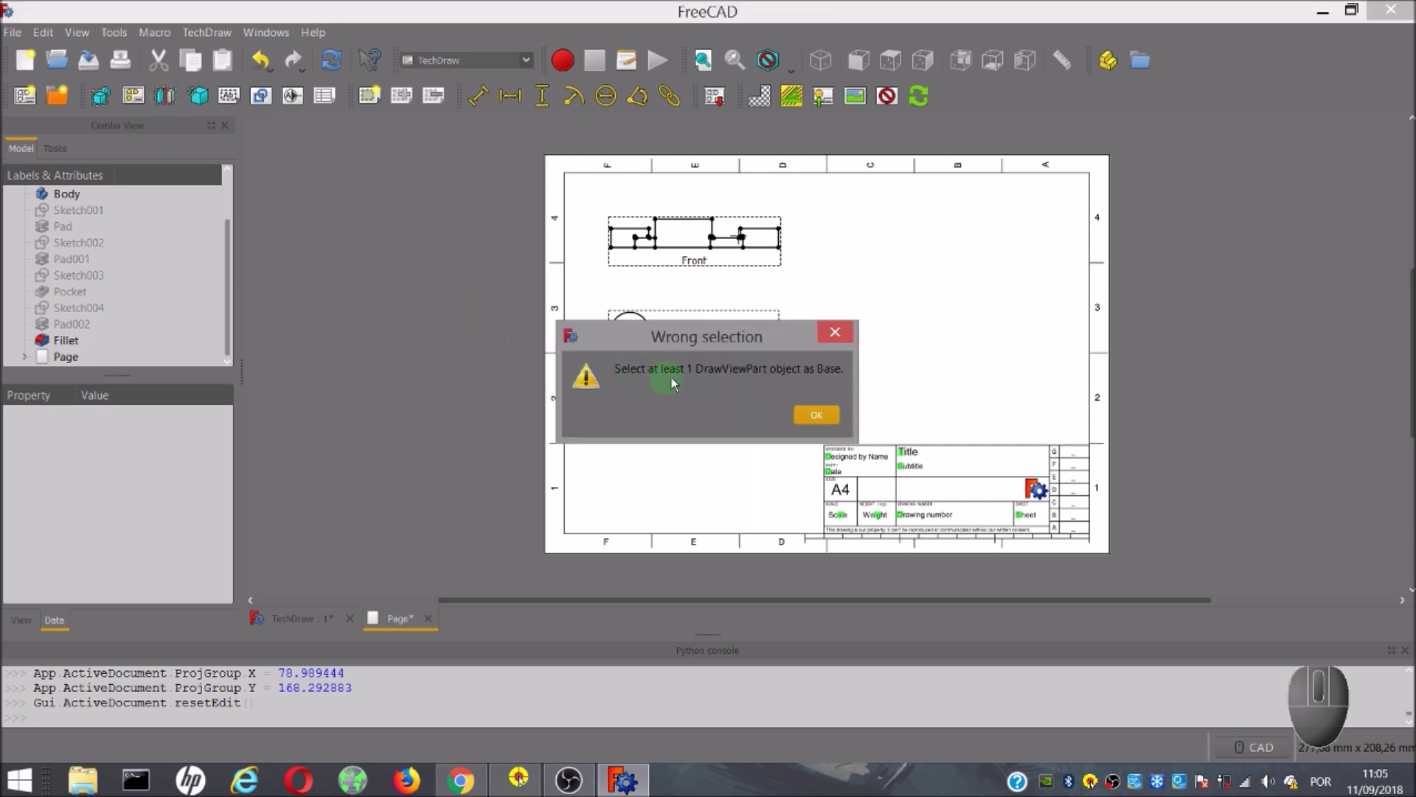
click(809, 412)
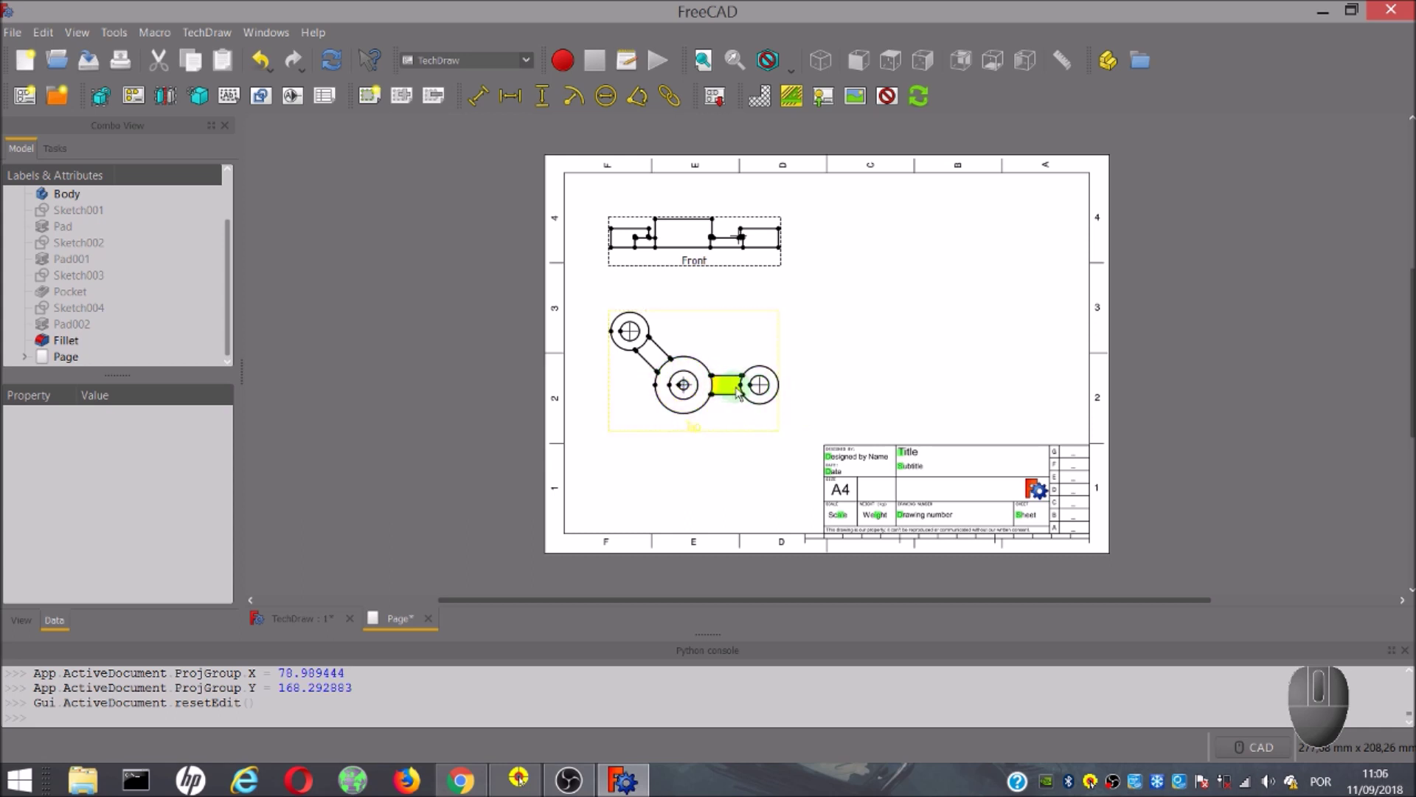
click(671, 418)
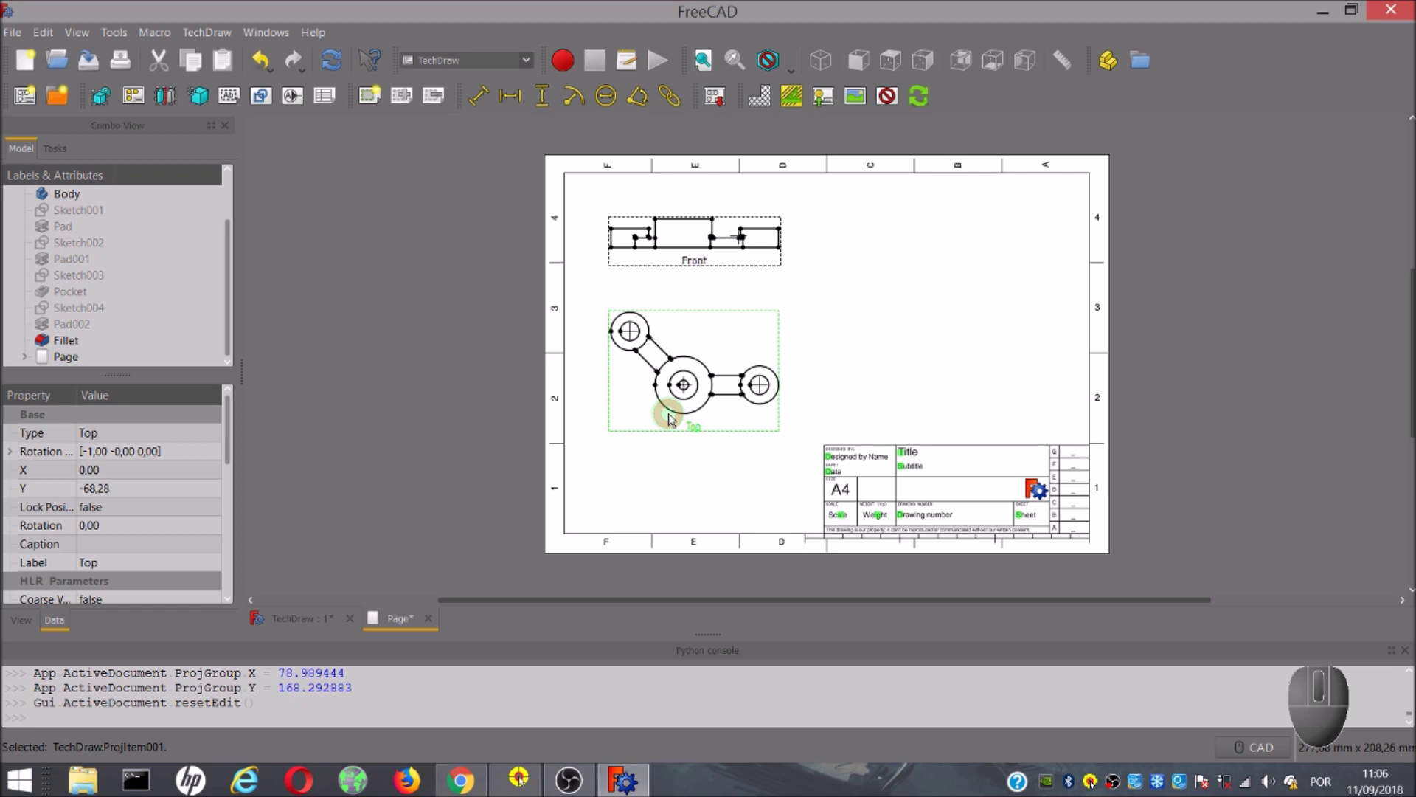
click(169, 97)
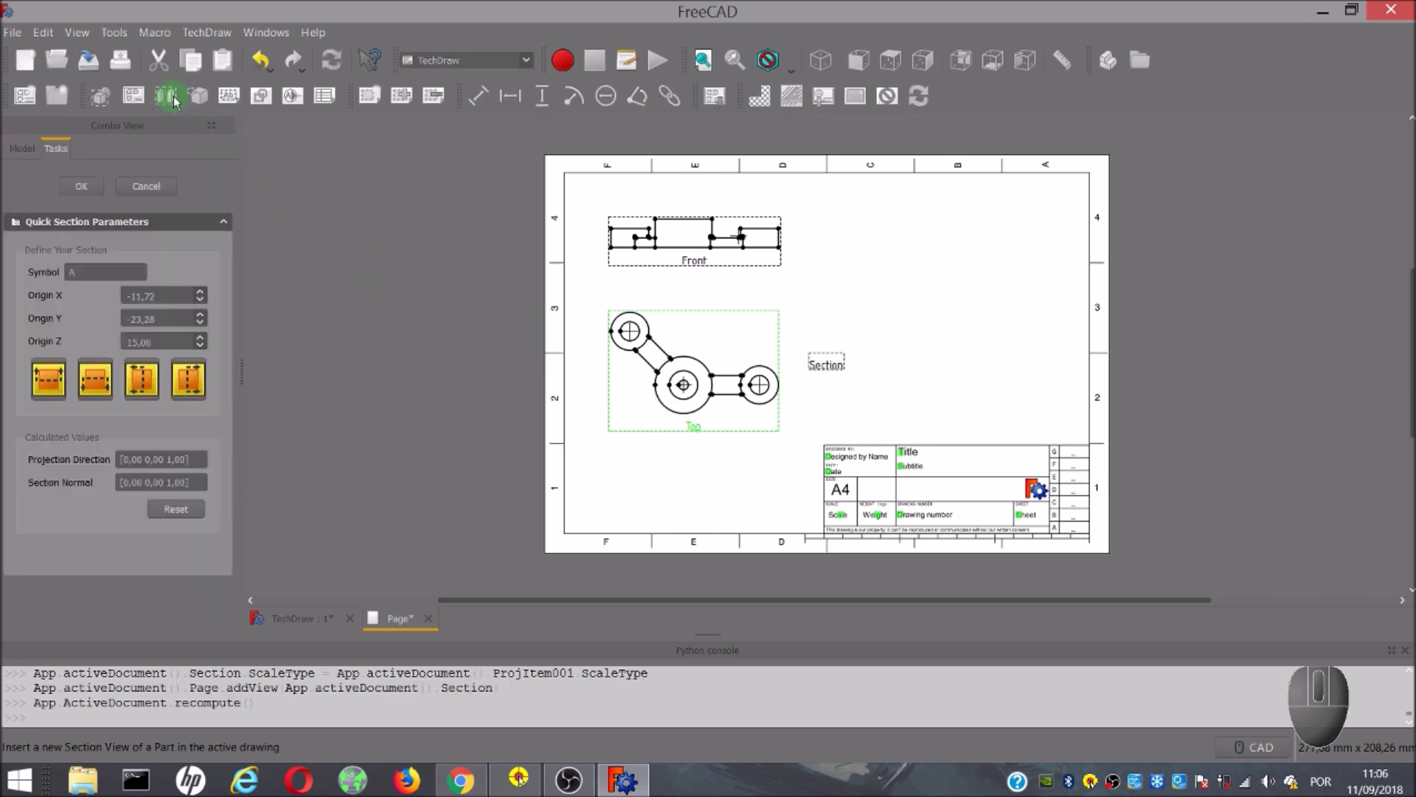
click(88, 293)
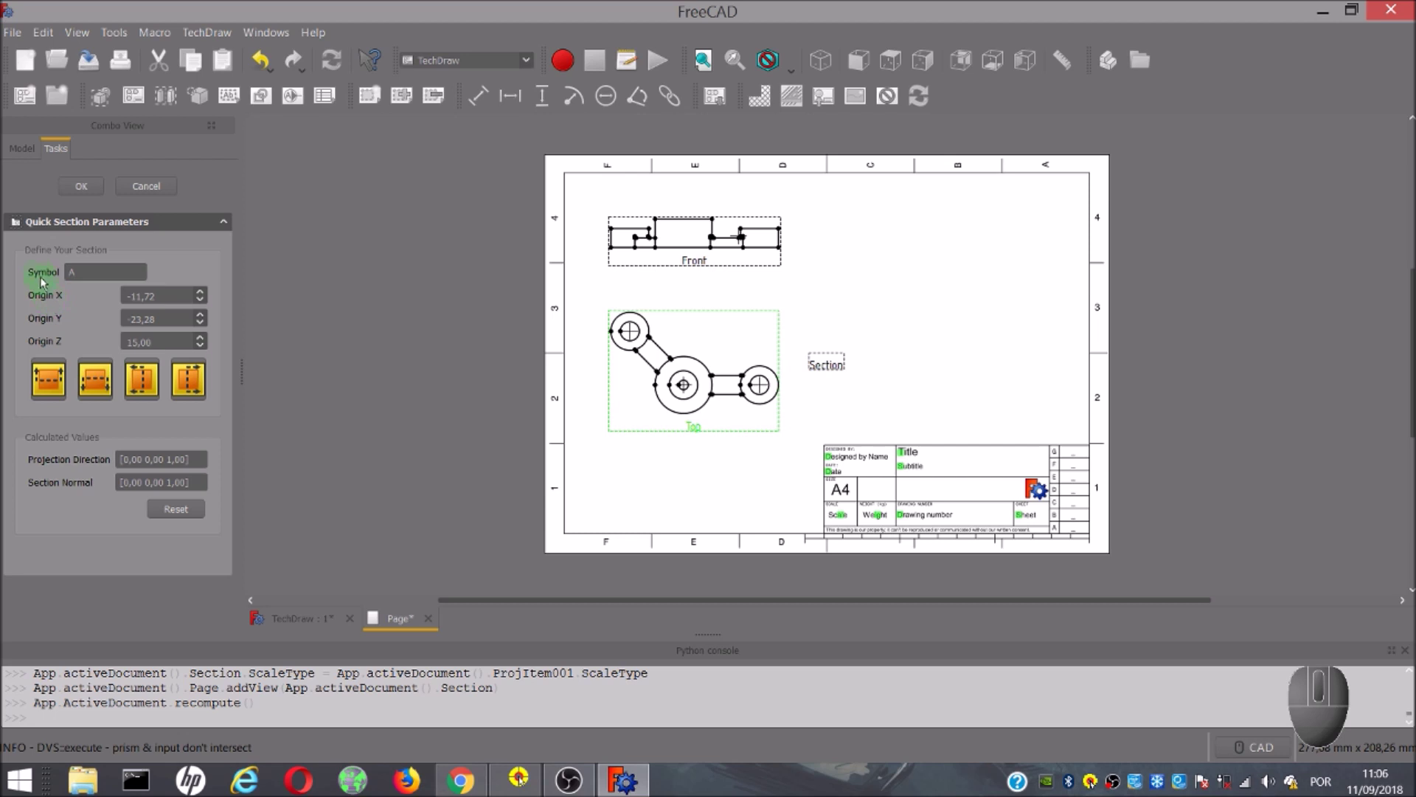
click(102, 270)
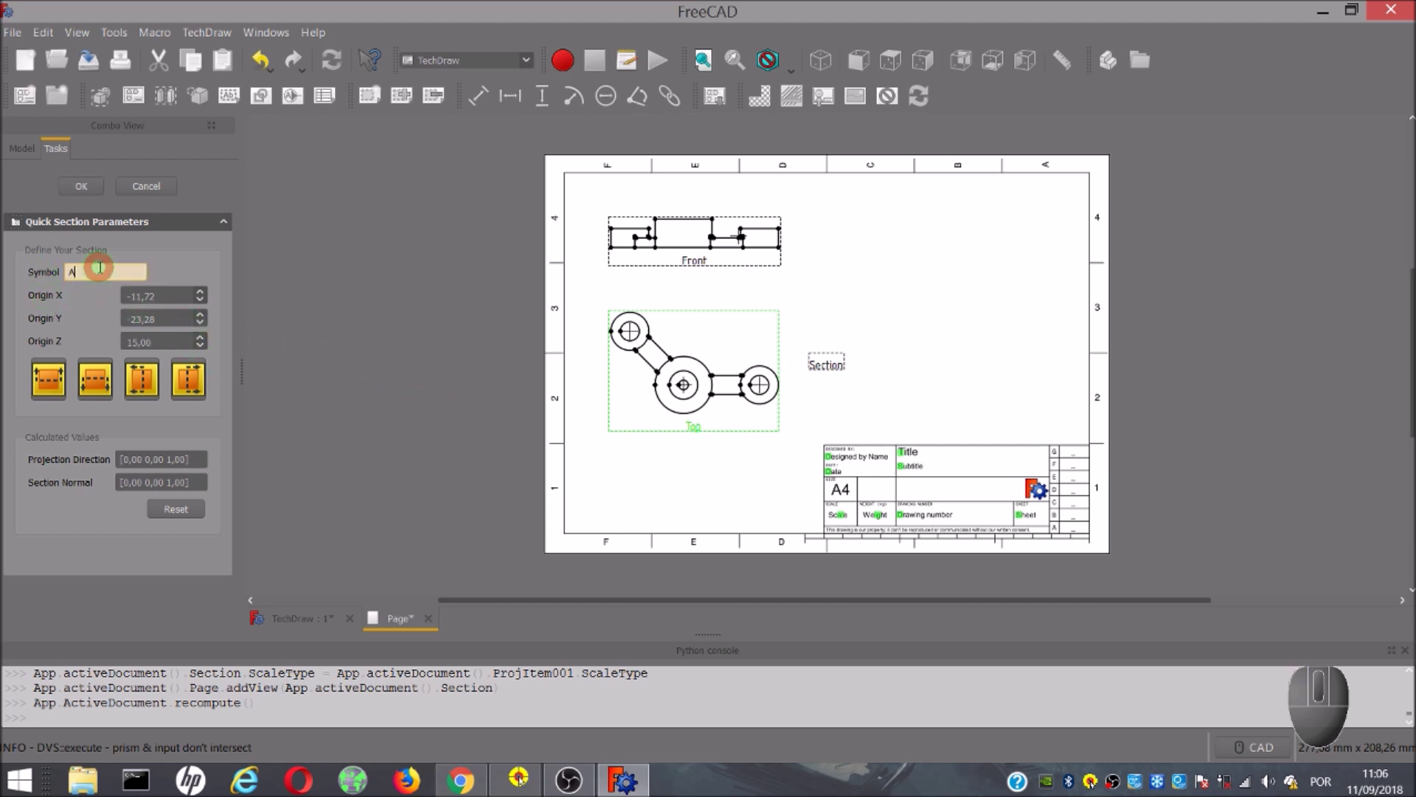
text(A)
- Try a vertical section cut through the Top view with its arrows looking left
click(95, 319)
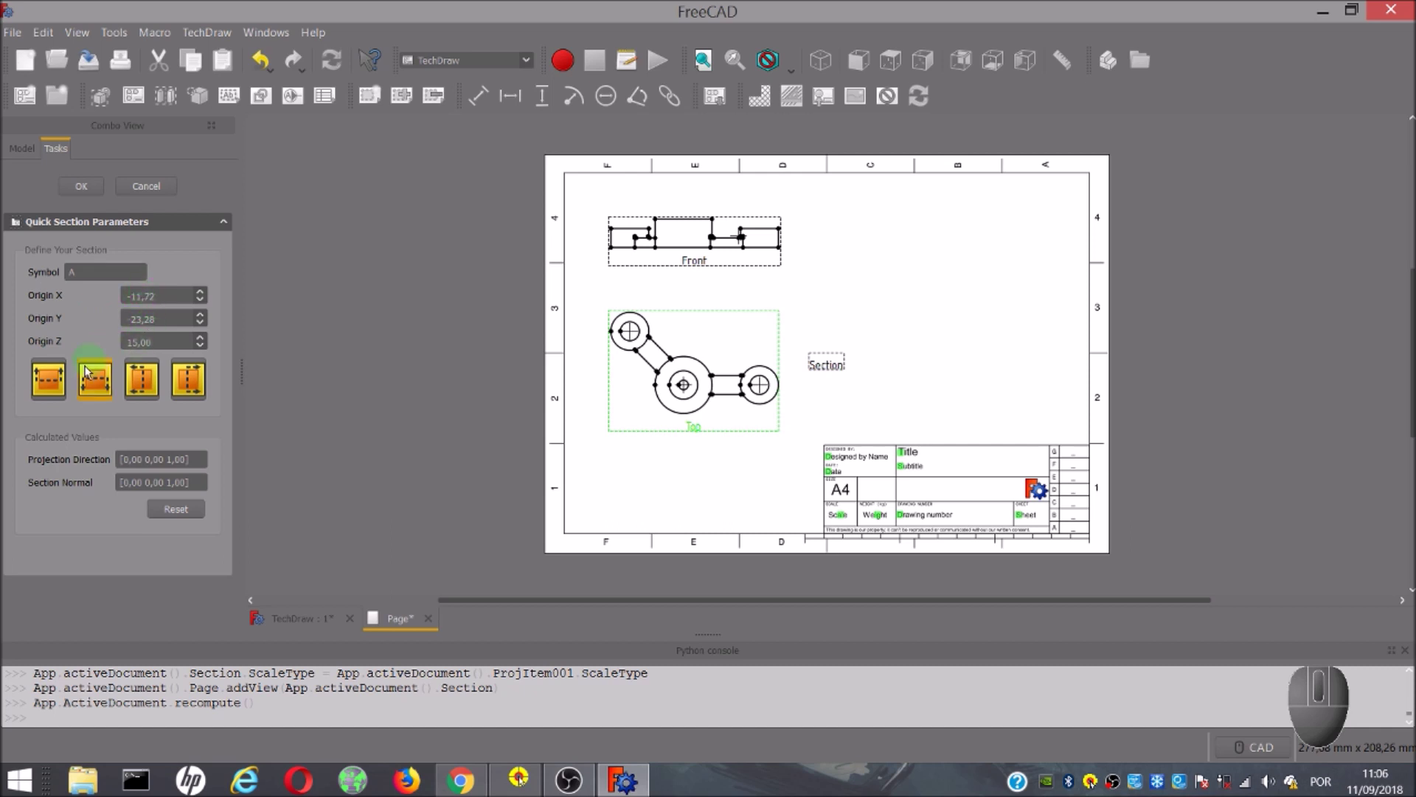
click(155, 393)
click(146, 381)
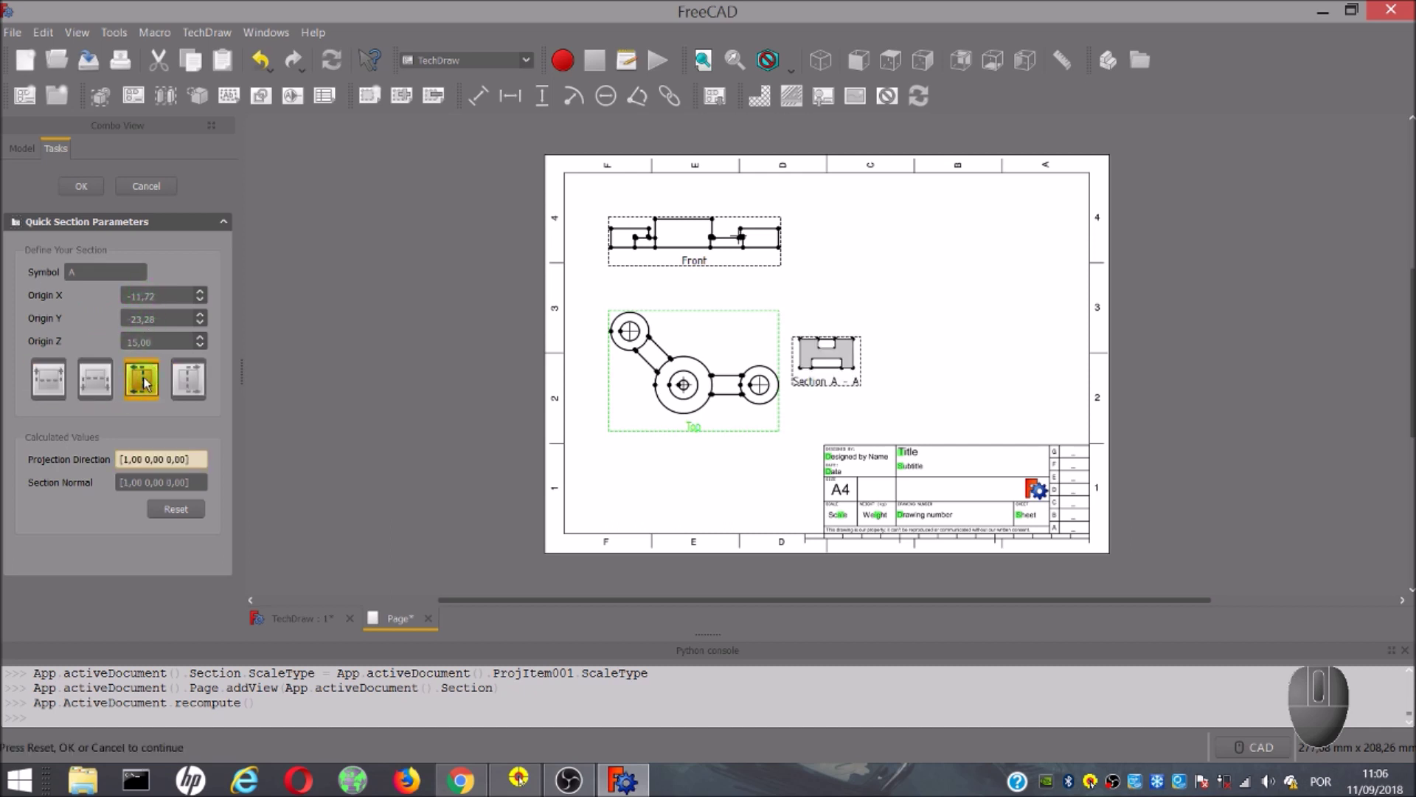
click(145, 382)
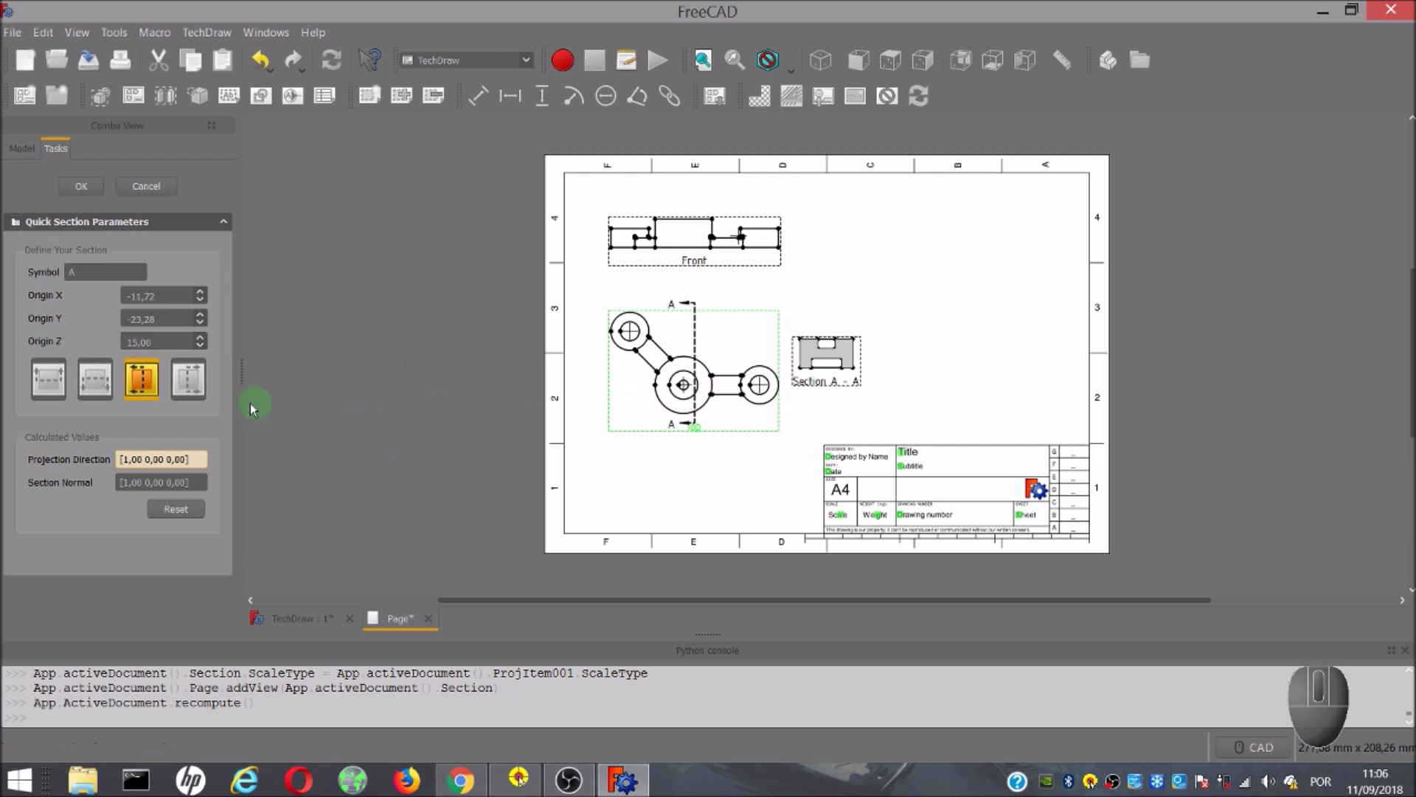
click(186, 384)
click(185, 384)
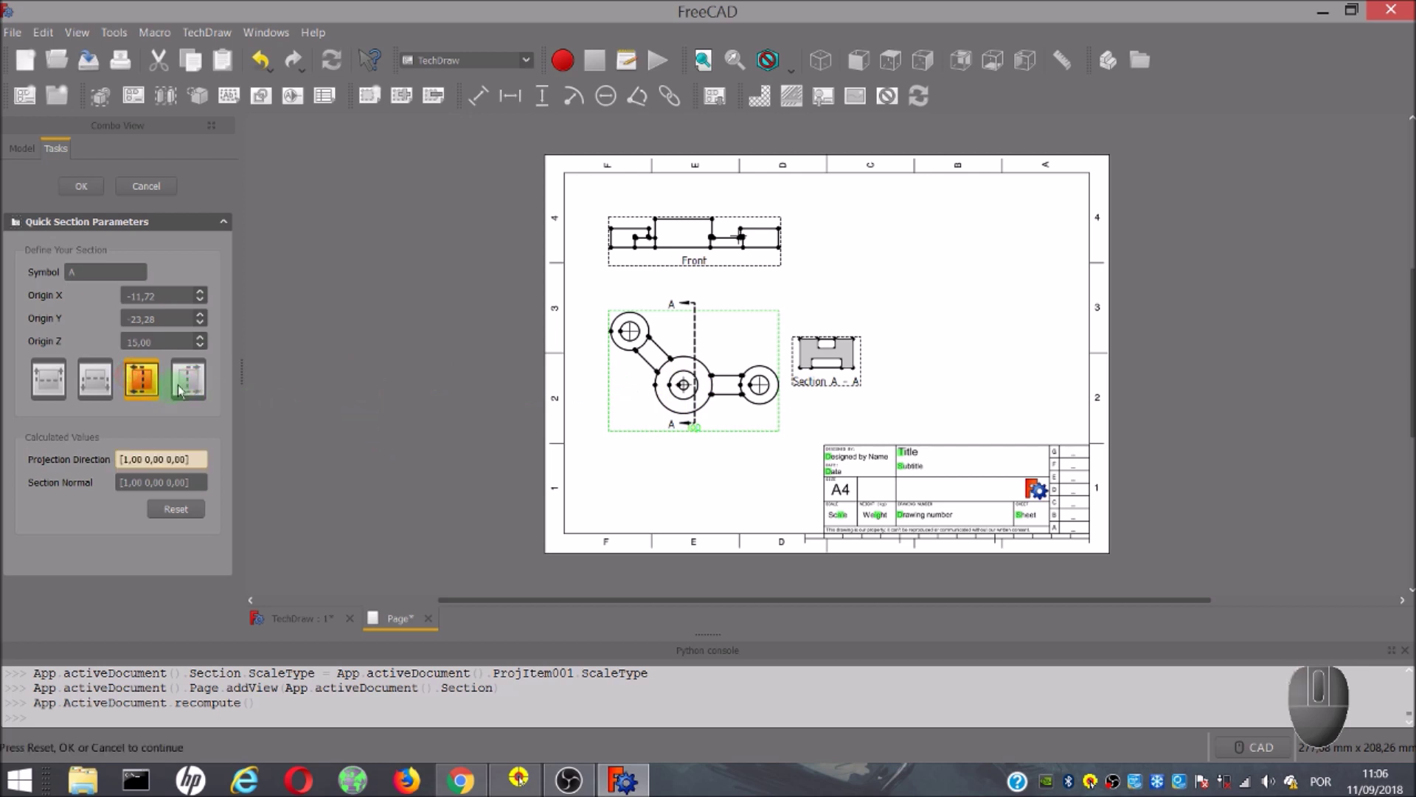
- Reset the section direction and move the section view to the right half of the page, above the title block
click(192, 316)
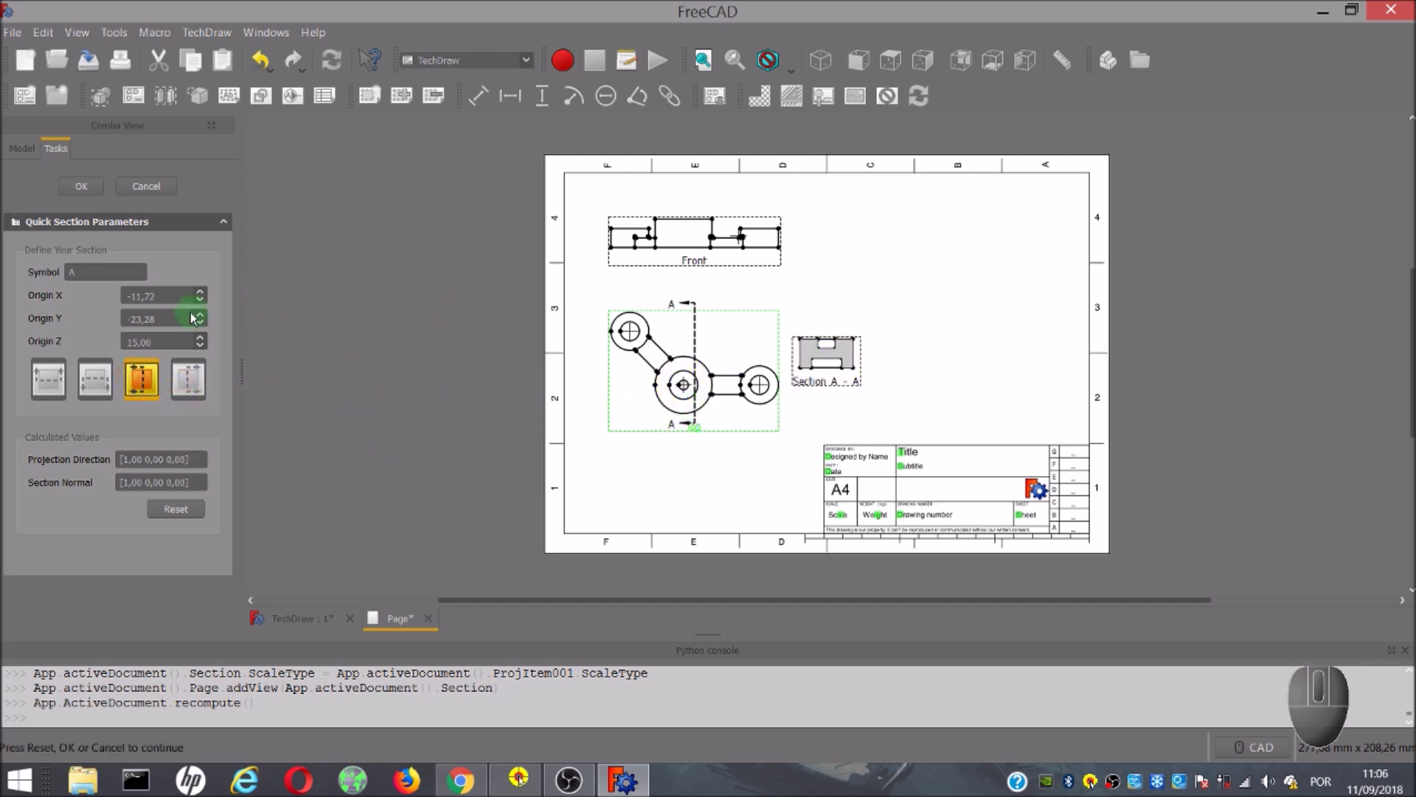
click(175, 508)
drag(929, 357, 1012, 326)
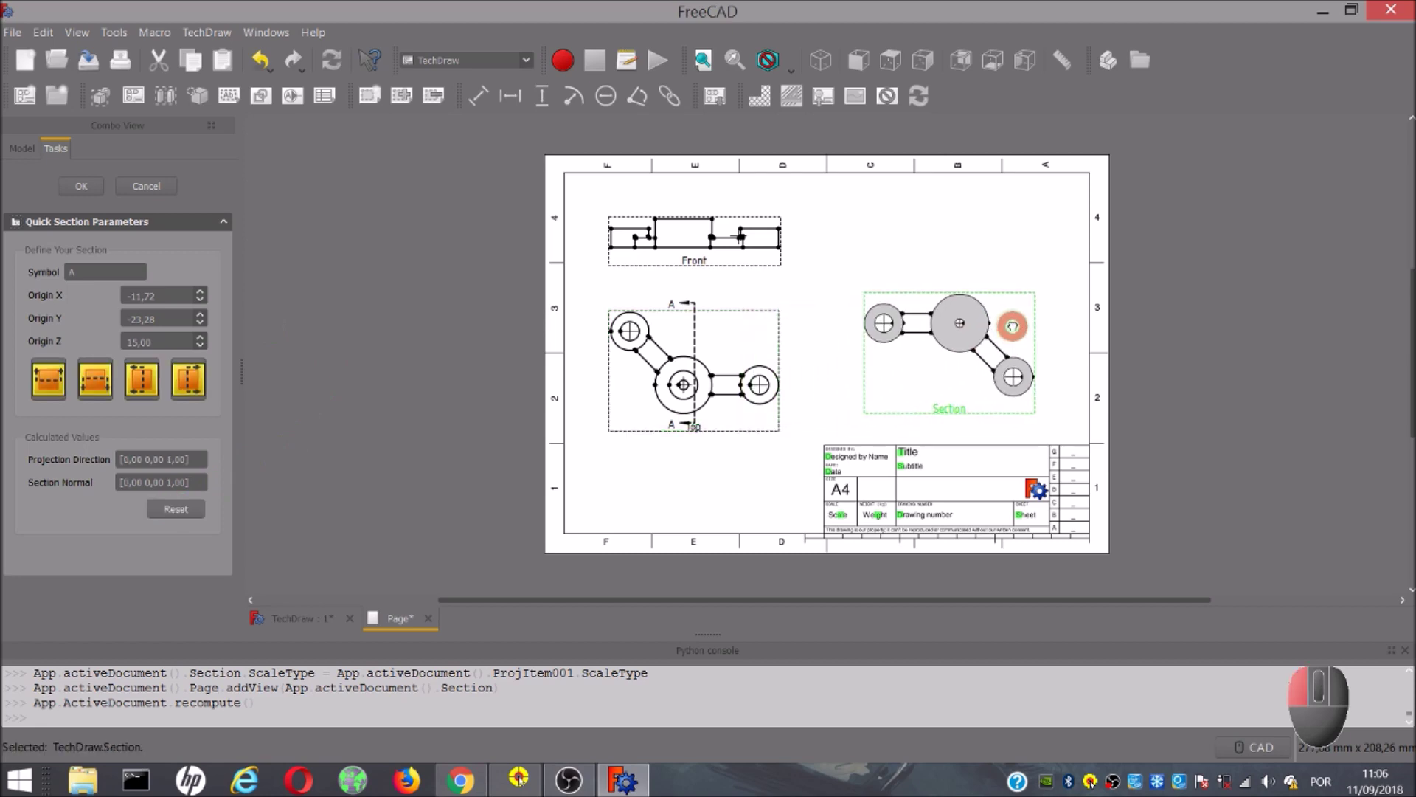
- Try the section looking right, down and up in turn, resetting the parameters after each direction
click(194, 382)
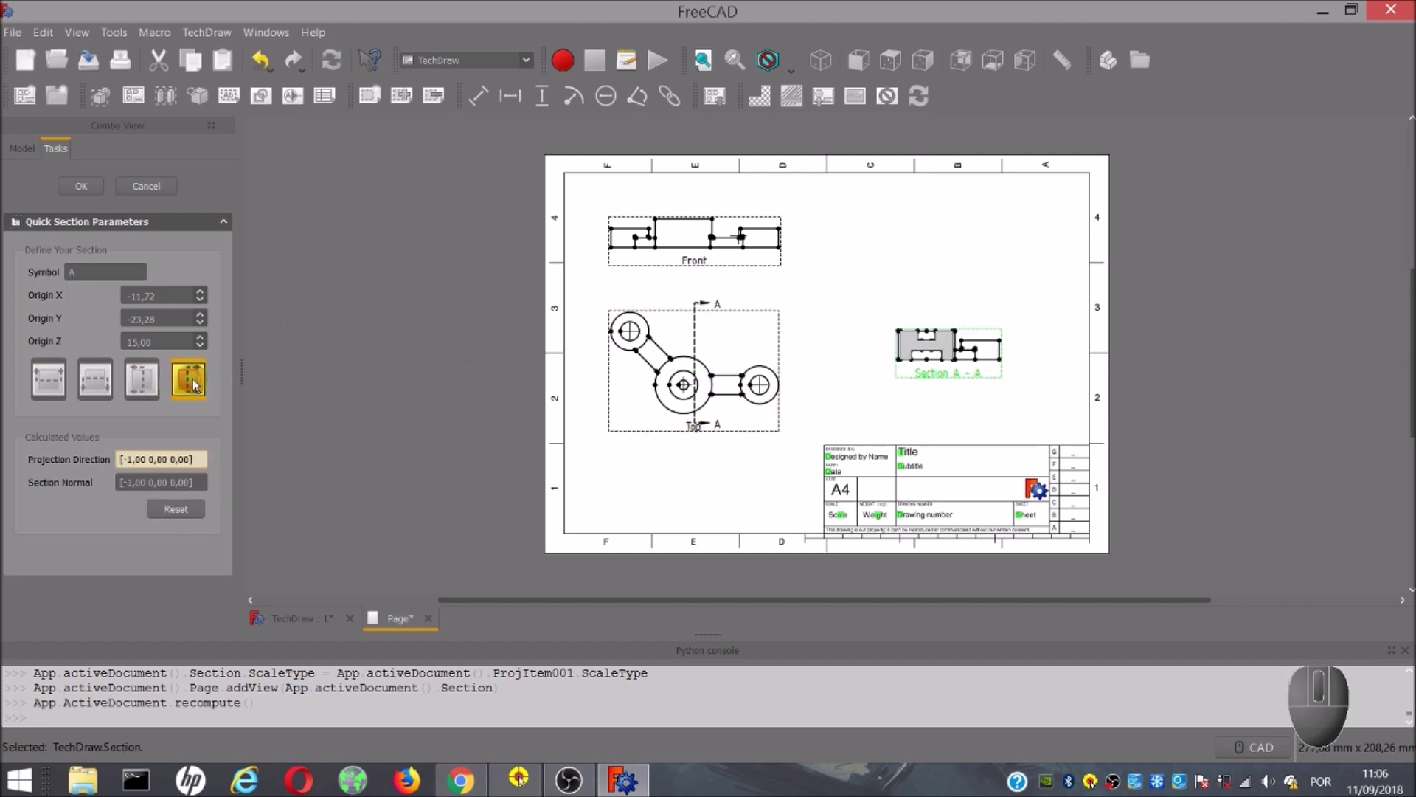
click(176, 508)
click(97, 381)
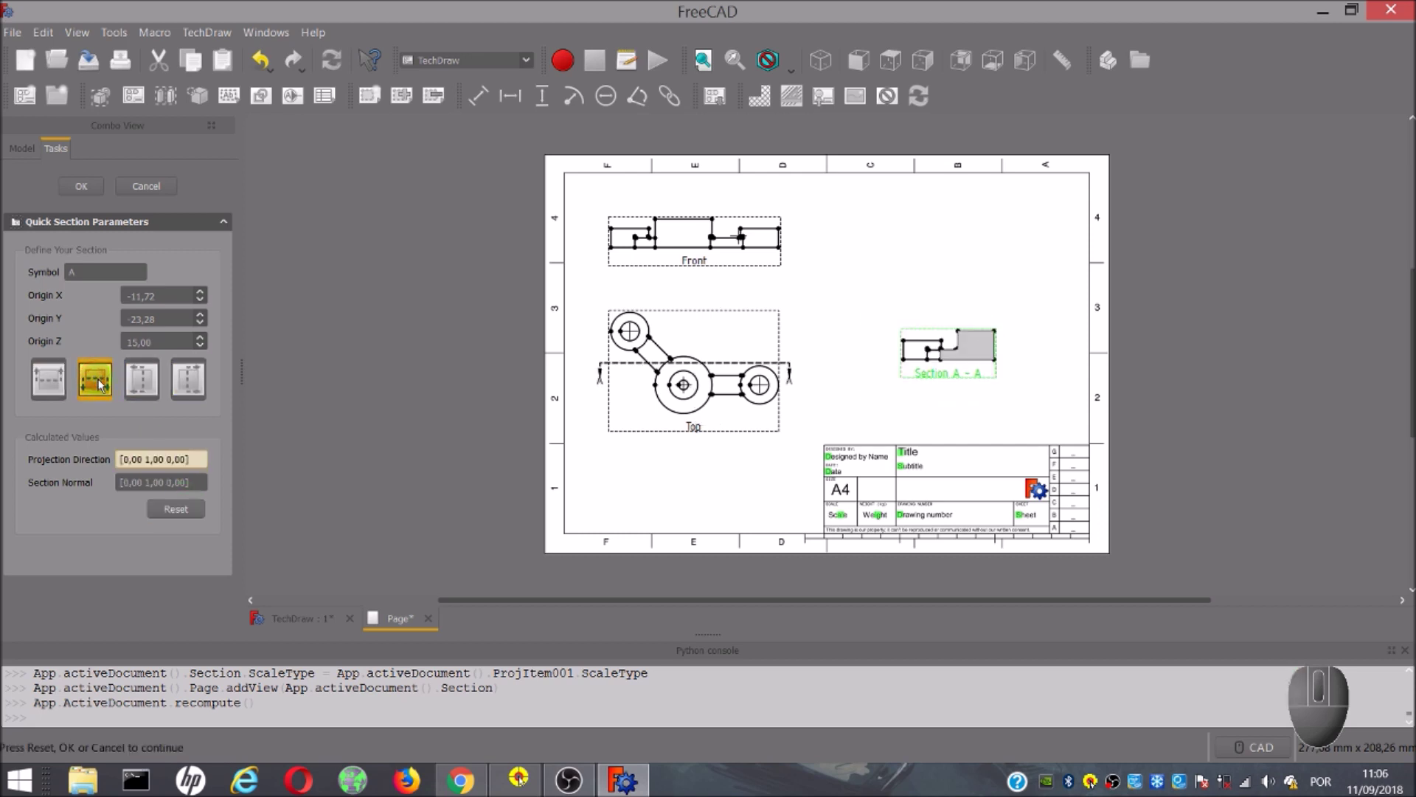
click(176, 508)
click(48, 382)
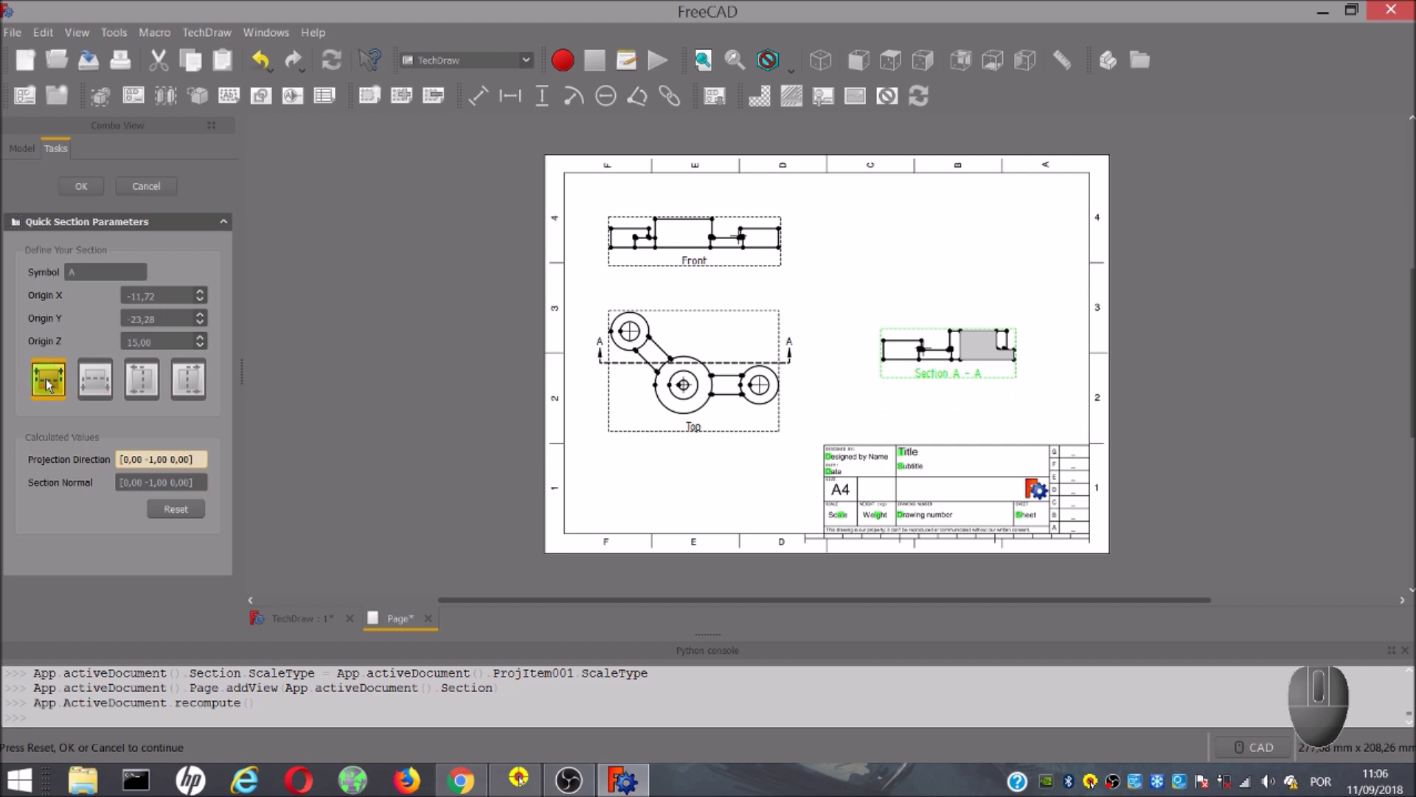
click(174, 509)
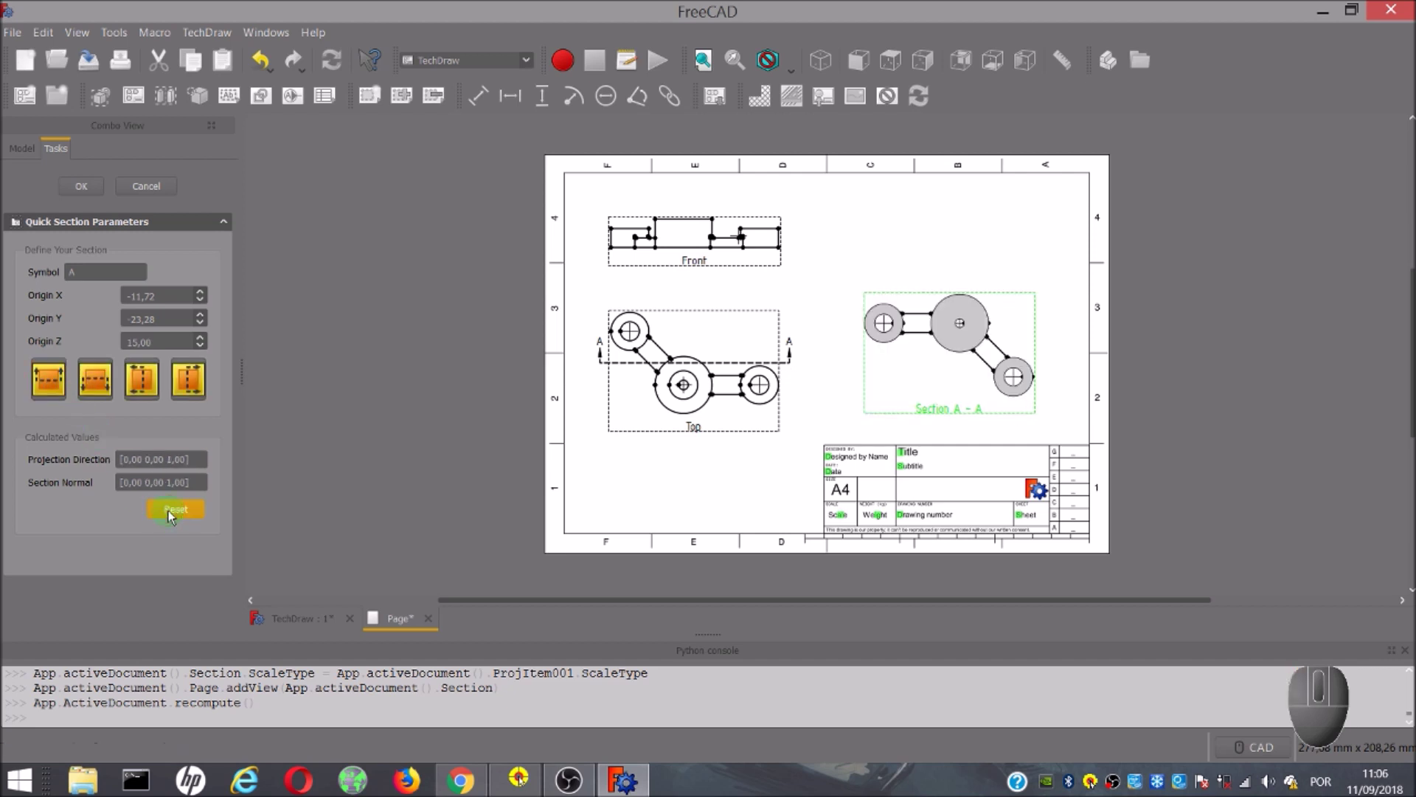
- Set the section to look down and lower its Origin Y to -44.2843
click(94, 381)
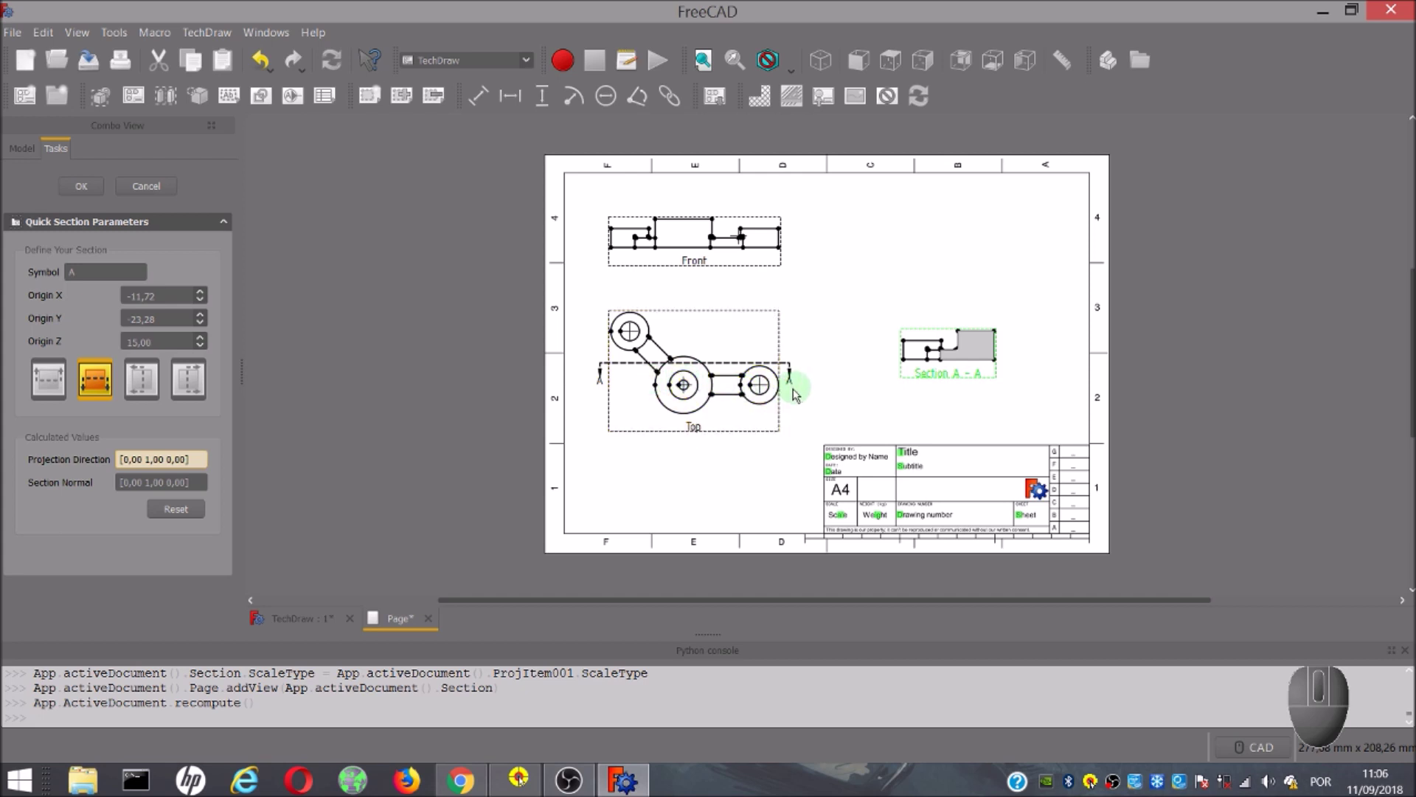
click(200, 323)
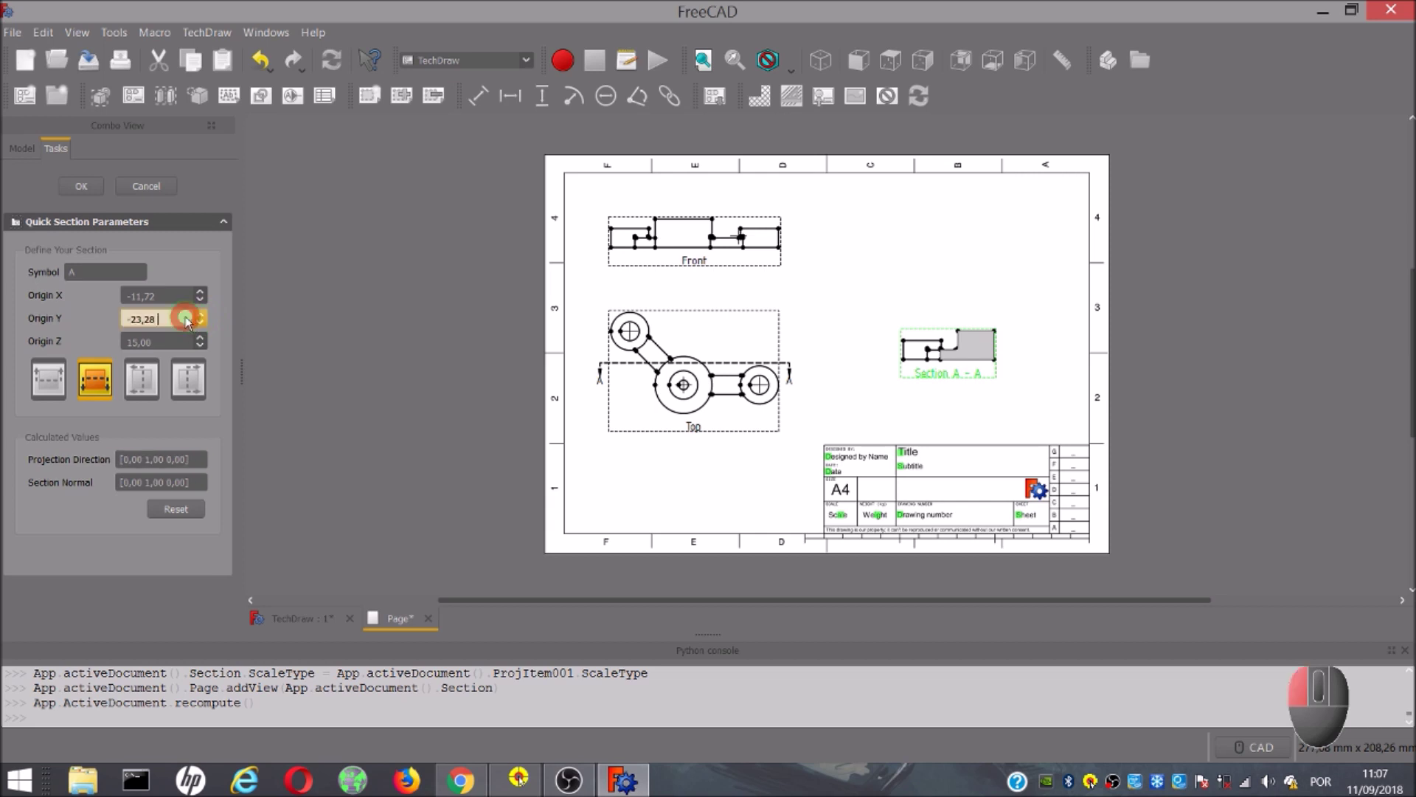
click(200, 323)
click(200, 323)
click(200, 324)
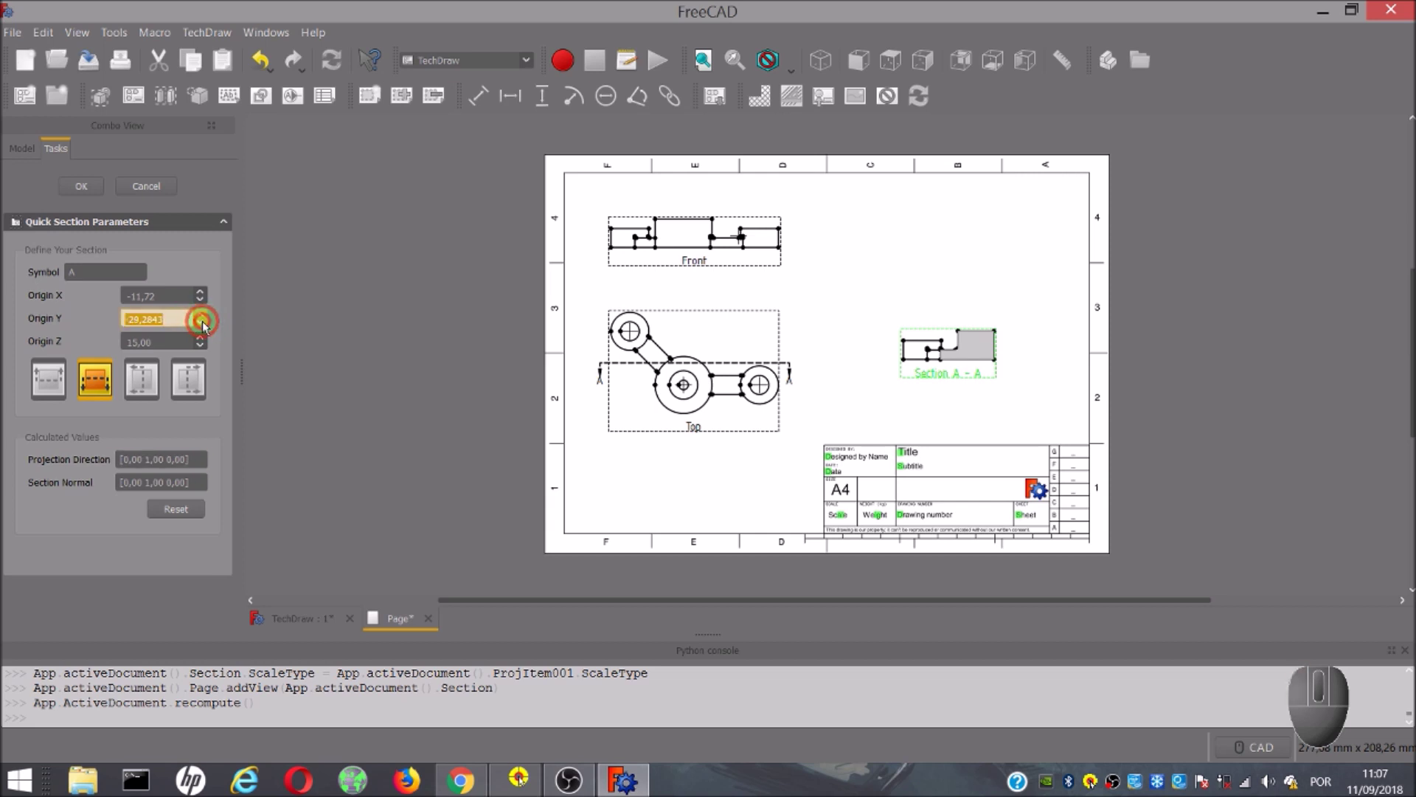
click(199, 324)
click(200, 324)
click(200, 323)
click(200, 324)
click(200, 324)
click(200, 324)
click(622, 480)
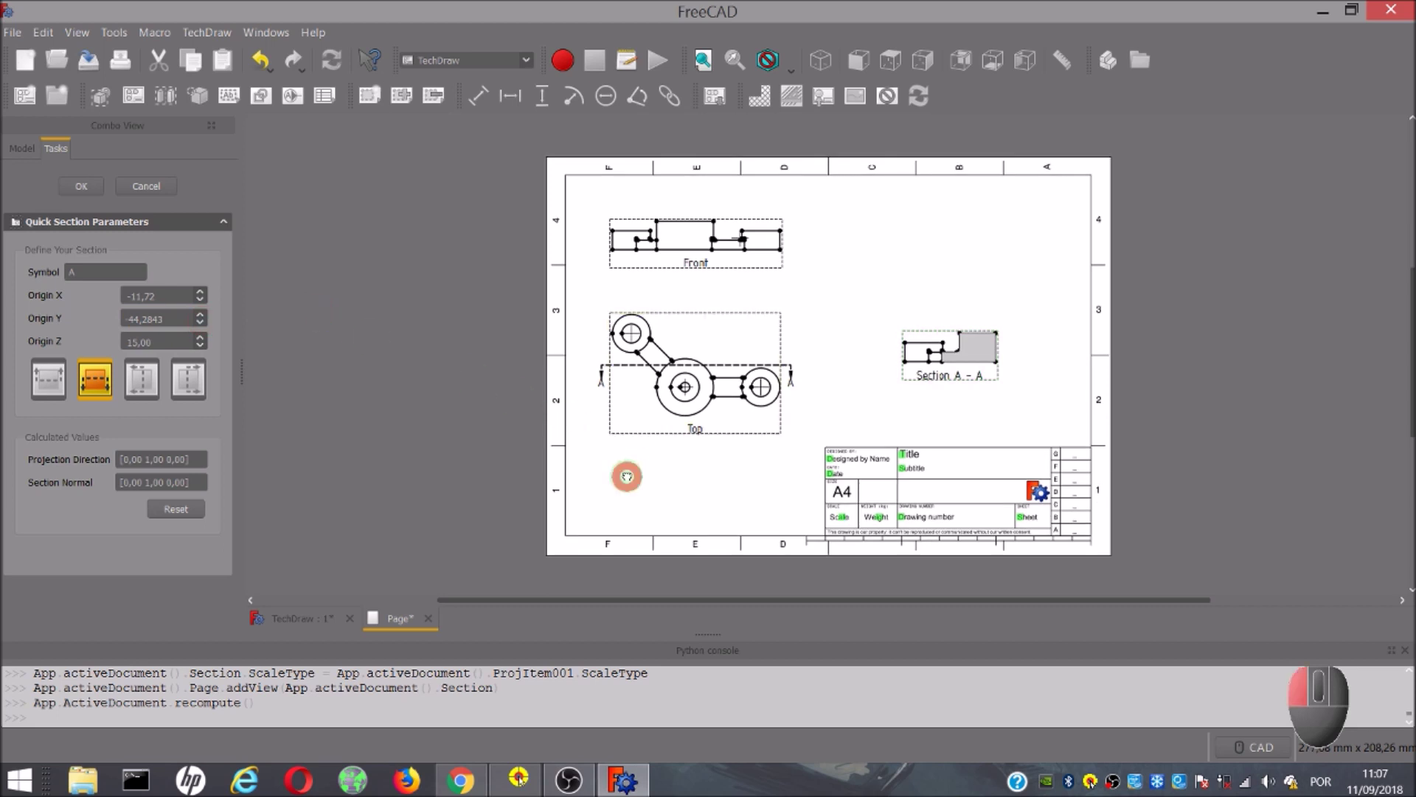
- Set the section's Origin Y to 0 and reapply the downward direction so the cut updates
click(183, 325)
drag(185, 320, 96, 313)
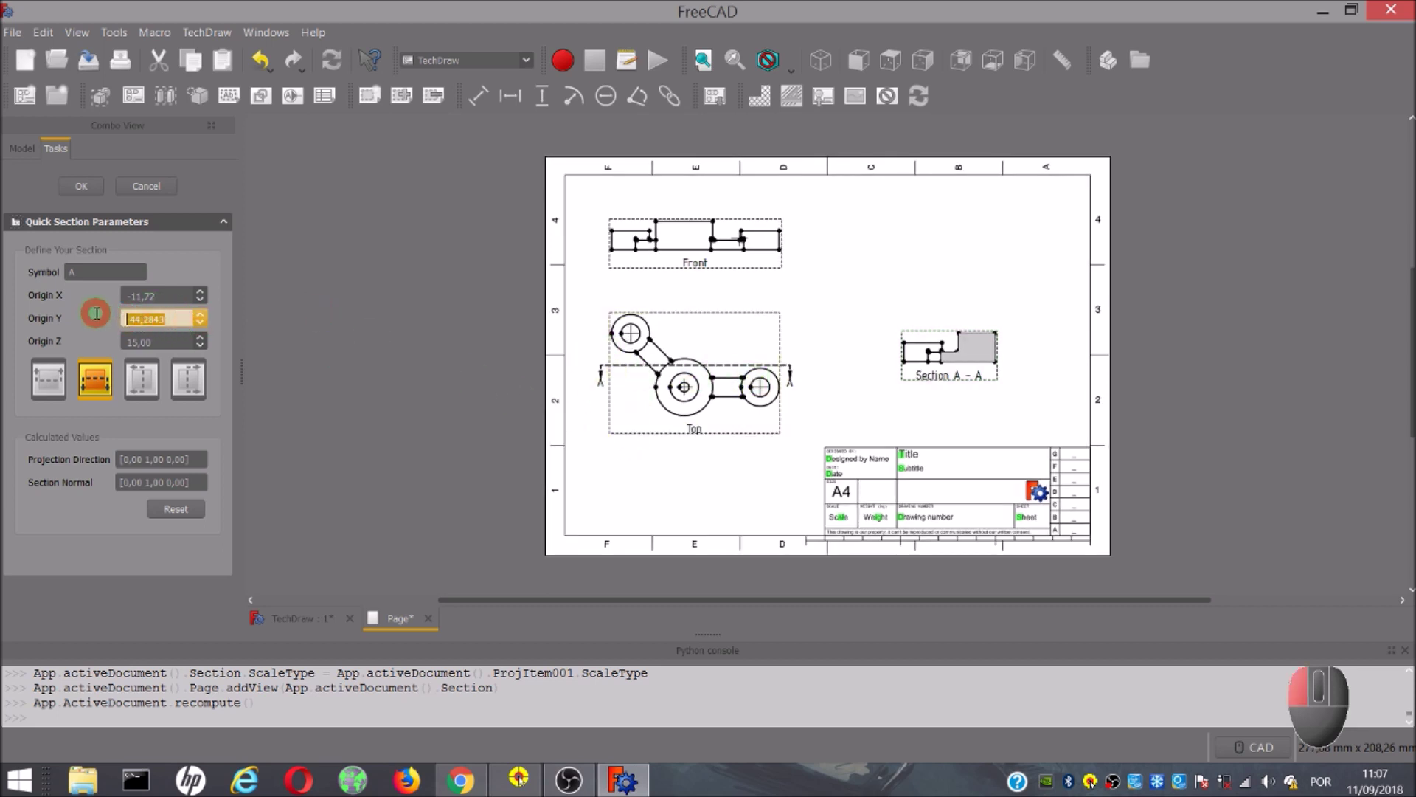
key(BackSpace)
text(0)
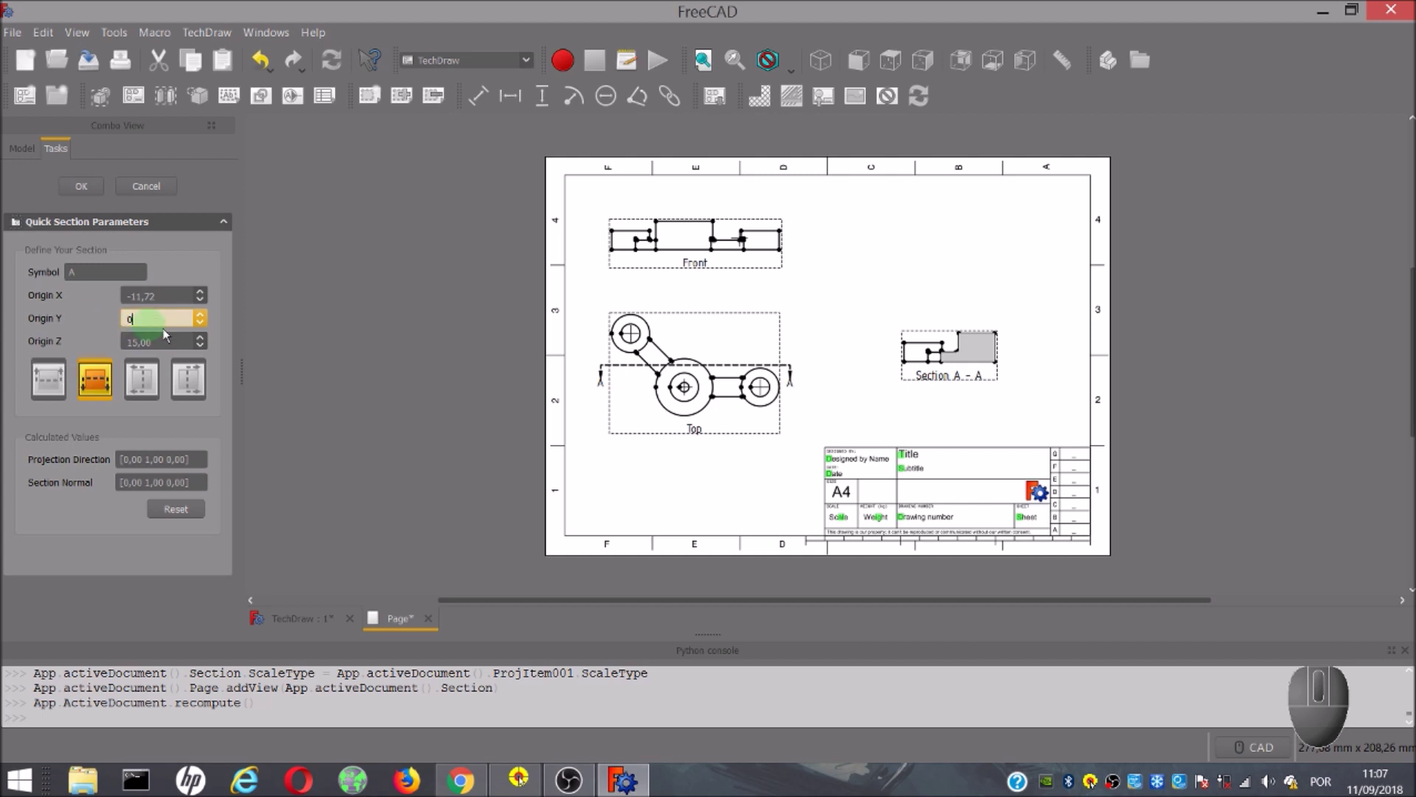
click(330, 348)
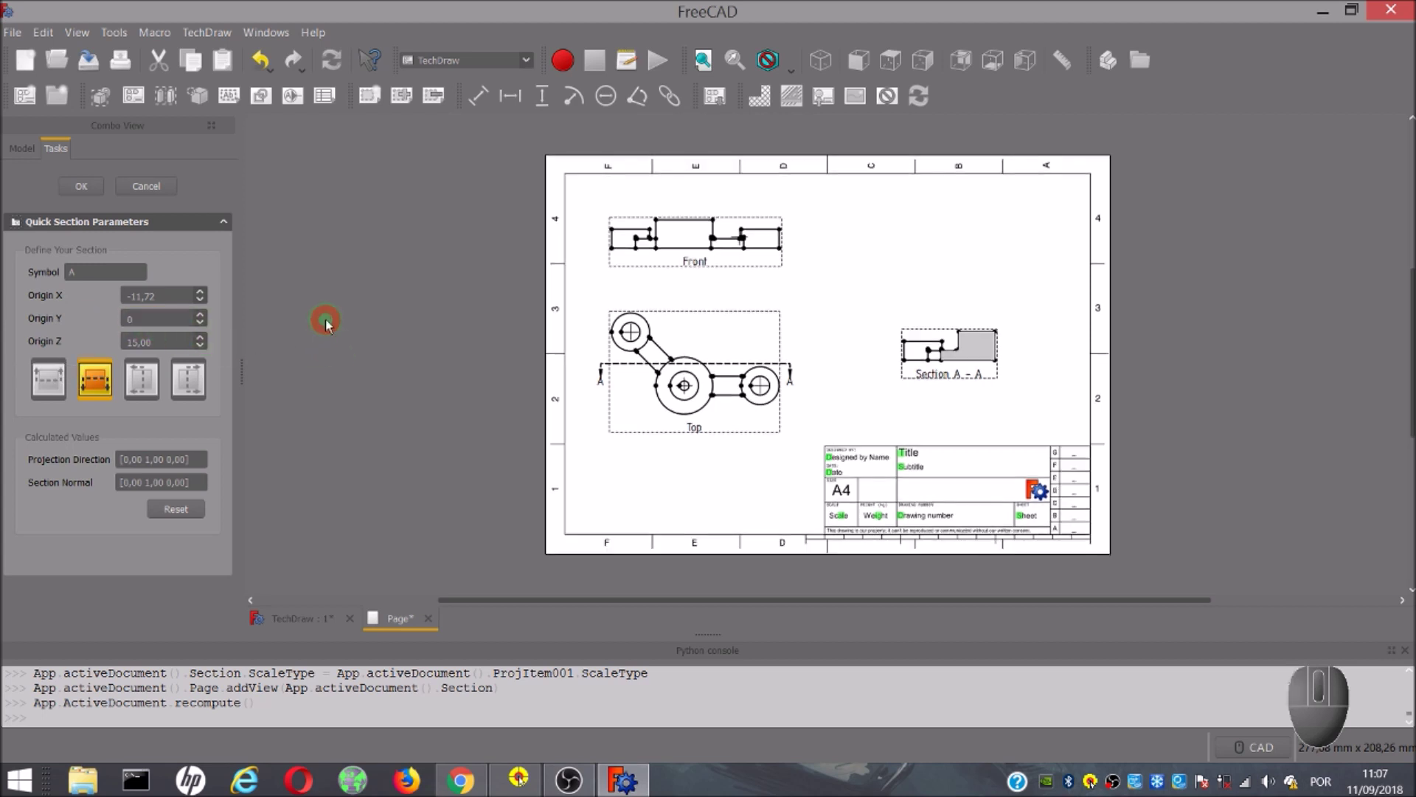
click(856, 360)
drag(856, 360, 847, 317)
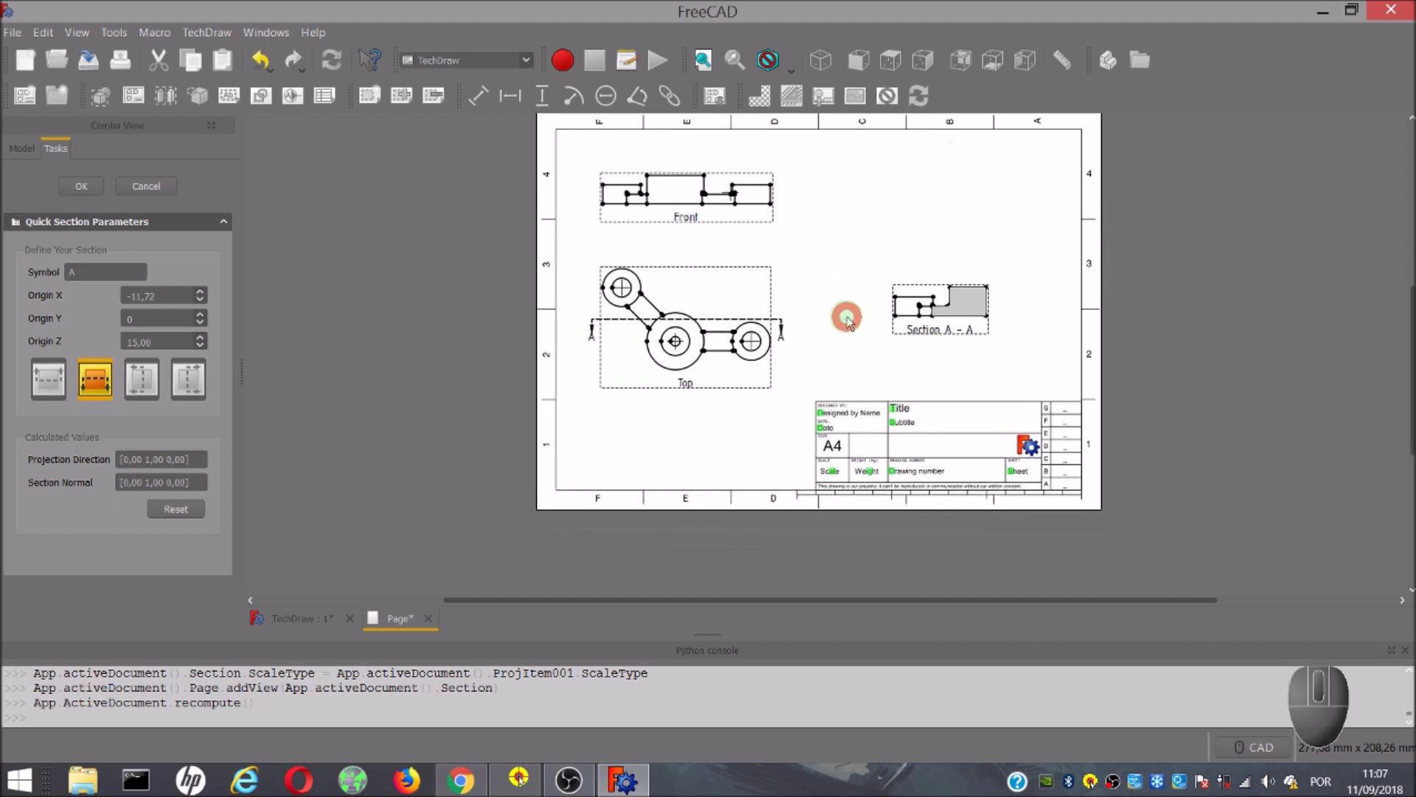
click(104, 389)
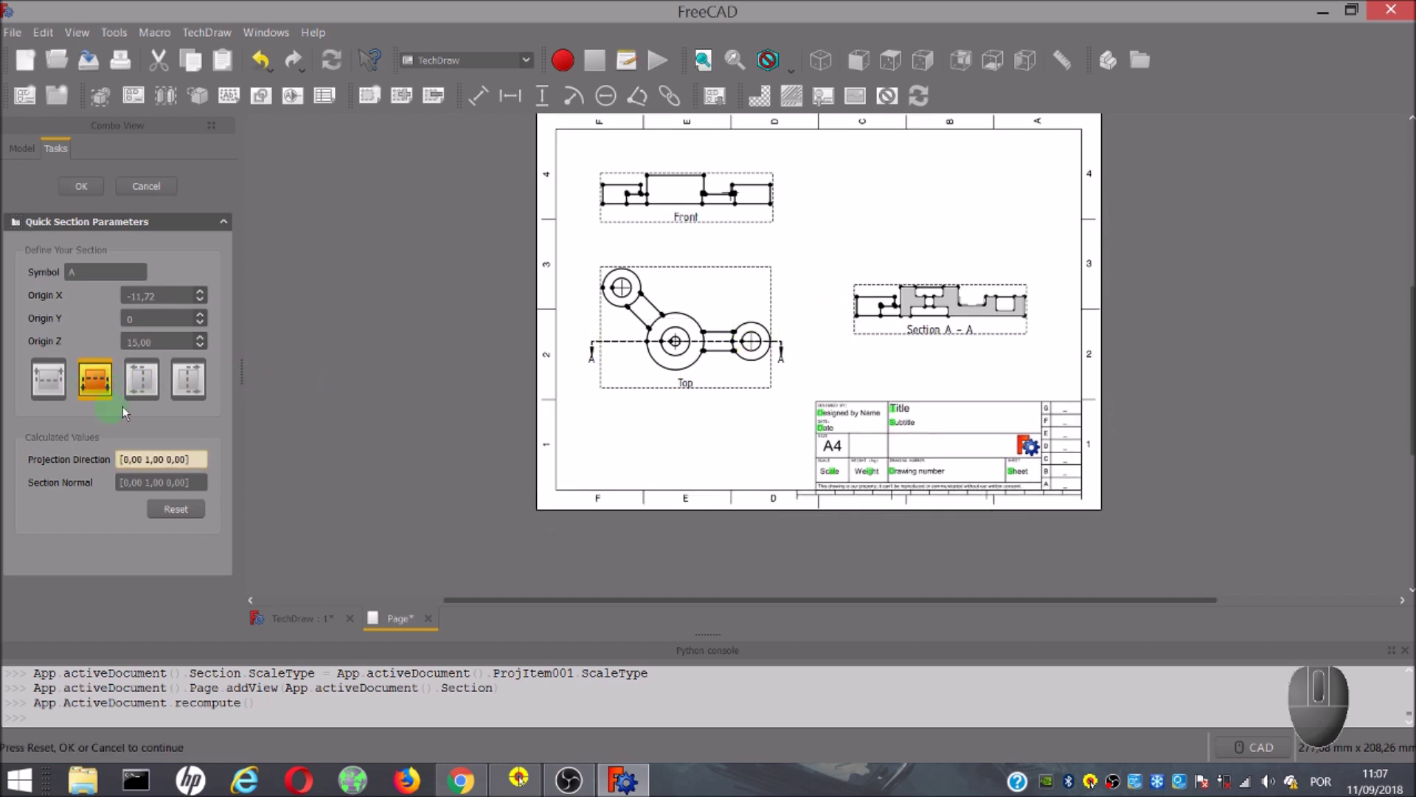
- Set the section's Origin Y to 10 and reapply the downward direction
double_click(152, 319)
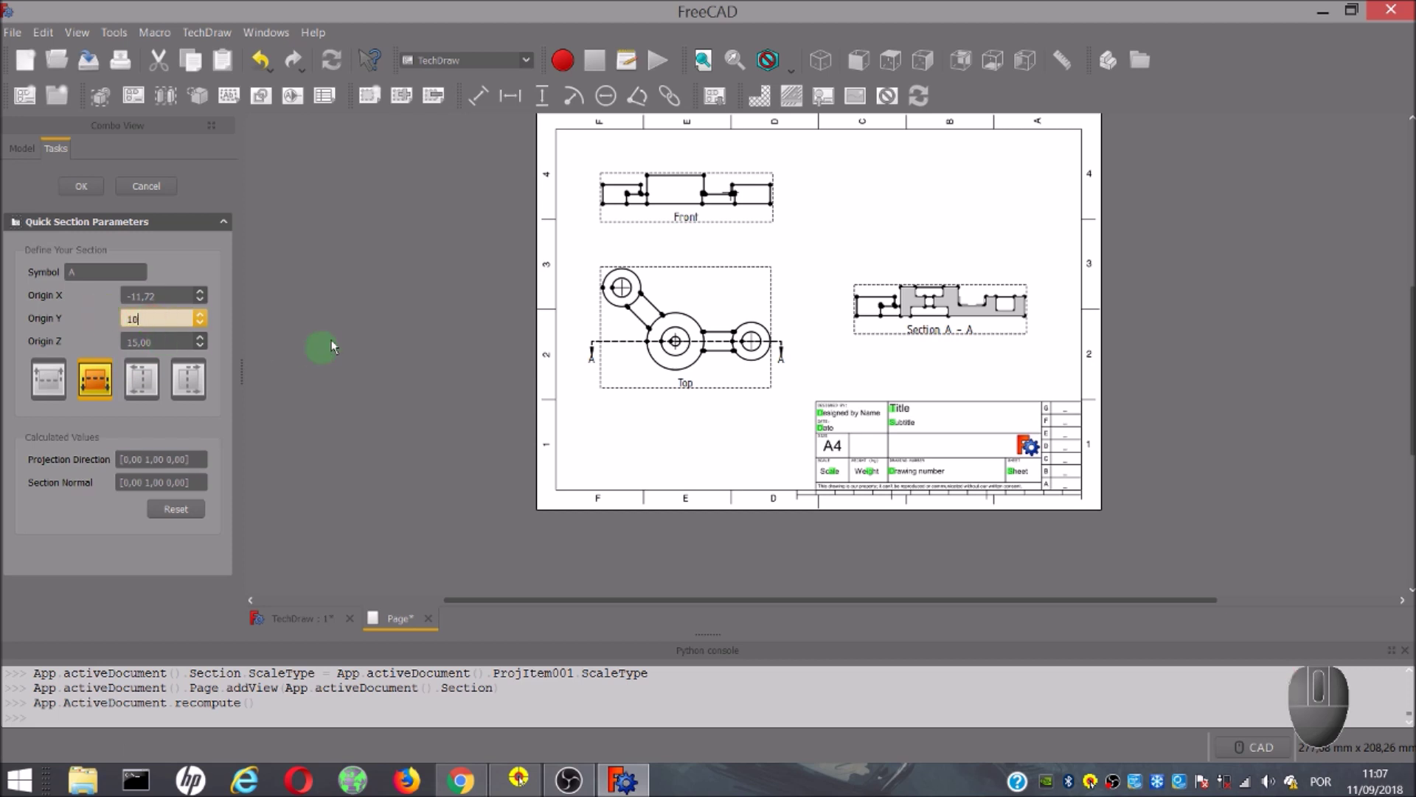
text(10)
key(Return)
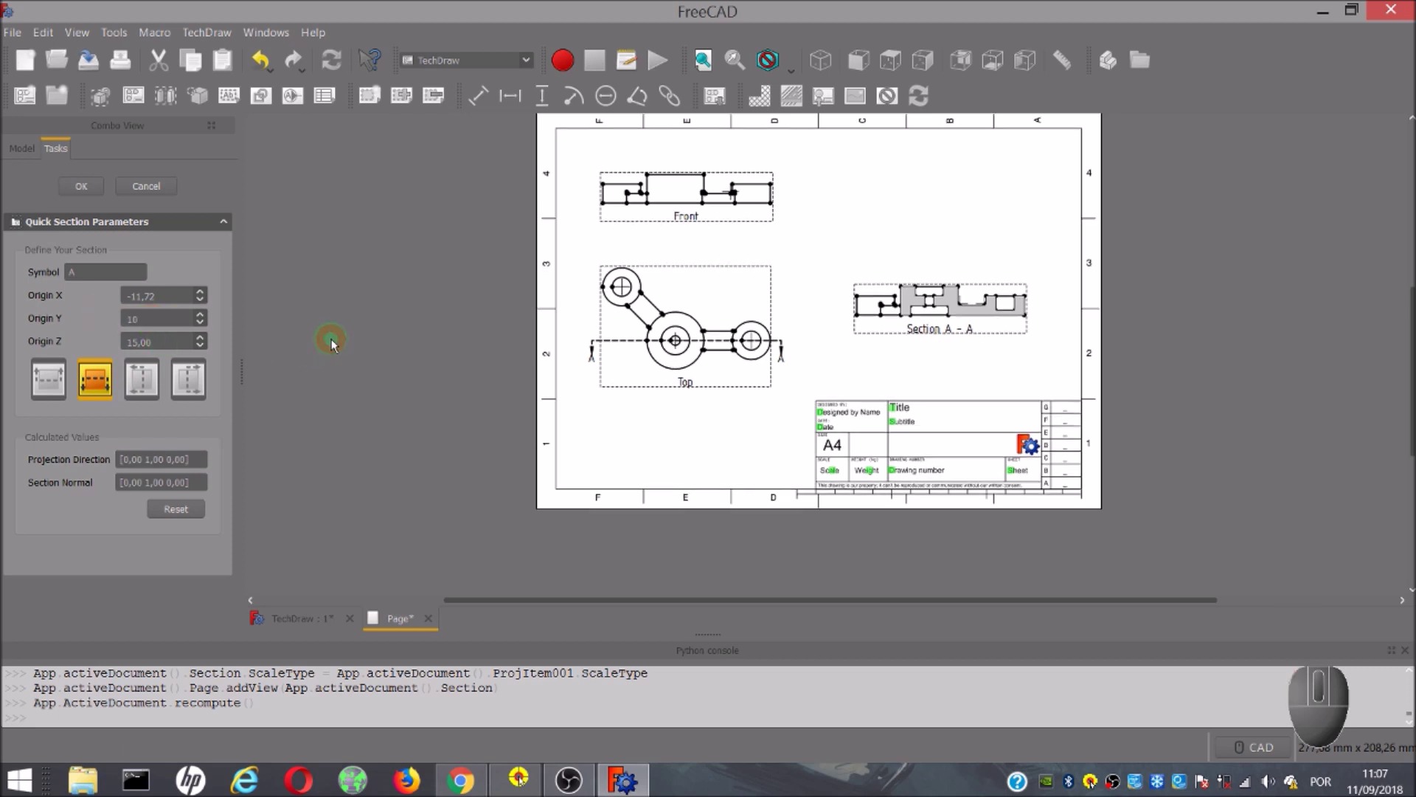
click(95, 389)
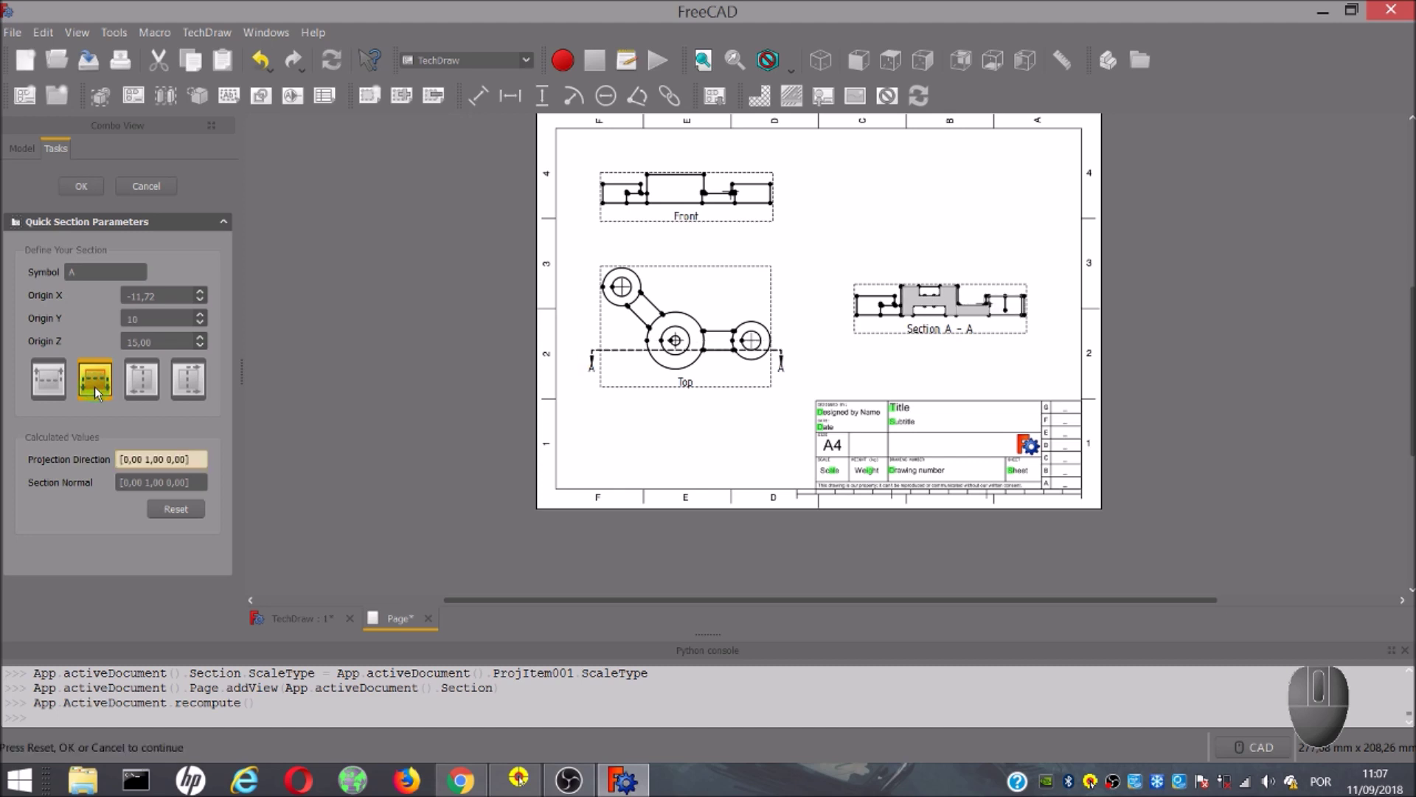
- Return the section's Origin Y to 0 and update the downward-looking cut
double_click(140, 318)
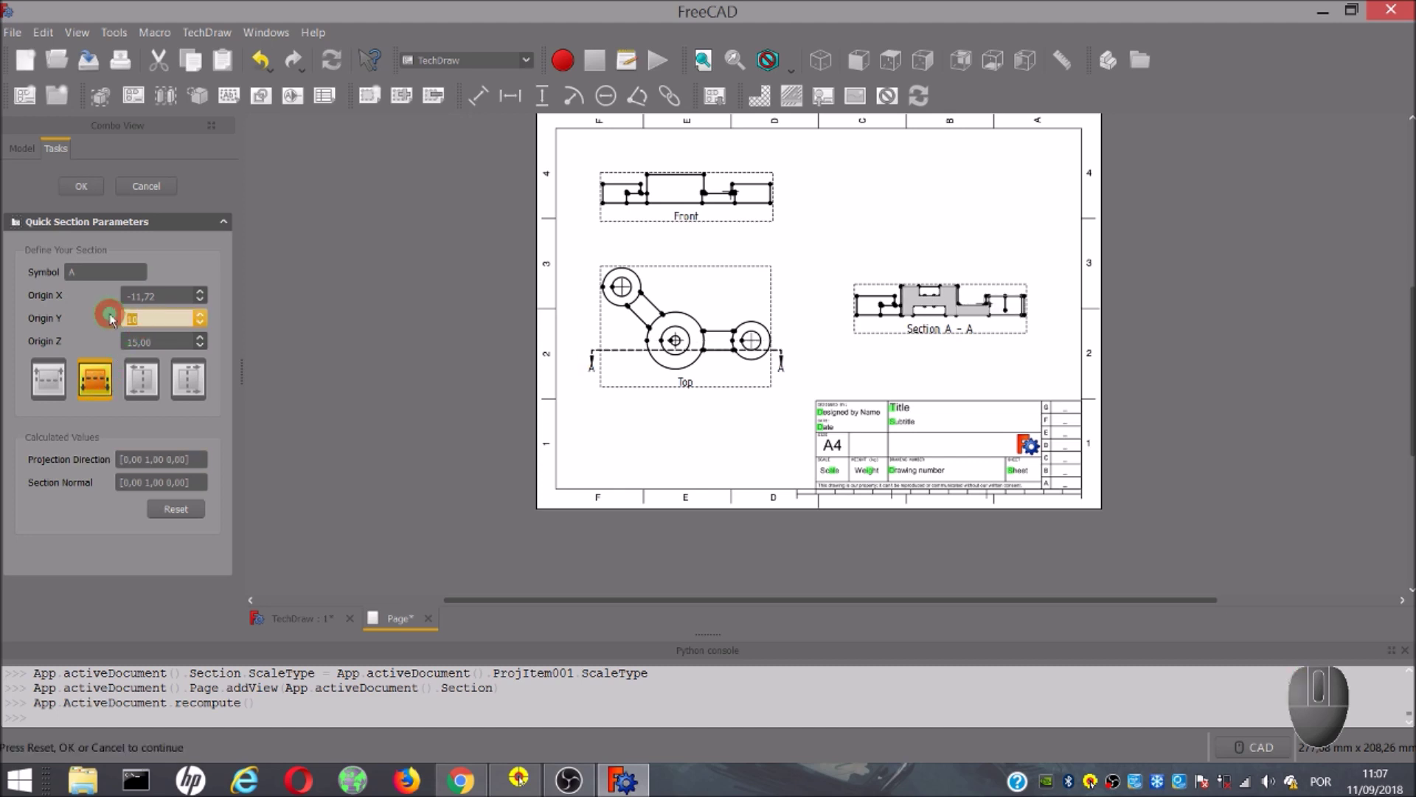
text(0)
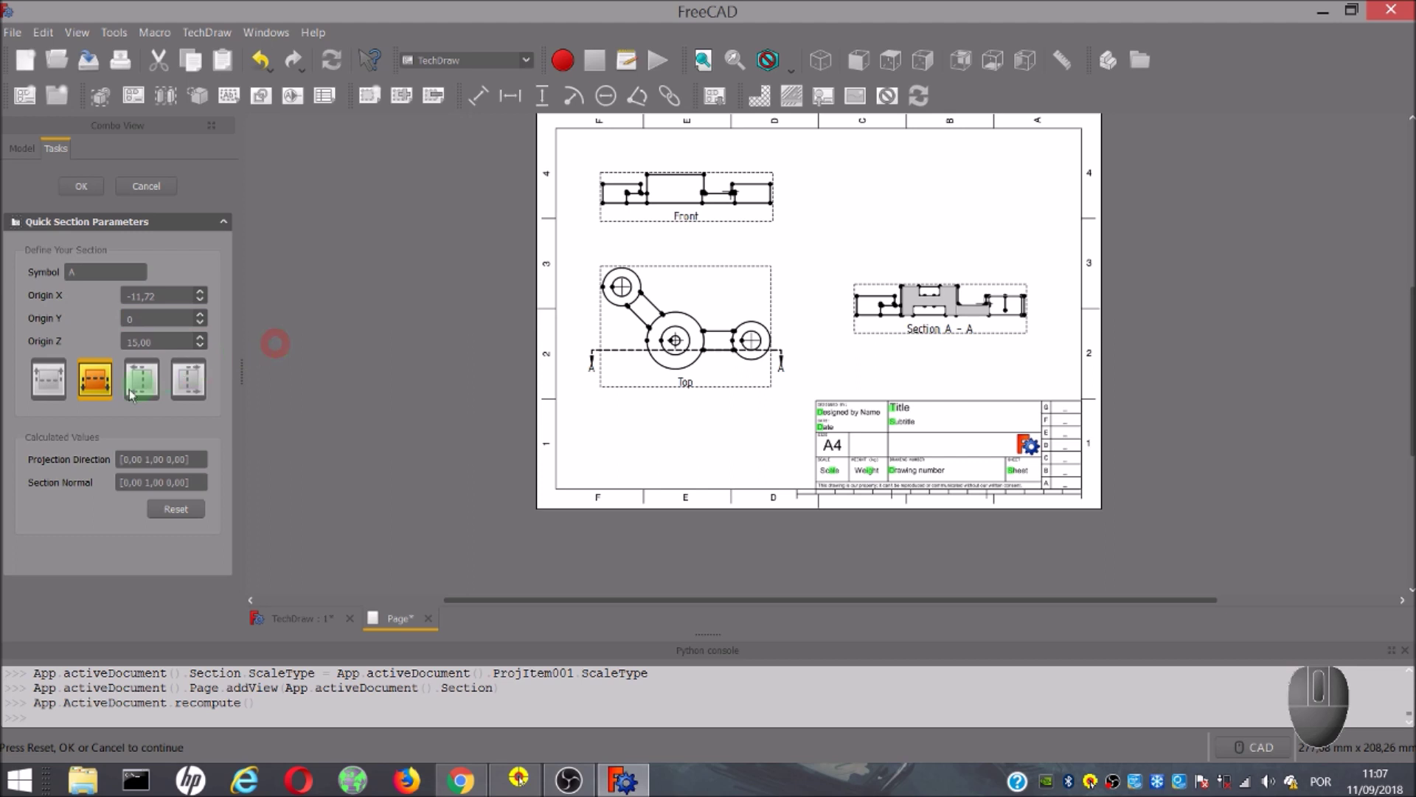
click(96, 380)
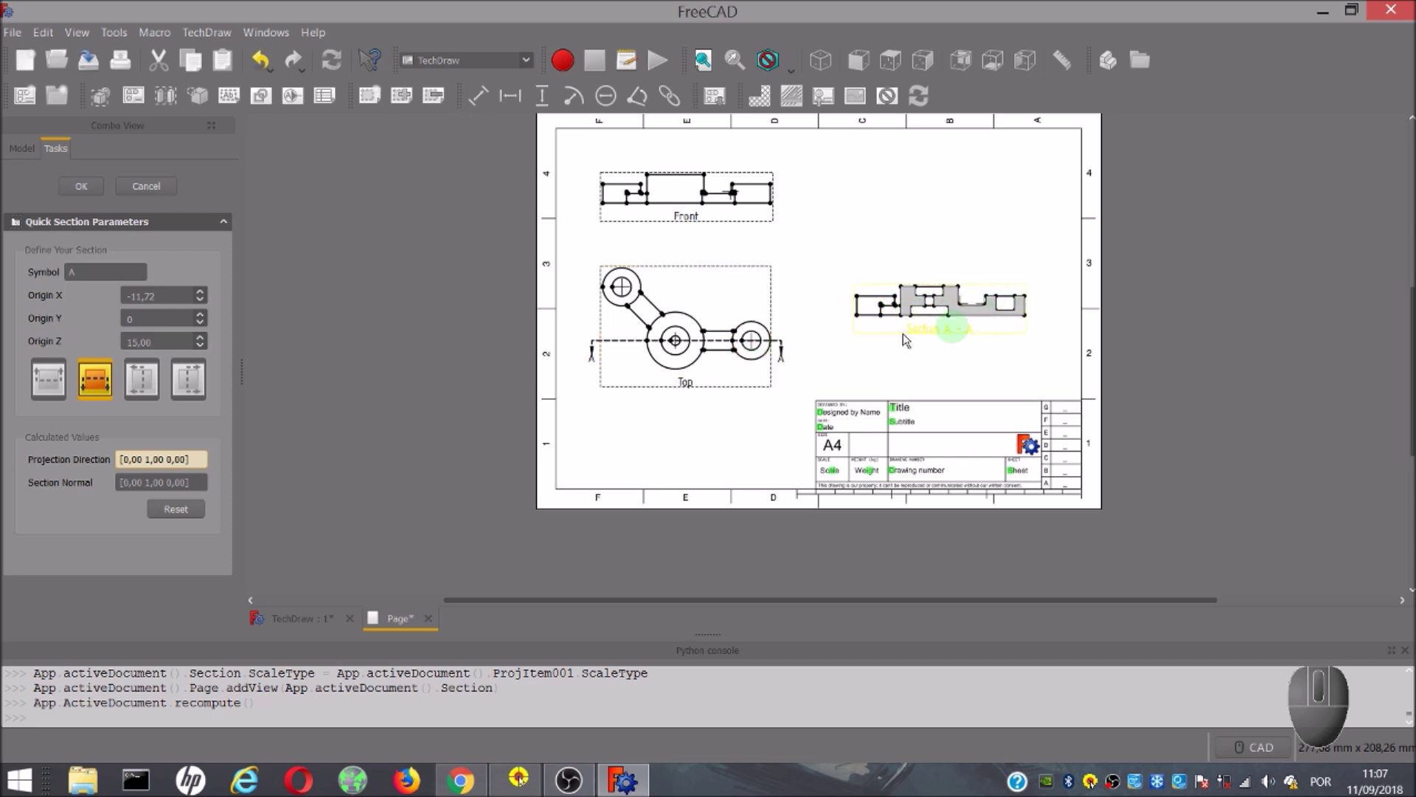
- Reset the section parameters, choose the upward direction, set Origin Y to 0 and reapply the direction
click(176, 508)
click(50, 389)
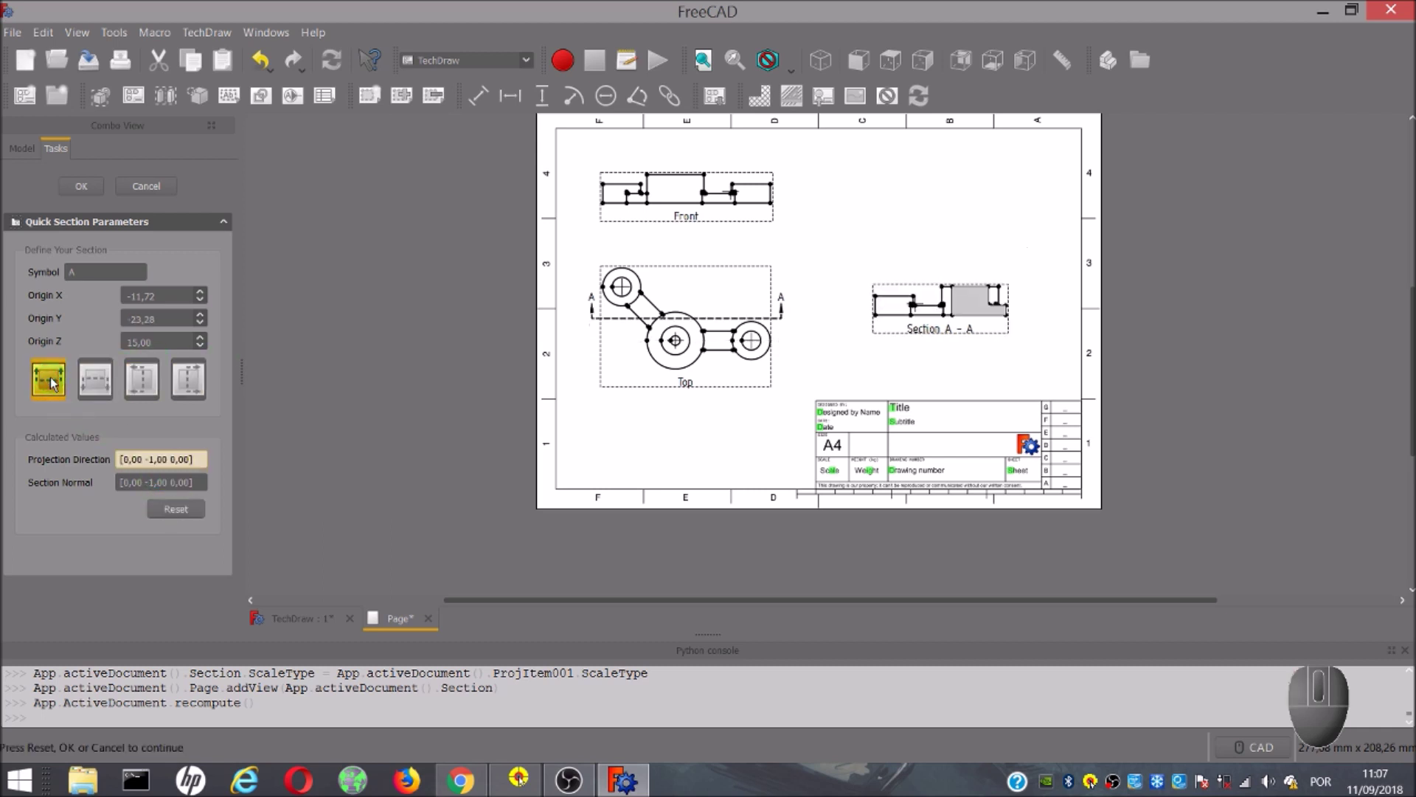
drag(166, 320, 114, 311)
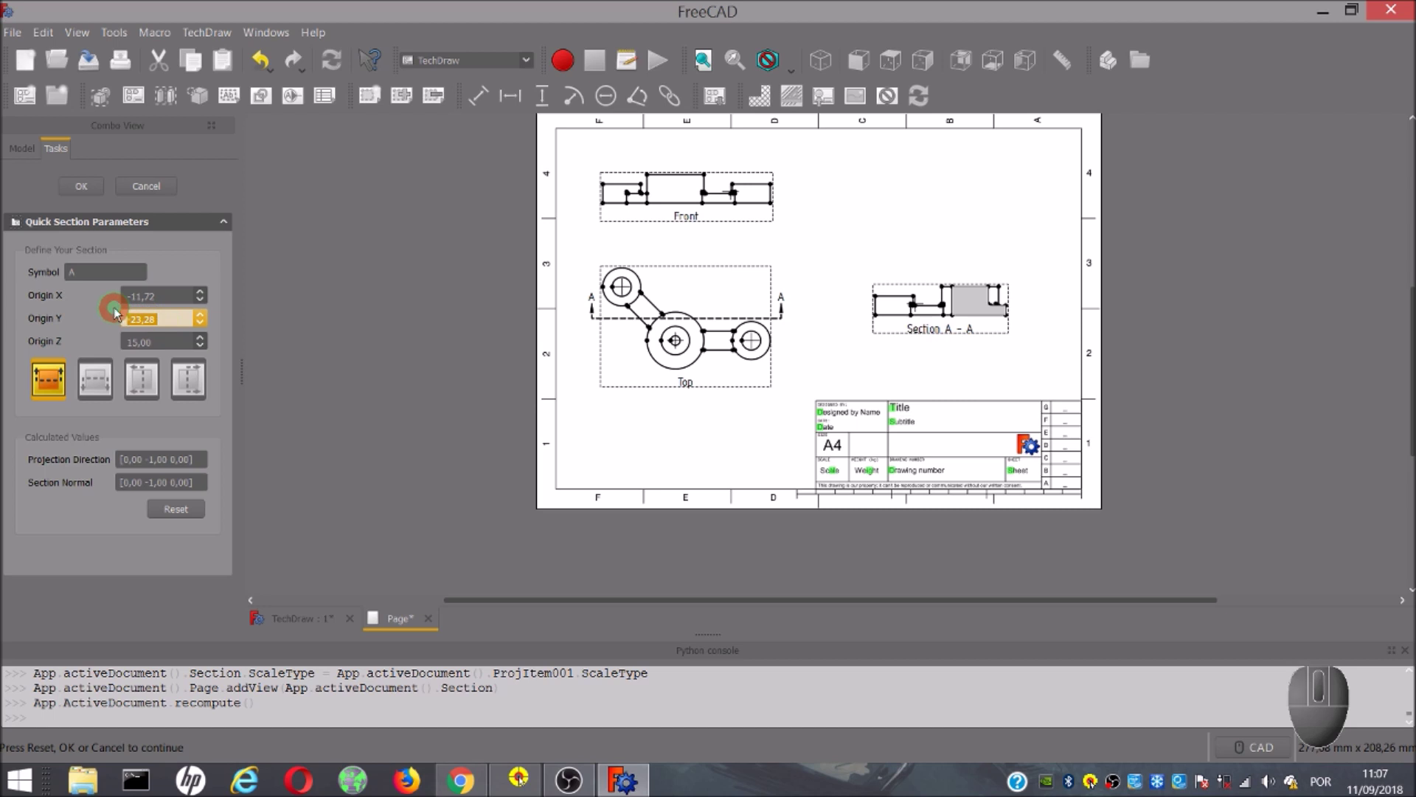
click(193, 512)
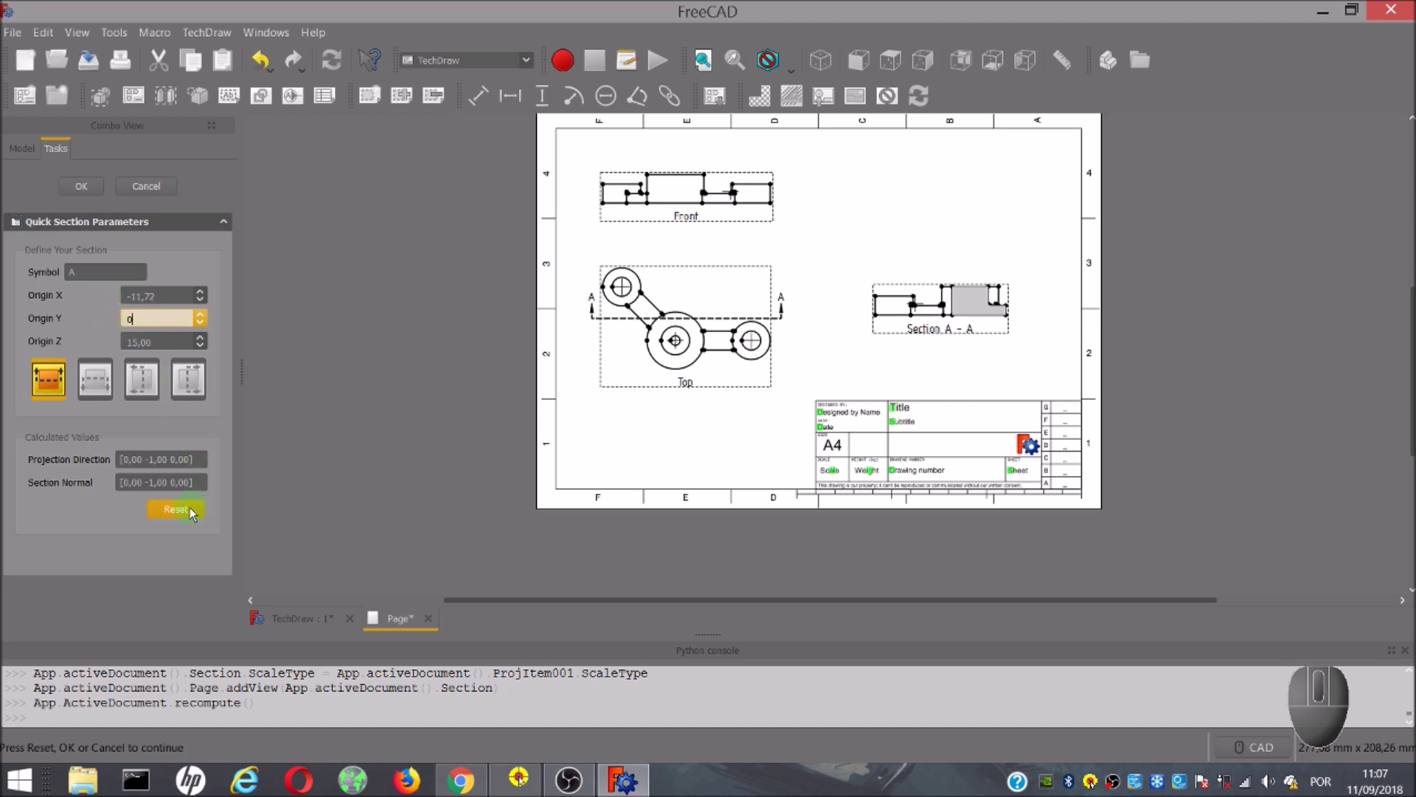
click(53, 385)
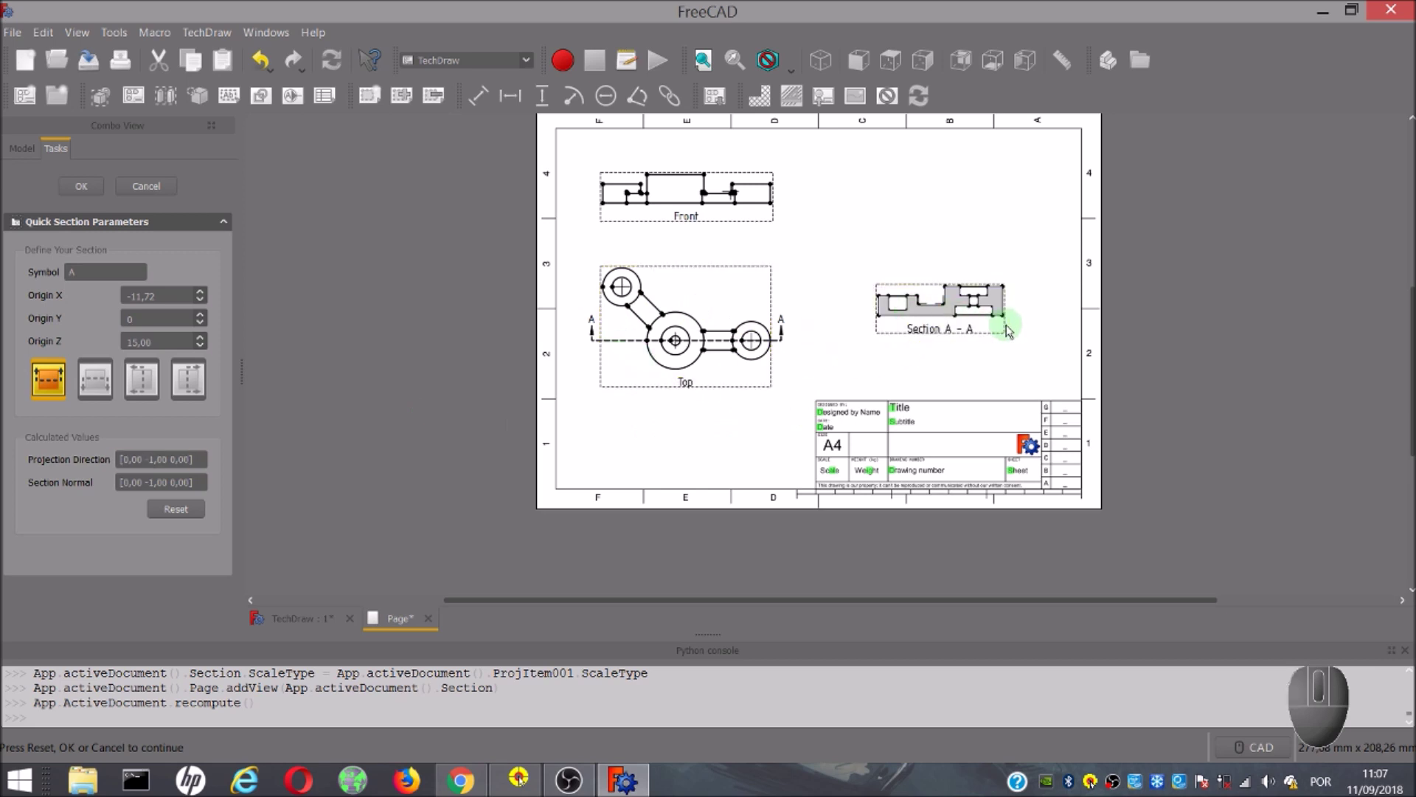
- Move the section view a little lower on the page, above the title block
click(955, 314)
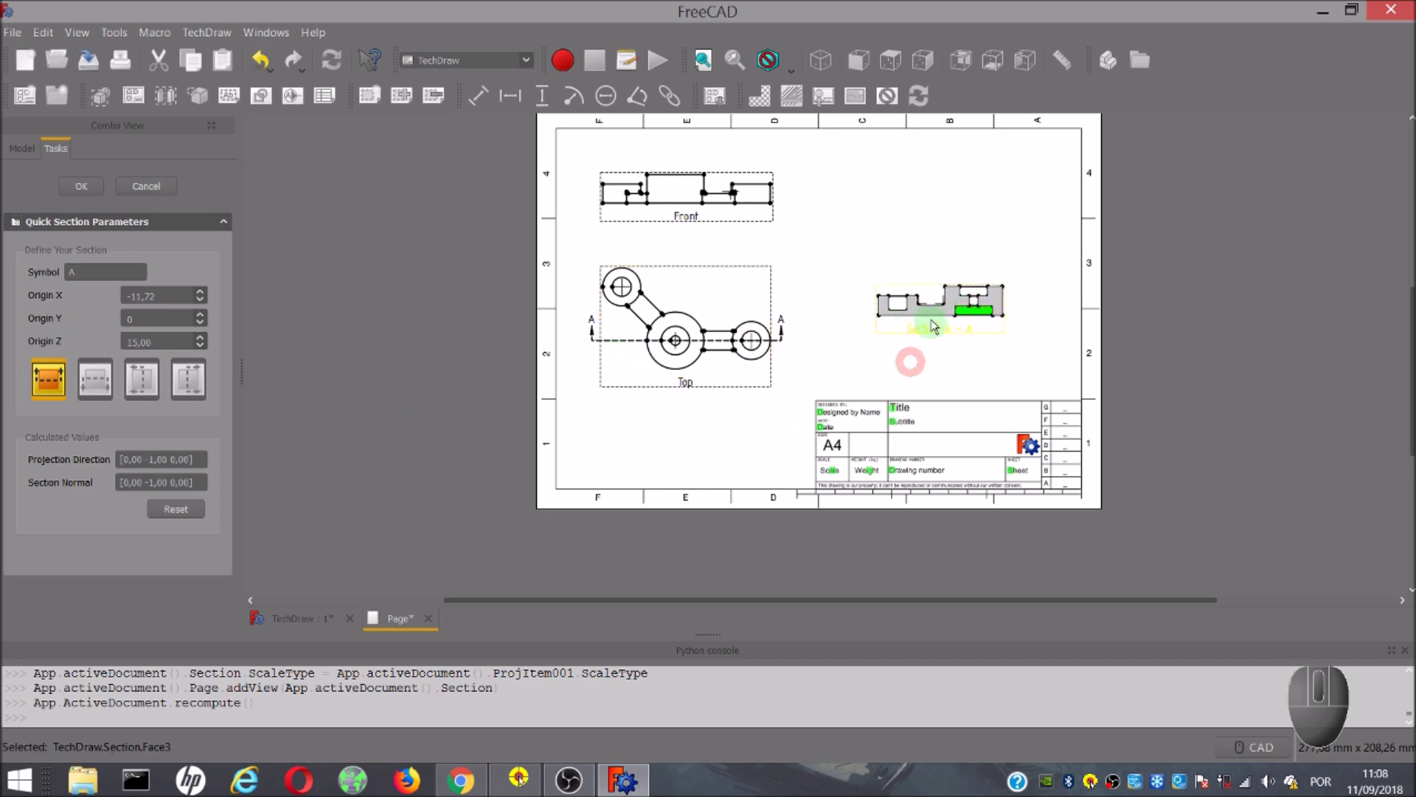
click(870, 344)
mouse_move(871, 344)
mouse_down()
mouse_move(889, 325)
mouse_move(874, 348)
mouse_move(892, 354)
mouse_up()
click(841, 334)
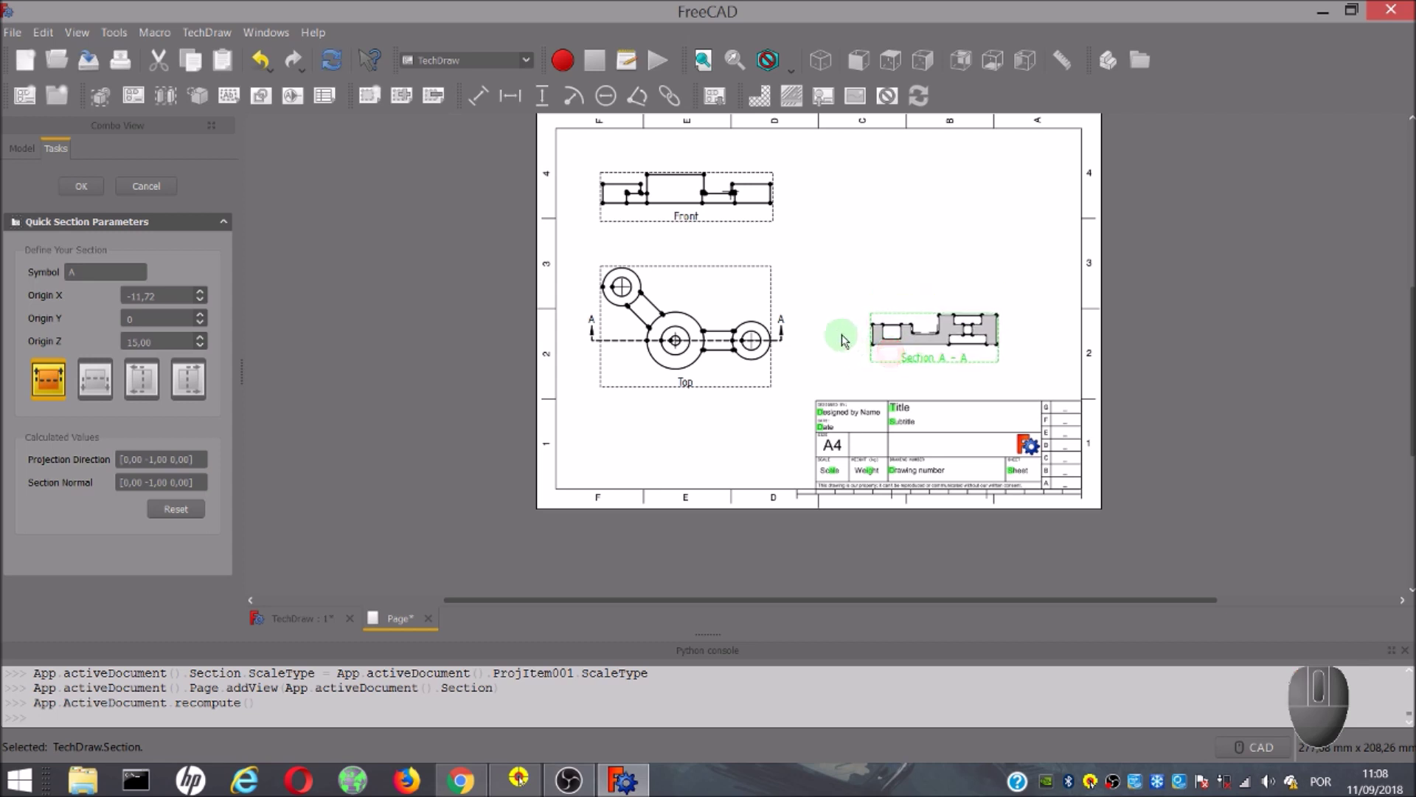
click(667, 391)
- Change the section symbol to B and accept the section parameters
click(98, 255)
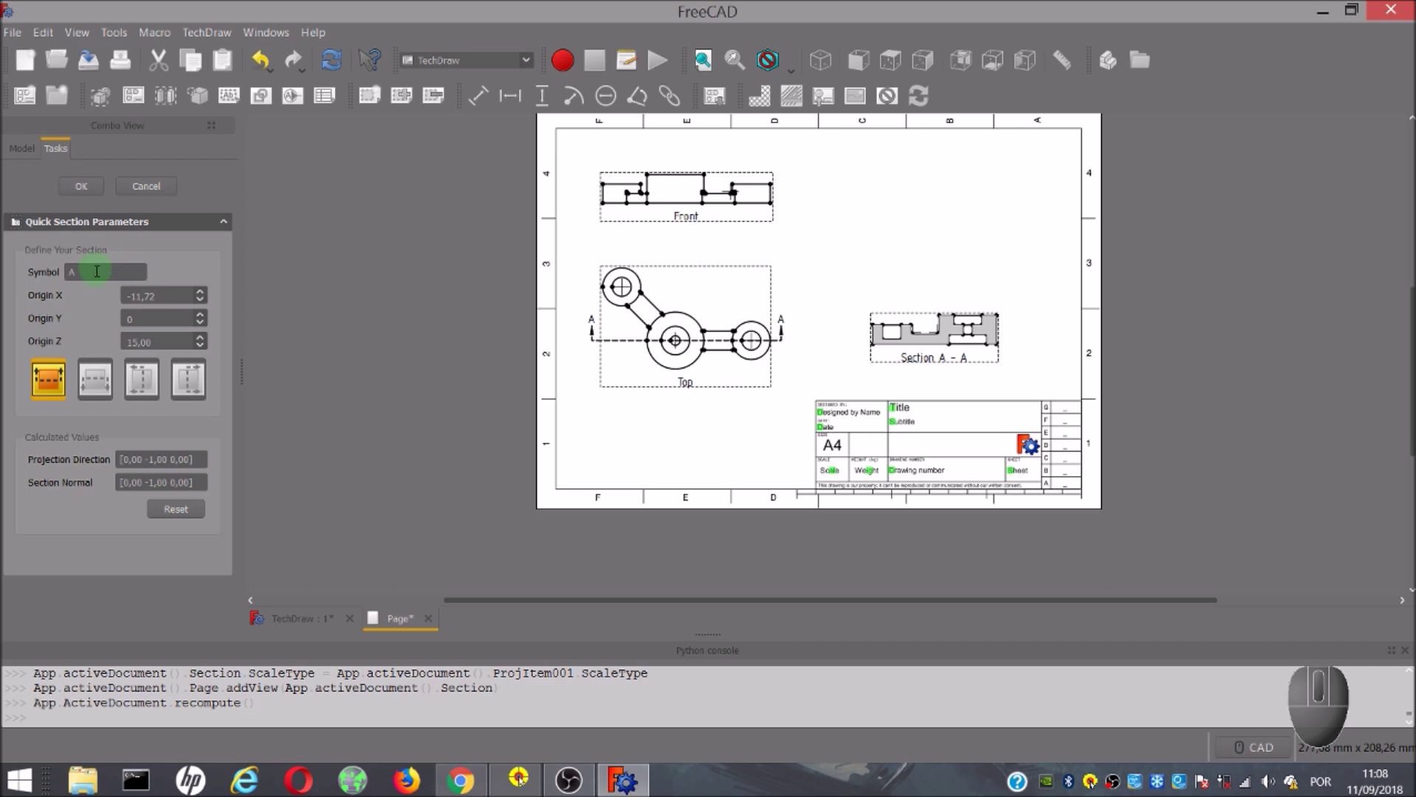
drag(103, 272, 69, 271)
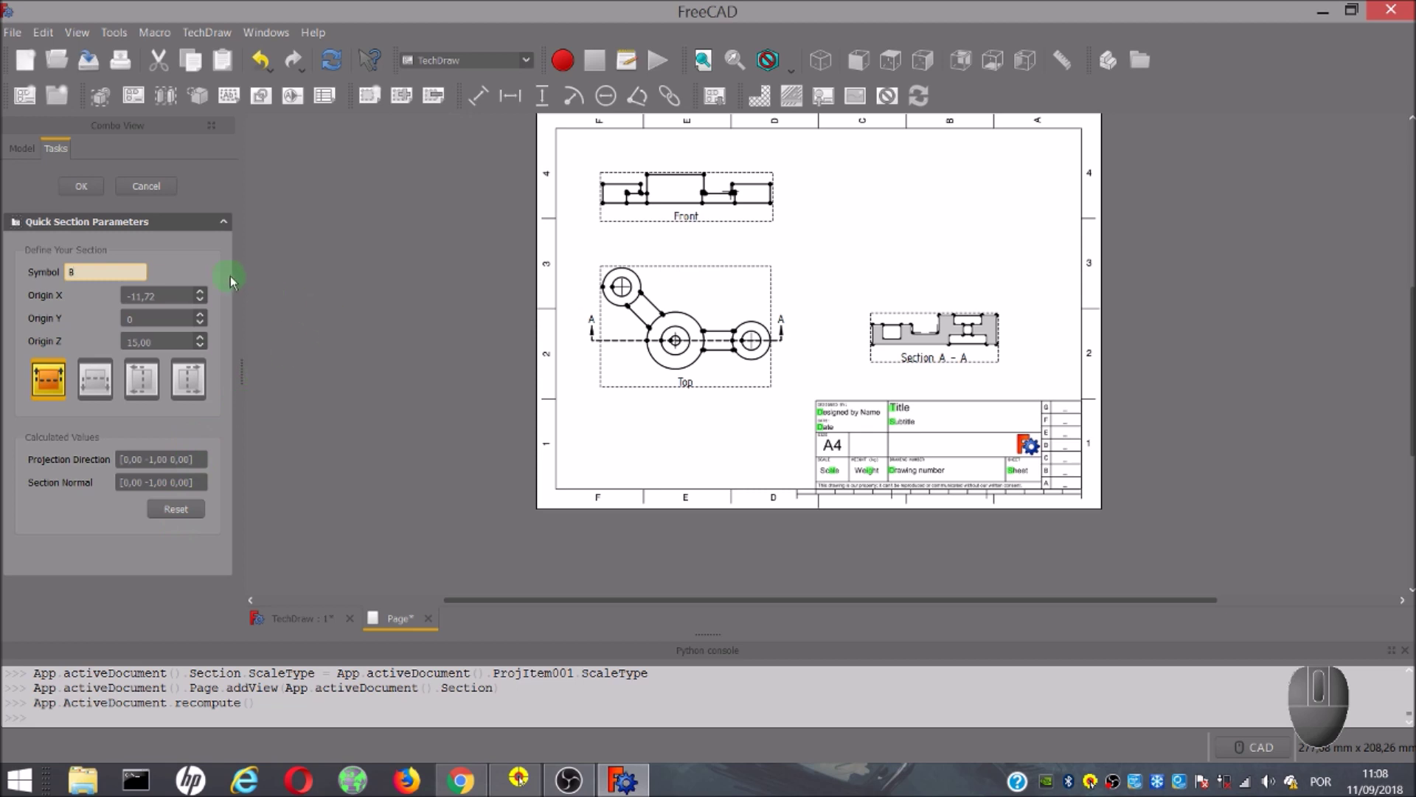
key(Return)
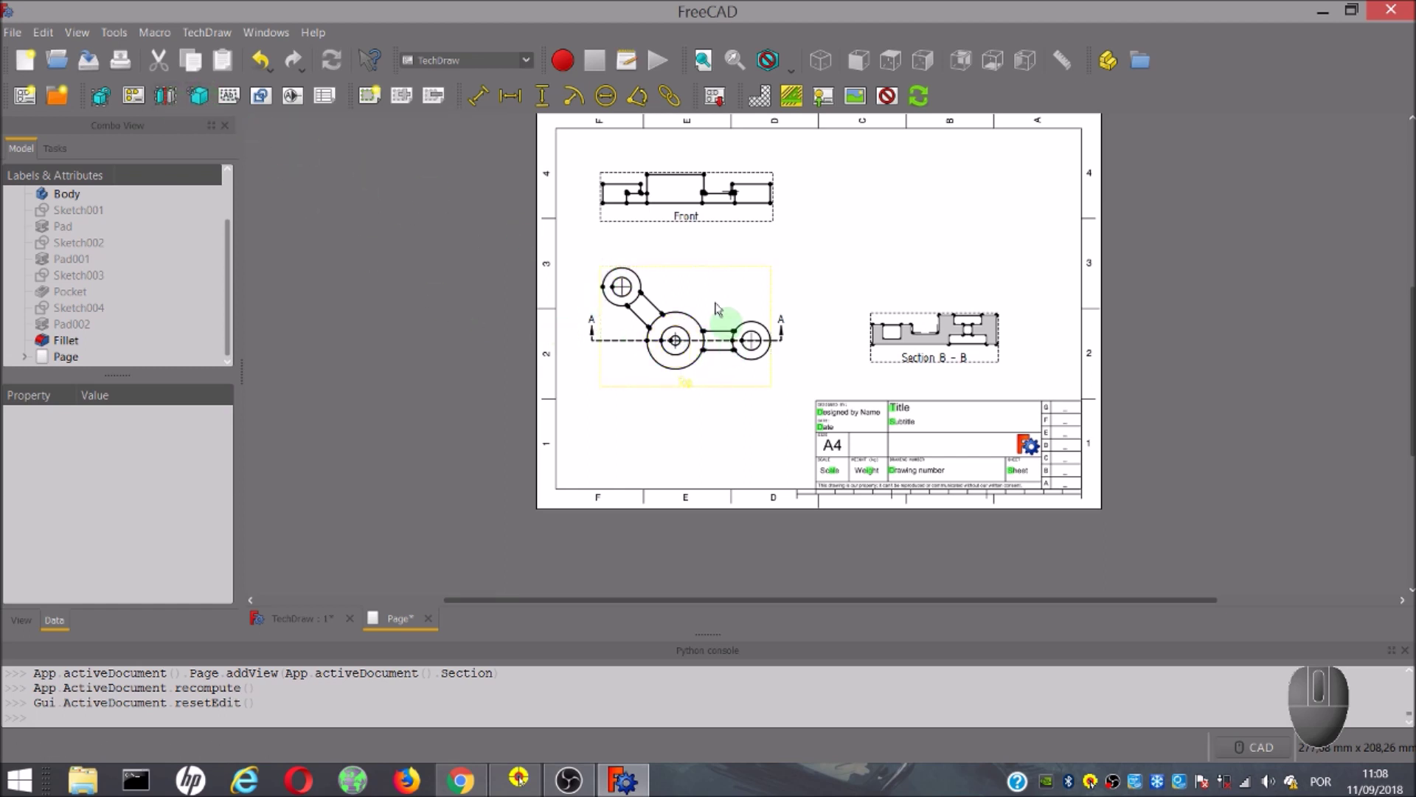
- Insert a detail view based on the Front view and place it in the free area above the section view
scroll(700, 196, up, 2)
middle_drag(901, 276, 881, 340)
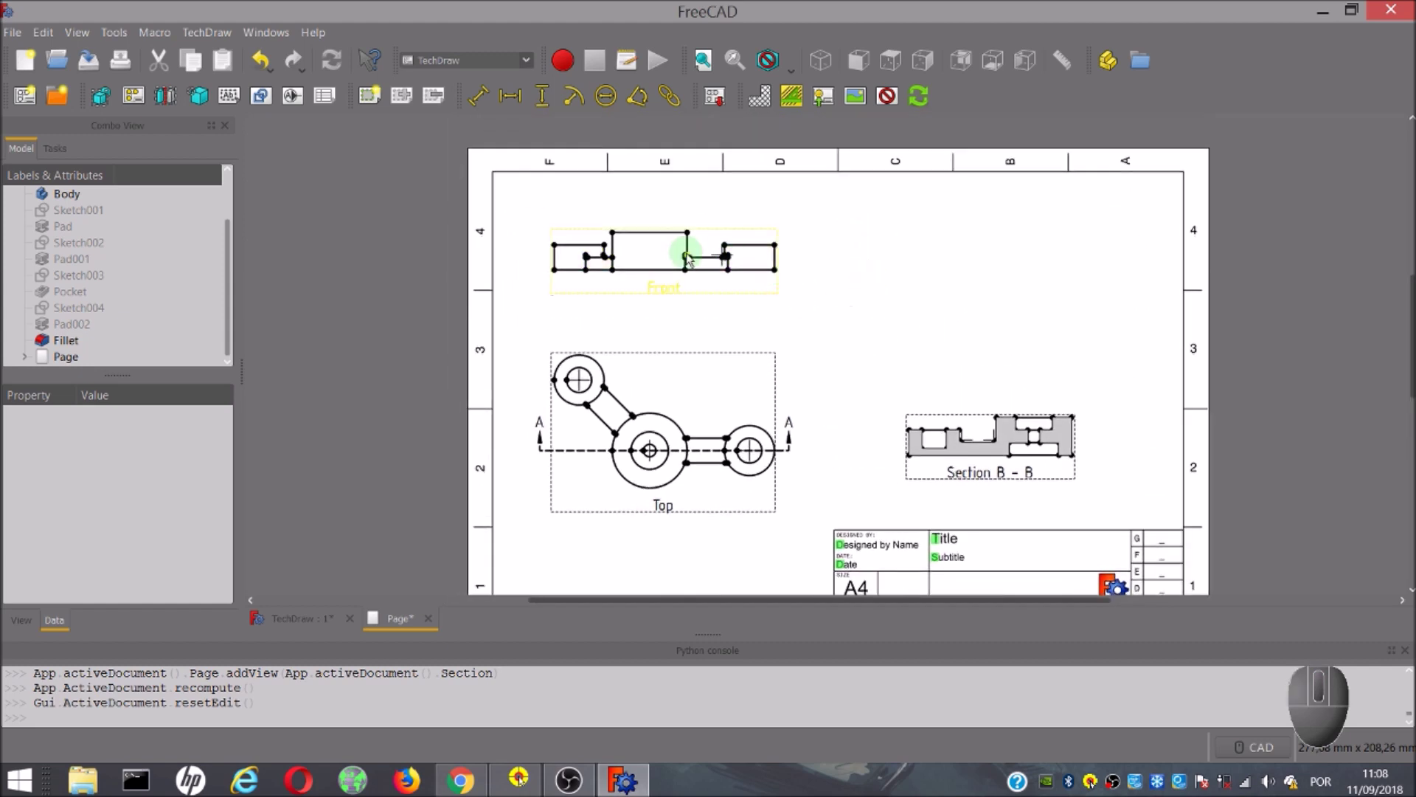
click(724, 259)
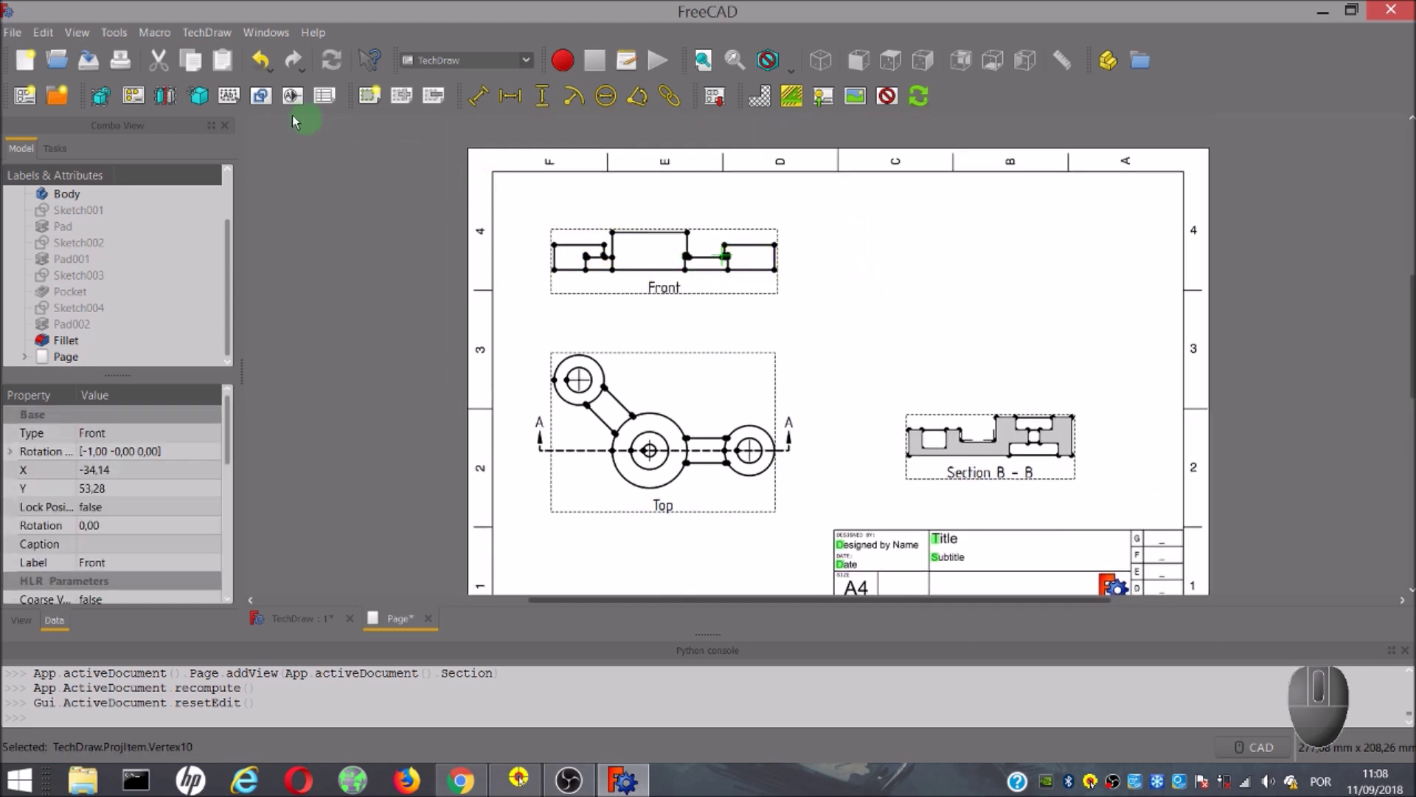
click(210, 96)
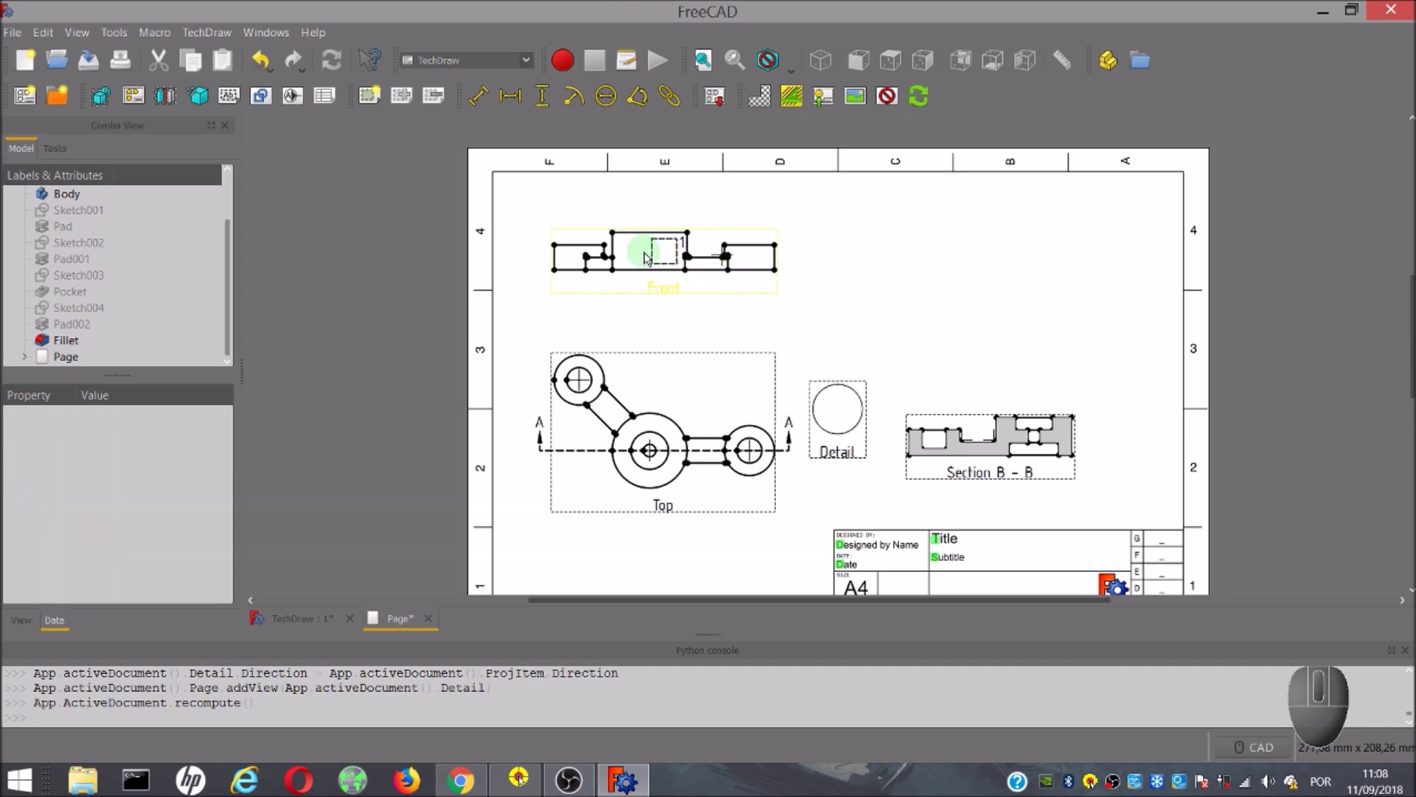
drag(828, 409, 946, 270)
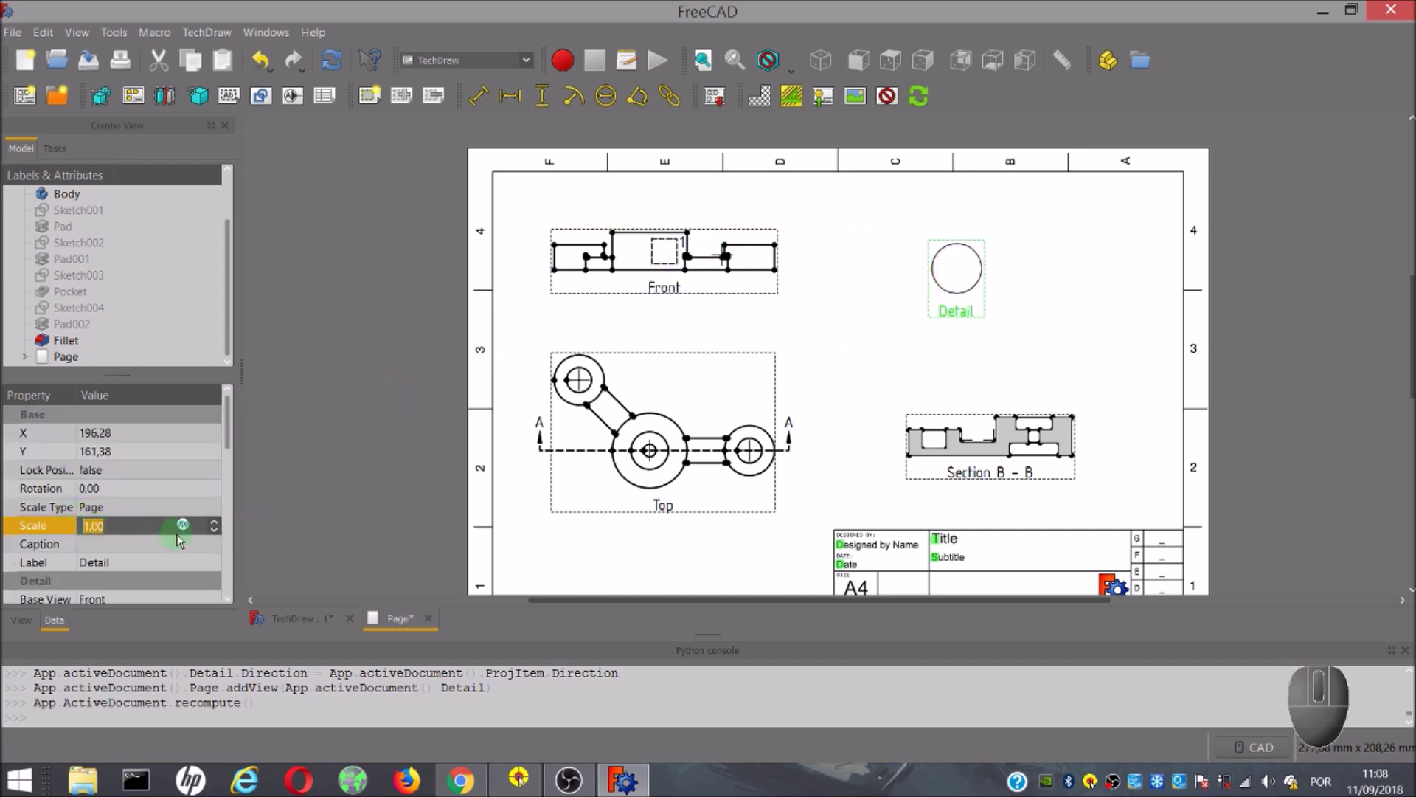
- Set the detail view's scale to 2 and deselect it so the view refreshes
click(216, 522)
click(72, 526)
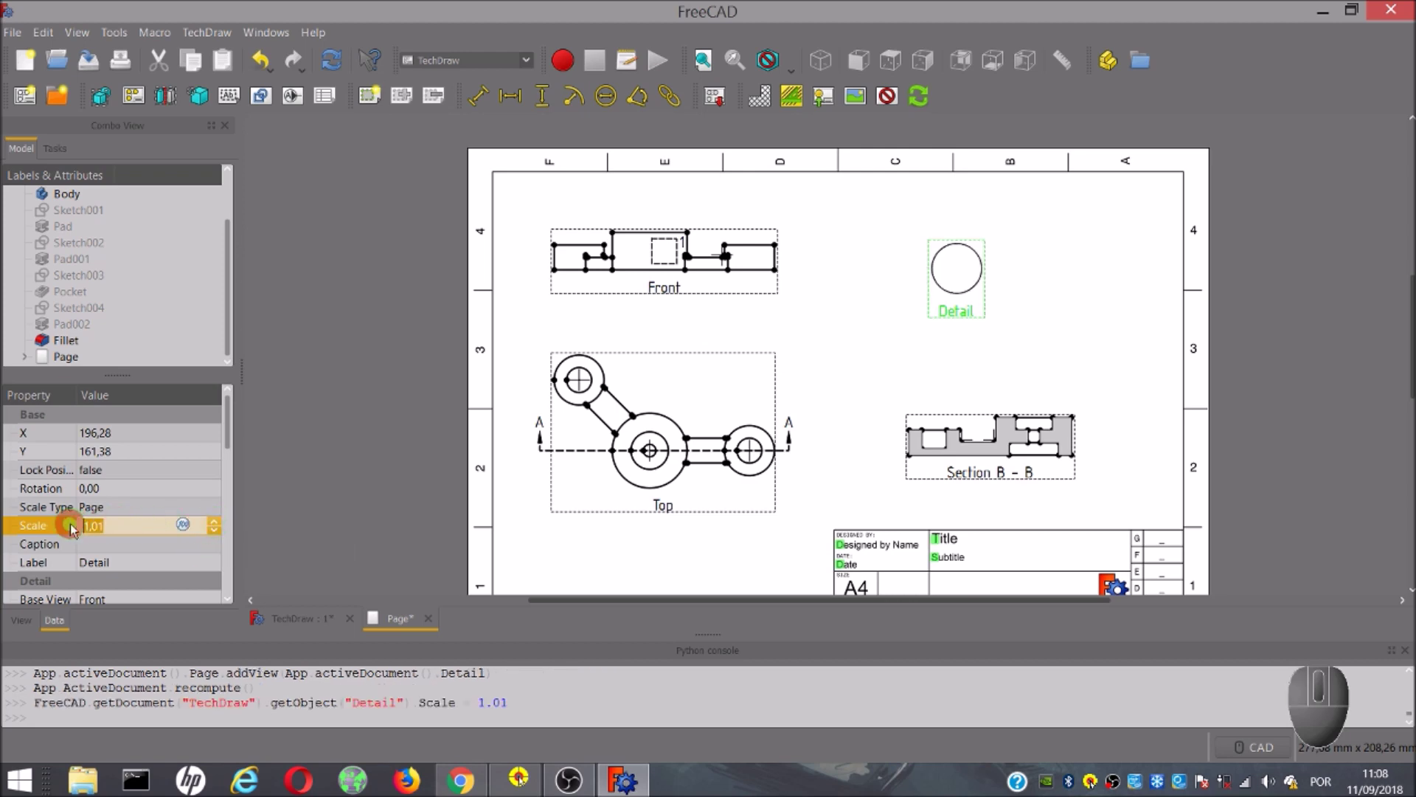
text(2)
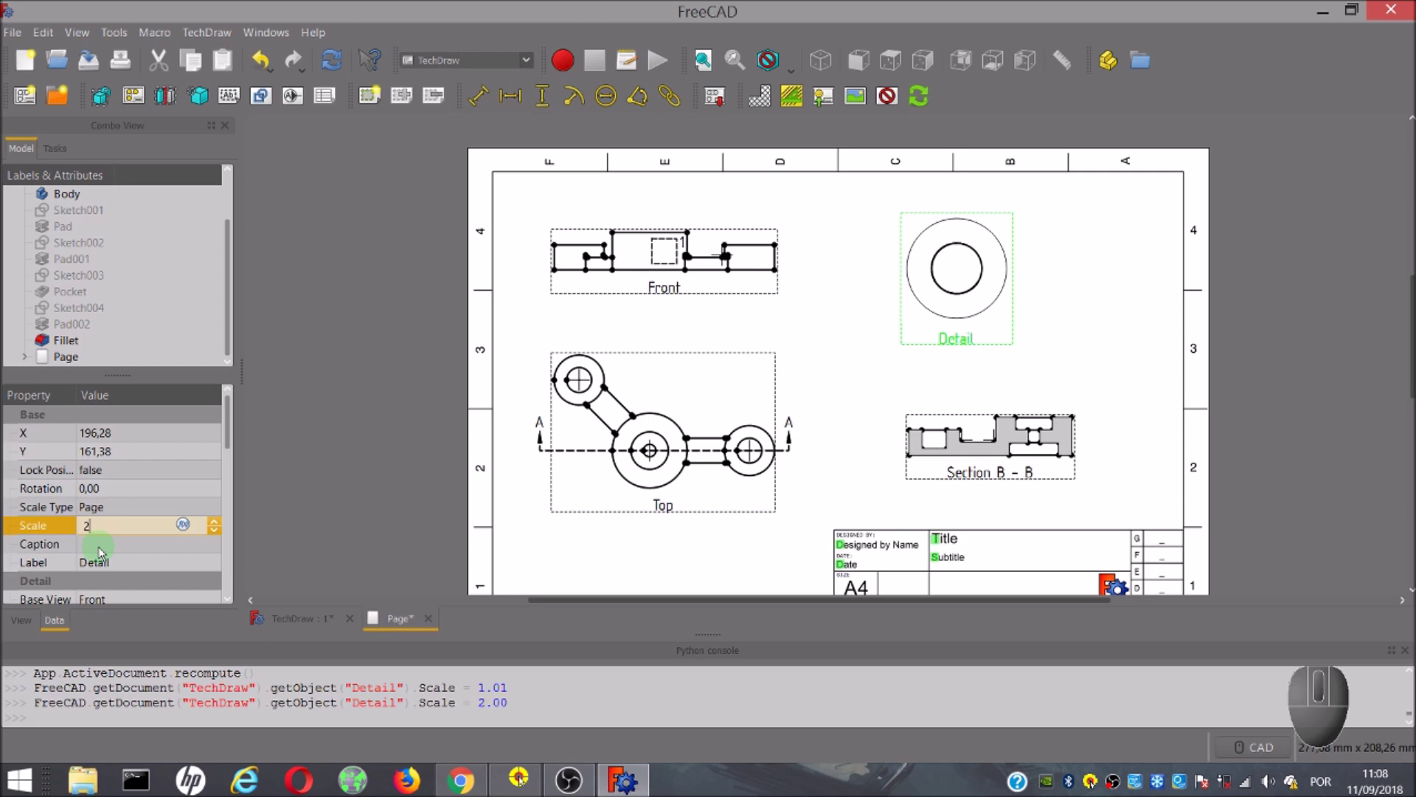
click(286, 463)
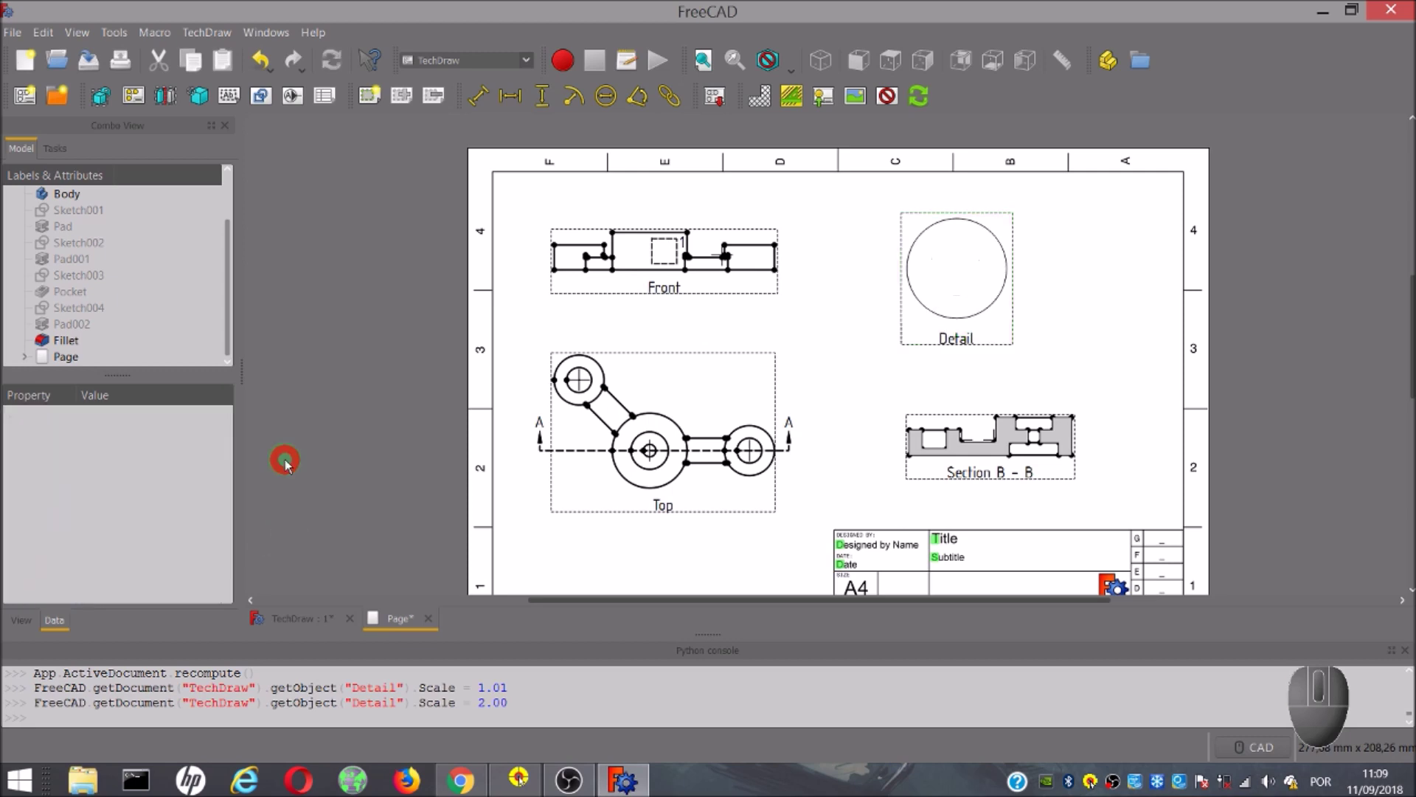
- Expand the detail view's anchor point coordinates and set its X to 10
click(959, 296)
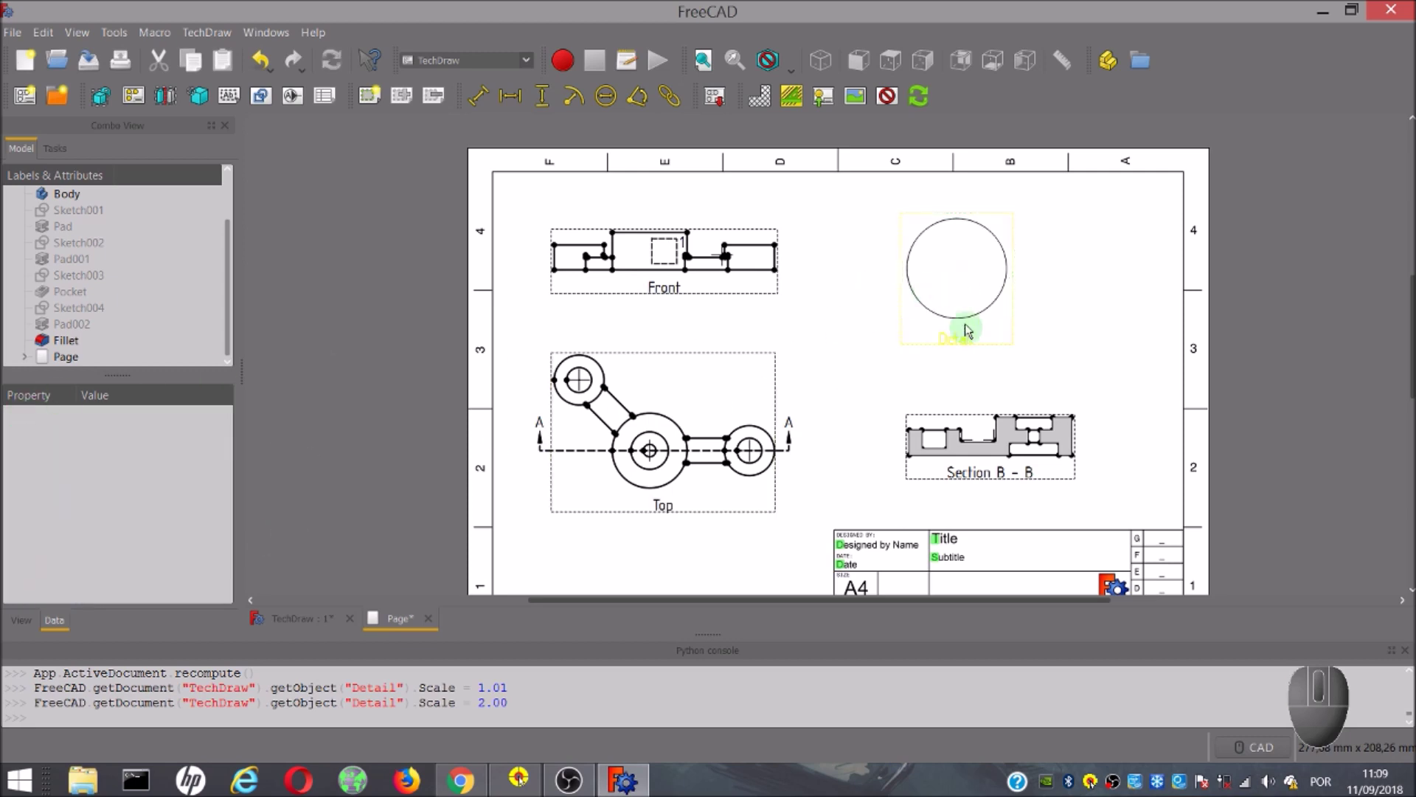
drag(230, 415, 215, 467)
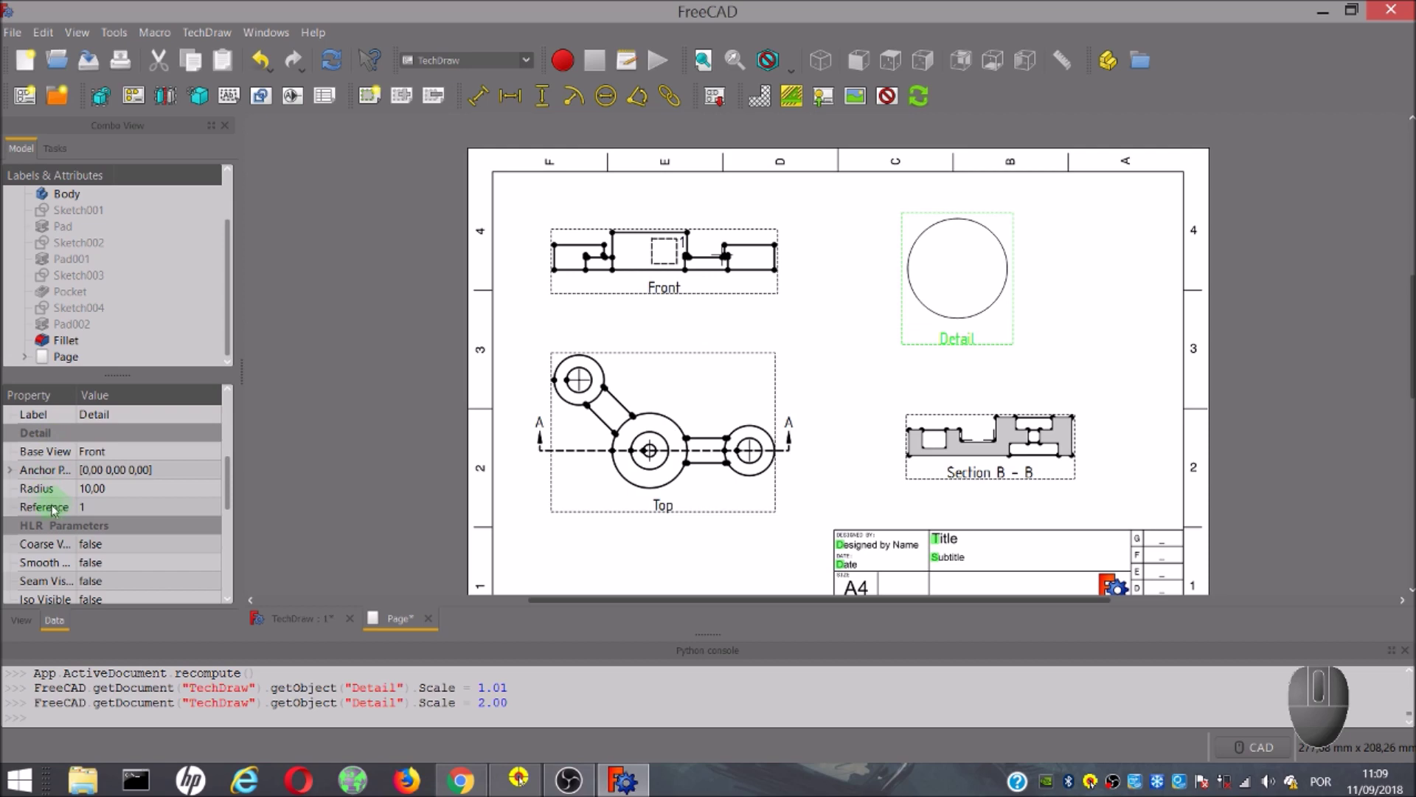
click(10, 470)
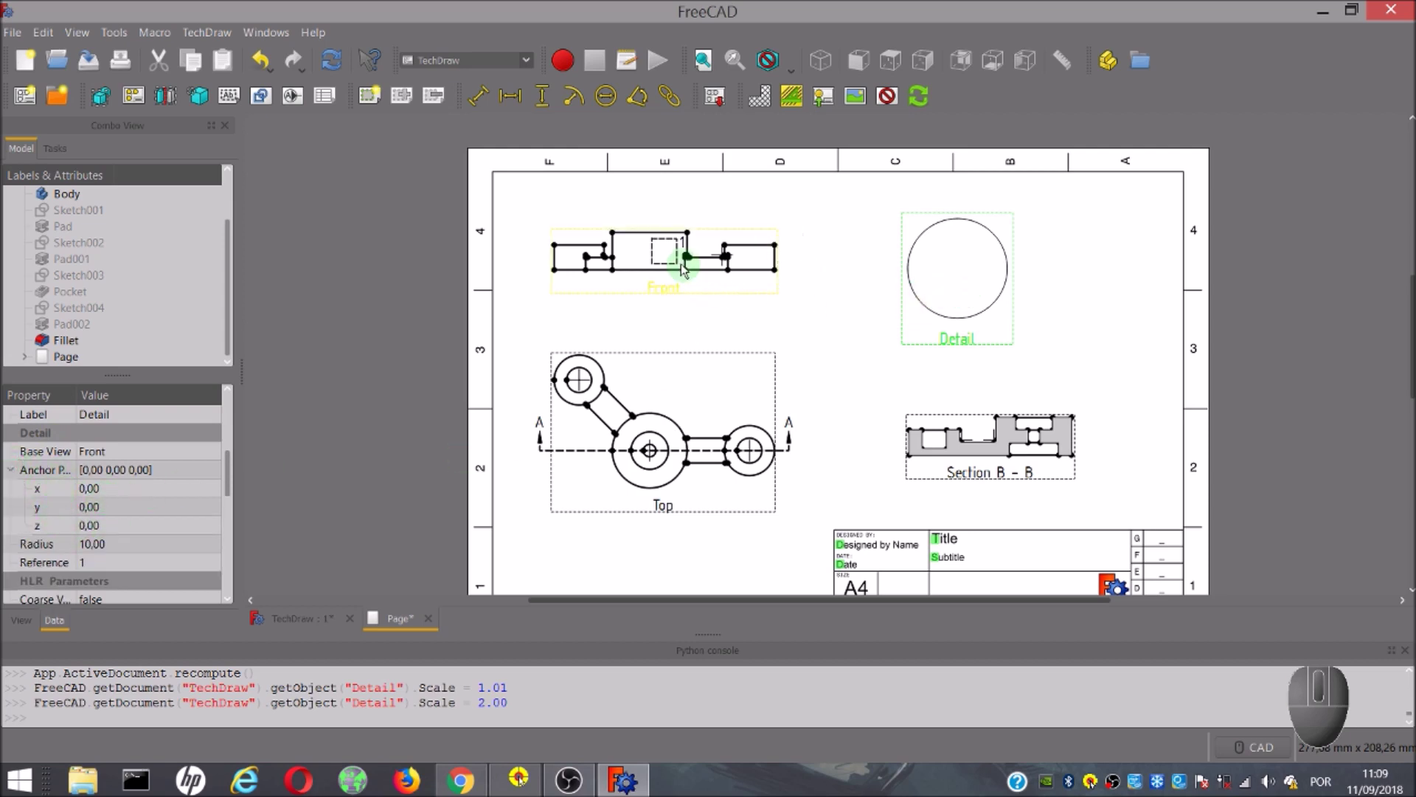
click(96, 490)
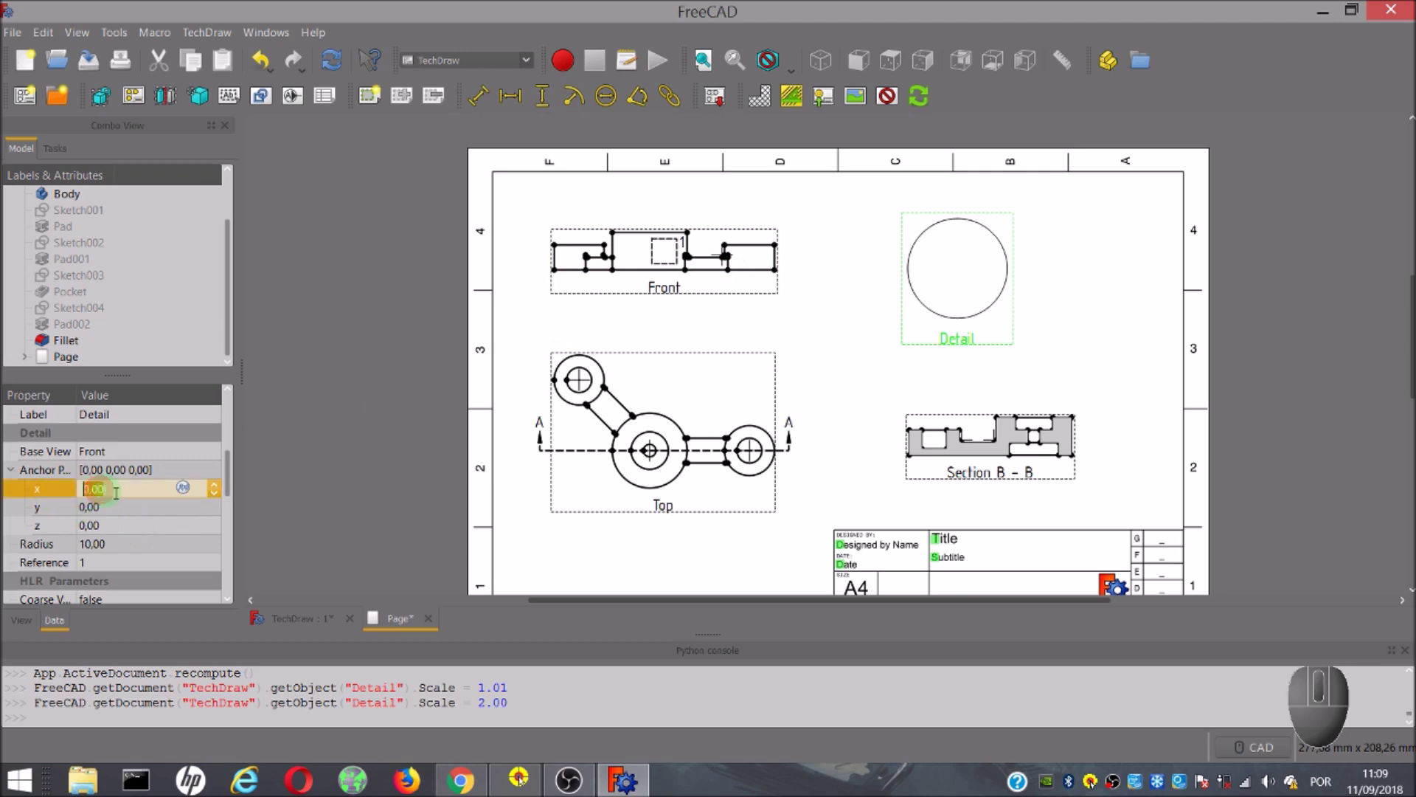
click(109, 489)
click(79, 490)
text(10)
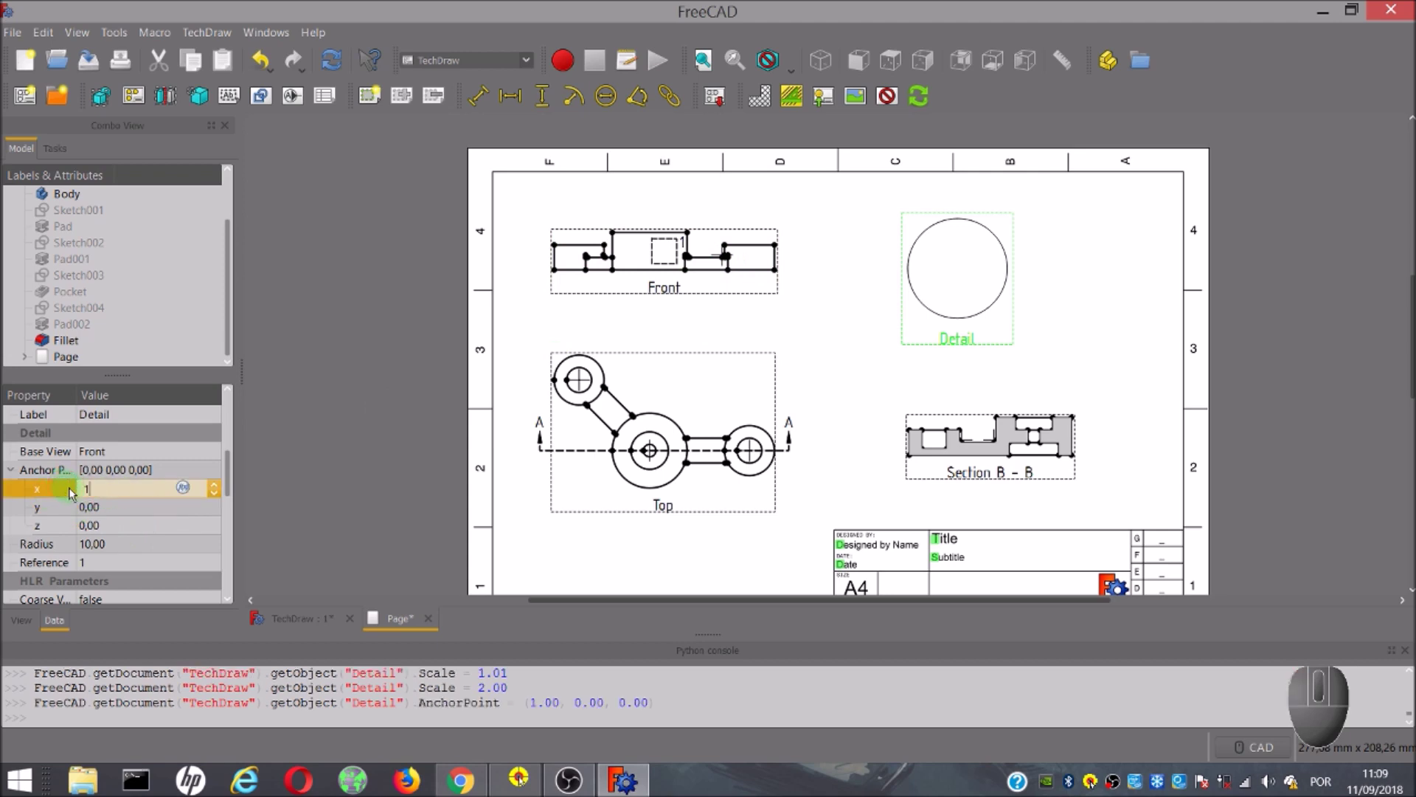
click(295, 491)
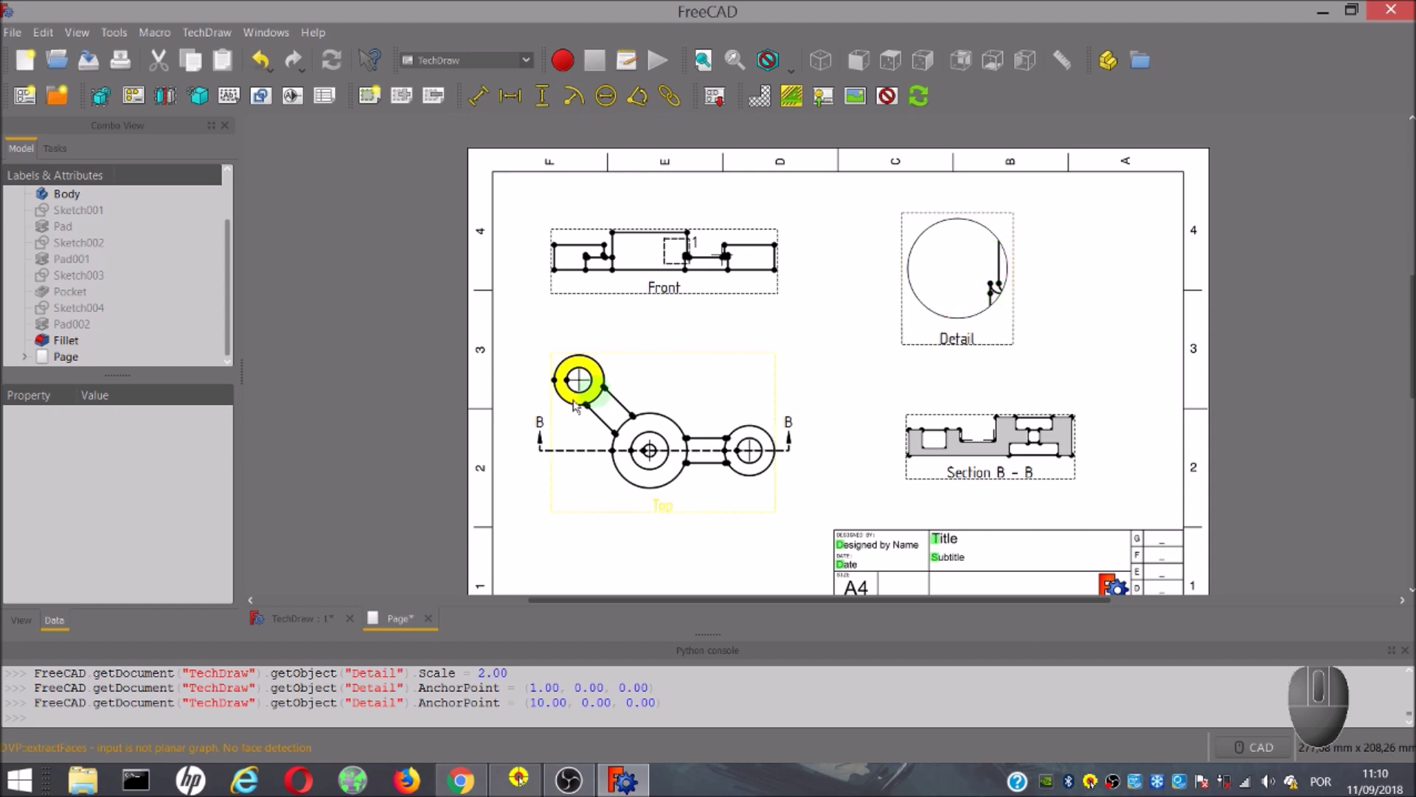
- Set the X coordinate of the detail view's anchor point to 15
click(961, 284)
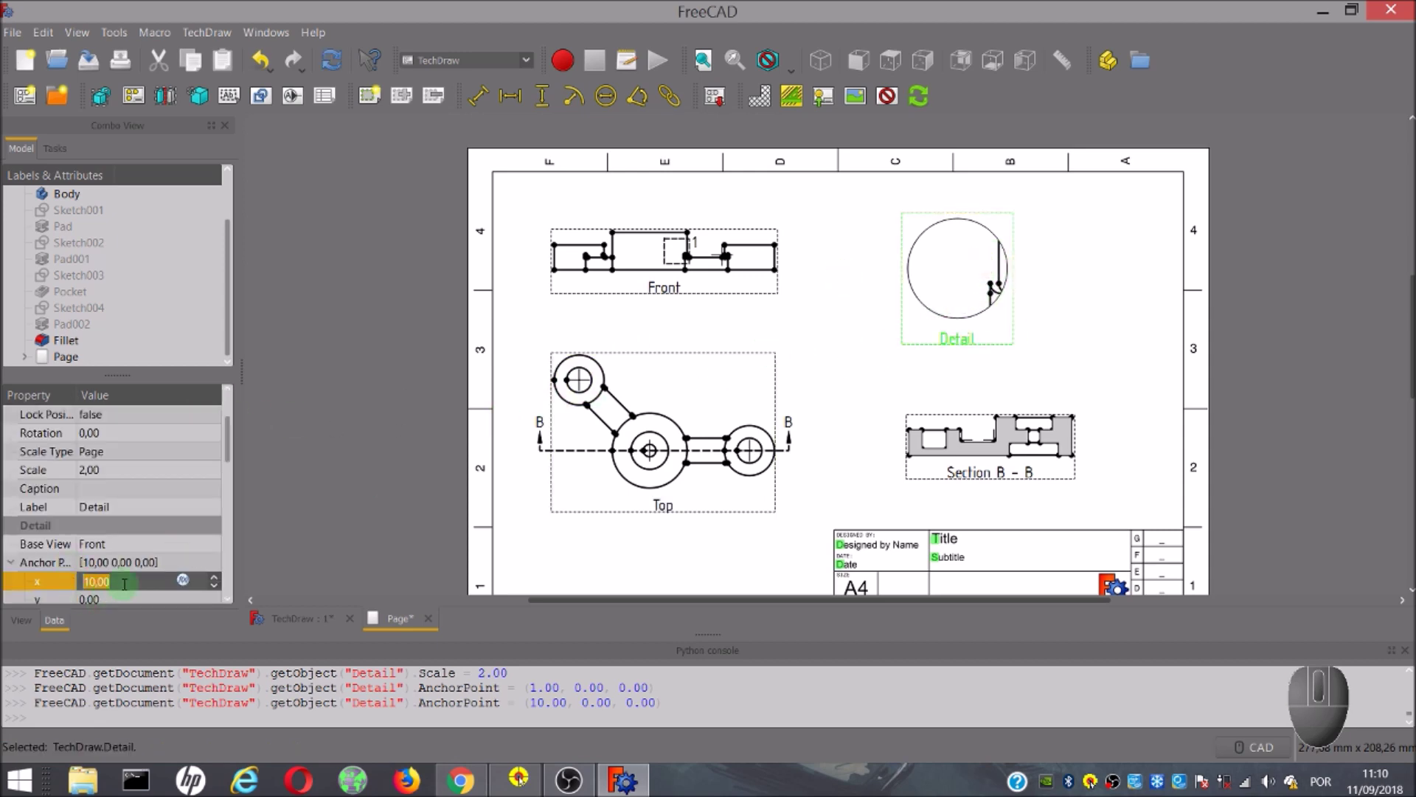
click(83, 581)
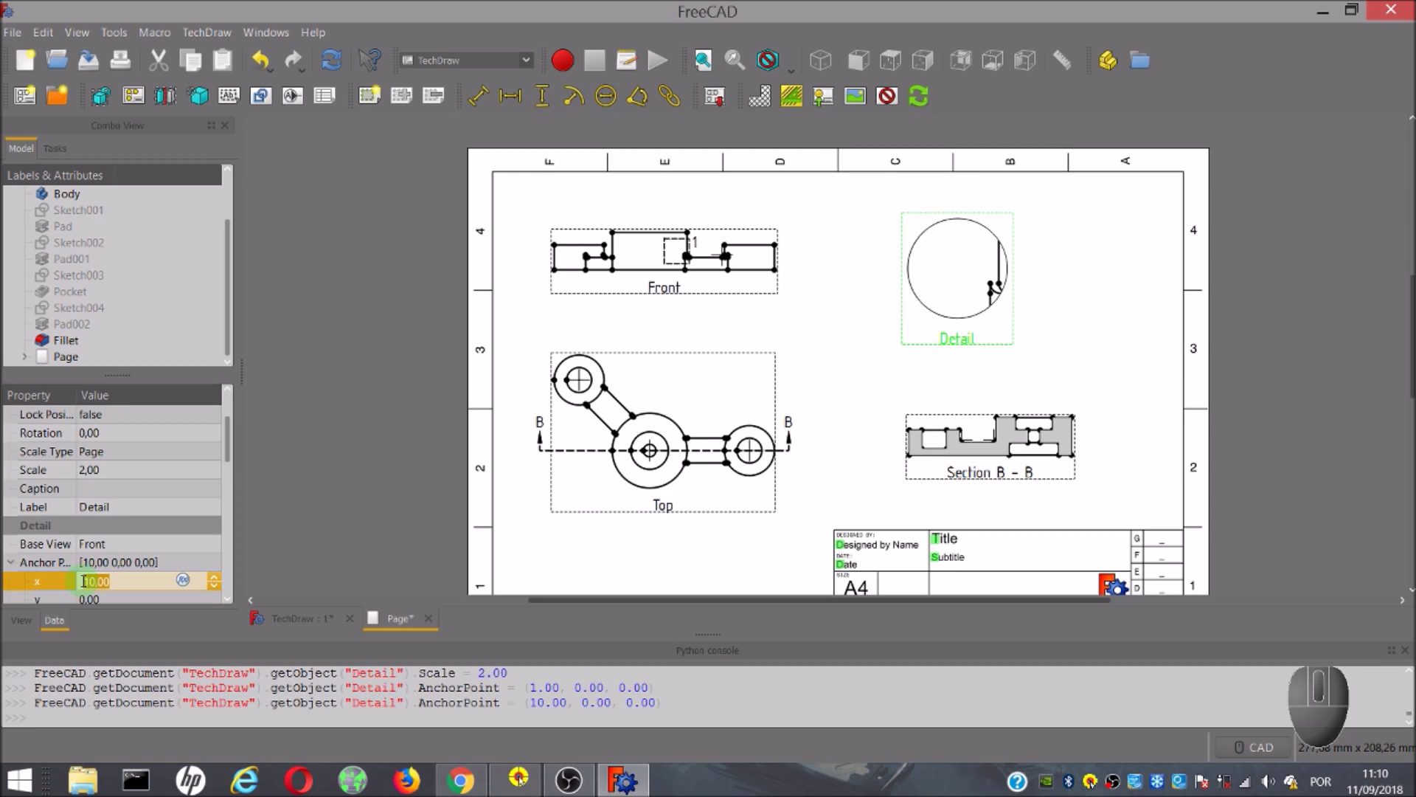
text(15)
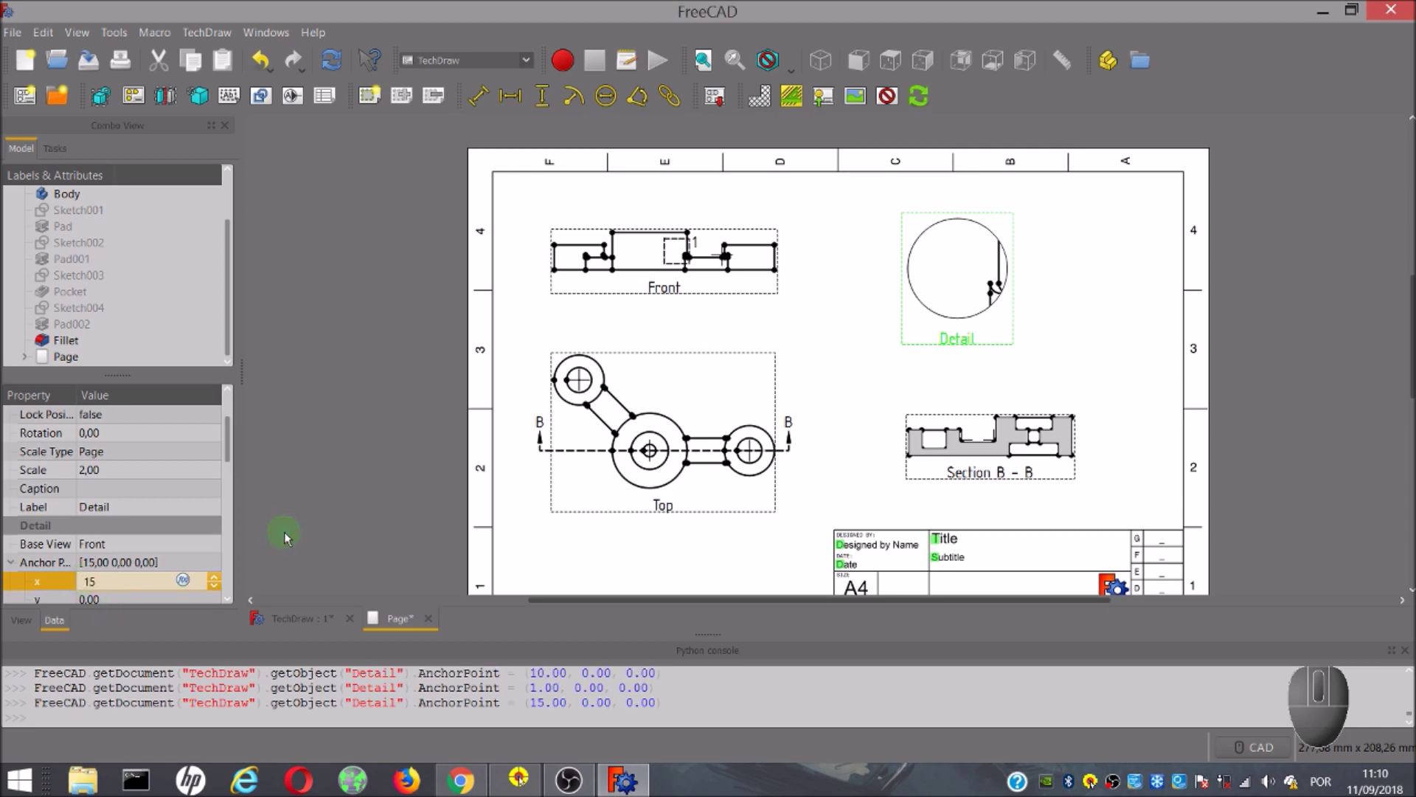
click(285, 532)
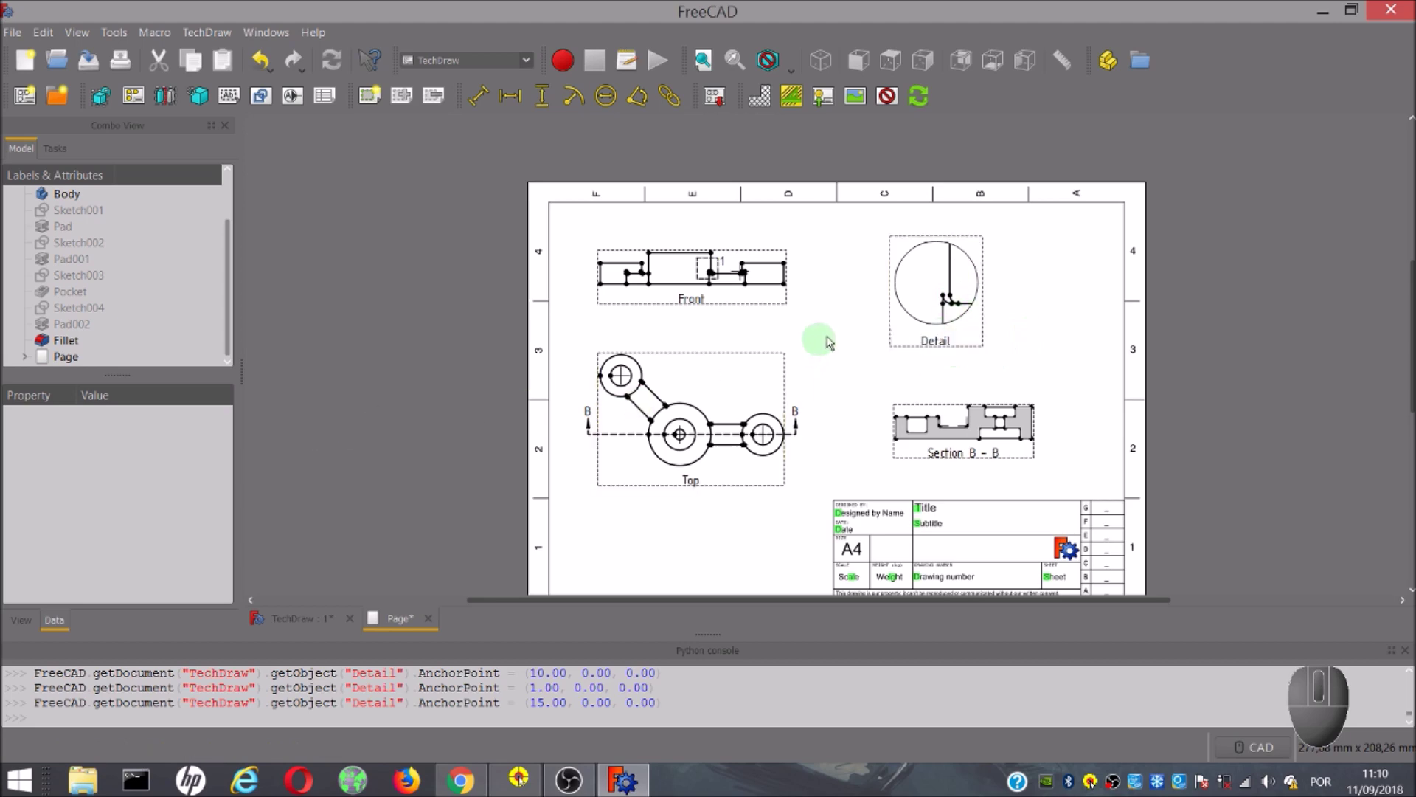
- Set the X coordinate of the detail view's anchor point to 18 and apply it
click(894, 325)
click(132, 579)
drag(132, 579, 82, 580)
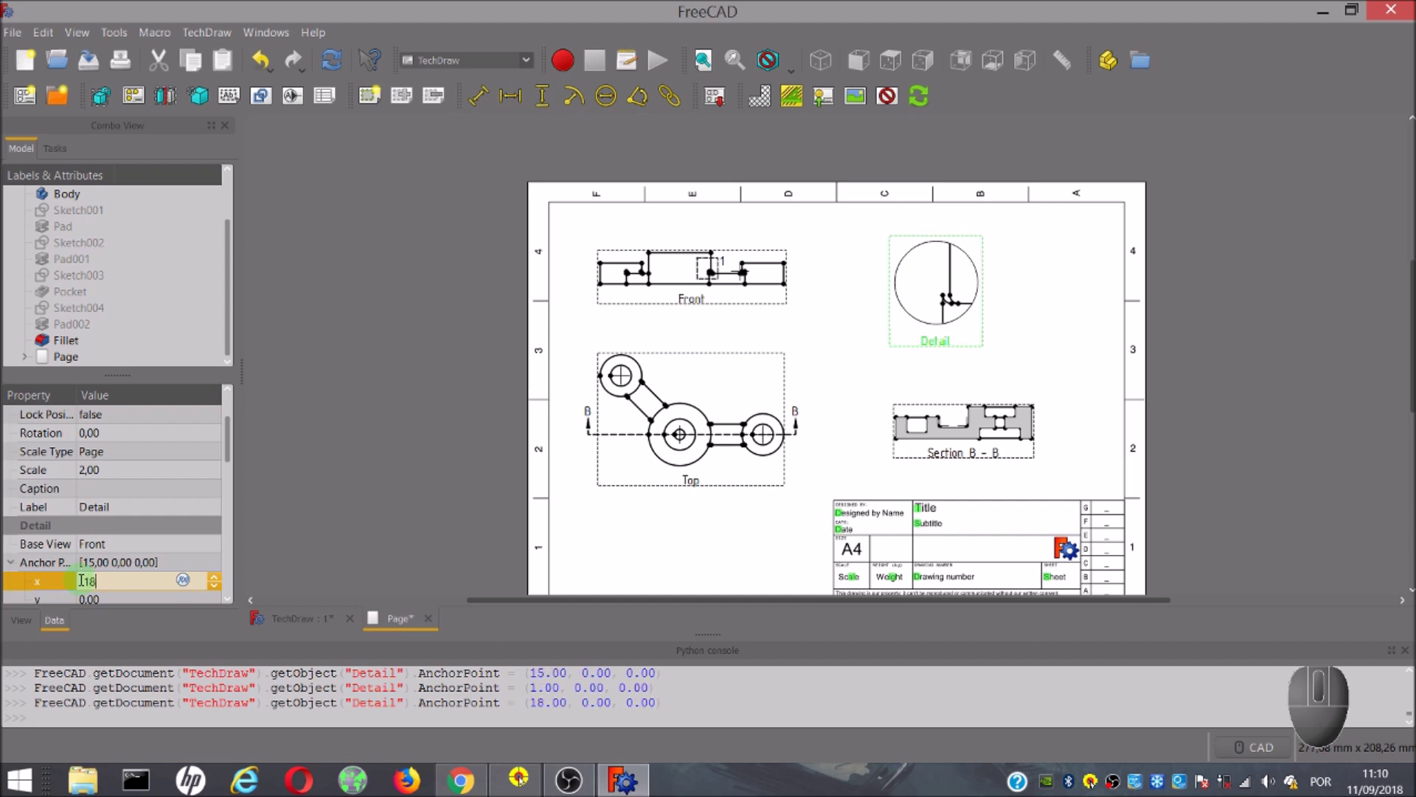
text(18)
key(Return)
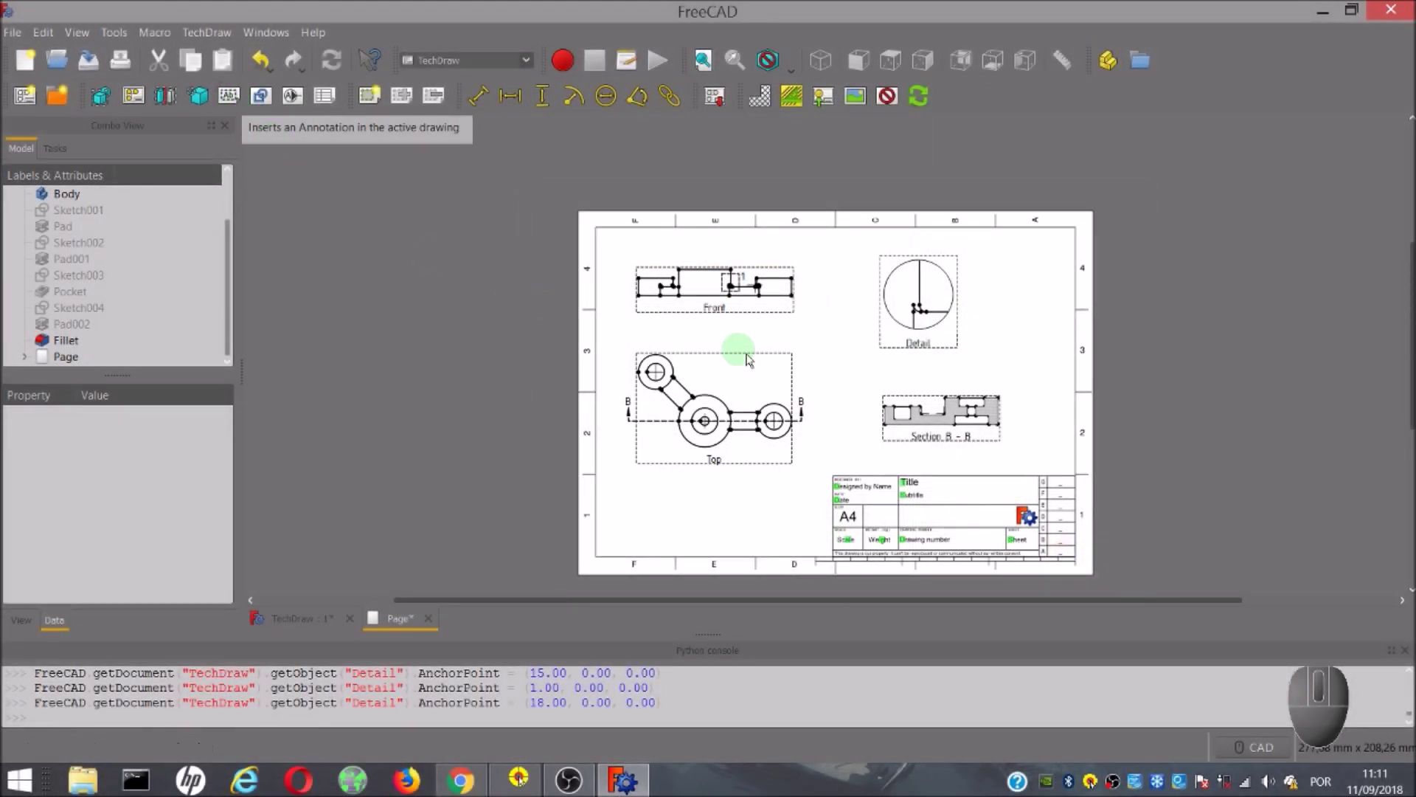
- Move the detail view closer to the Front view and insert a text annotation, placing it beside the detail above the section view
mouse_move(903, 334)
mouse_down()
mouse_move(848, 328)
mouse_move(852, 346)
mouse_up()
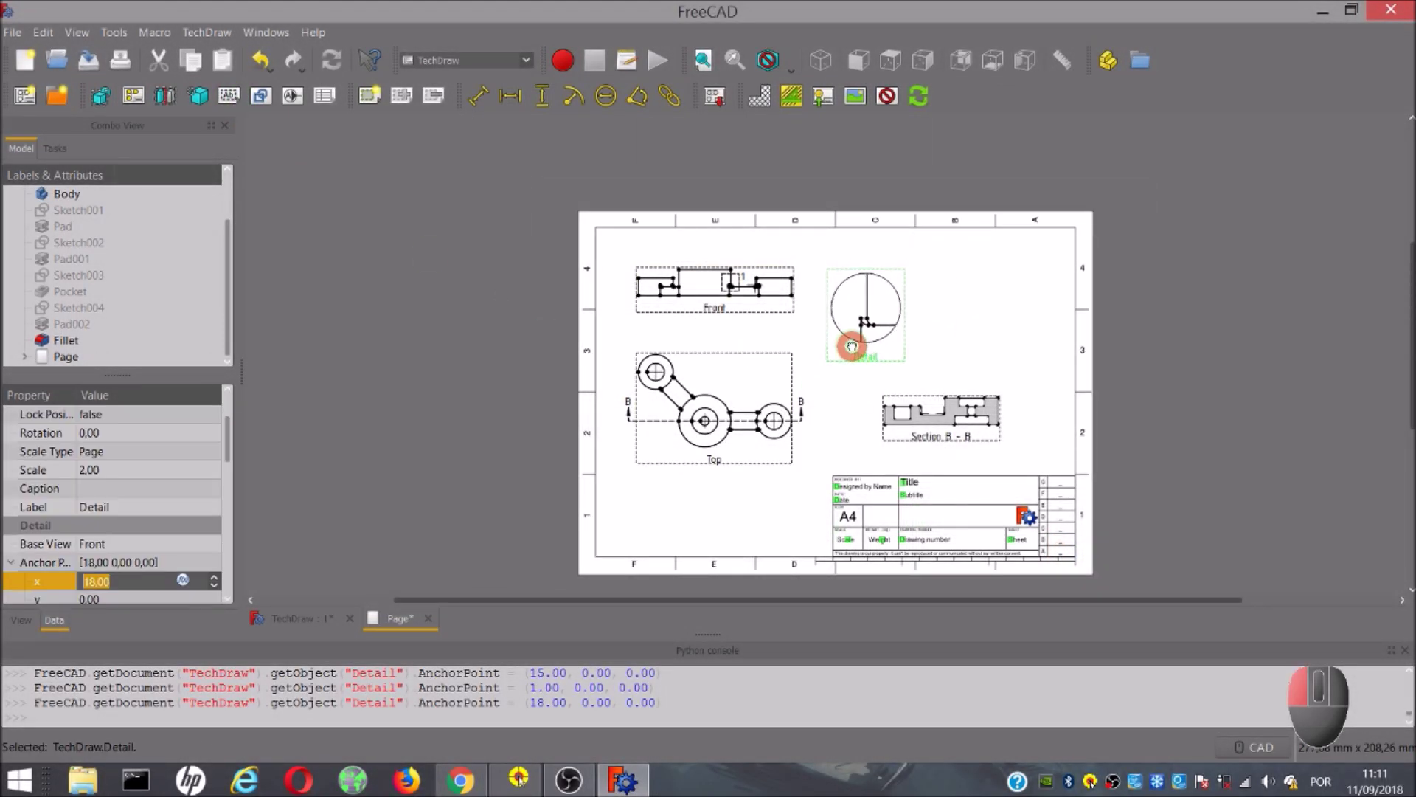
click(229, 95)
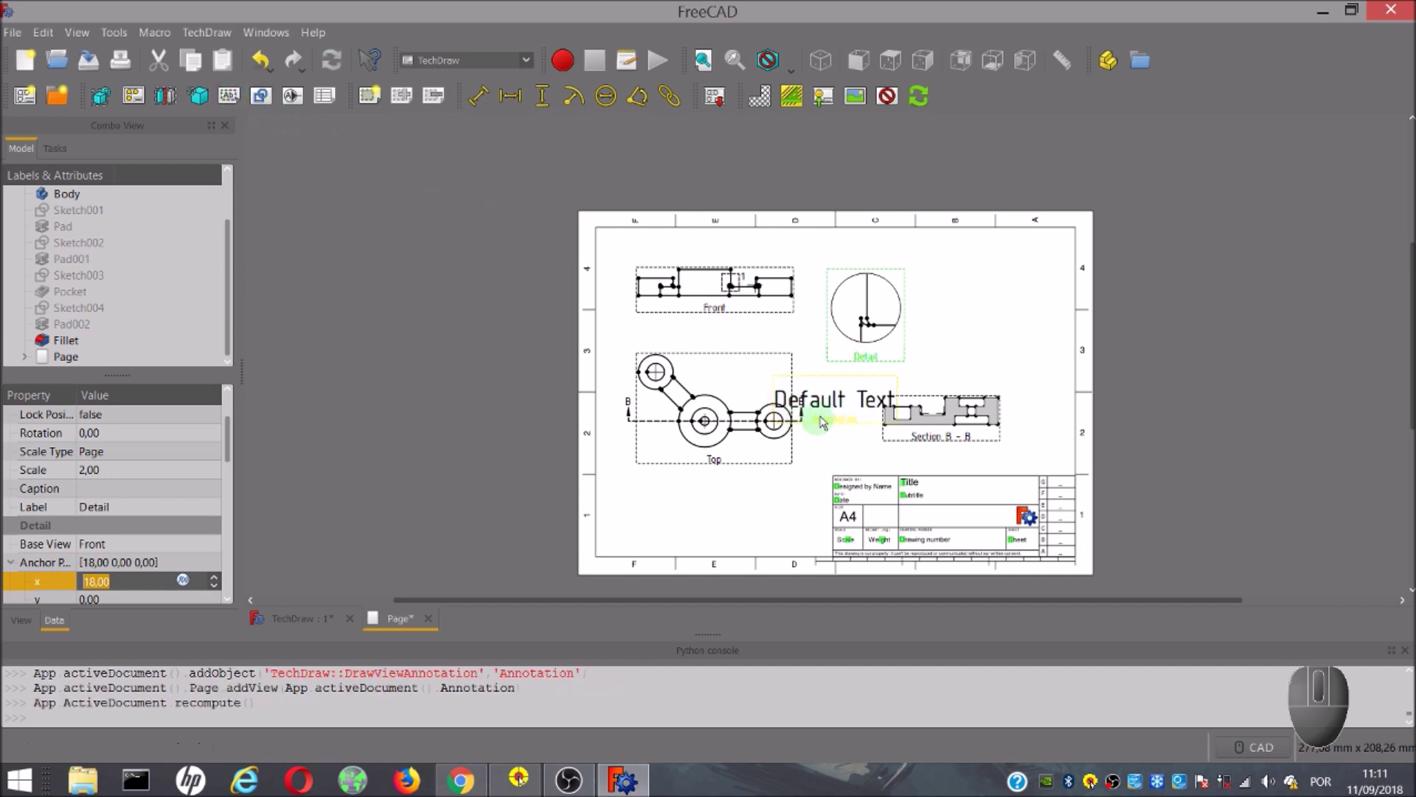
drag(832, 405, 987, 312)
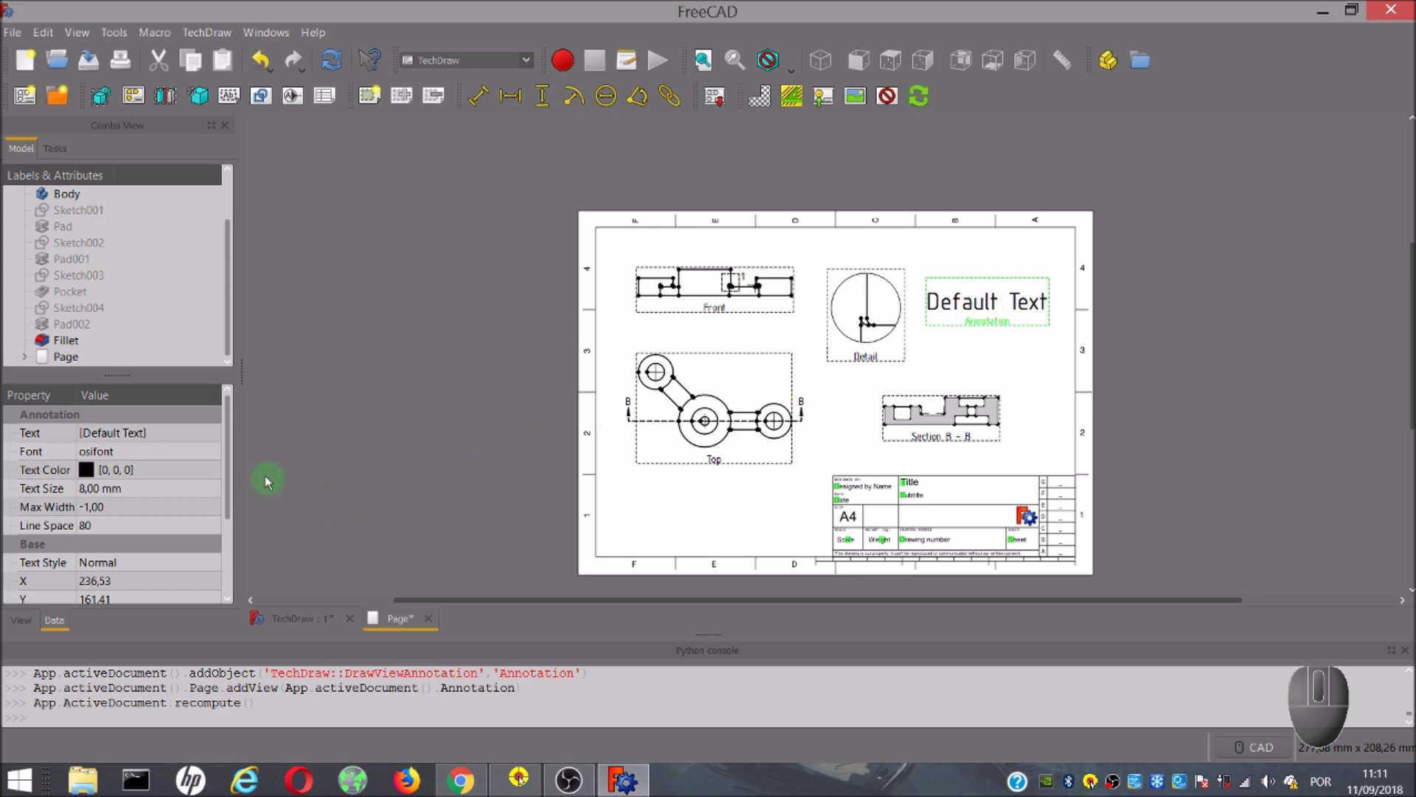
- Try to replace the annotation's text directly in its Text property with "Open Source"
click(177, 434)
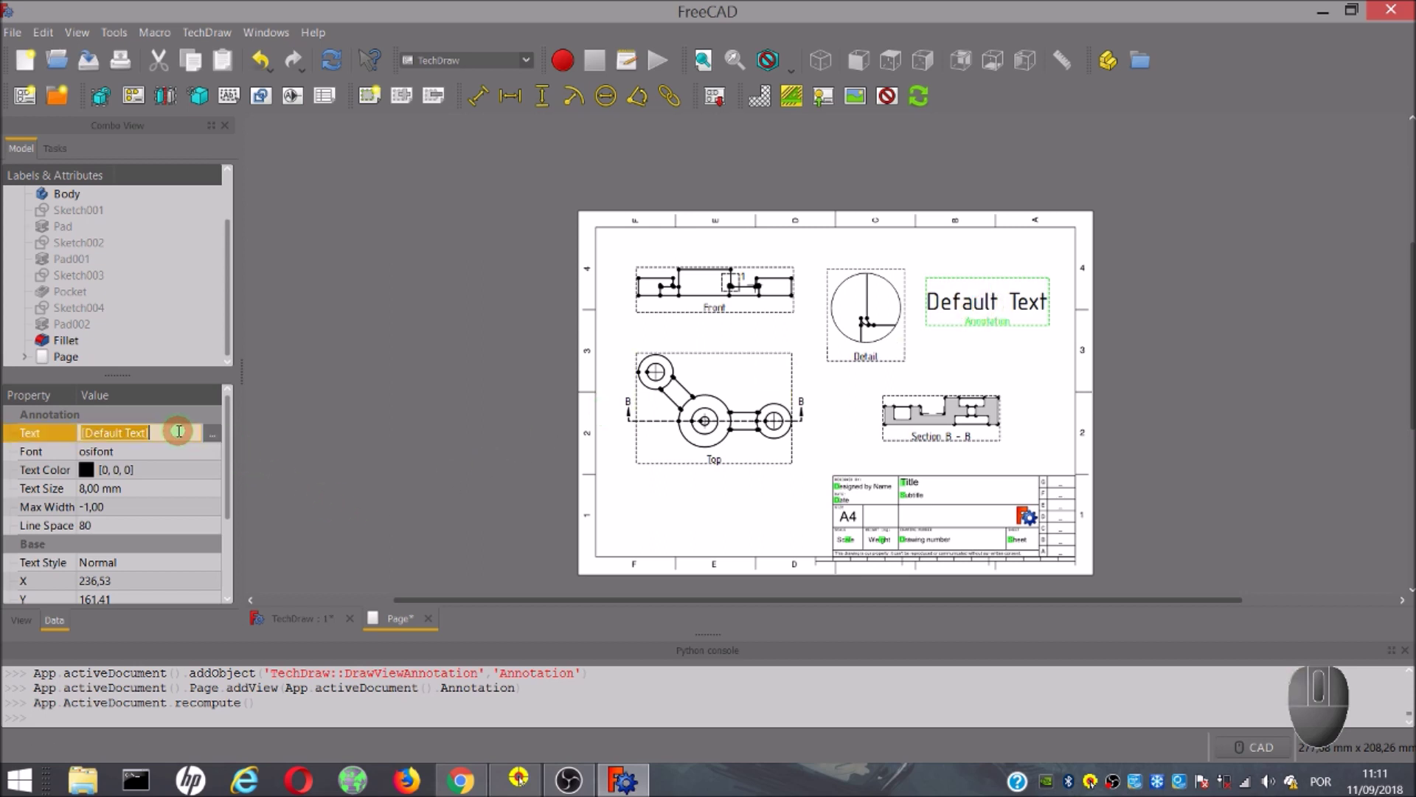
click(159, 435)
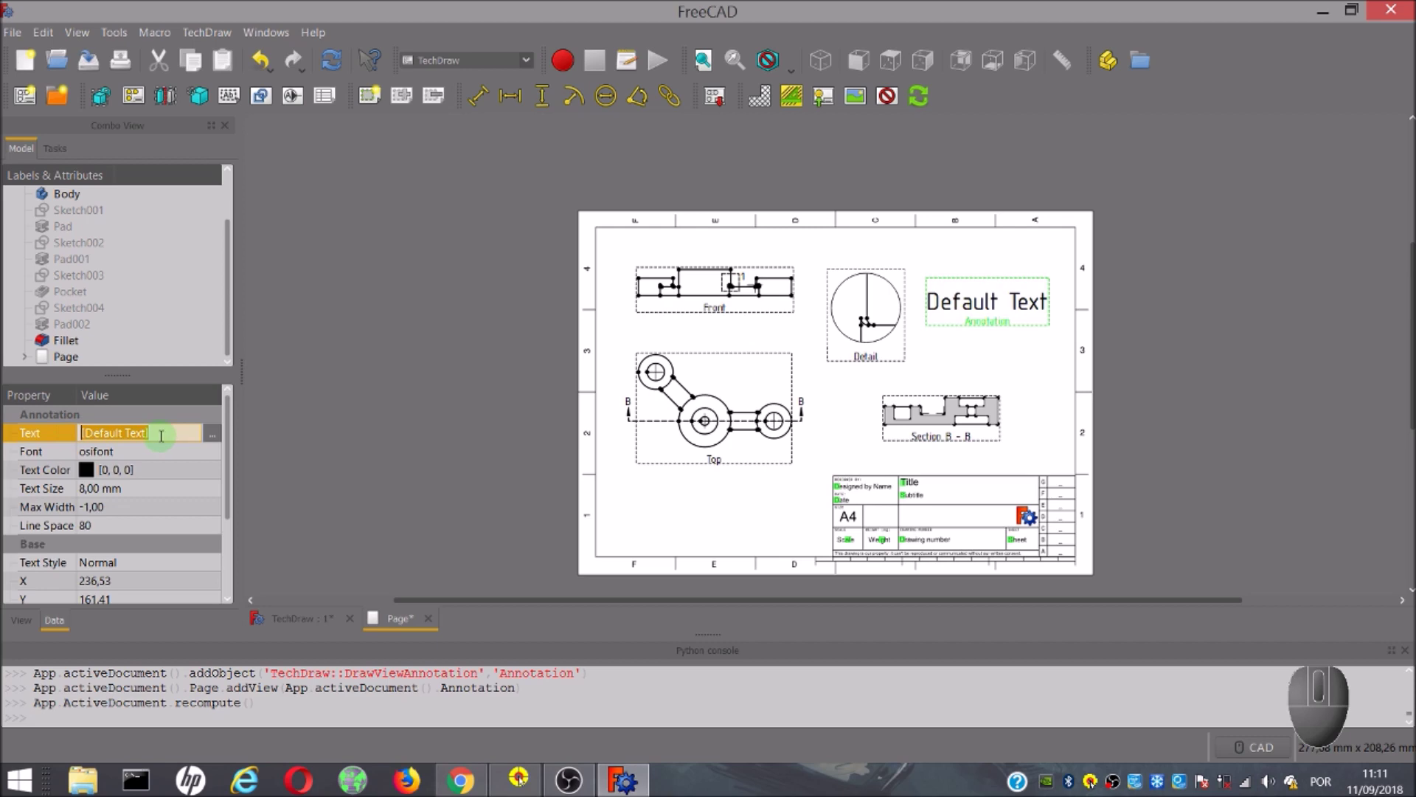
key(BackSpace)
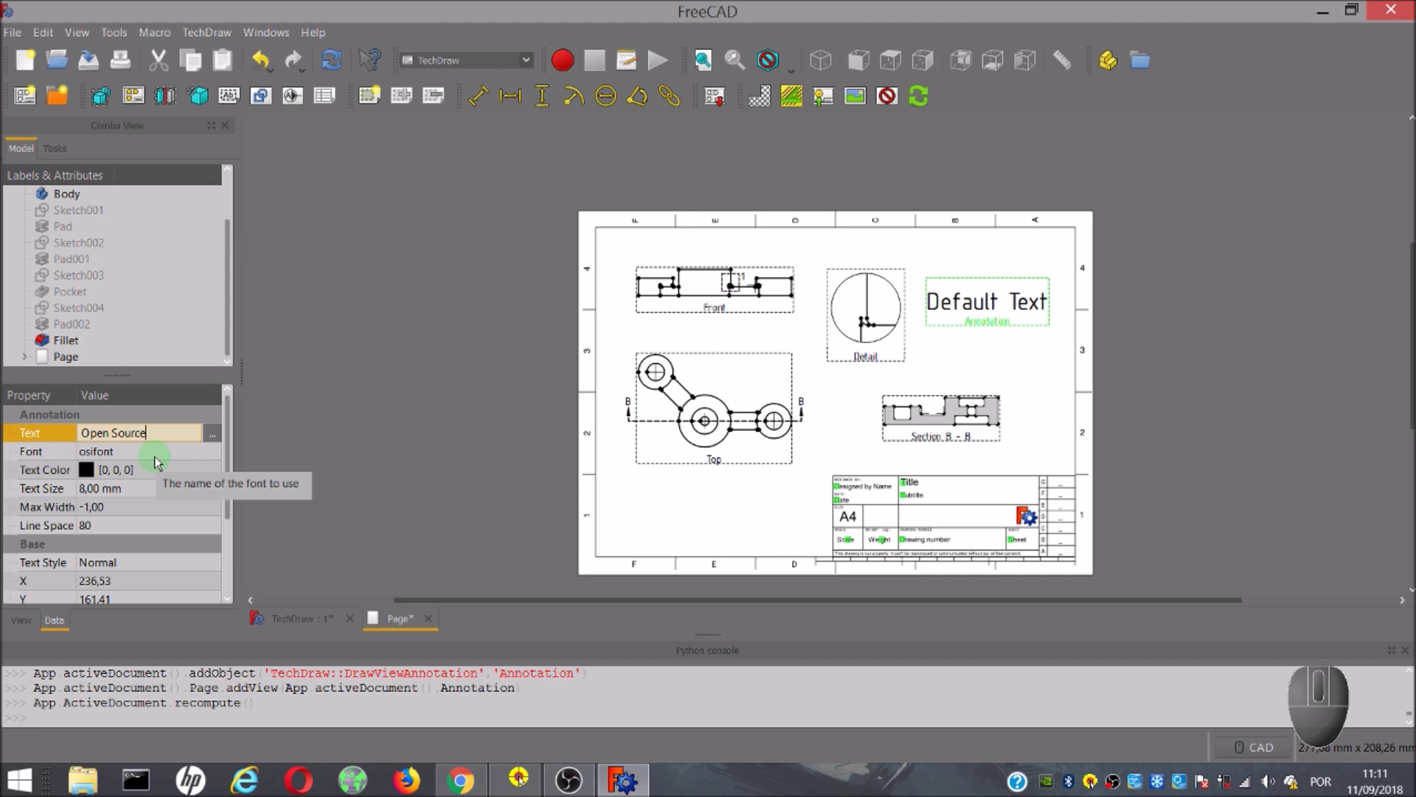
key(Return)
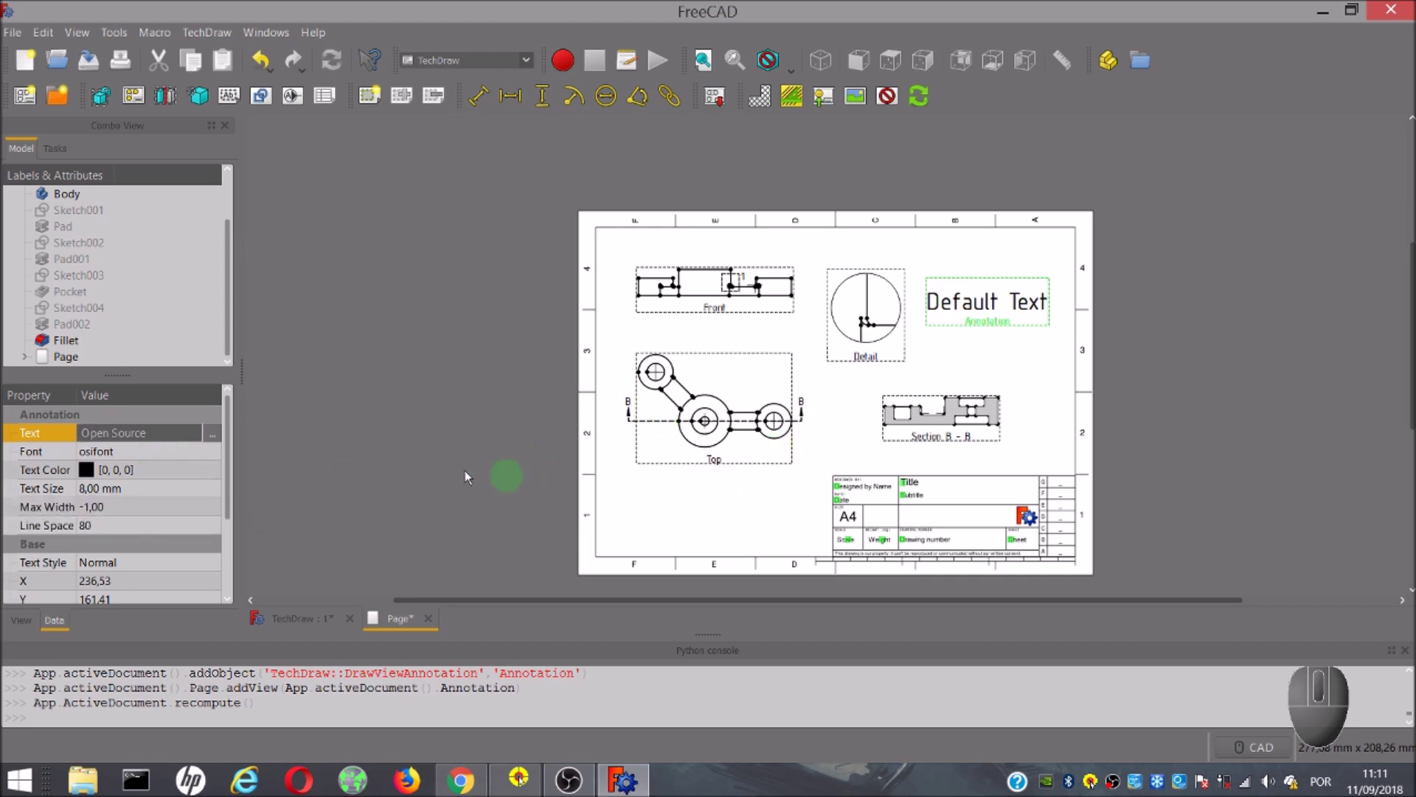
click(967, 347)
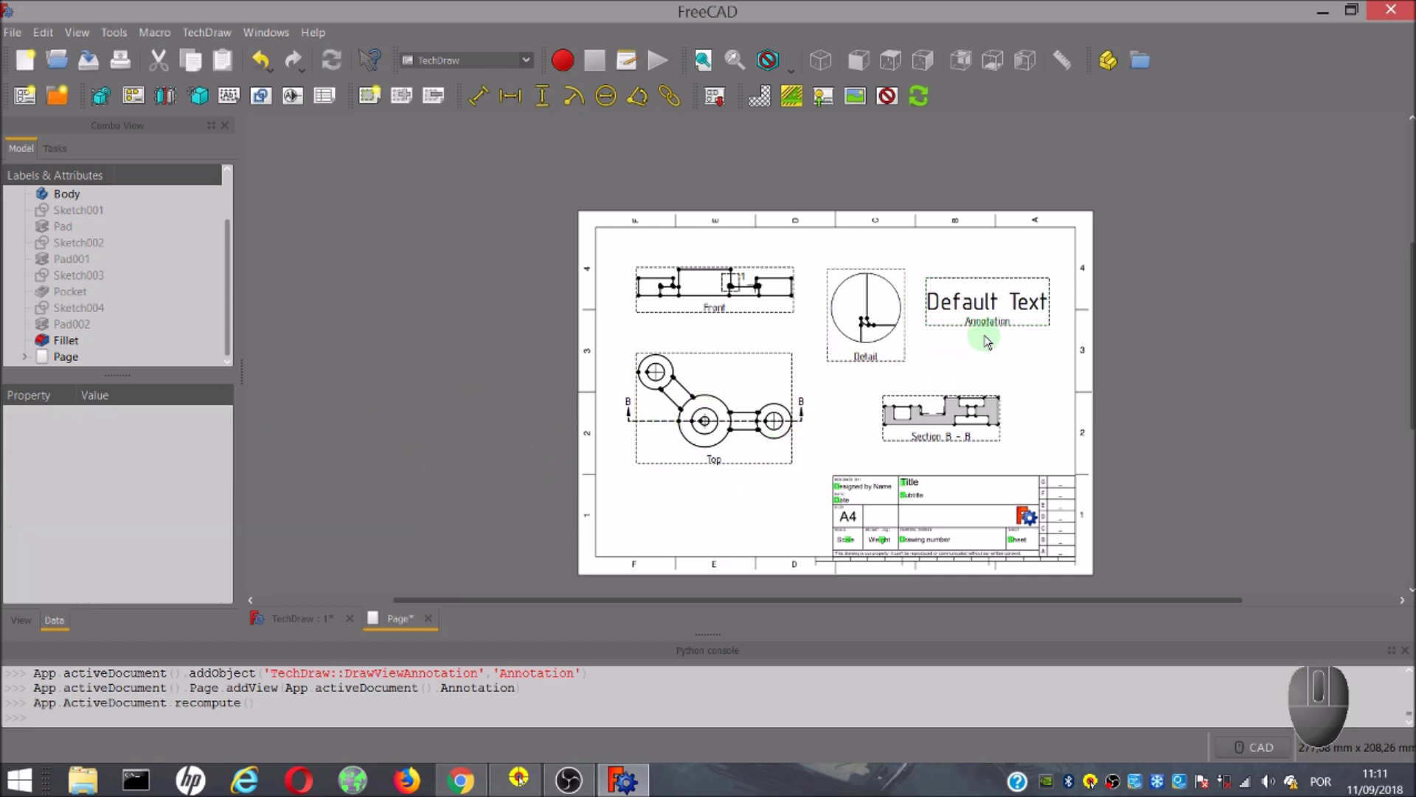
- Replace the annotation's default text with "Open Source" in its text list editor
click(972, 315)
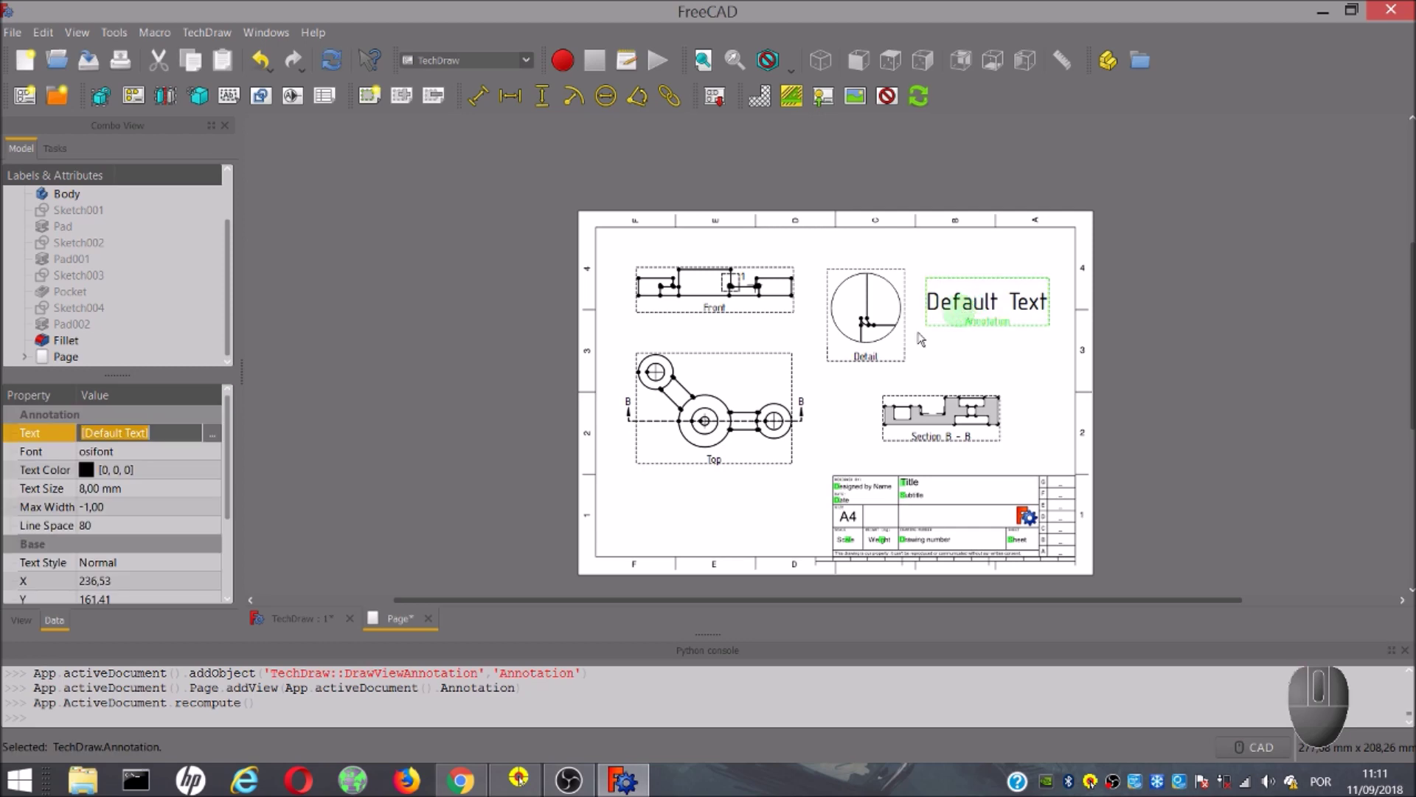
click(212, 435)
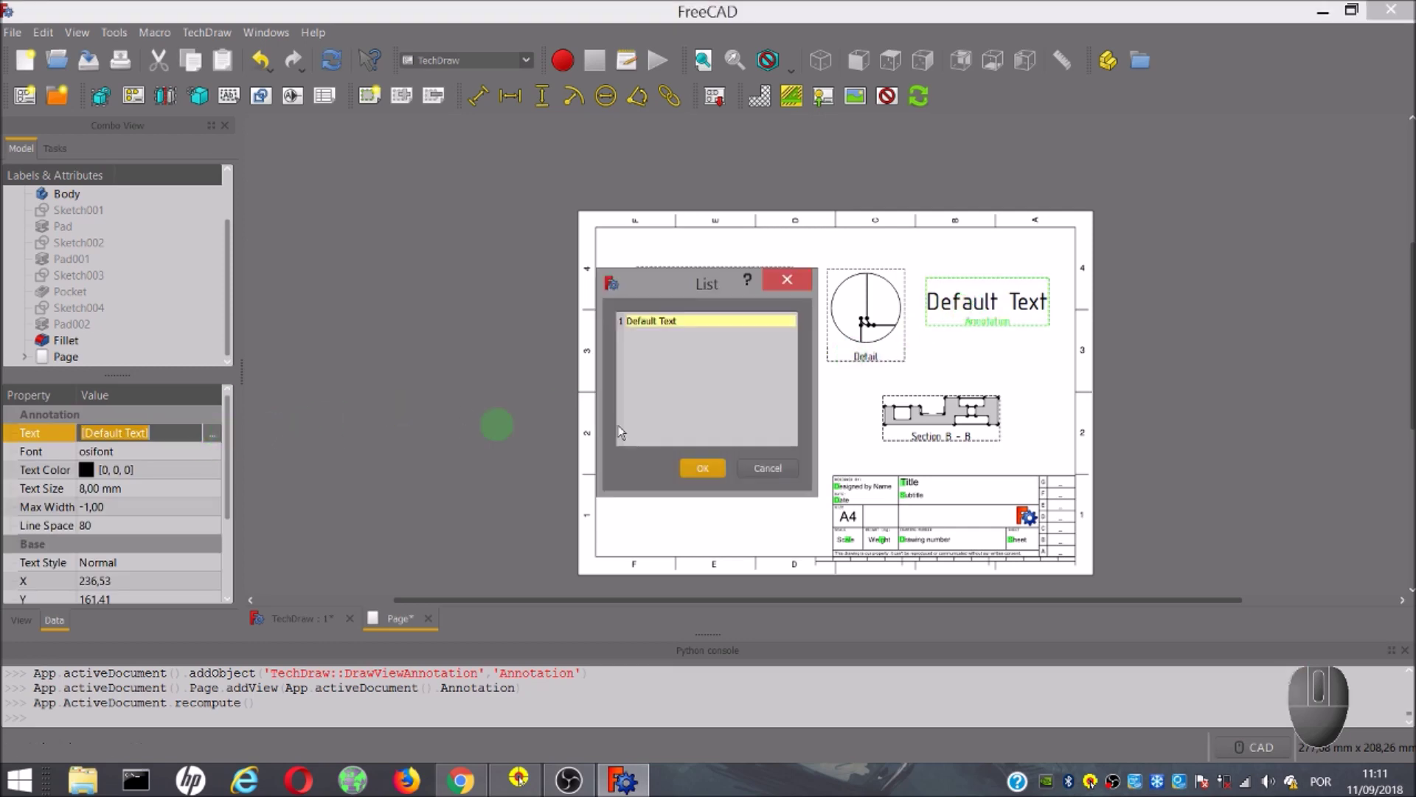
click(682, 321)
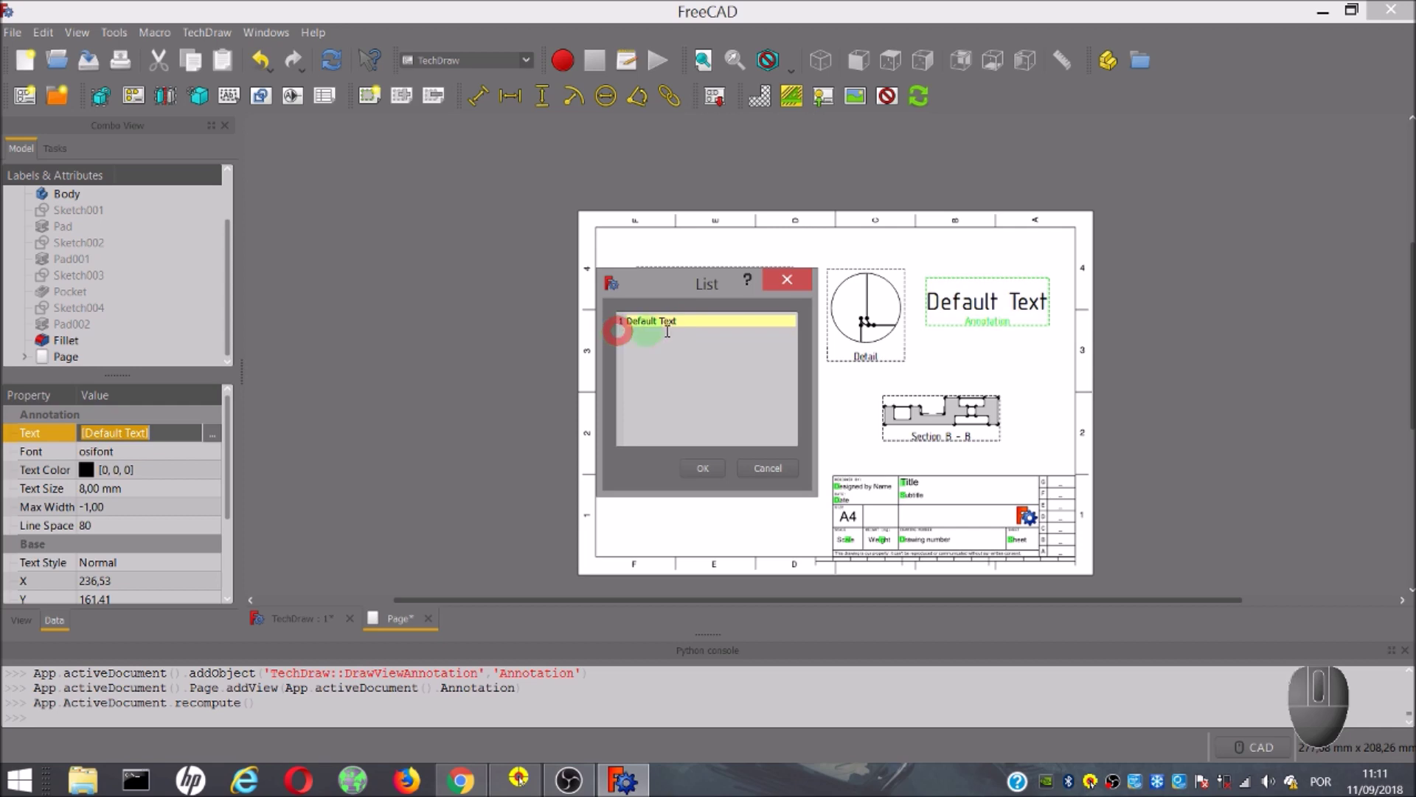
key(BackSpace)
key(BackSpace)
key(BackSpace)
key(BackSpace)
key(BackSpace)
key(BackSpace)
key(BackSpace)
key(BackSpace)
key(BackSpace)
key(BackSpace)
key(BackSpace)
key(BackSpace)
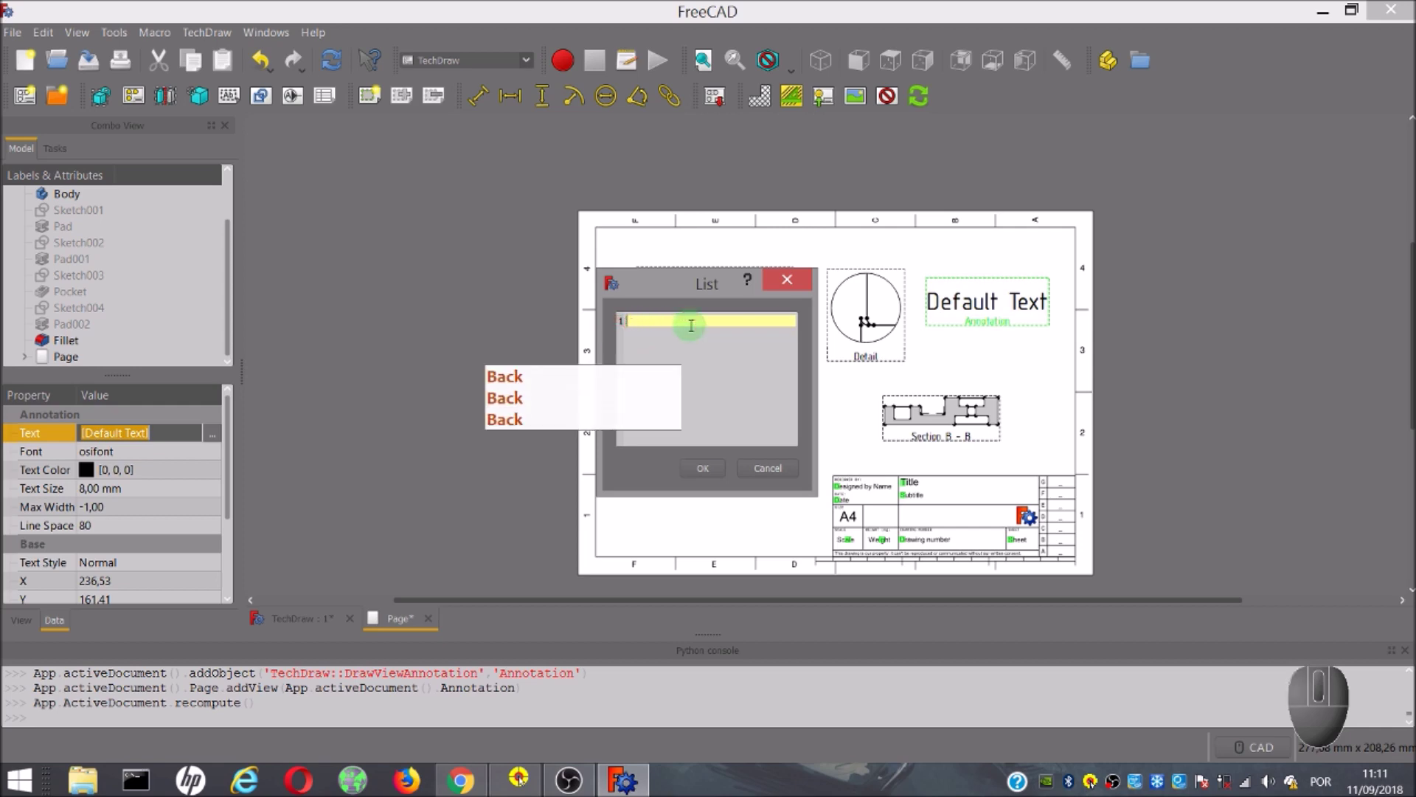
text(Open)
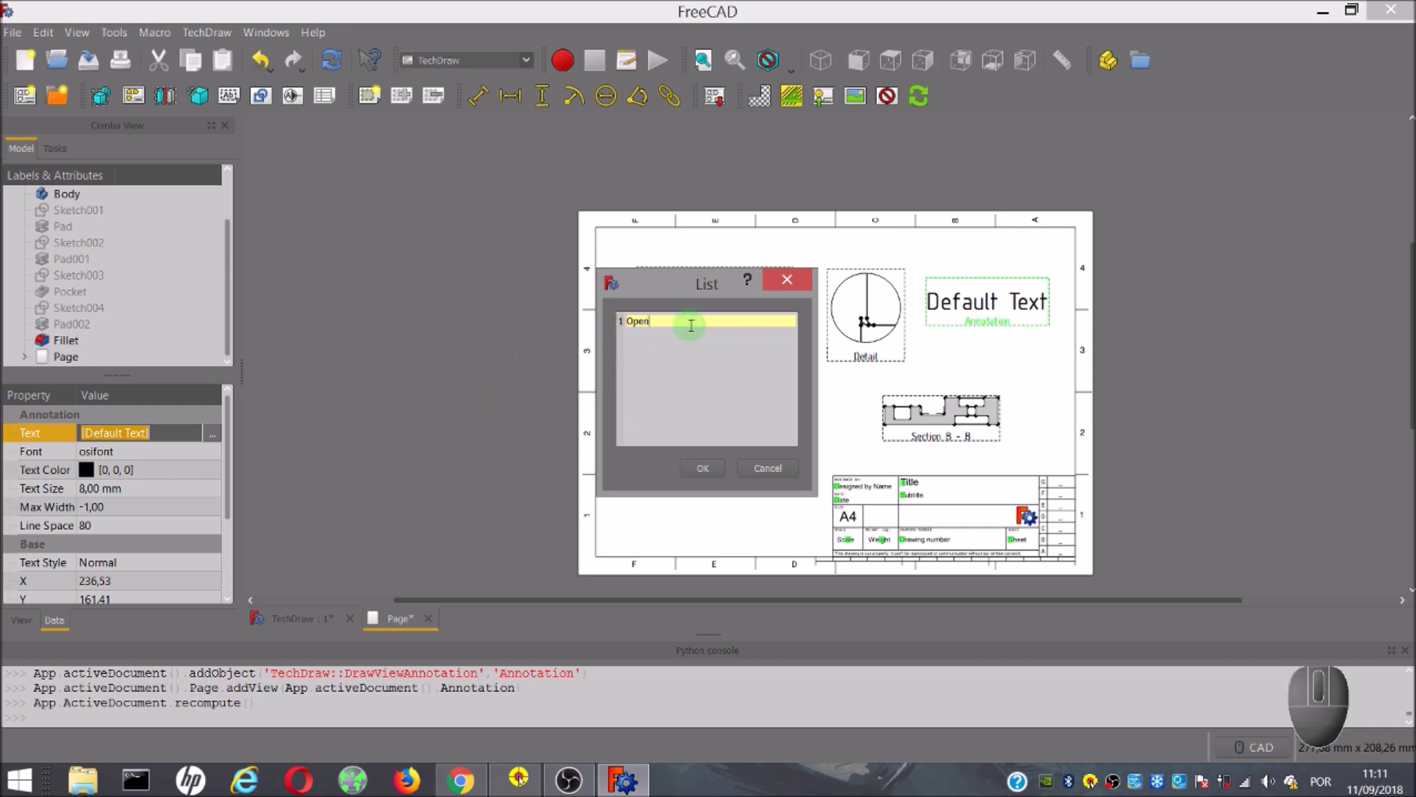
text( Source)
click(701, 467)
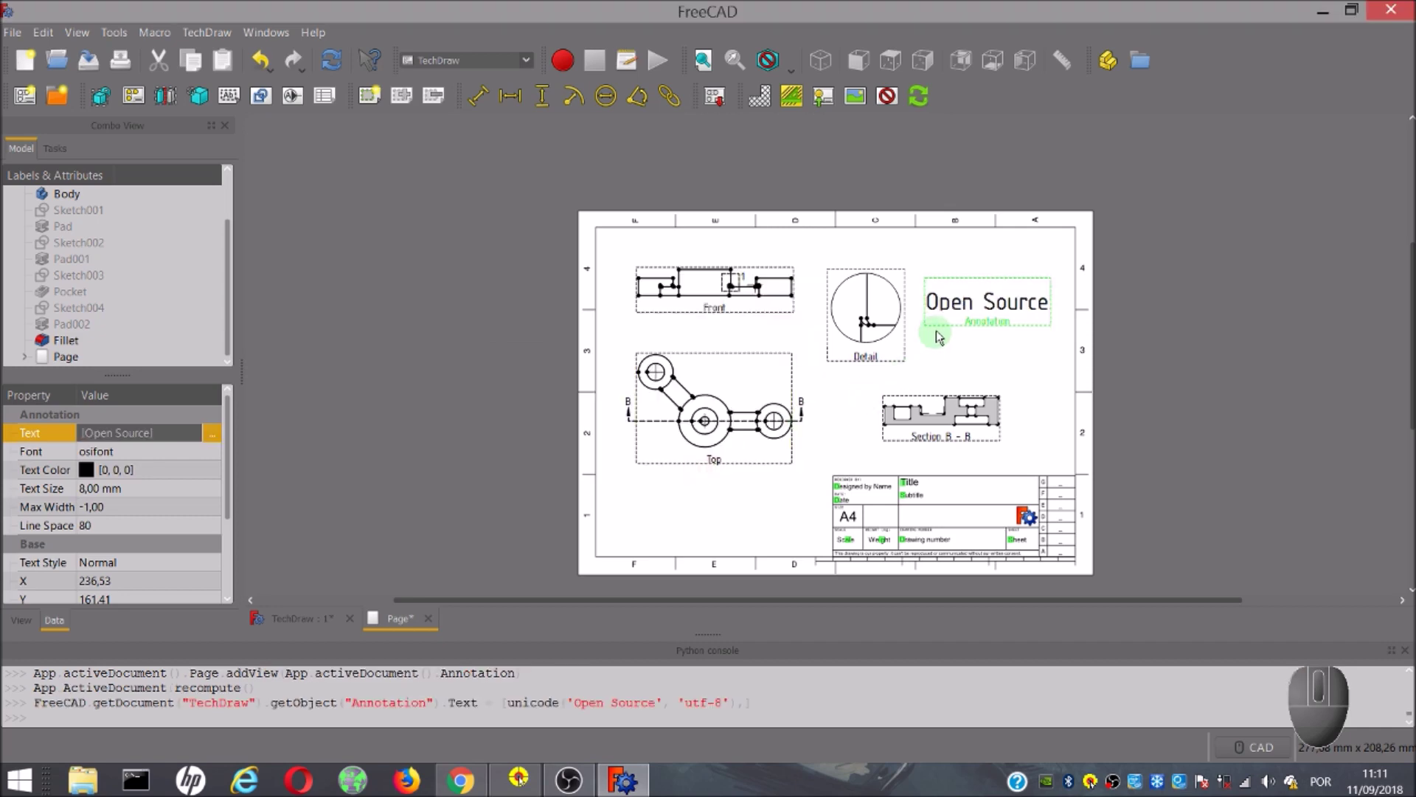
- Move the "Open Source" annotation slightly down and to the right on the page
click(977, 333)
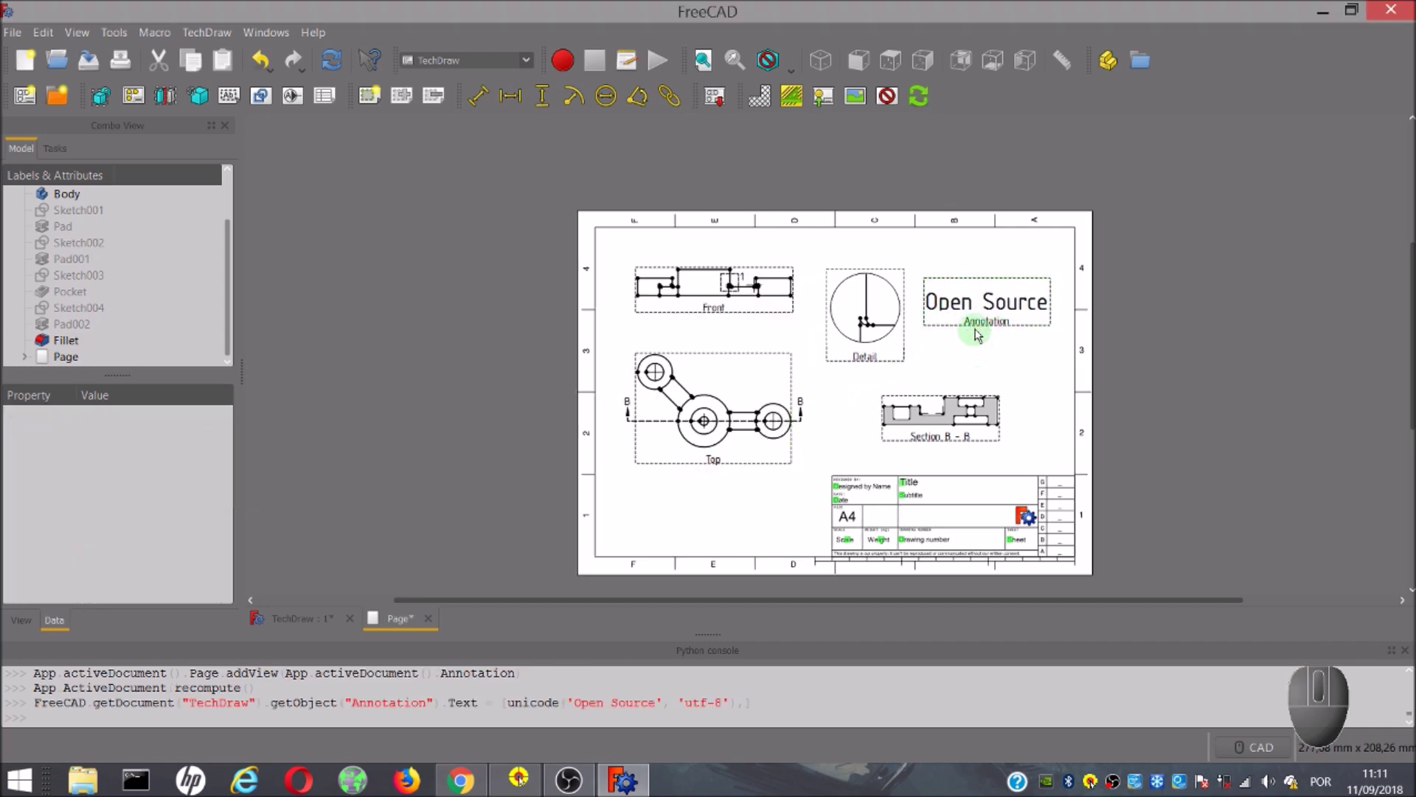
drag(983, 322, 997, 337)
click(1011, 367)
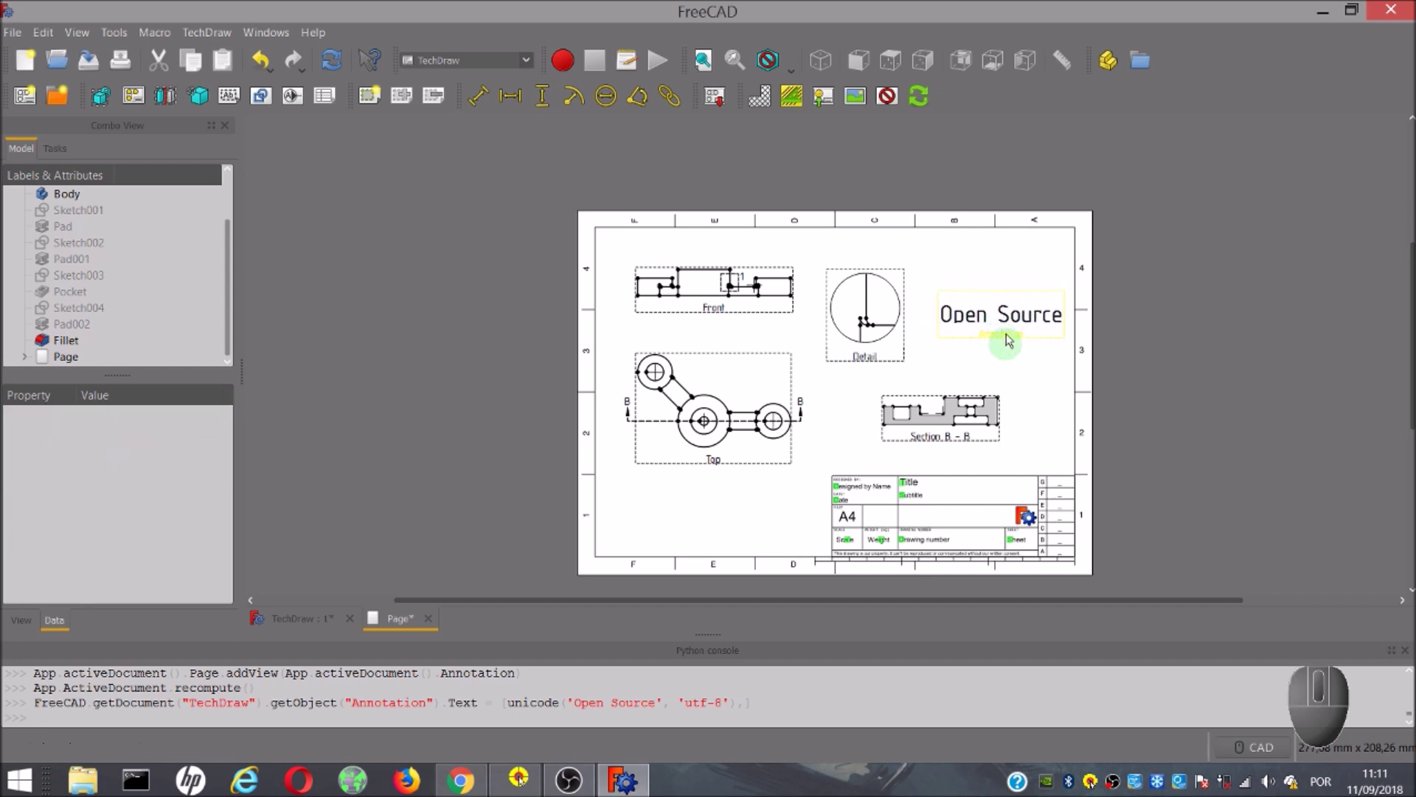
- Set the annotation's text size to 3 mm and shift it a little farther right
click(1008, 340)
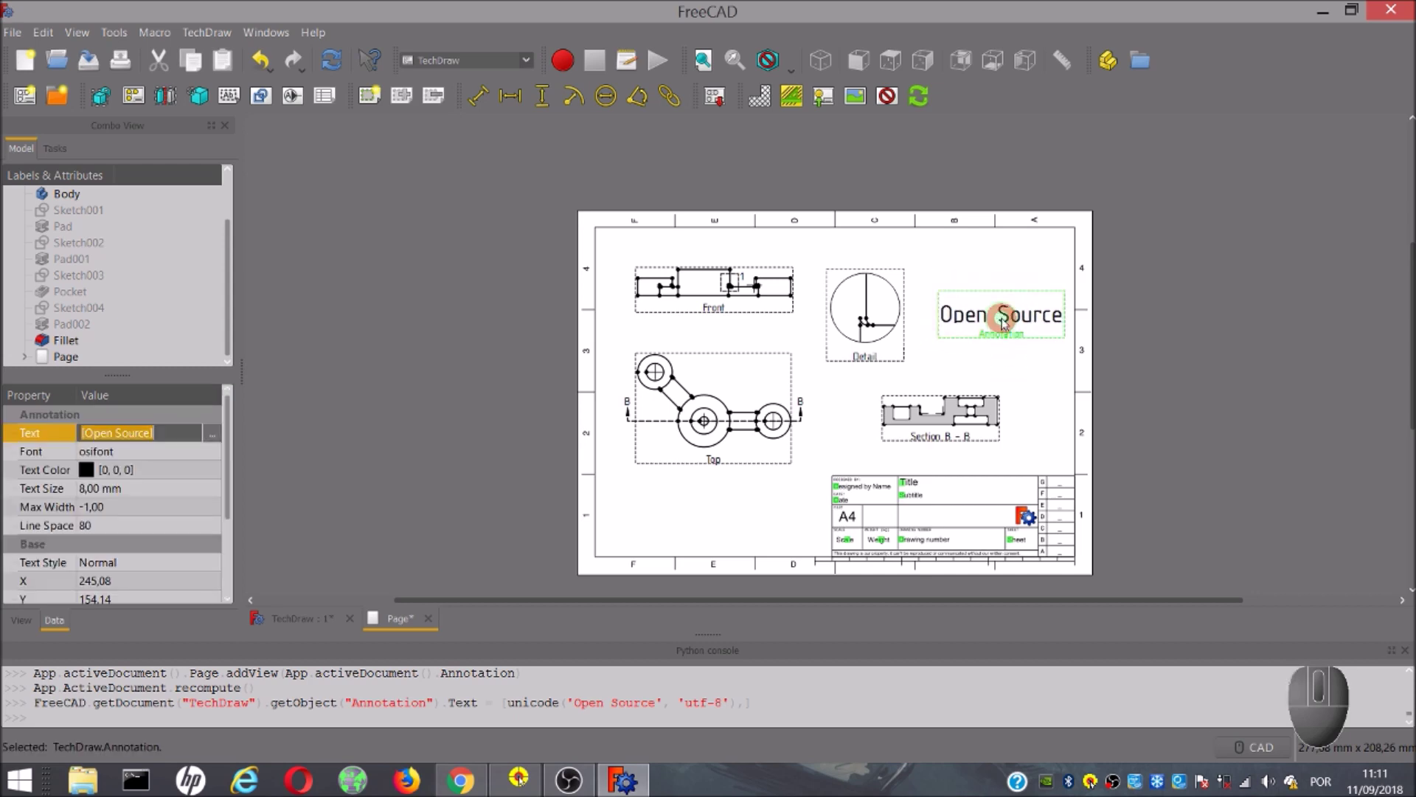
click(87, 490)
click(213, 496)
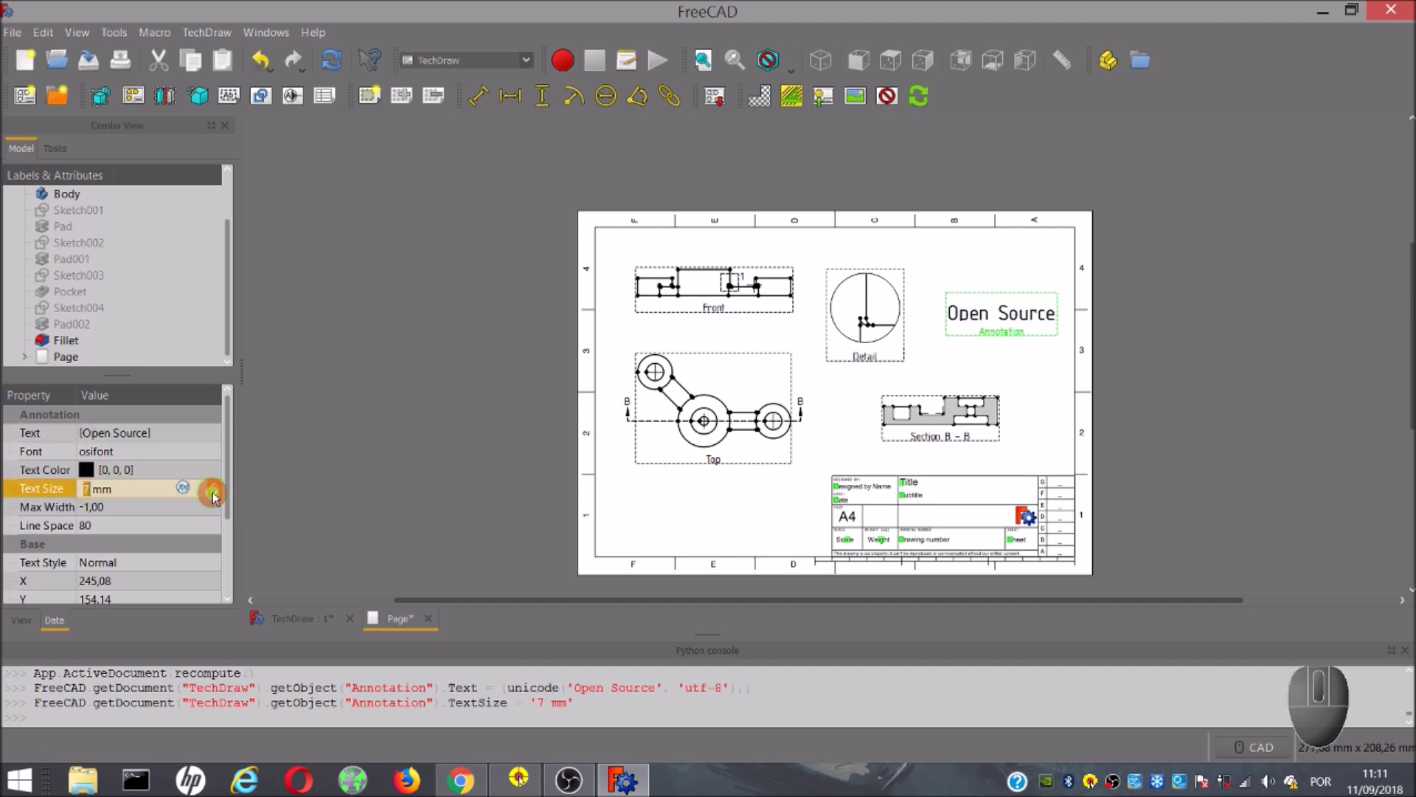
click(213, 497)
click(212, 496)
click(212, 496)
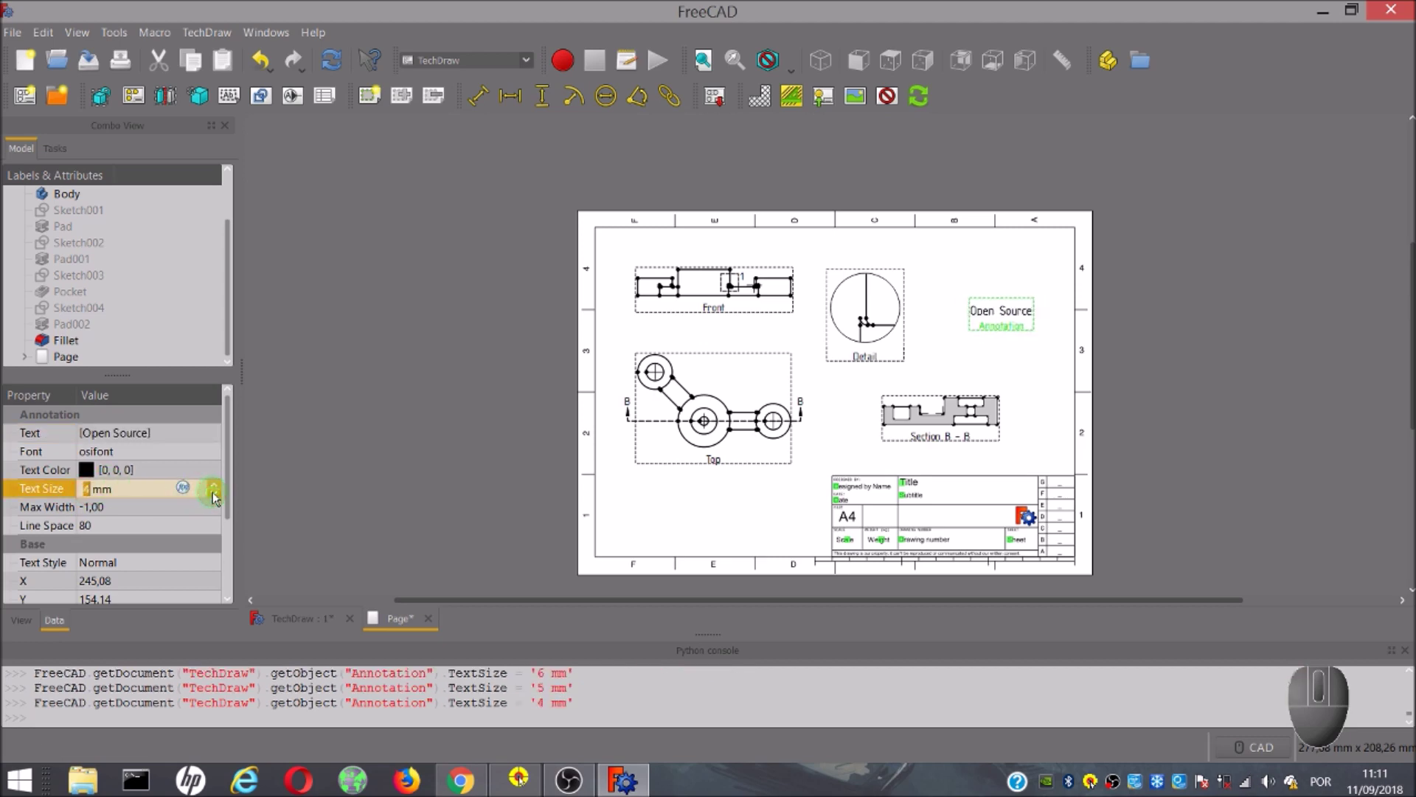
click(212, 497)
click(214, 496)
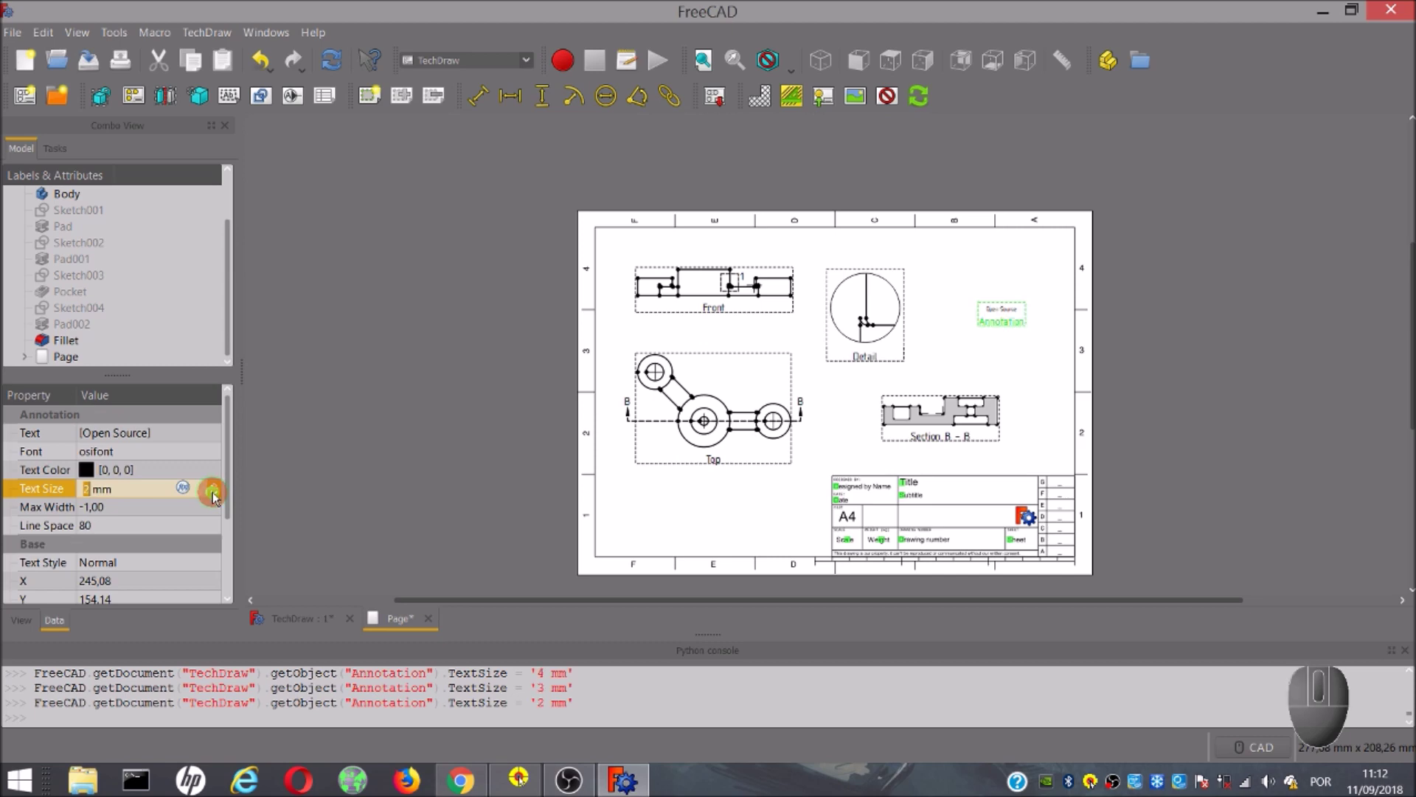
click(213, 484)
click(213, 484)
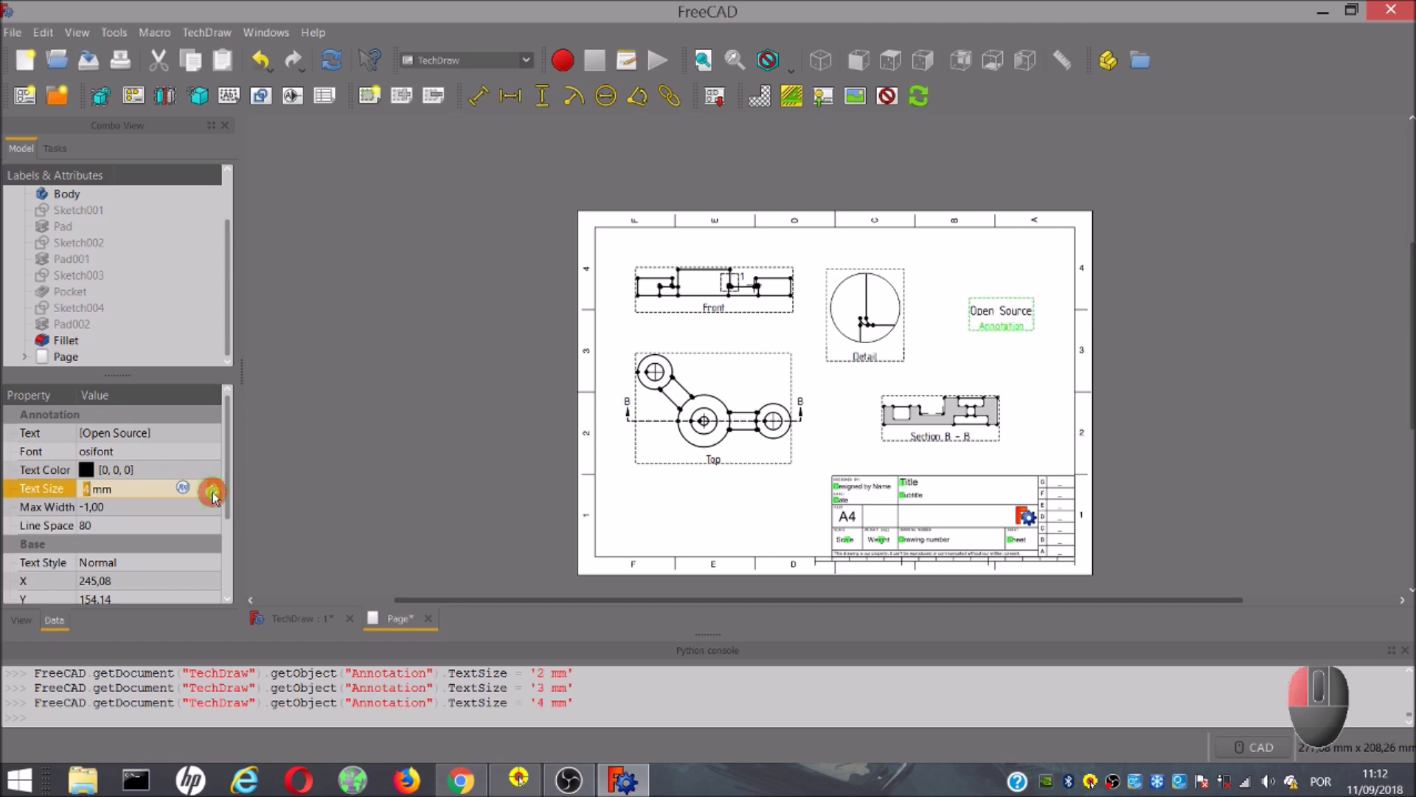
click(213, 493)
click(344, 459)
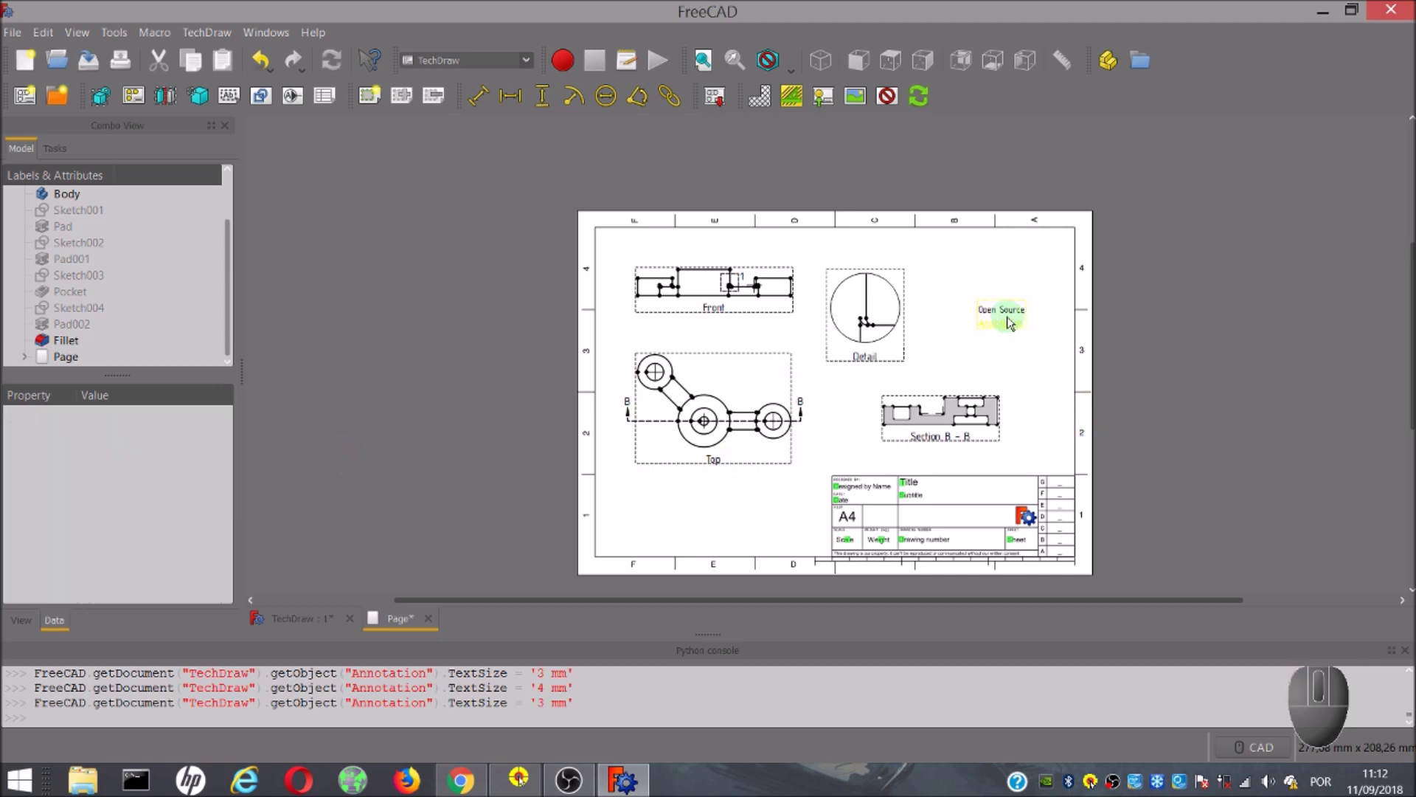
drag(1003, 314, 1023, 314)
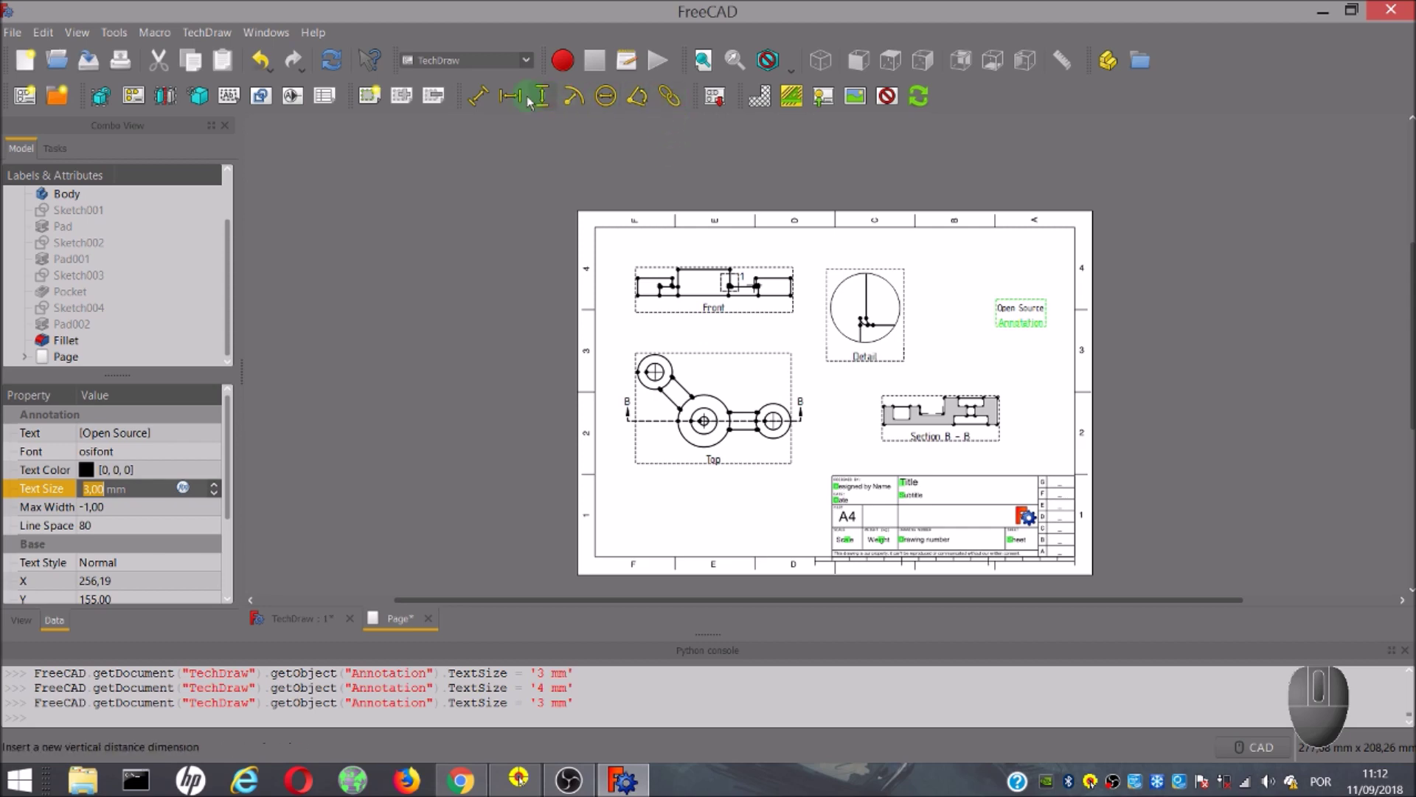
click(481, 98)
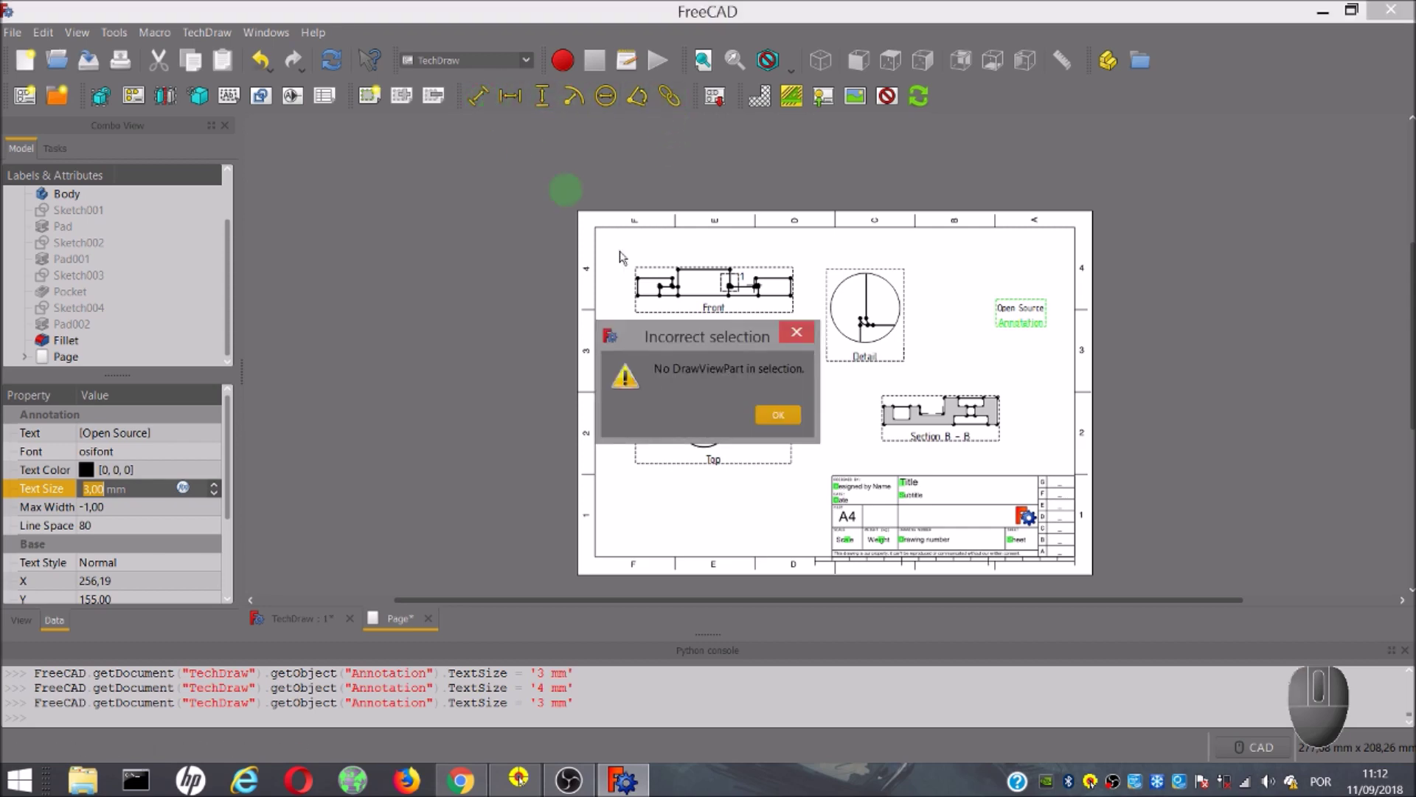
click(778, 415)
click(829, 393)
- Move the detail view farther right and slightly up, and move the Top view down away from the Front view
scroll(834, 369, up, 1)
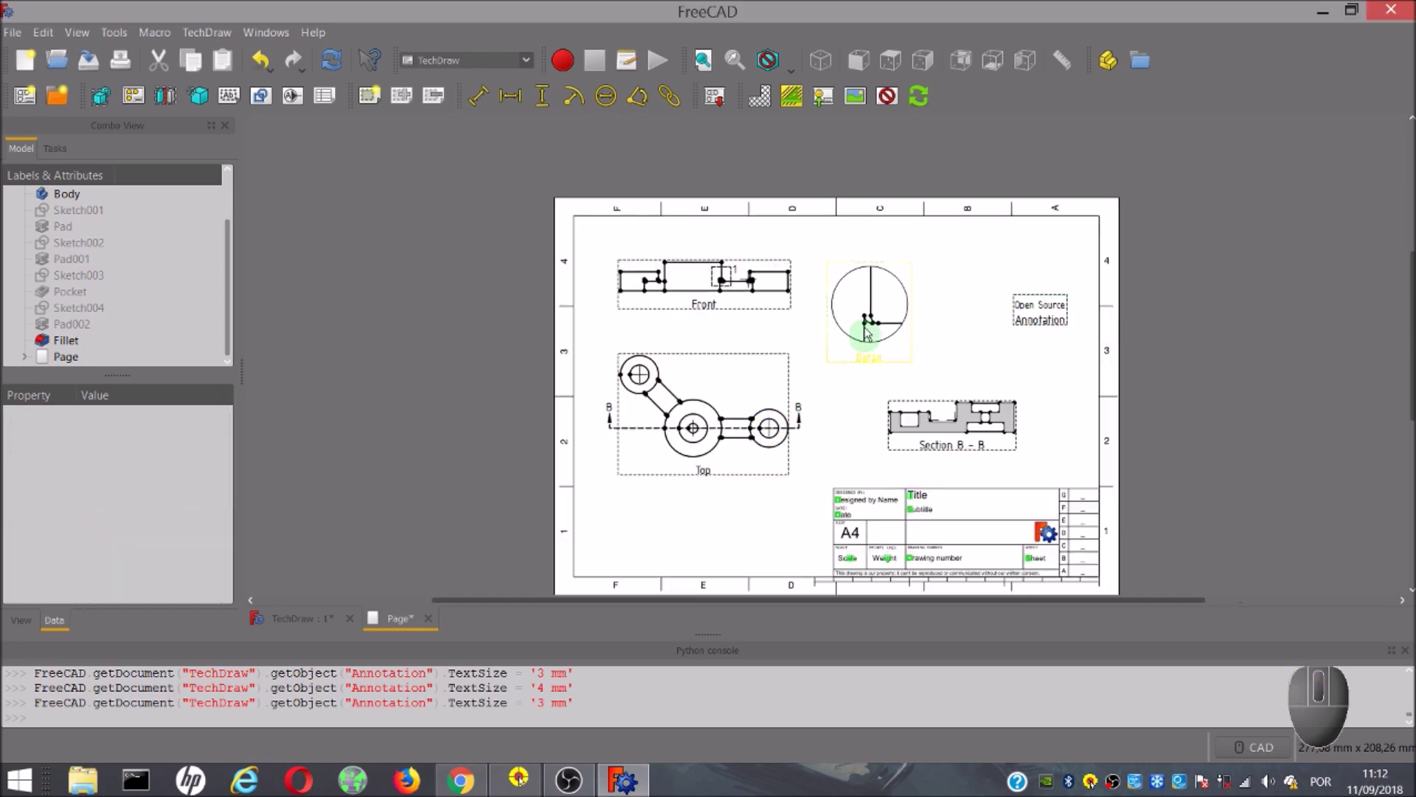
drag(840, 290, 886, 283)
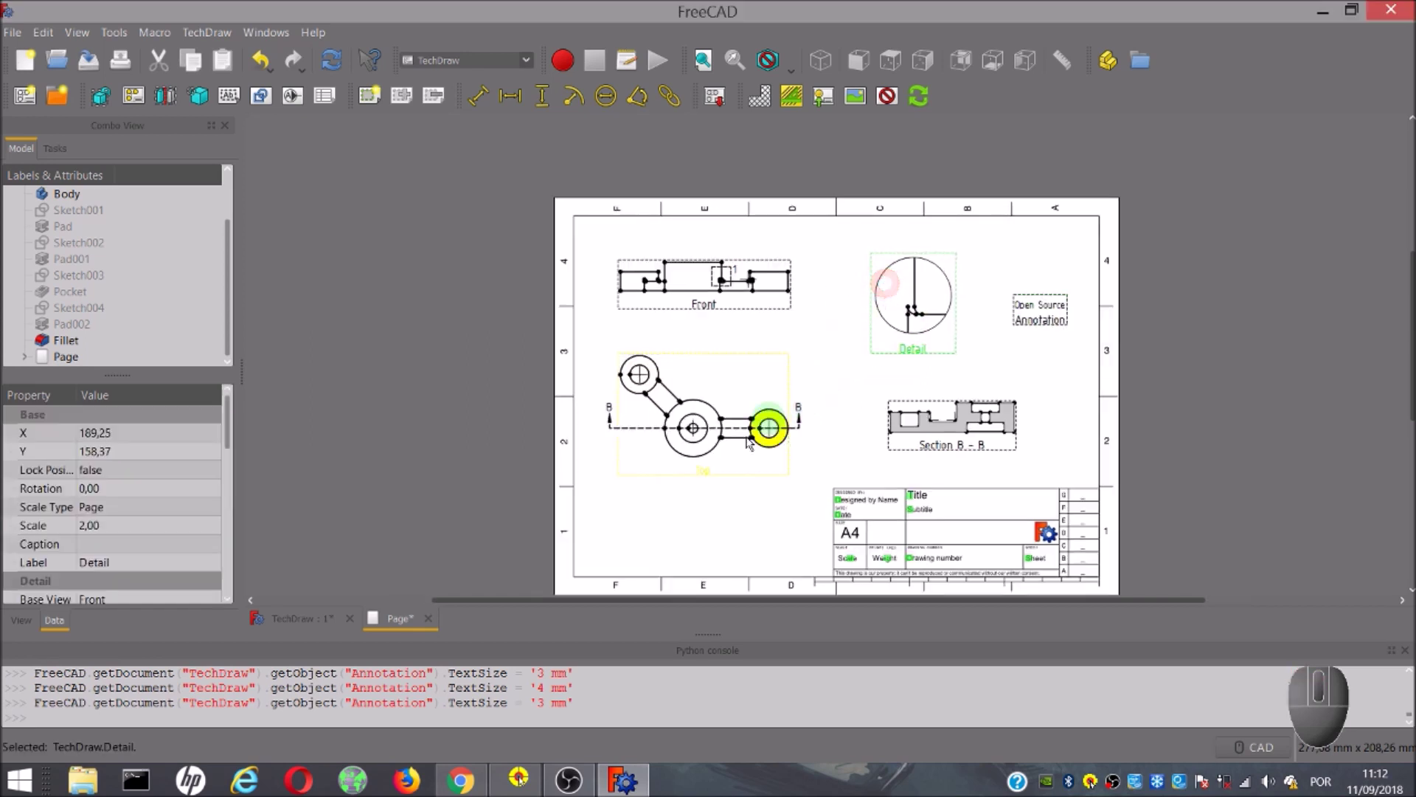
drag(727, 464, 727, 484)
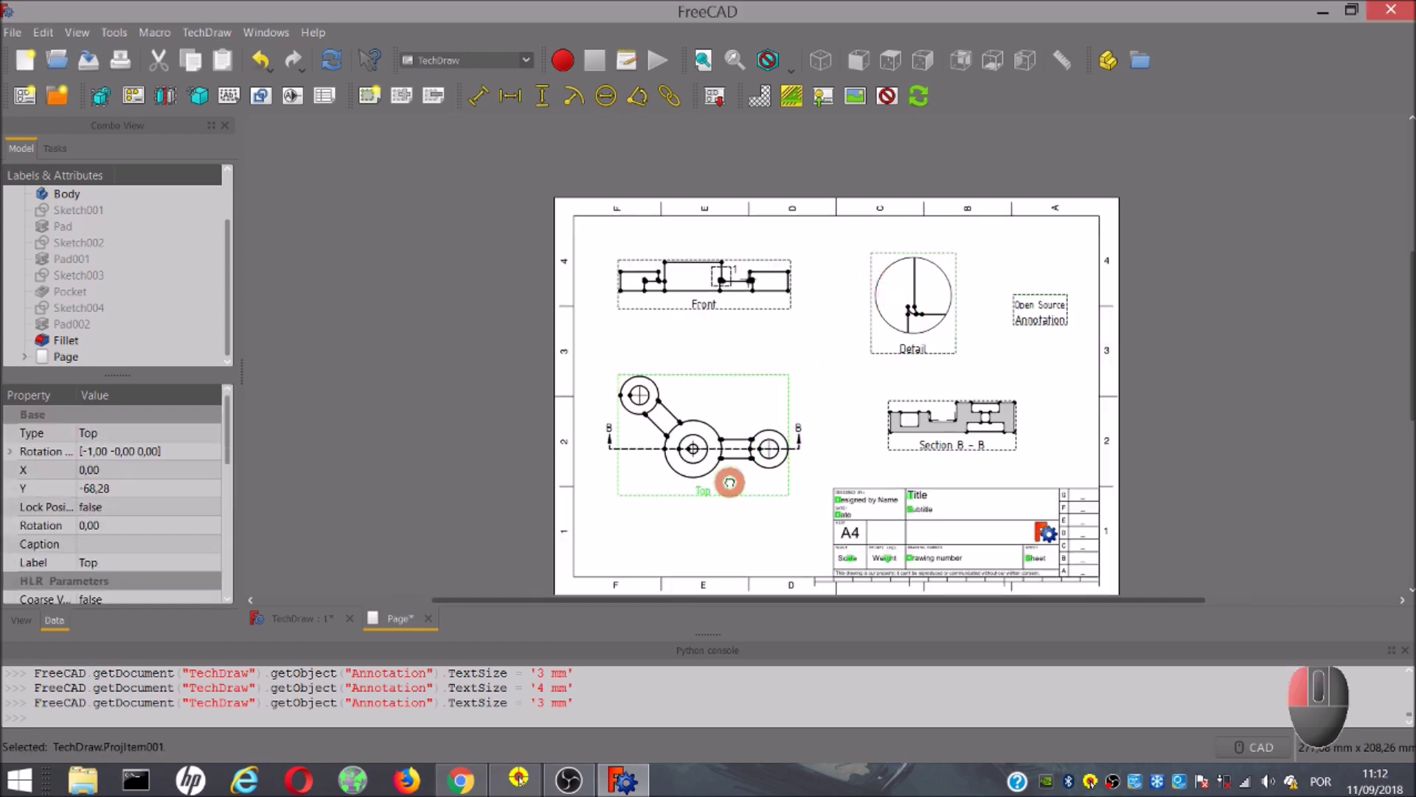
click(814, 399)
- Add a length dimension between the two endpoints of the slanted arm's upper edge in the Top view, placing it up and to the right
scroll(796, 299, up, 2)
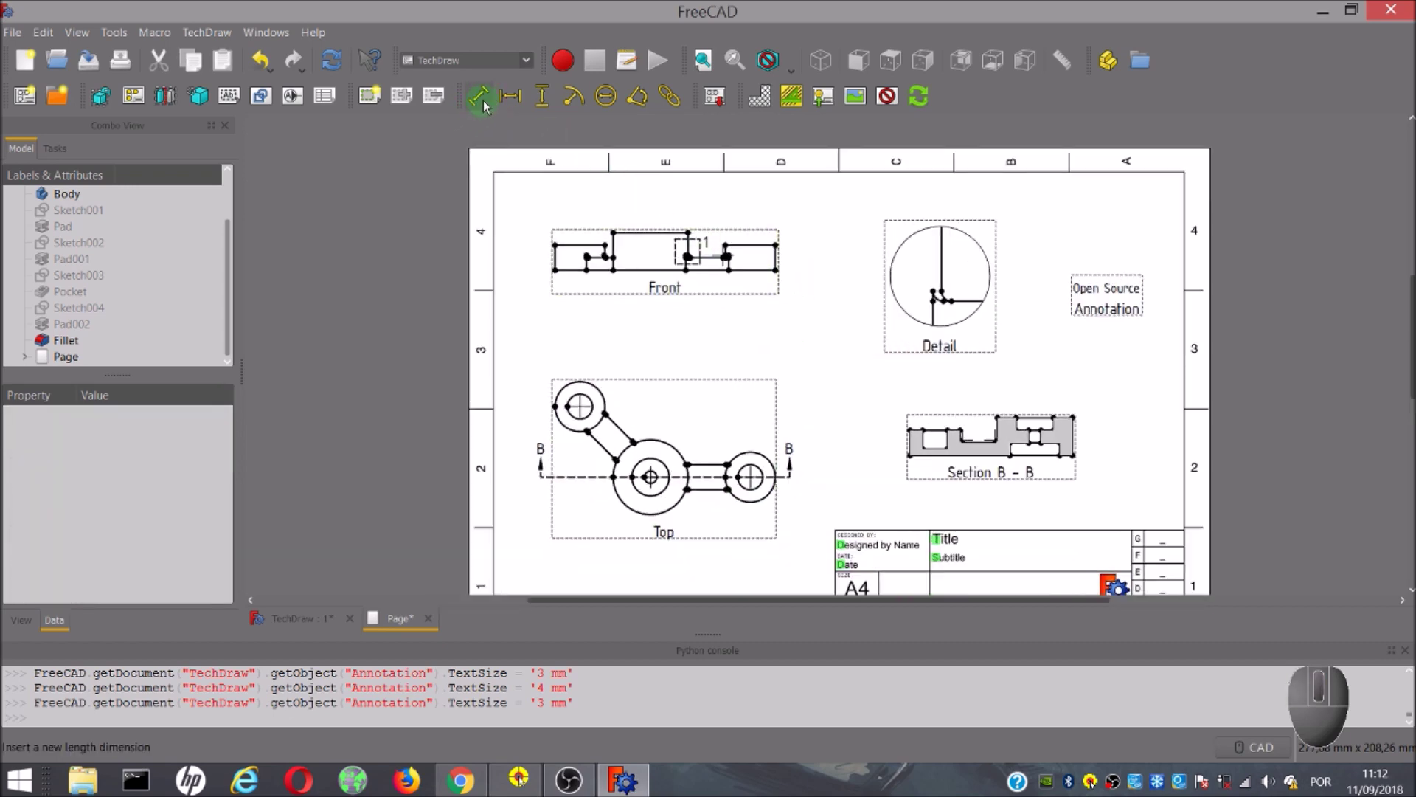
scroll(617, 411, up, 3)
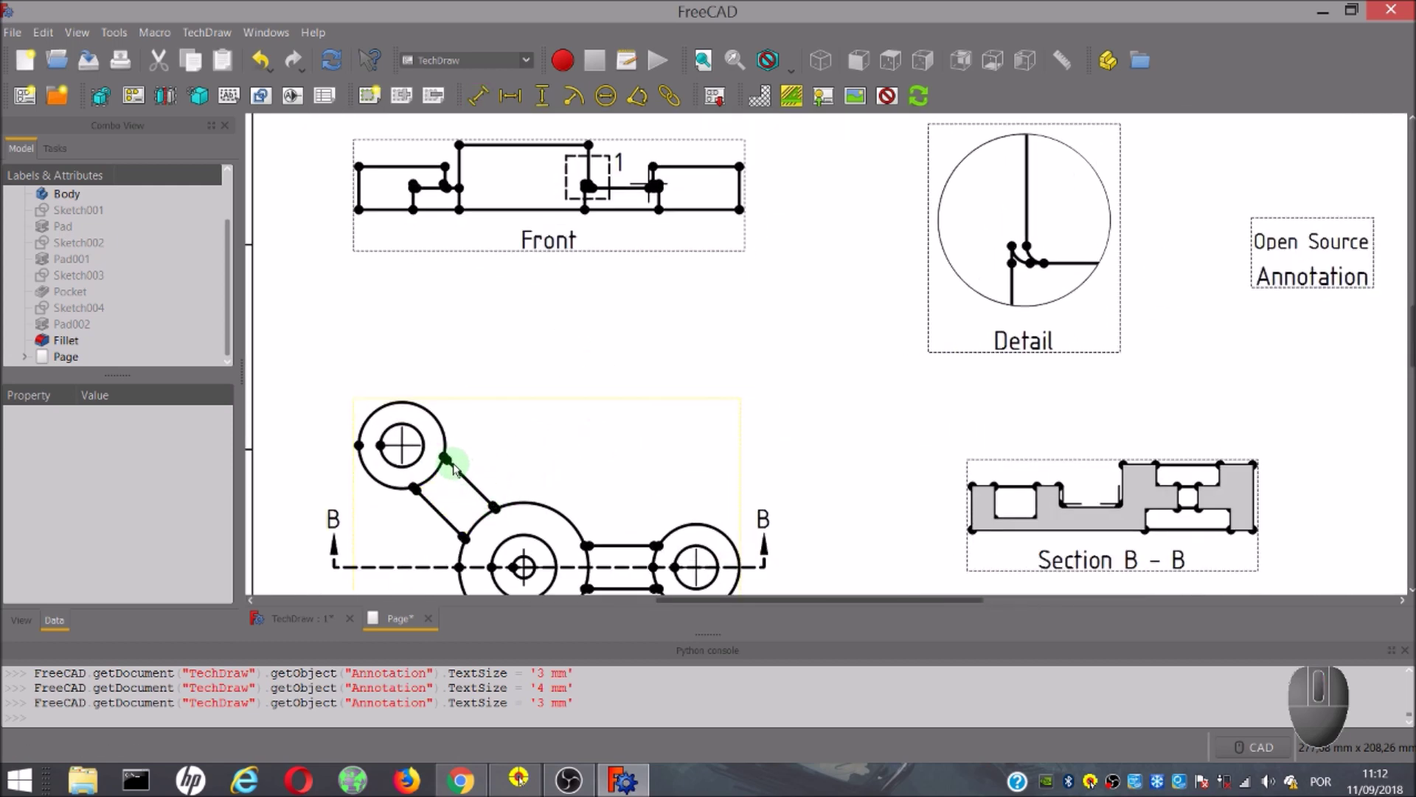
scroll(448, 464, up, 2)
mouse_move(418, 357)
mouse_down()
mouse_move(693, 231)
mouse_move(700, 213)
mouse_up()
drag(558, 245, 610, 214)
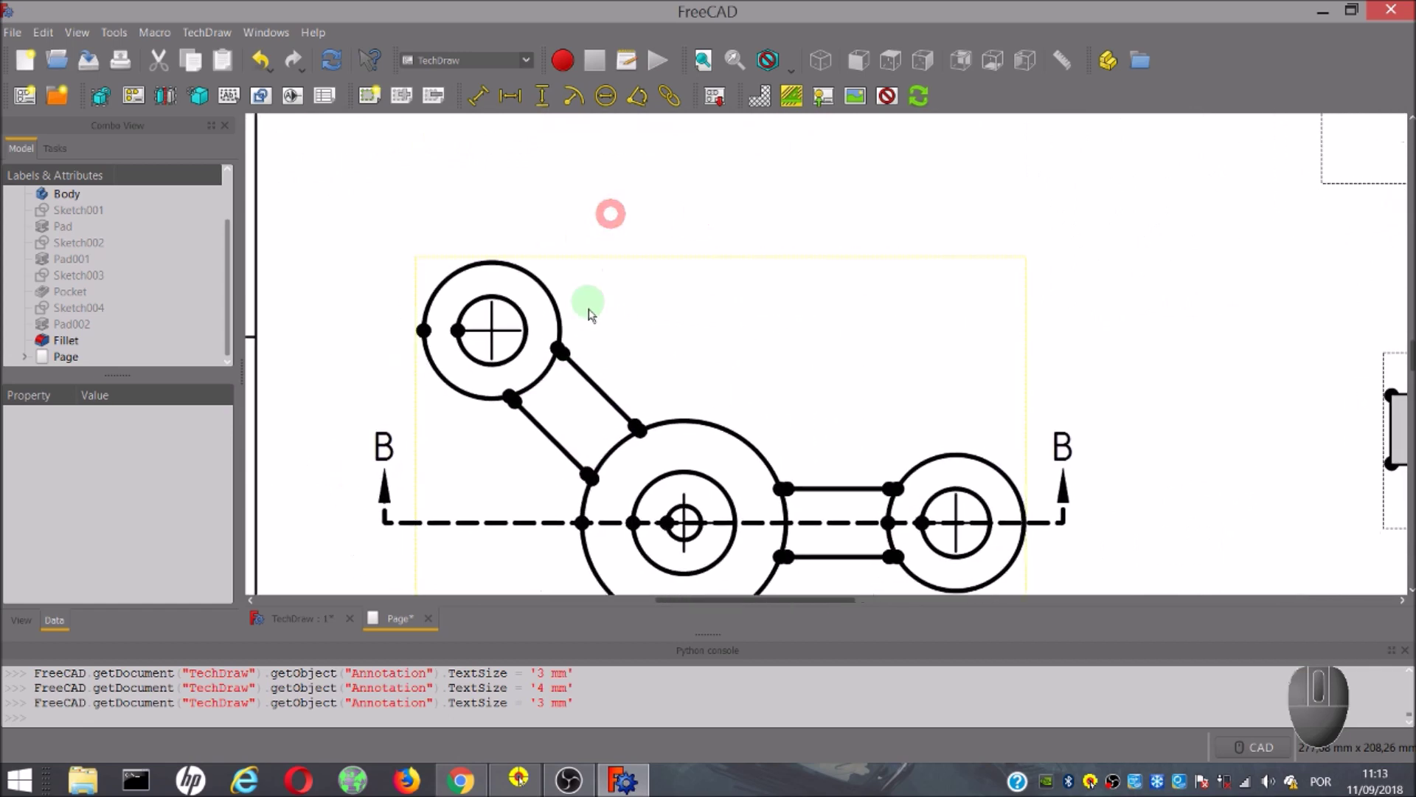
click(558, 348)
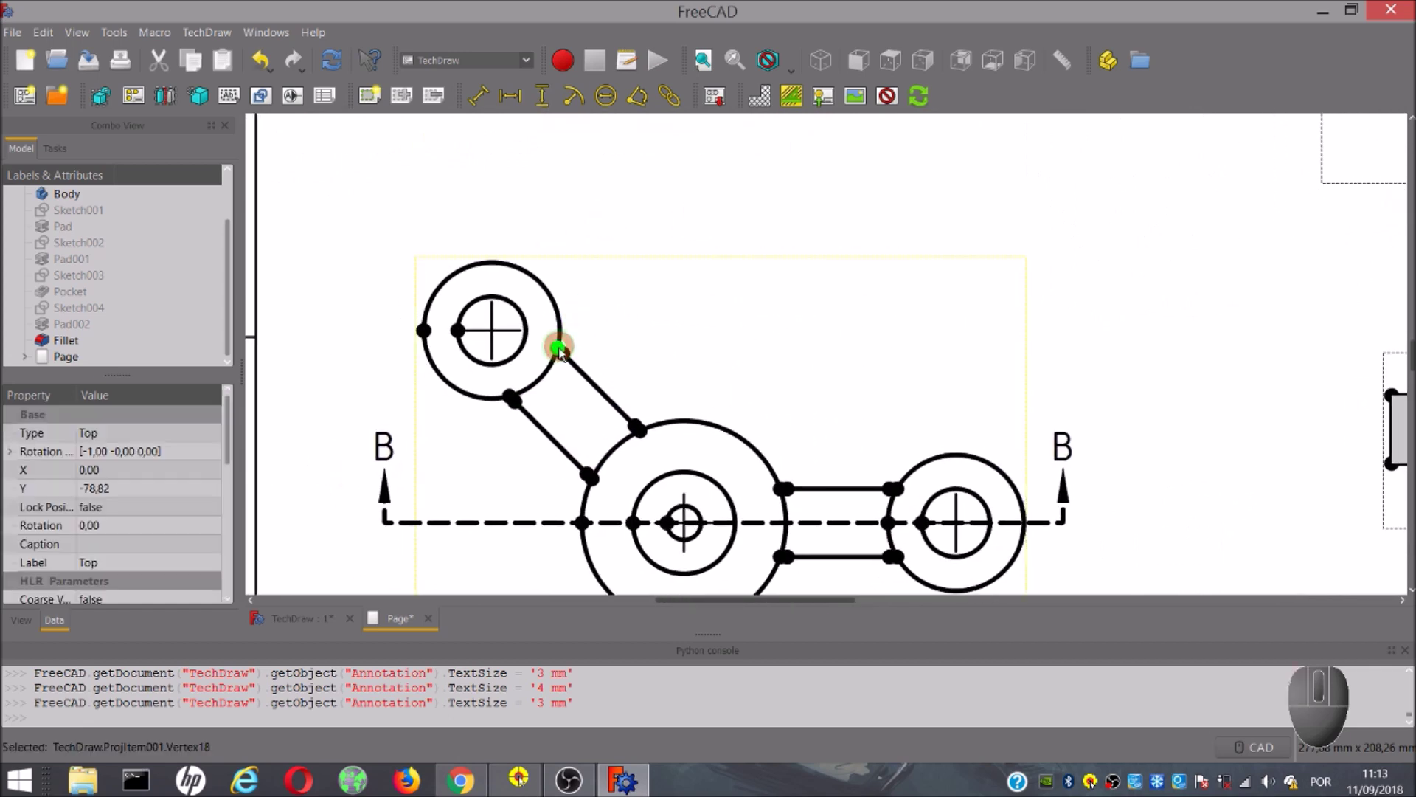
click(639, 430)
click(476, 98)
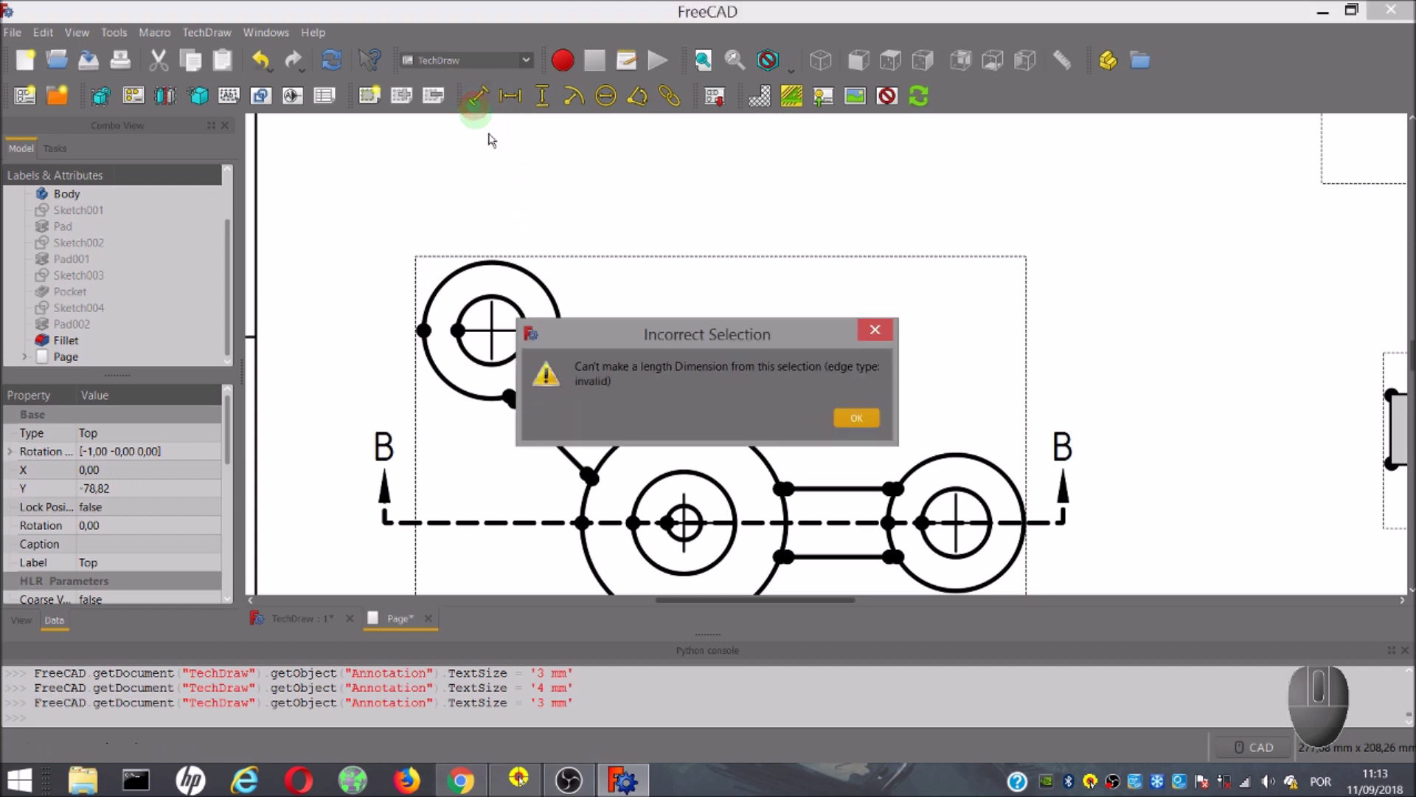
click(848, 418)
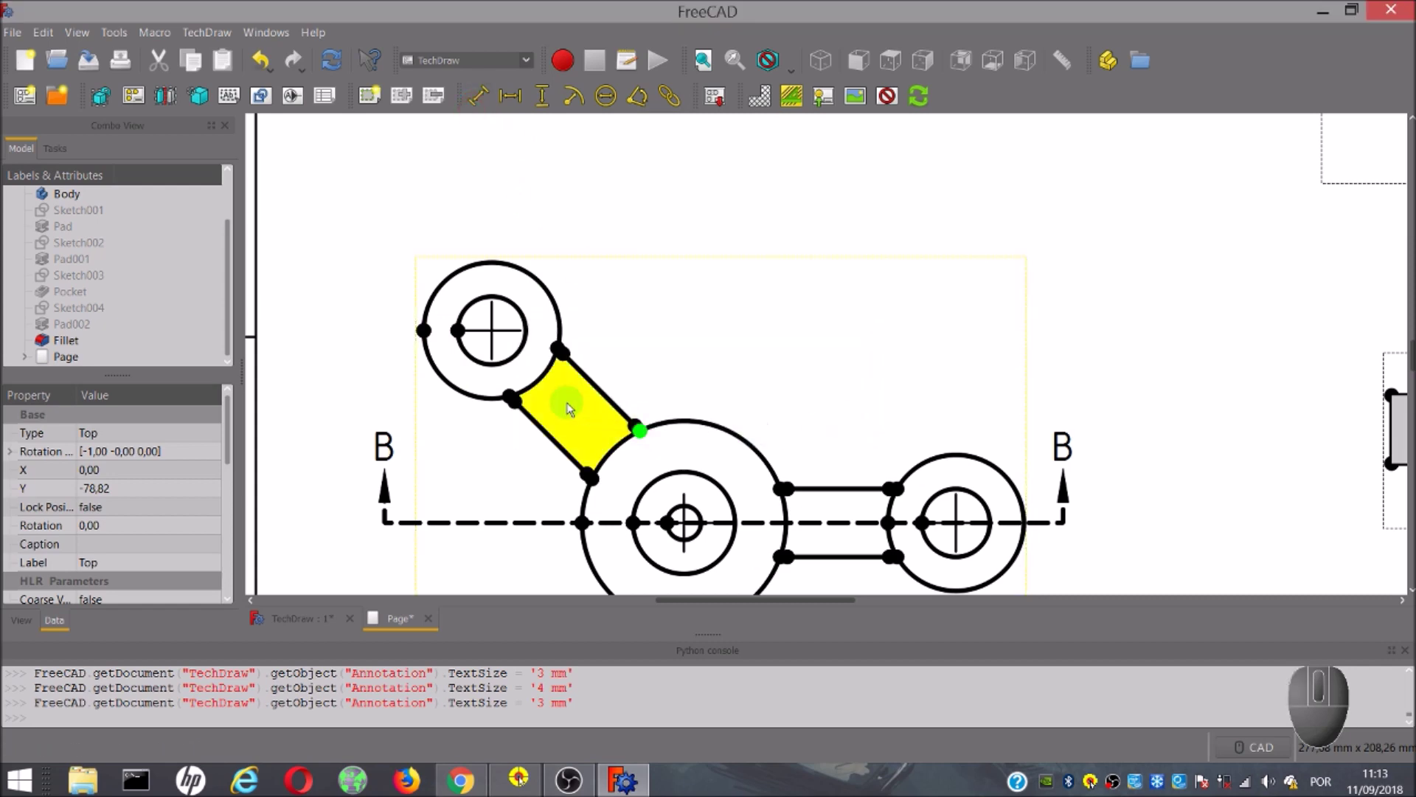
ctrl+click(558, 347)
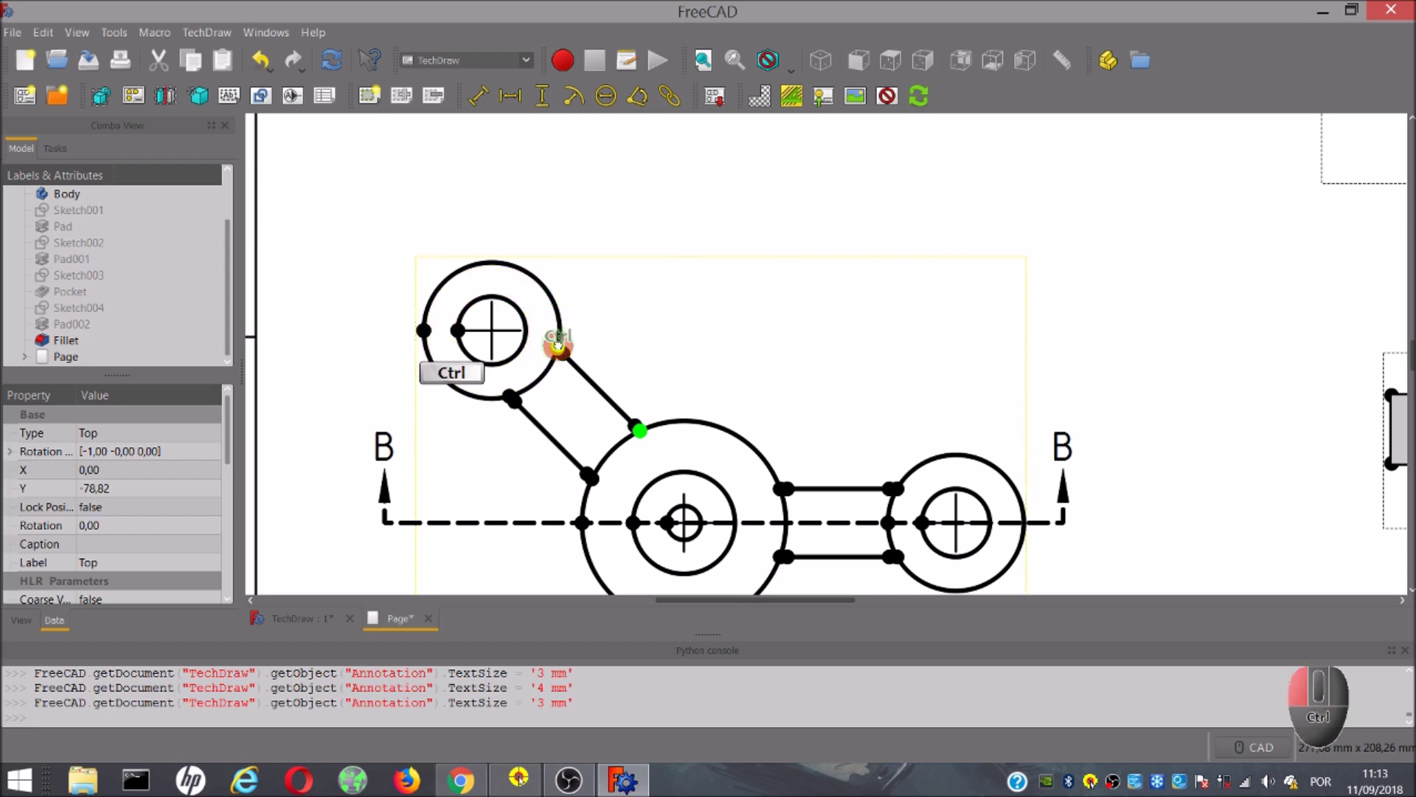
click(479, 98)
drag(708, 432, 1005, 291)
scroll(975, 314, down, 3)
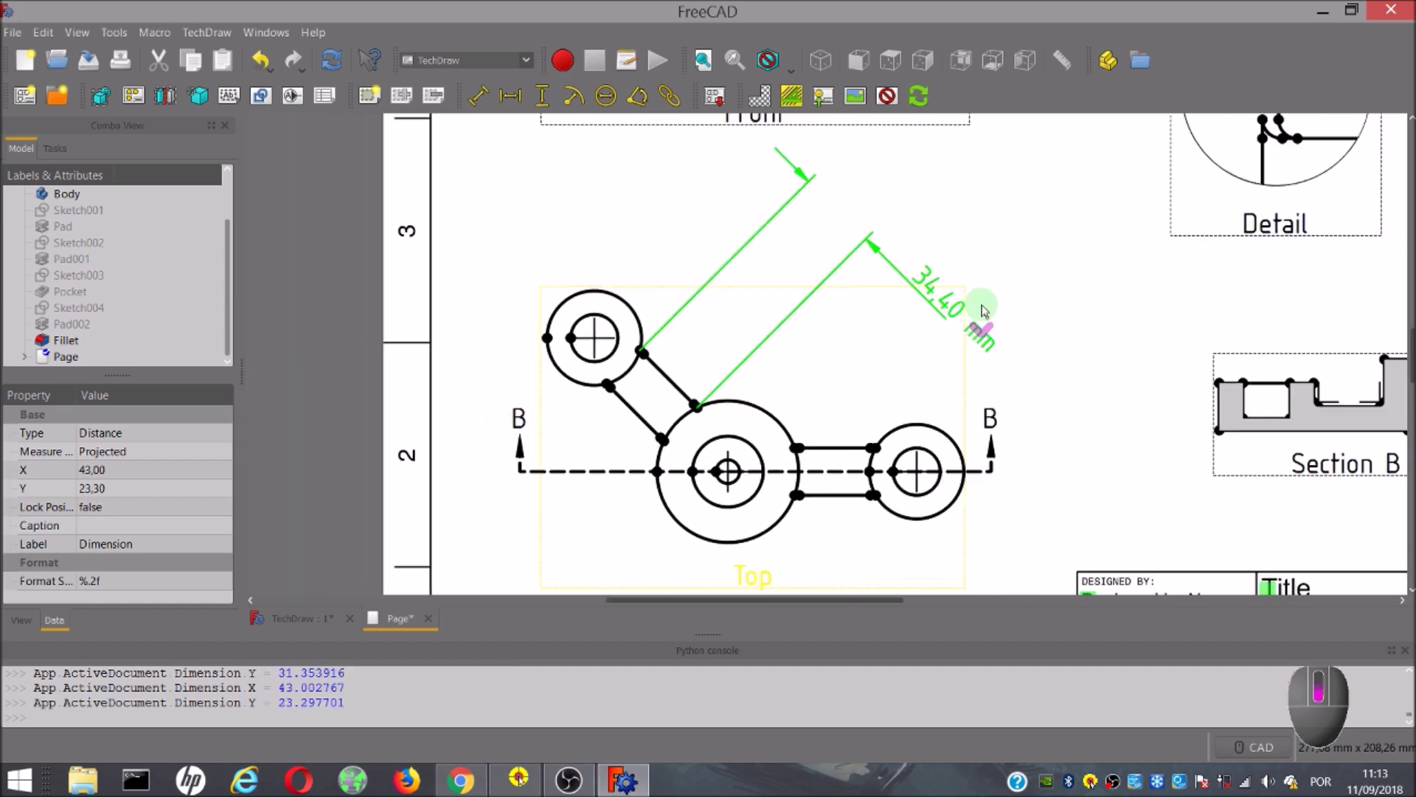
click(992, 267)
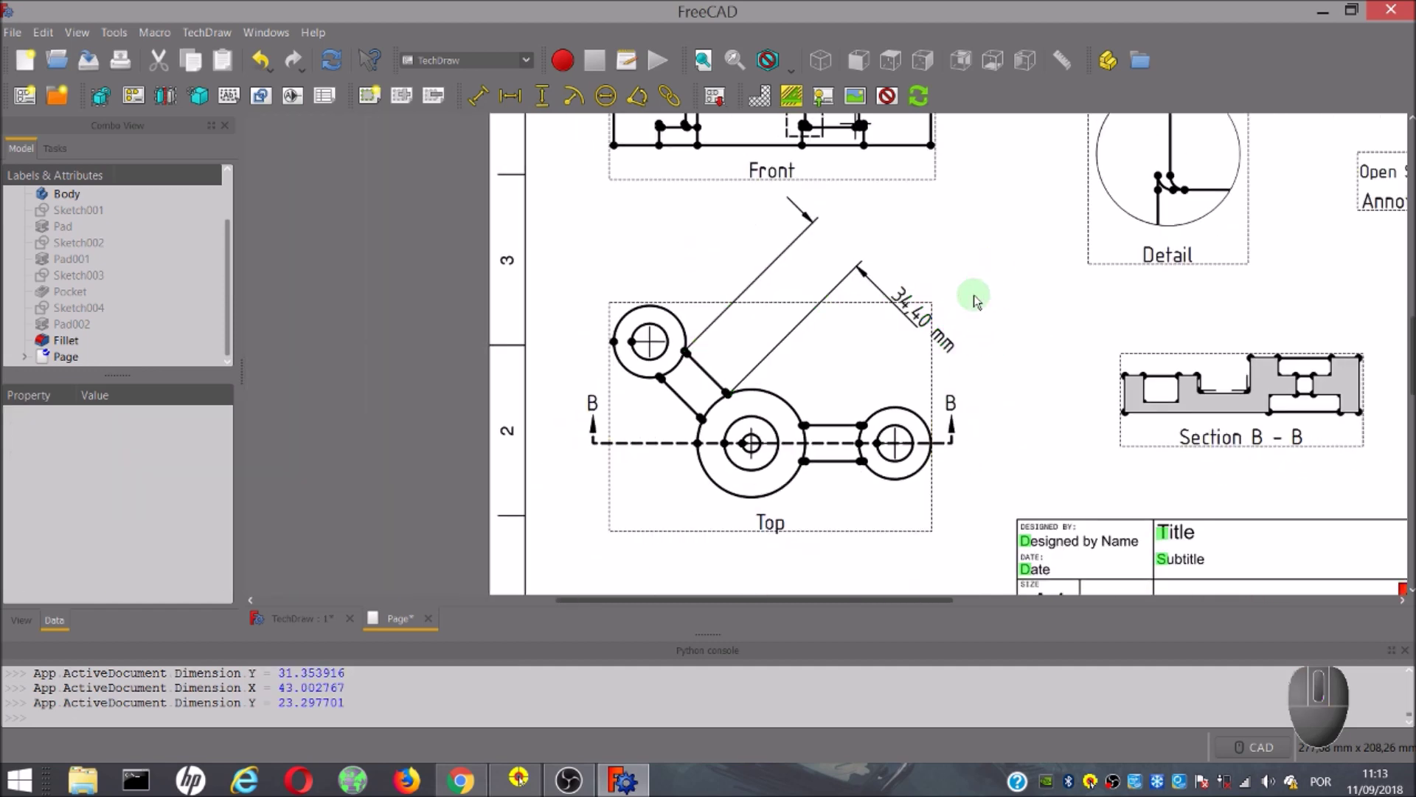
- Move the Top view farther down to leave more space between its slanted dimension and the Front view
middle_drag(888, 221, 704, 255)
scroll(704, 253, down, 1)
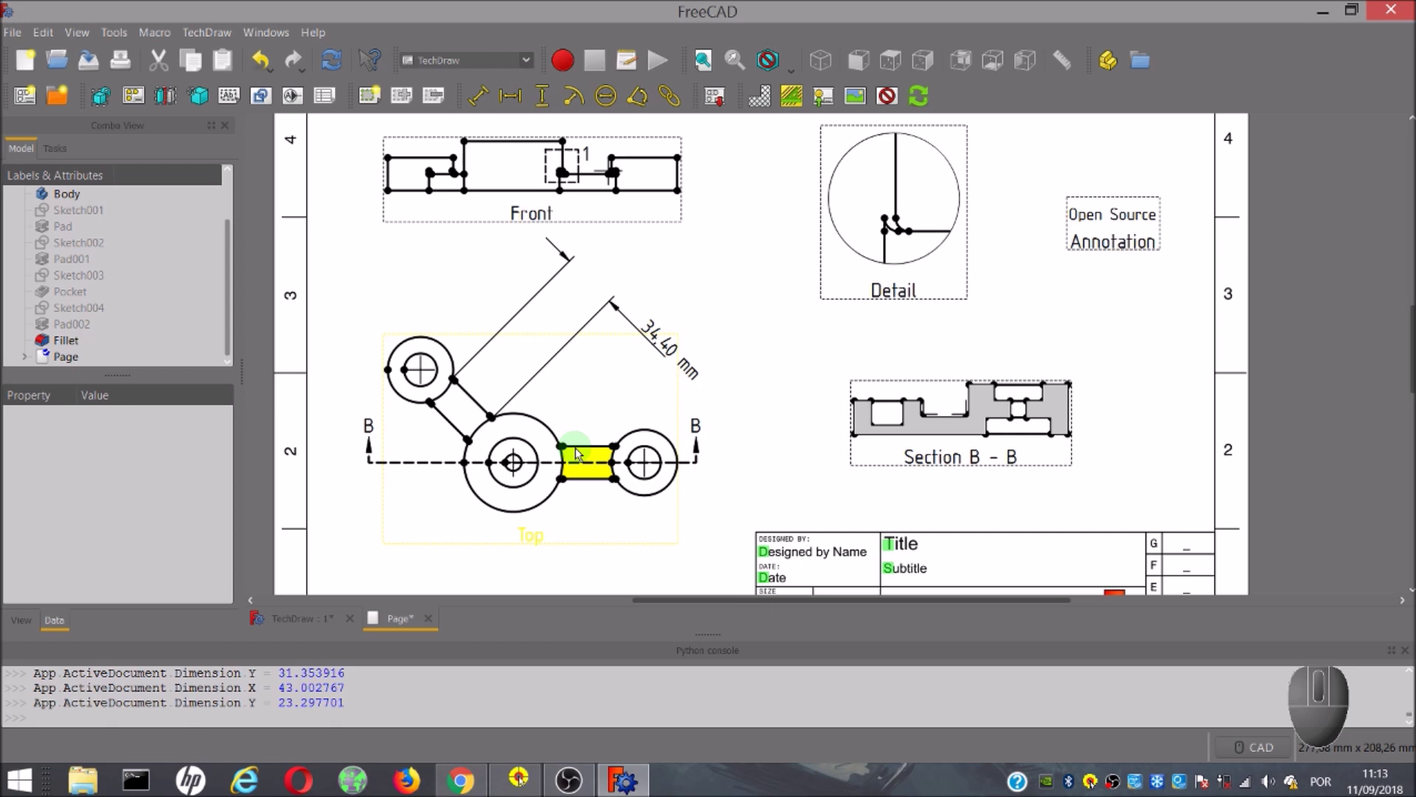
drag(721, 288, 764, 371)
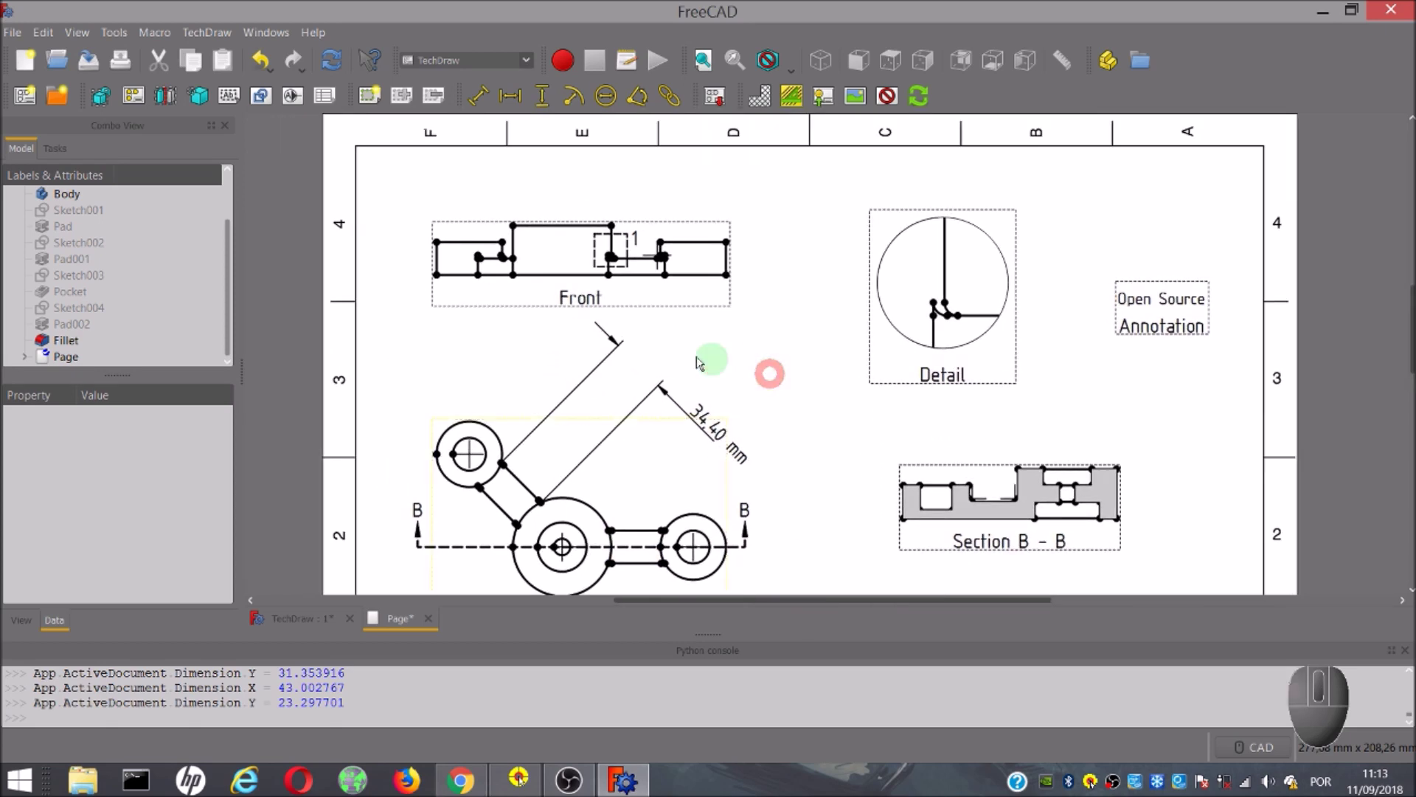
scroll(481, 222, up, 2)
click(749, 388)
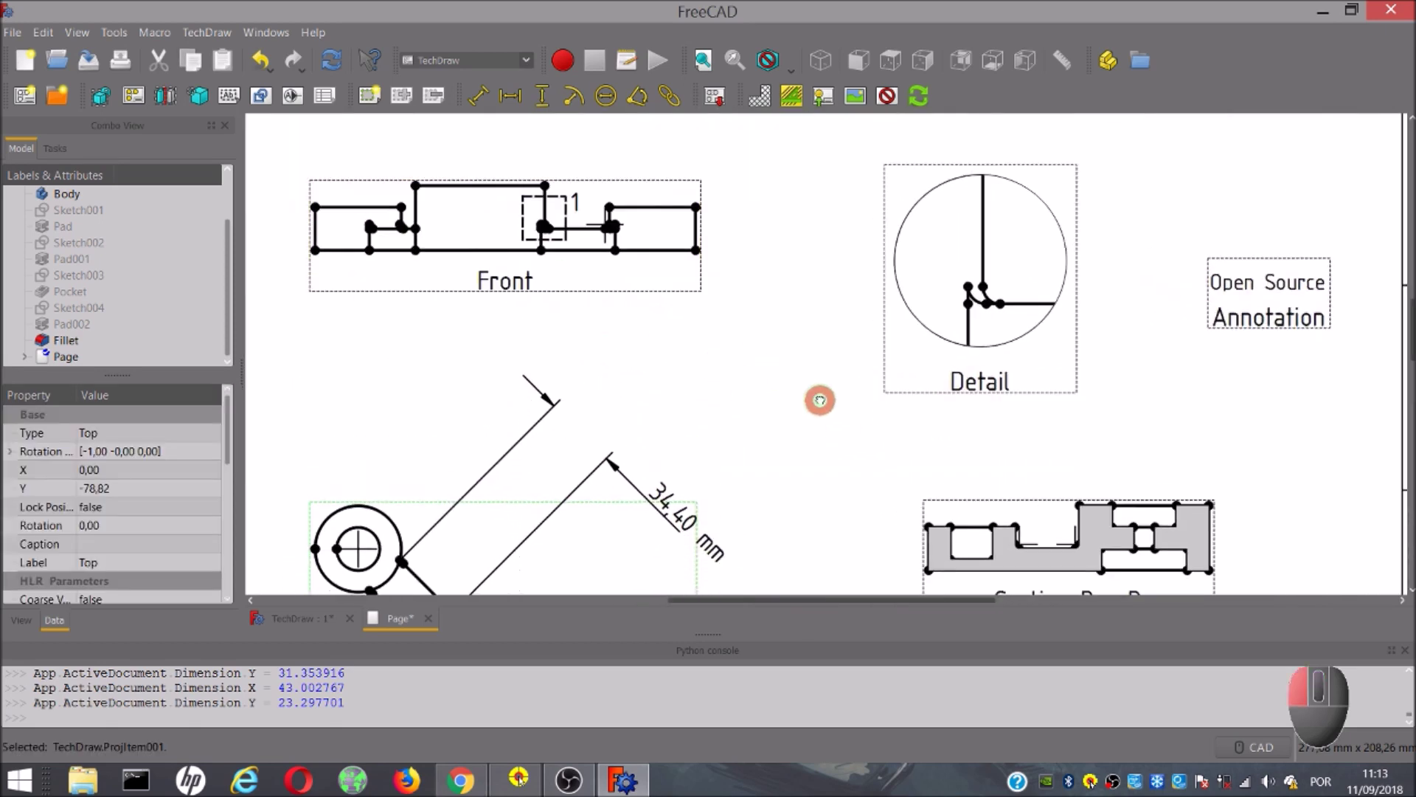
mouse_move(820, 400)
mouse_down()
mouse_move(838, 361)
mouse_move(929, 402)
mouse_up()
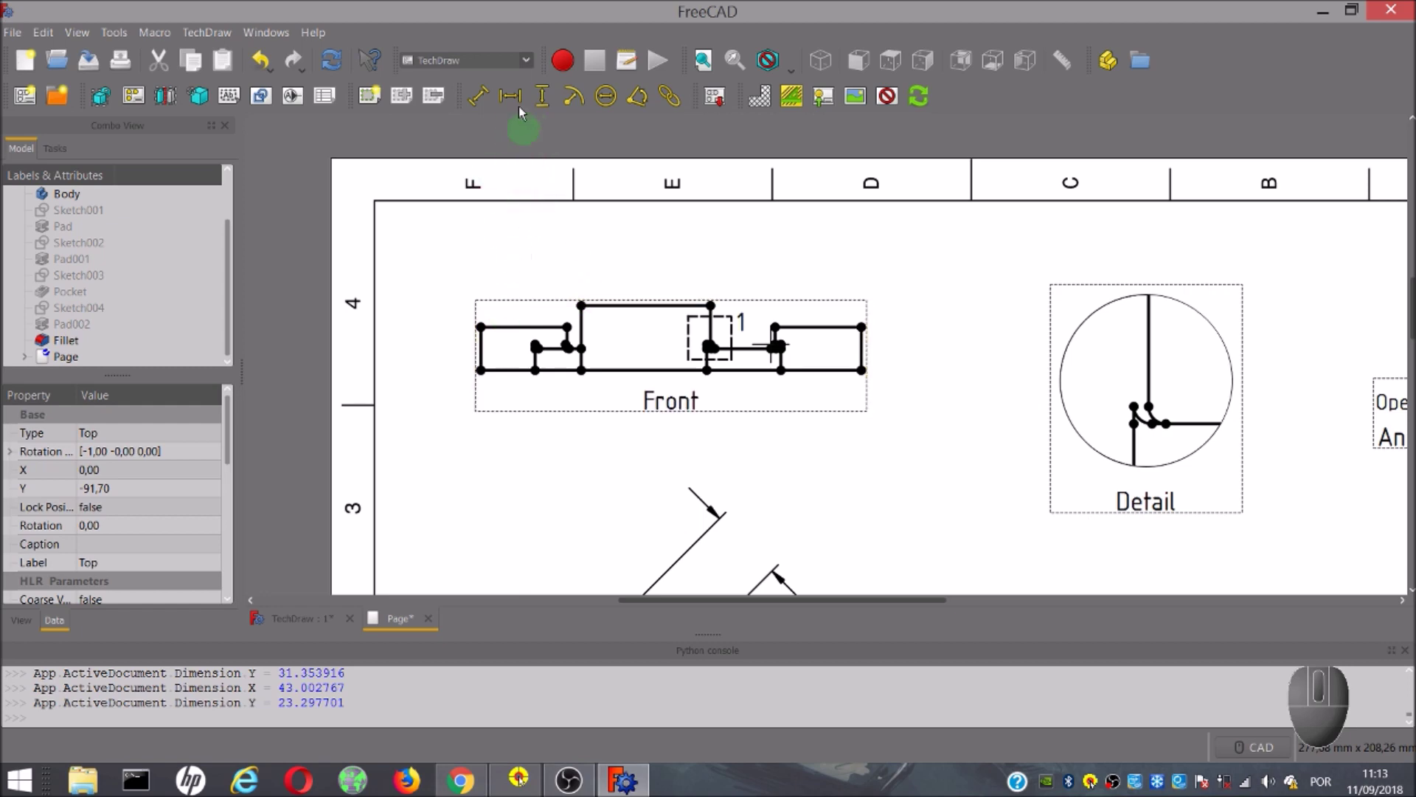
- Add a horizontal dimension between the top corners of the Front view's left block and place it above the view
click(483, 327)
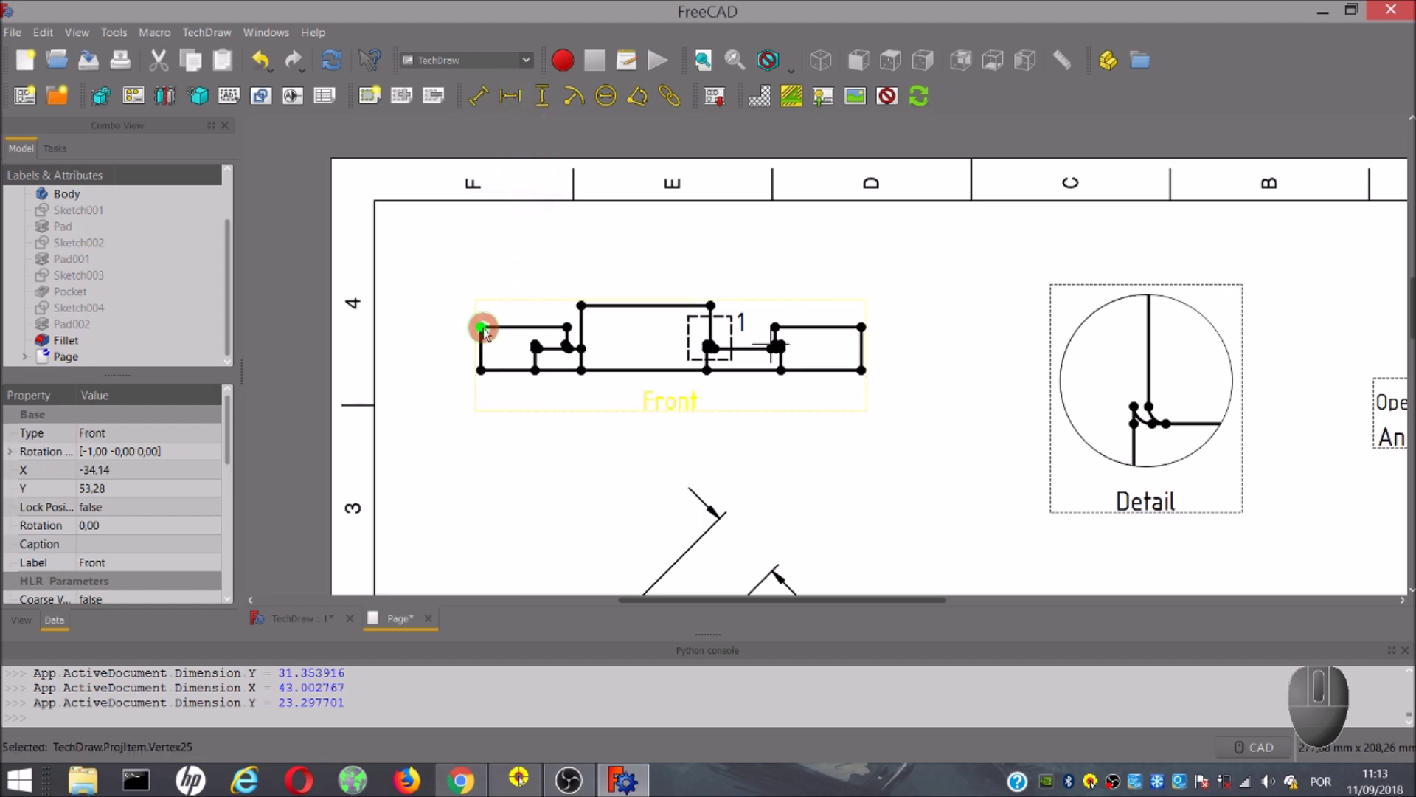
ctrl+click(568, 324)
click(510, 96)
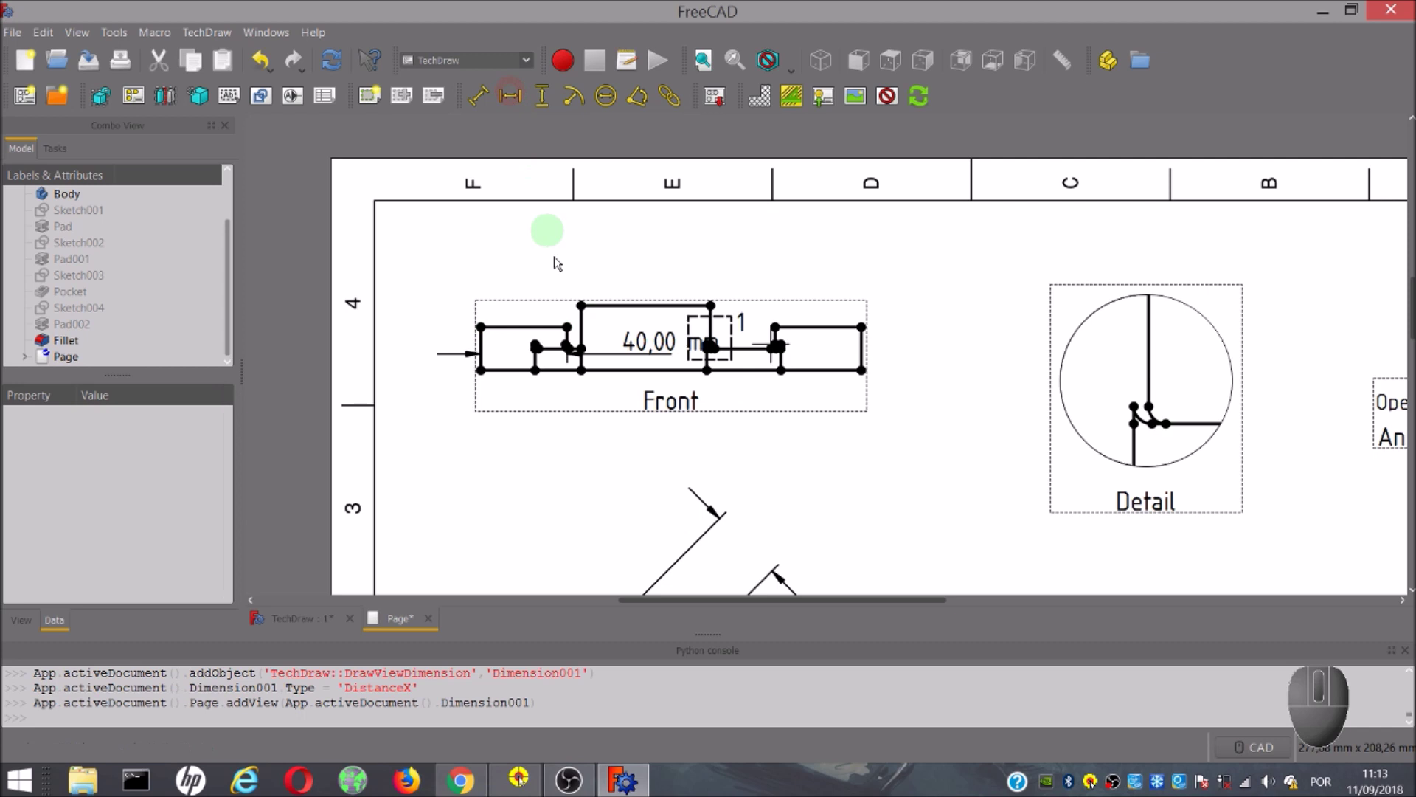
drag(652, 354, 655, 241)
click(772, 259)
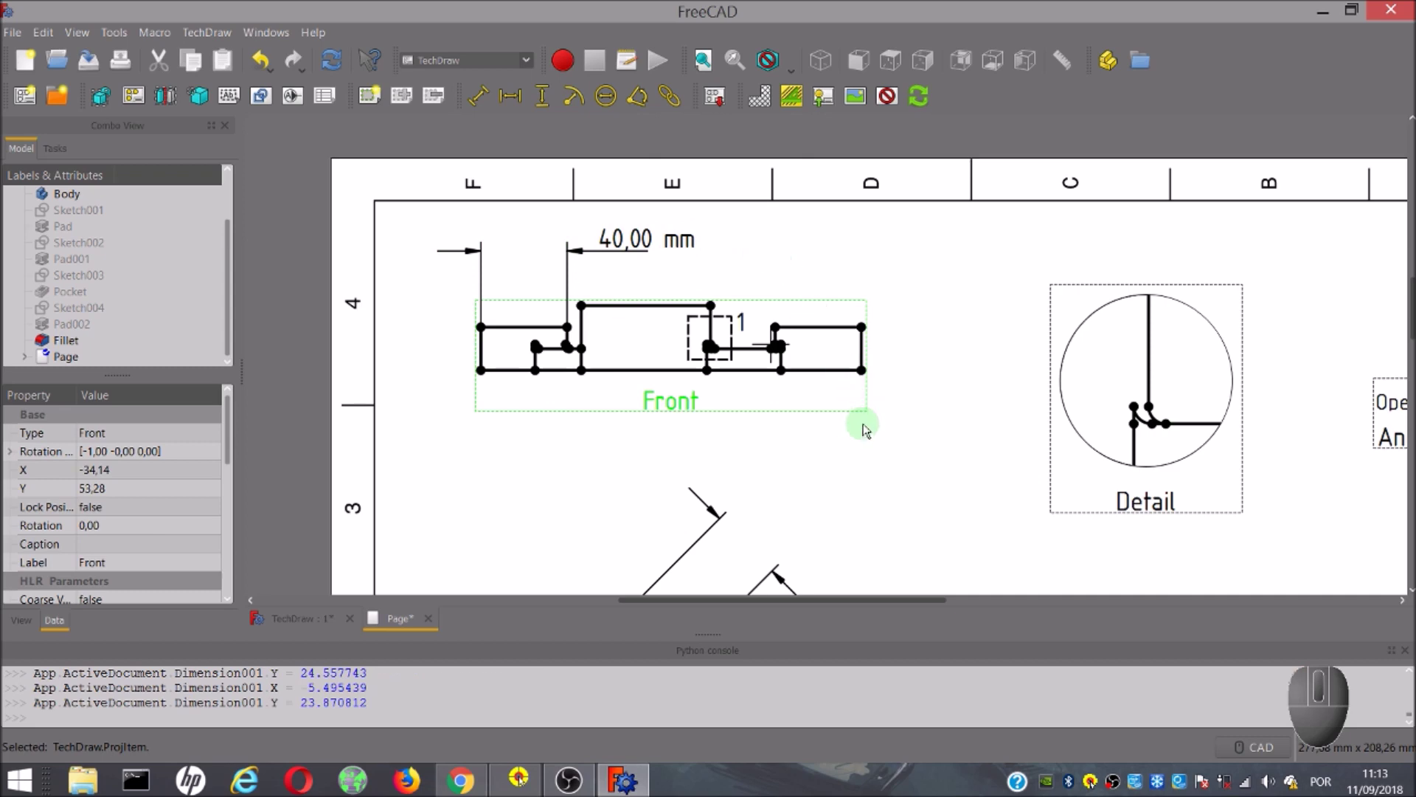
- Add a vertical dimension between the outer top and bottom corners of the Front view's right block and place it to the right of the view
scroll(854, 453, up, 1)
scroll(854, 453, up, 3)
mouse_move(898, 464)
mouse_down()
mouse_move(904, 449)
mouse_move(722, 266)
mouse_move(701, 316)
mouse_up()
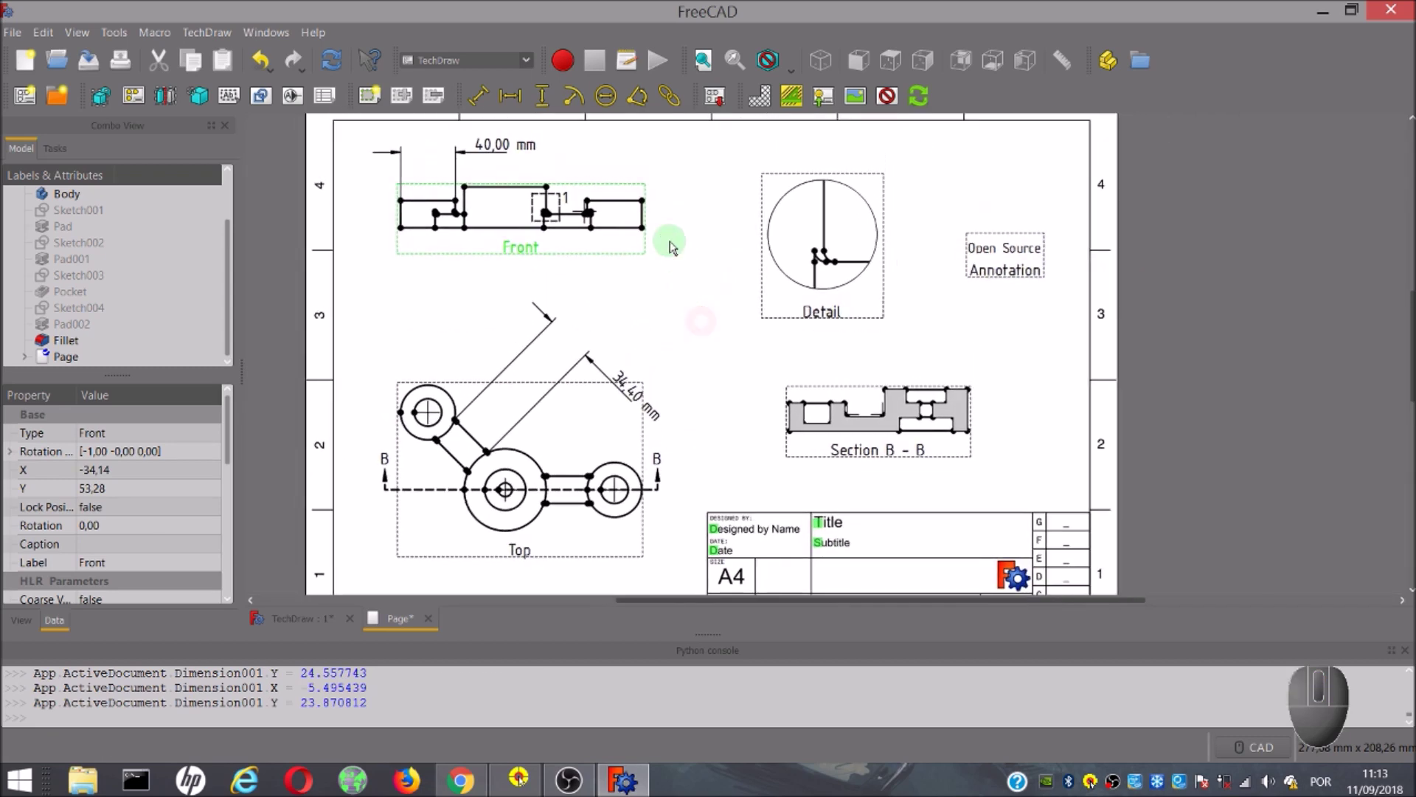
click(636, 199)
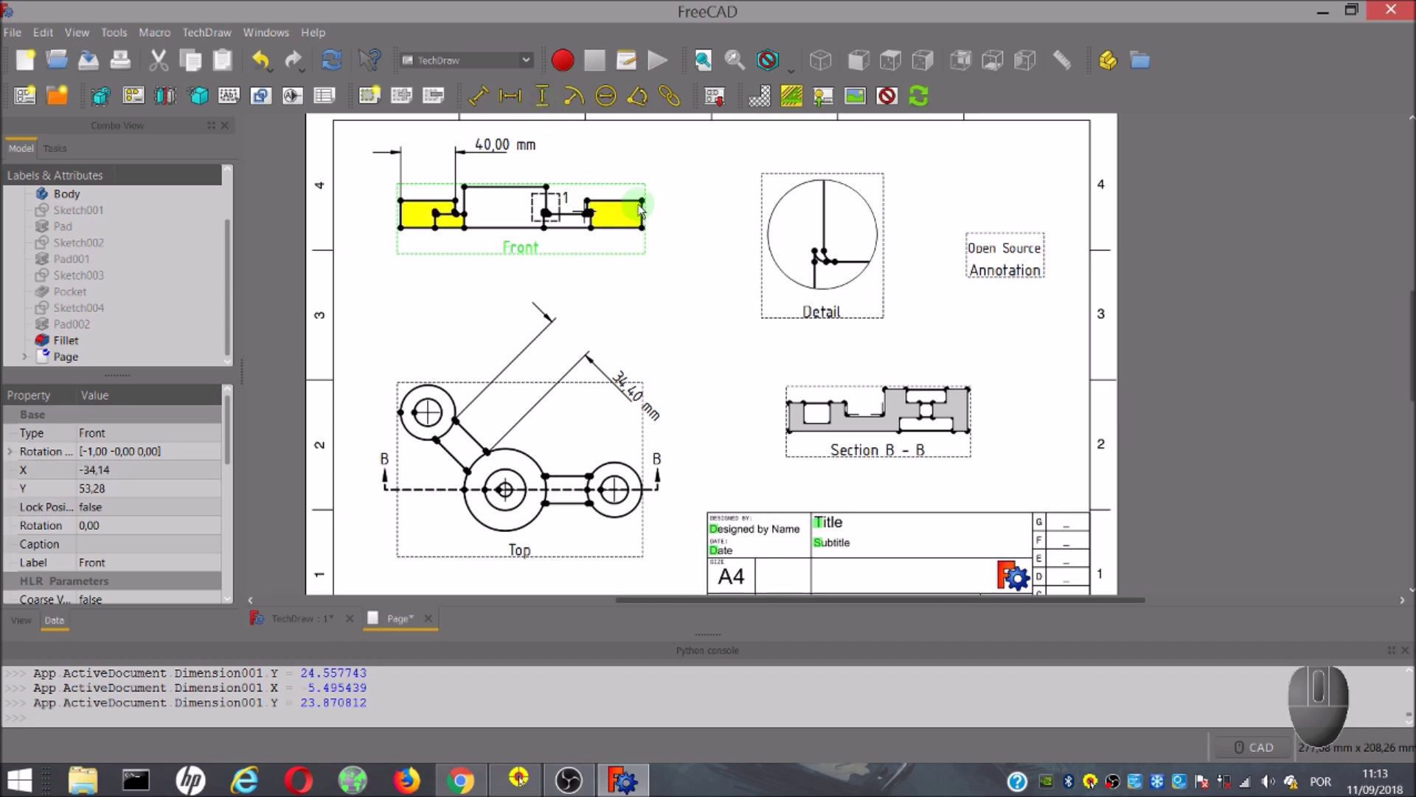
click(642, 201)
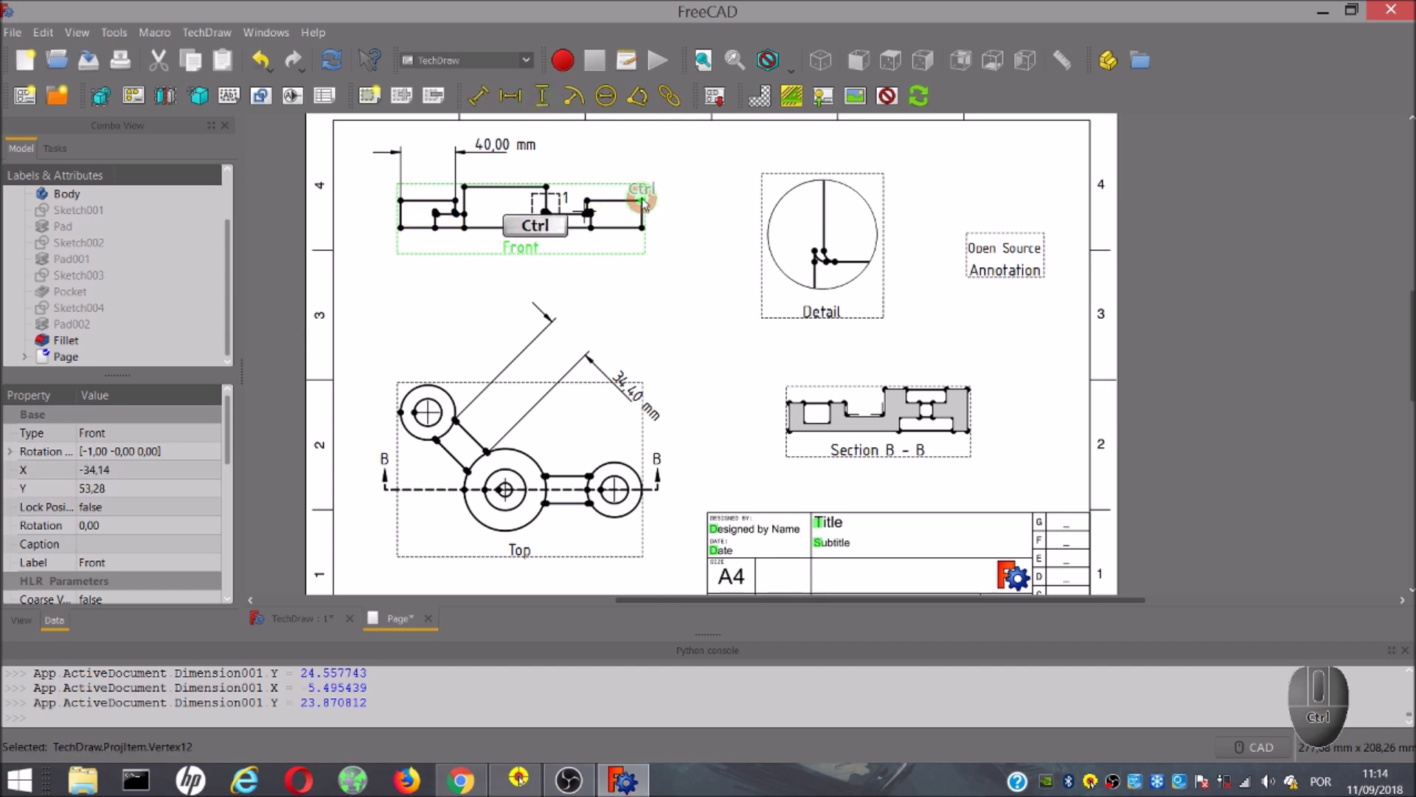
ctrl+click(642, 227)
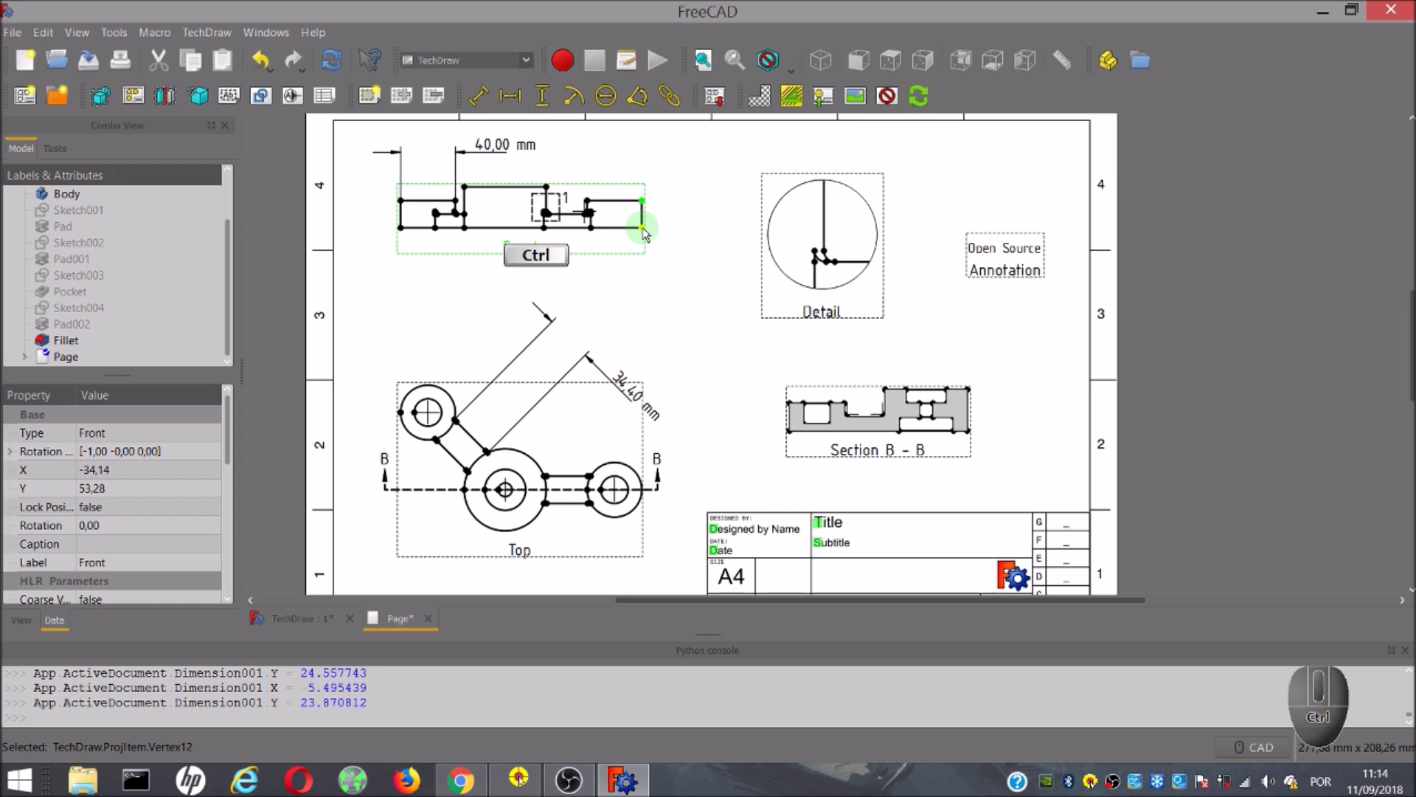
click(525, 96)
click(542, 96)
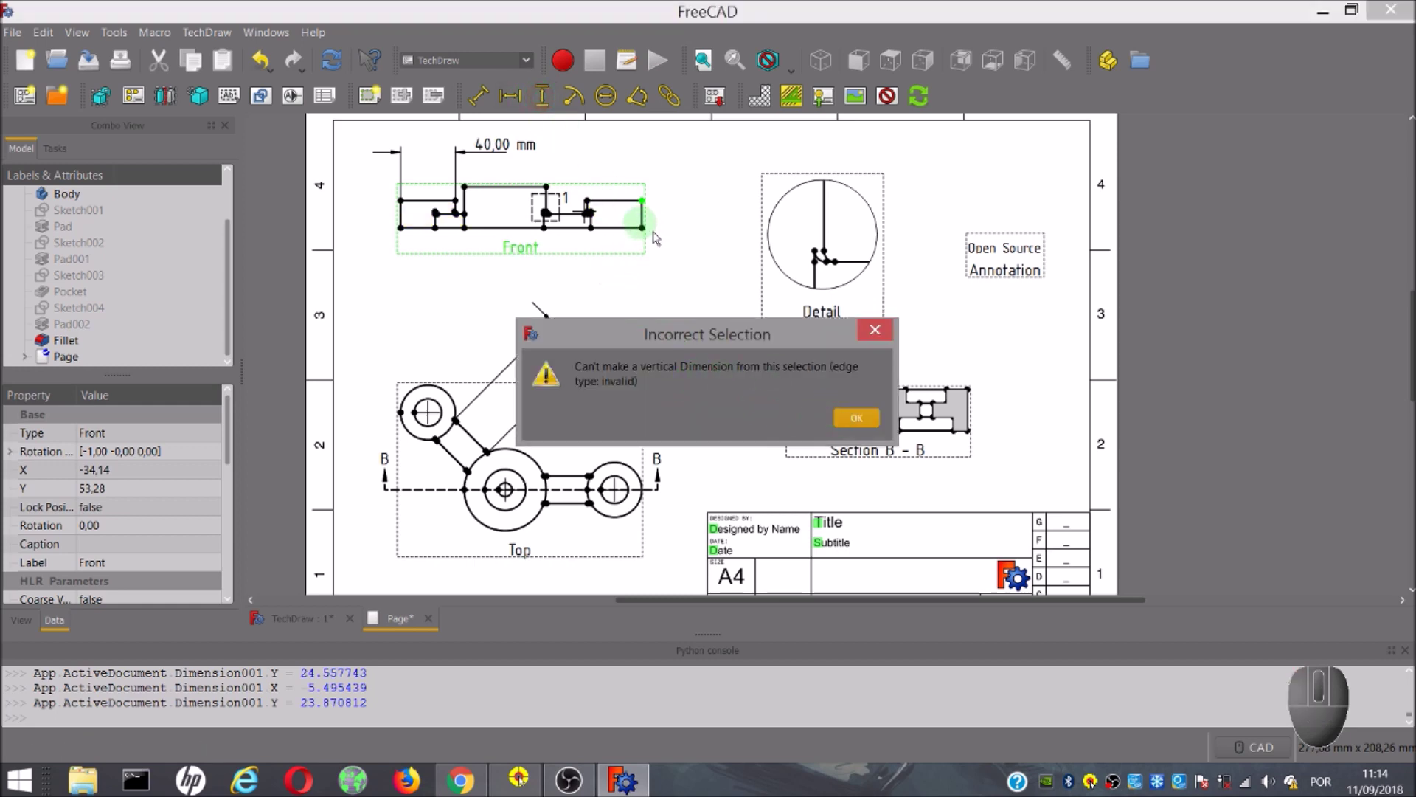
click(856, 420)
ctrl+click(641, 228)
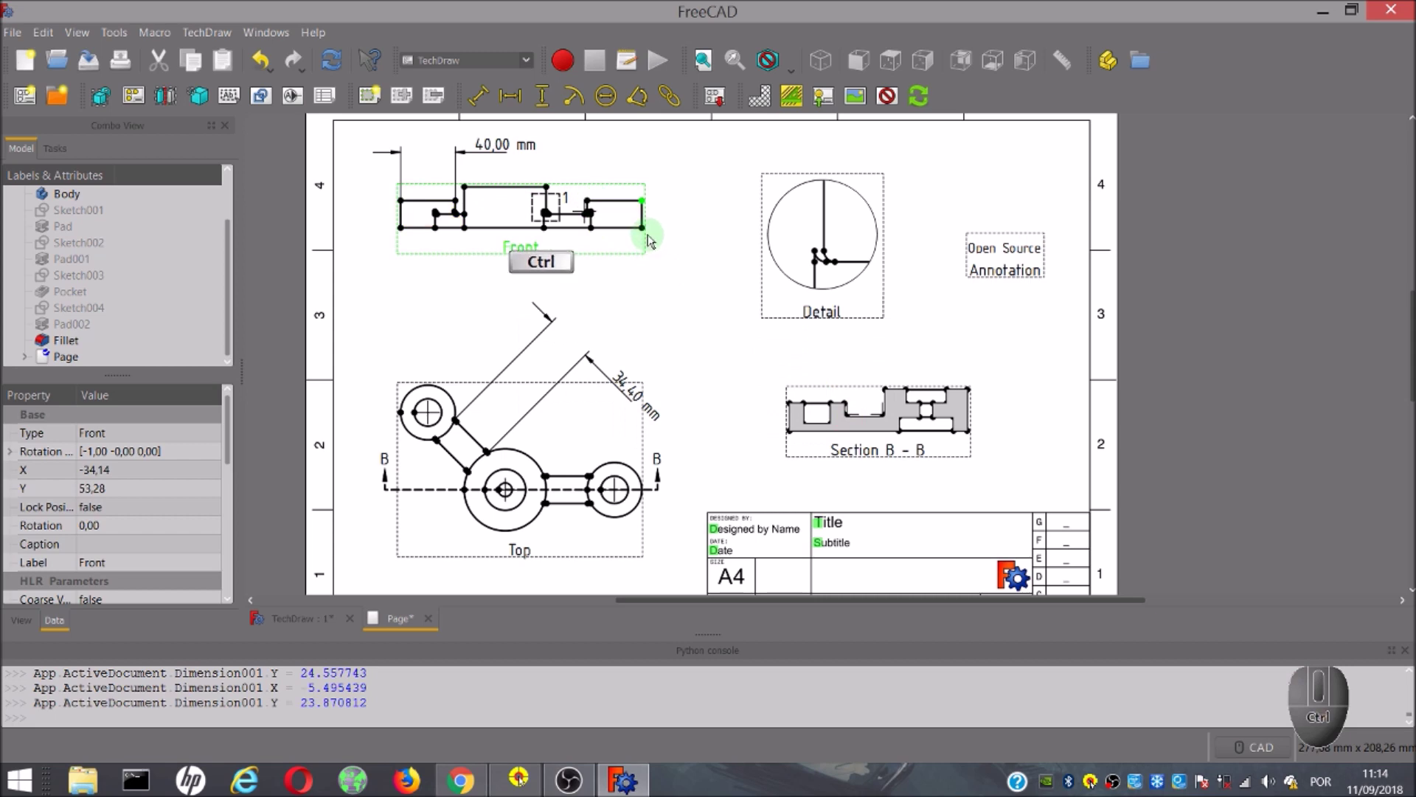
click(541, 97)
drag(522, 214, 685, 287)
click(719, 271)
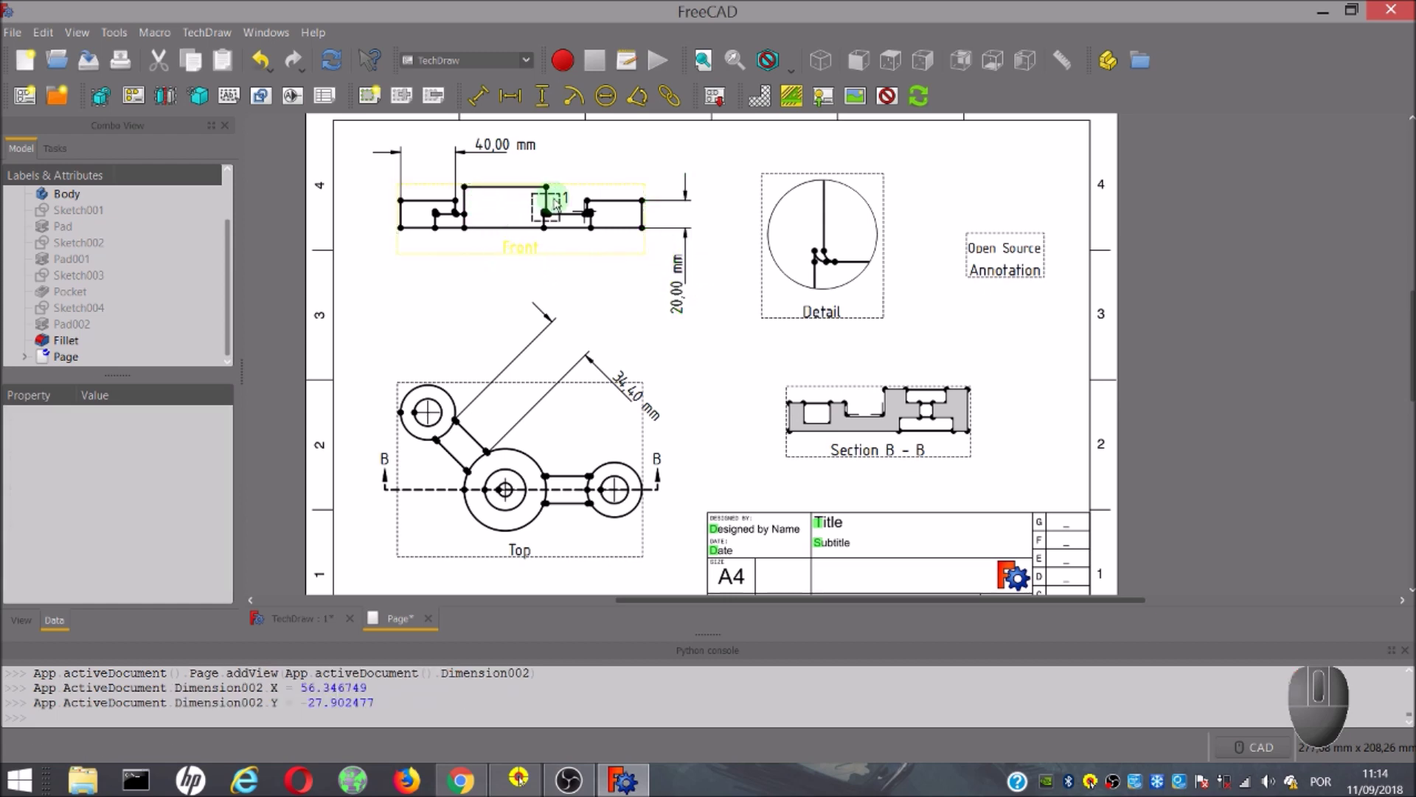
- Add a vertical dimension for the full height of the Front view's central block, placing it to the right of the existing height dimension
key(ctrl)
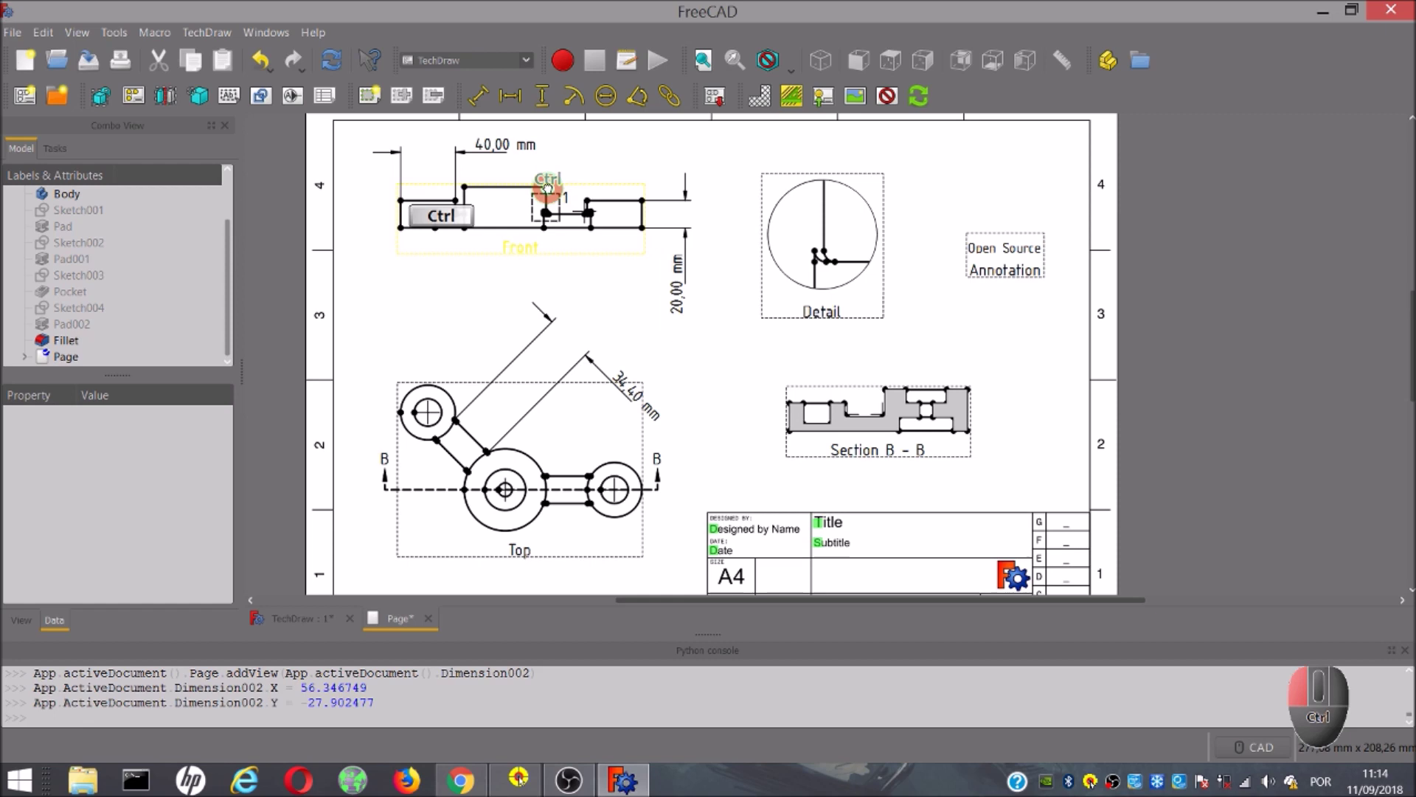
ctrl+click(546, 189)
ctrl+click(545, 228)
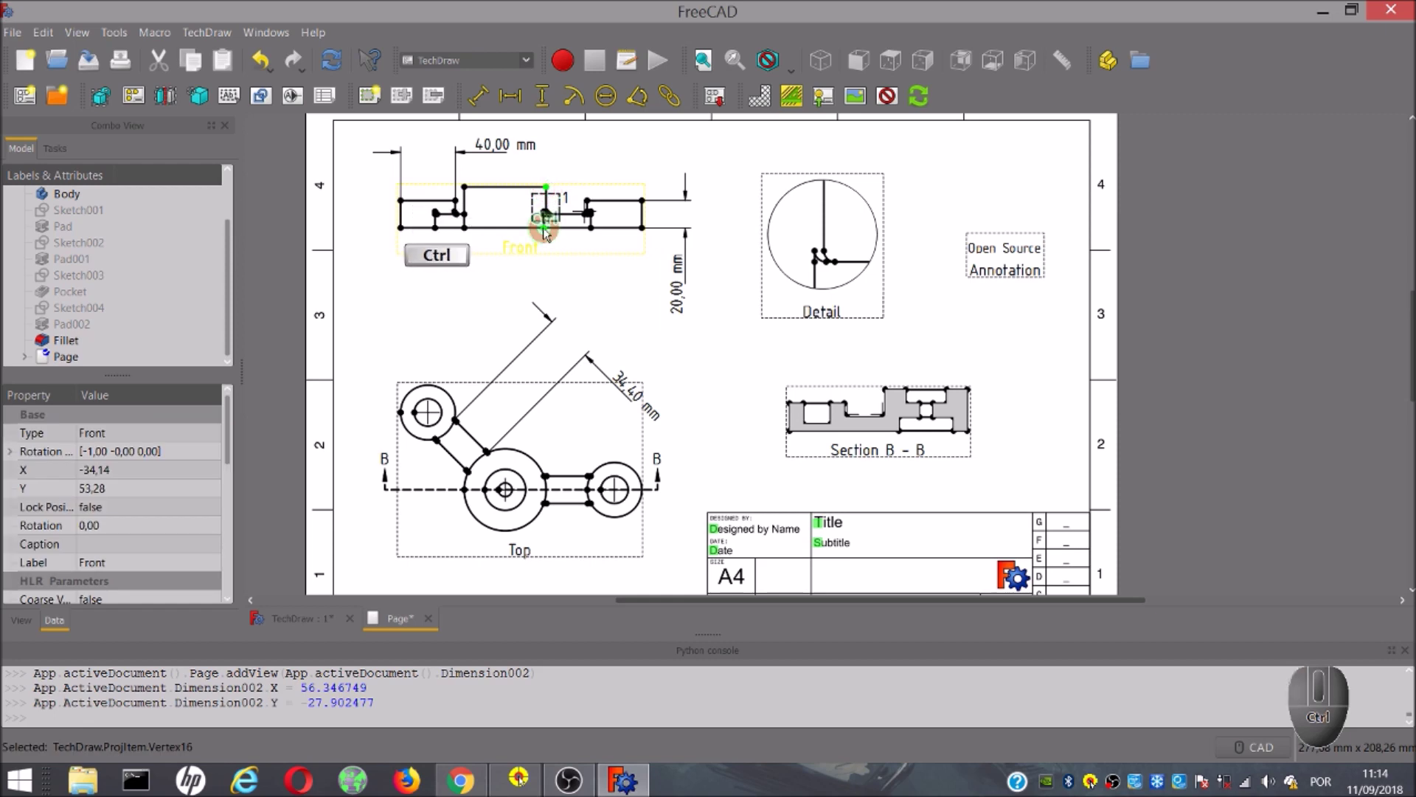
click(540, 95)
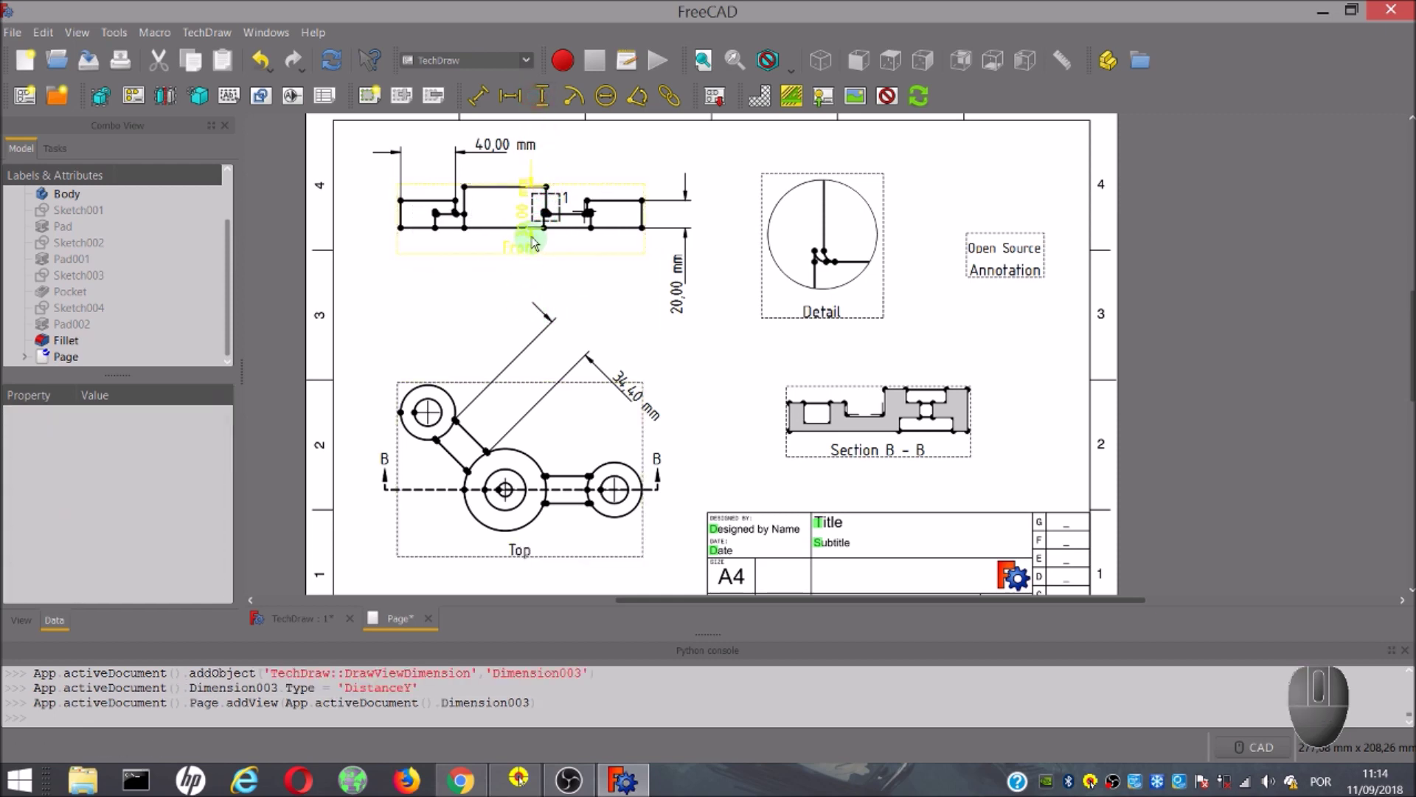
drag(528, 221, 712, 323)
click(727, 297)
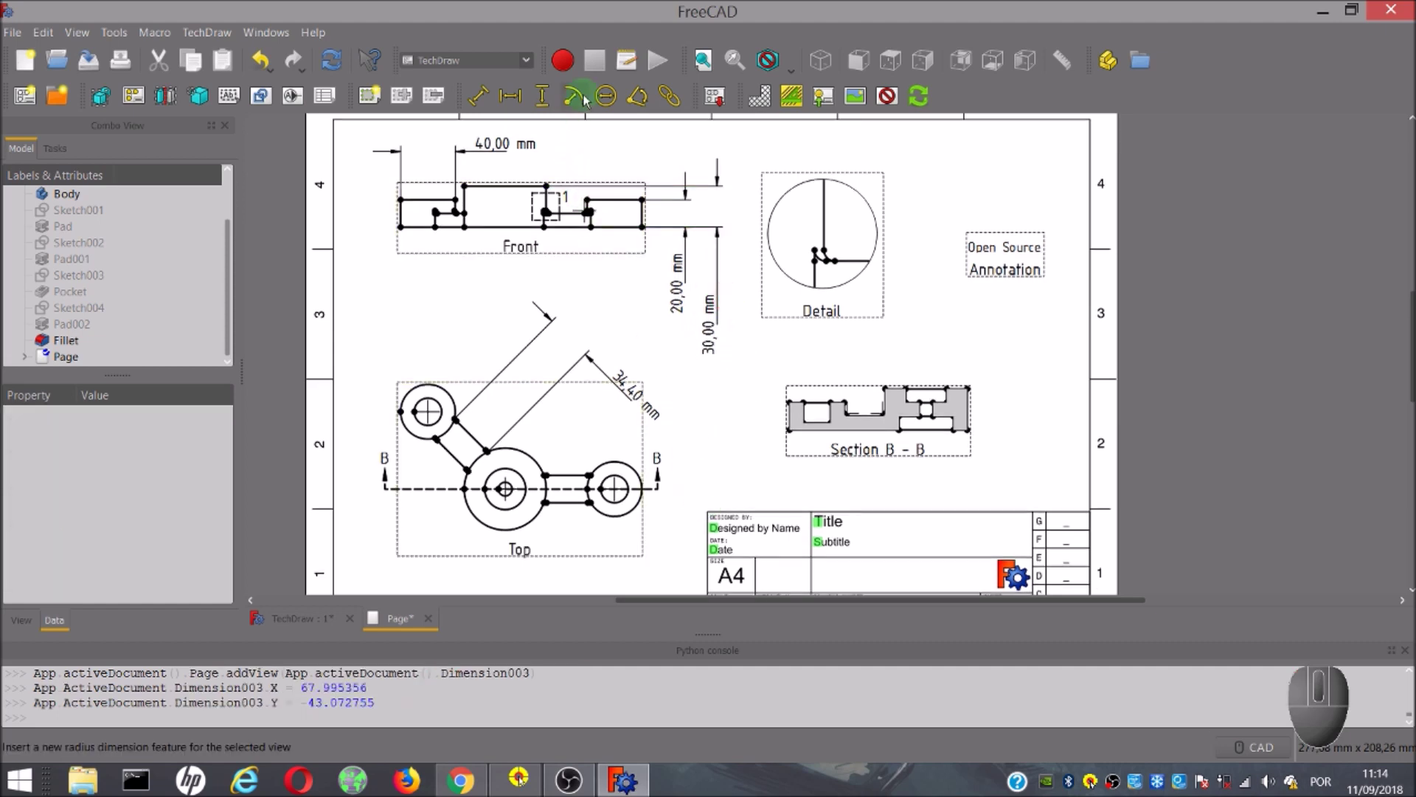
- Add a radius dimension to the upper-left ring's outer circle in the Top view, placed above the ring, and move the view slightly up
scroll(586, 376, down, 1)
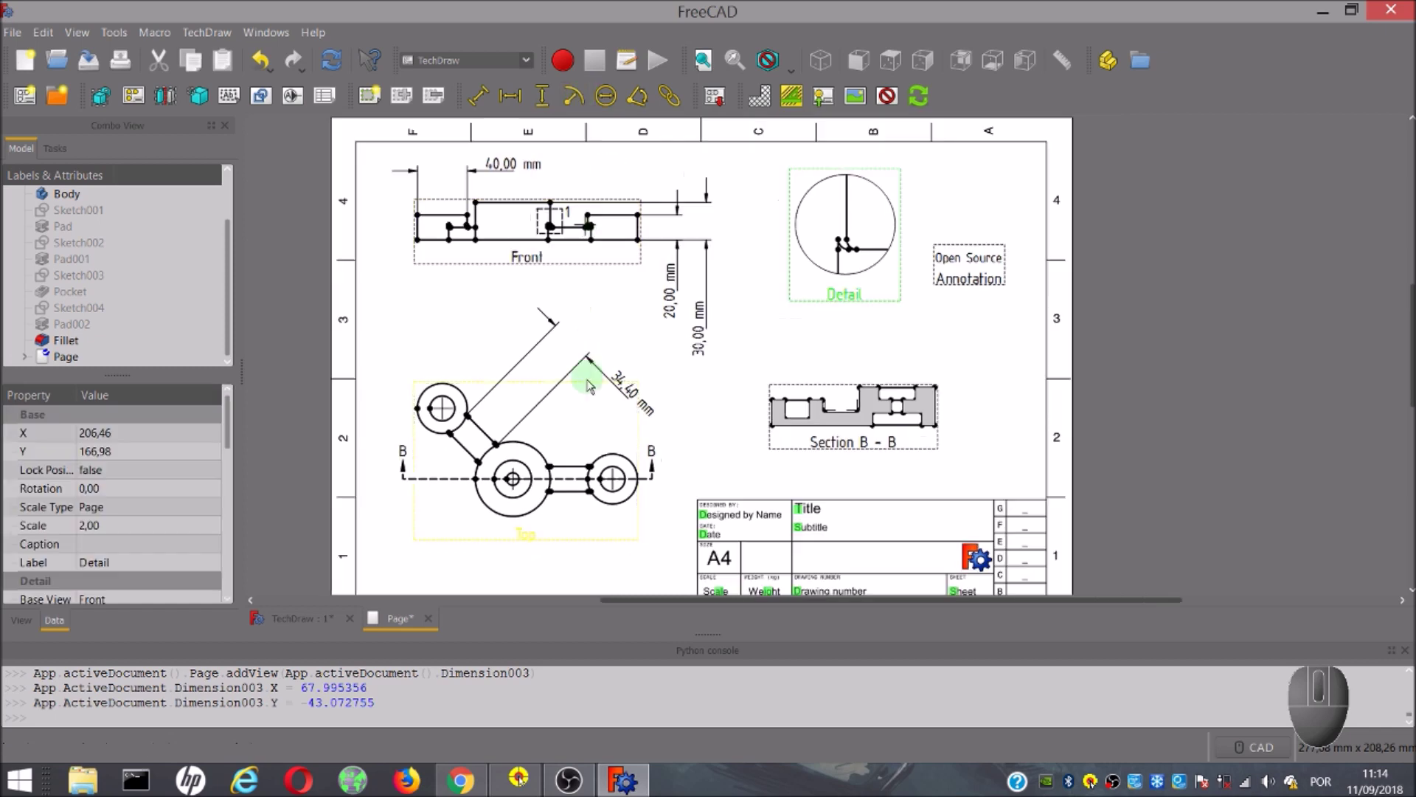
click(455, 399)
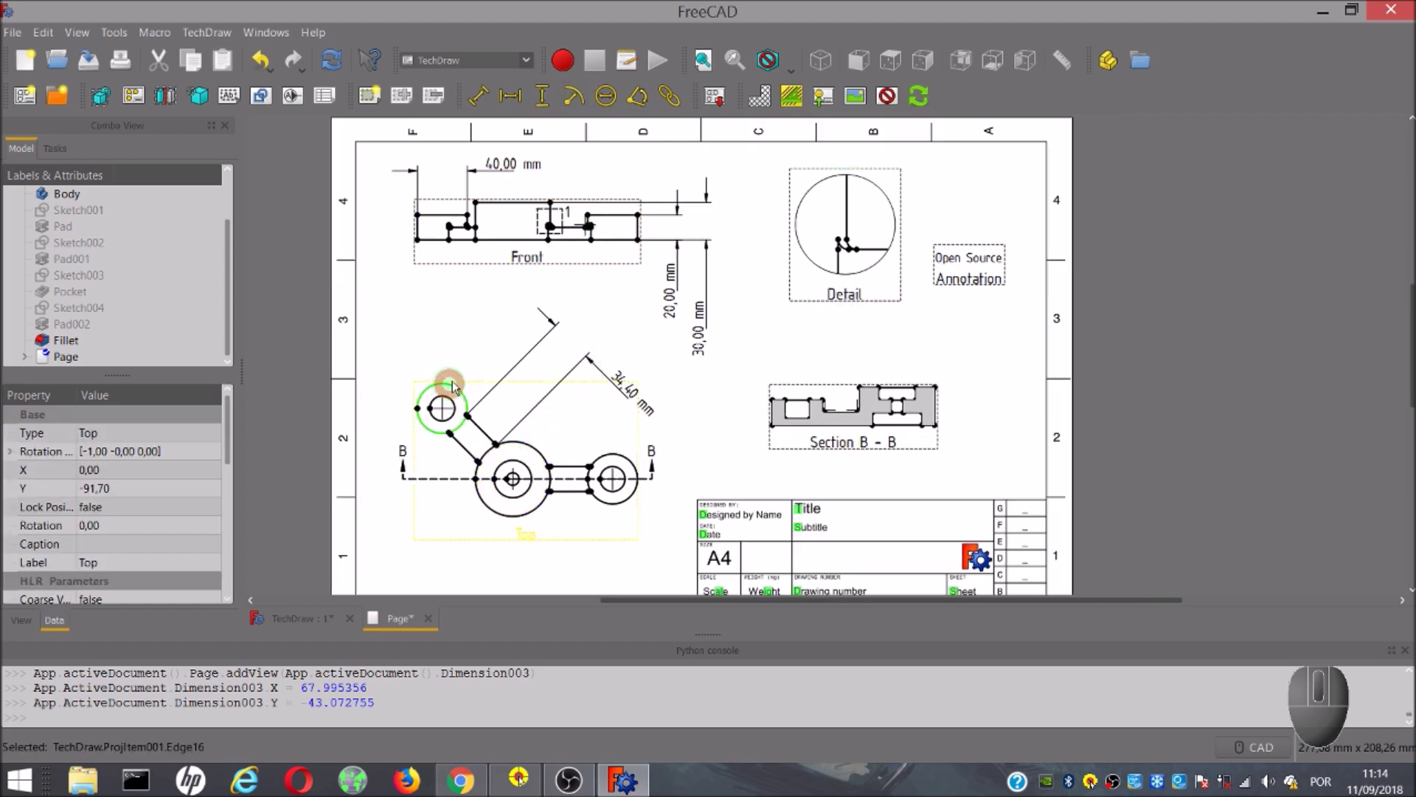
click(568, 104)
drag(536, 453, 449, 357)
click(442, 308)
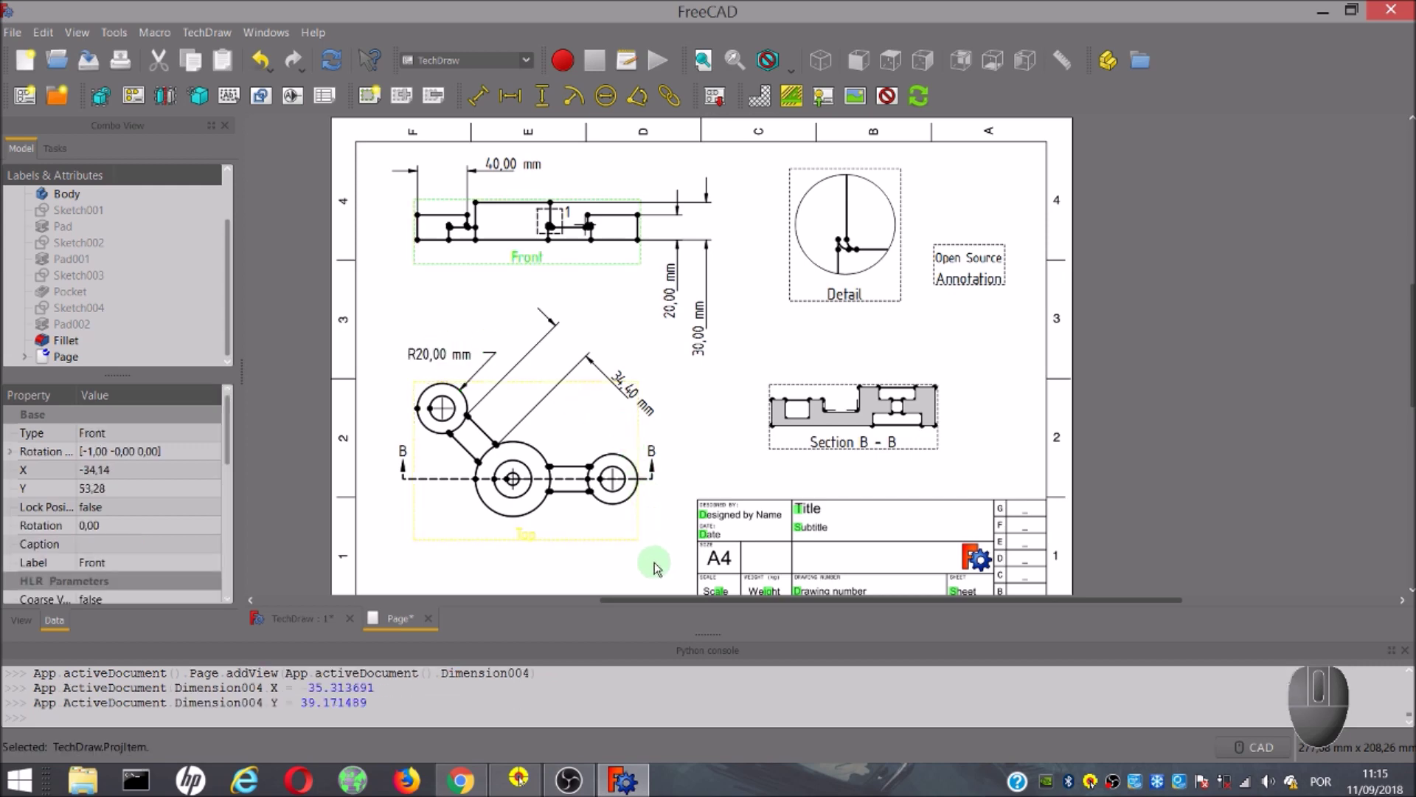
mouse_move(657, 567)
mouse_down()
mouse_move(642, 528)
mouse_move(642, 548)
mouse_up()
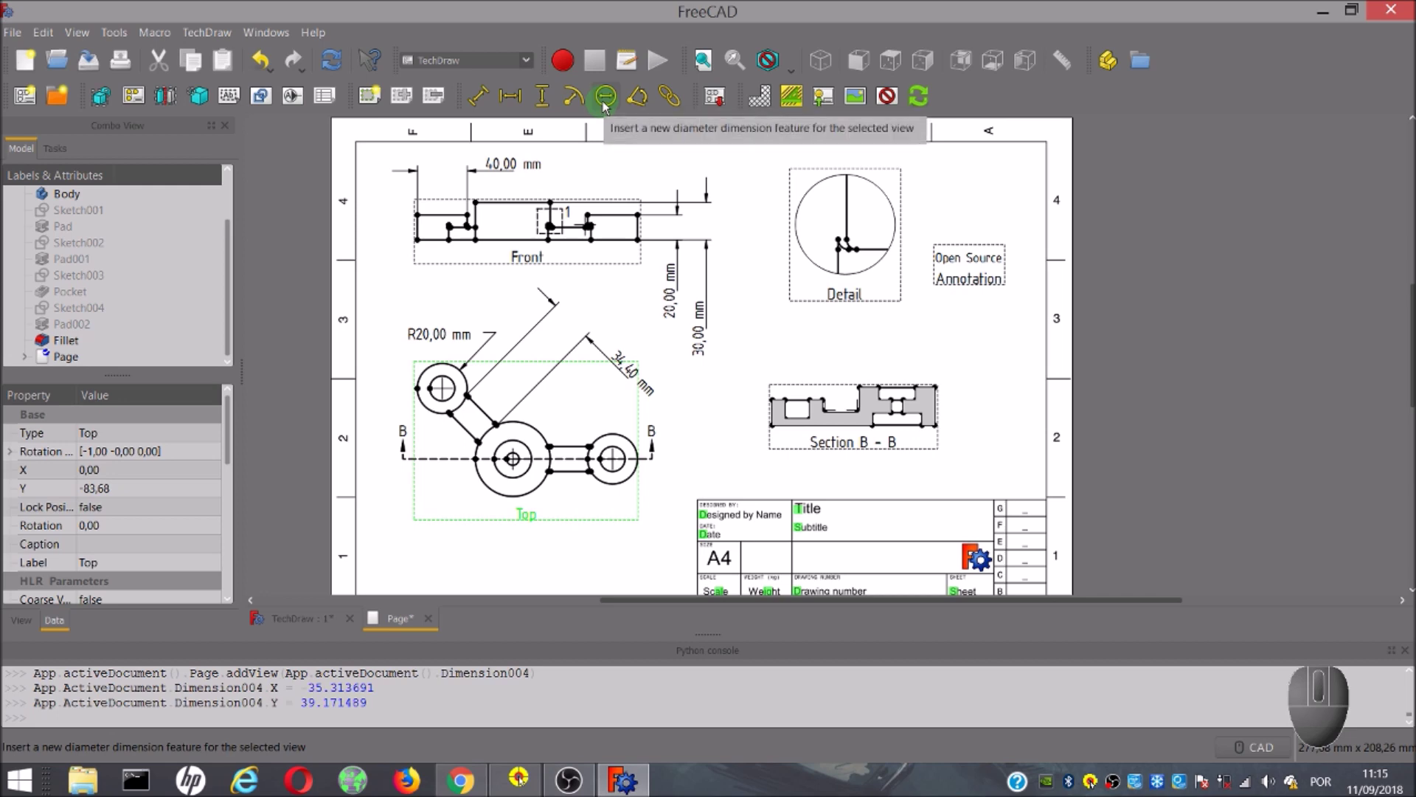
- Add a diameter dimension to the central ring's outer circle in the Top view and place it below and to the right
click(540, 493)
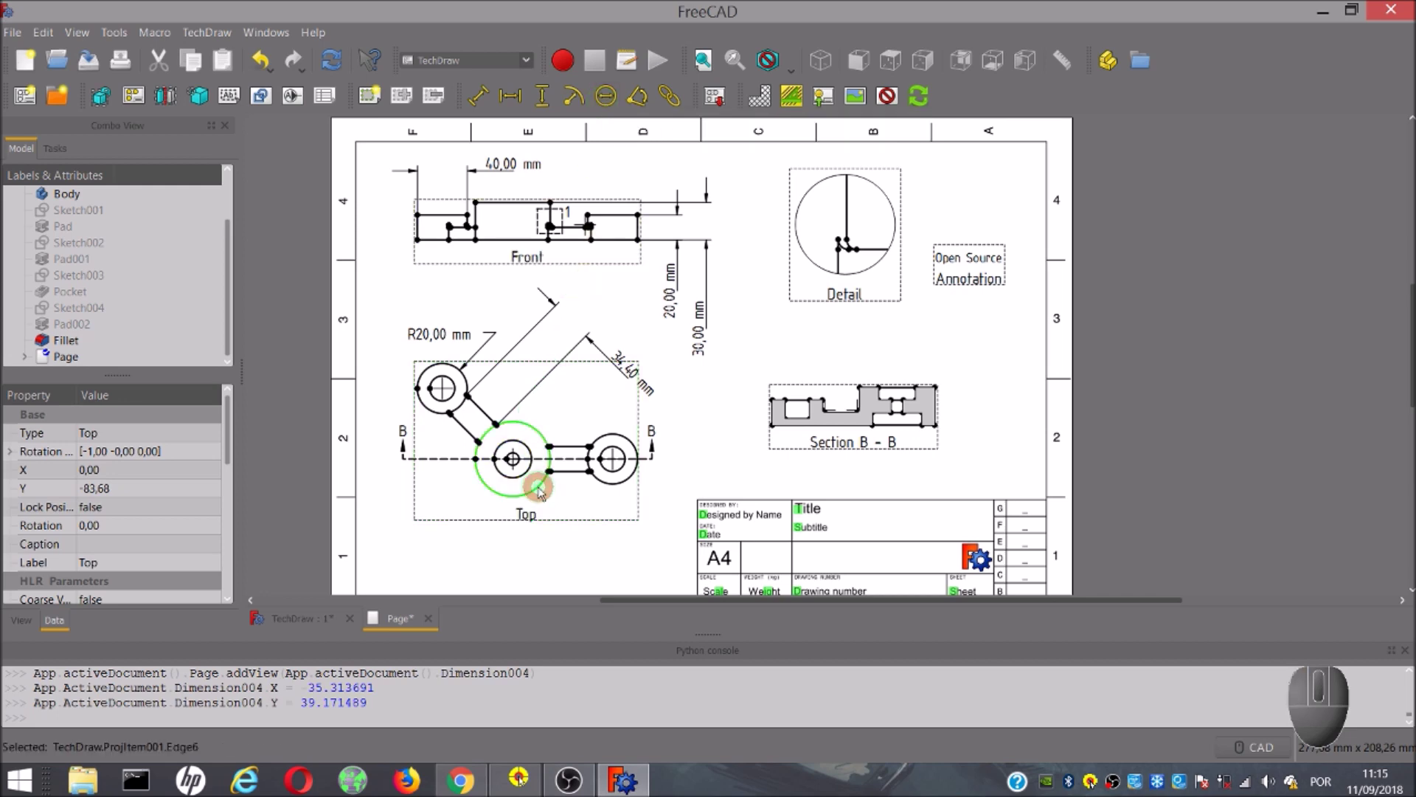
click(605, 96)
drag(549, 442, 643, 541)
click(700, 446)
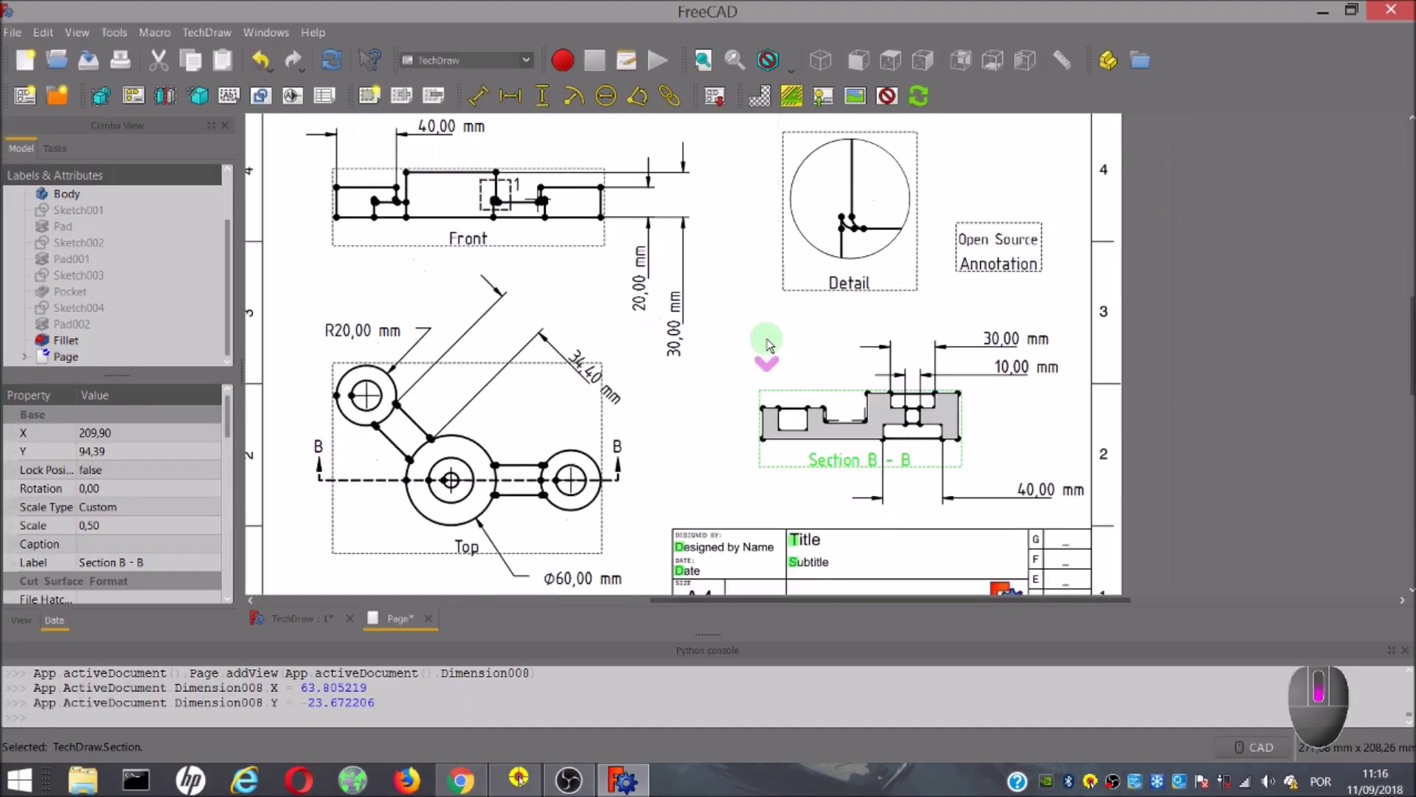
- Add an angle dimension between the upper edges of the slanted and horizontal arms in the Top view, placing it above the central ring
scroll(765, 350, down, 1)
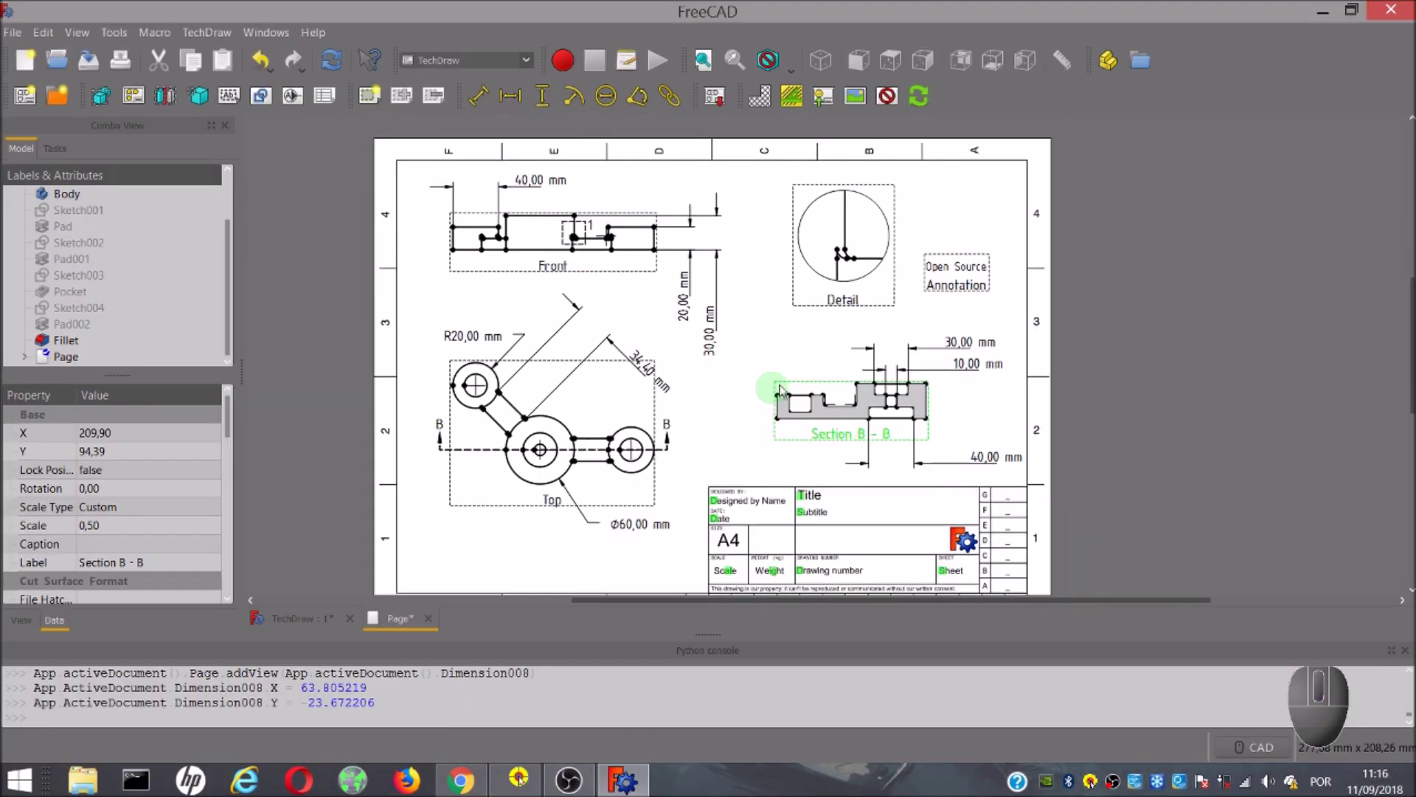
right_drag(770, 347, 691, 374)
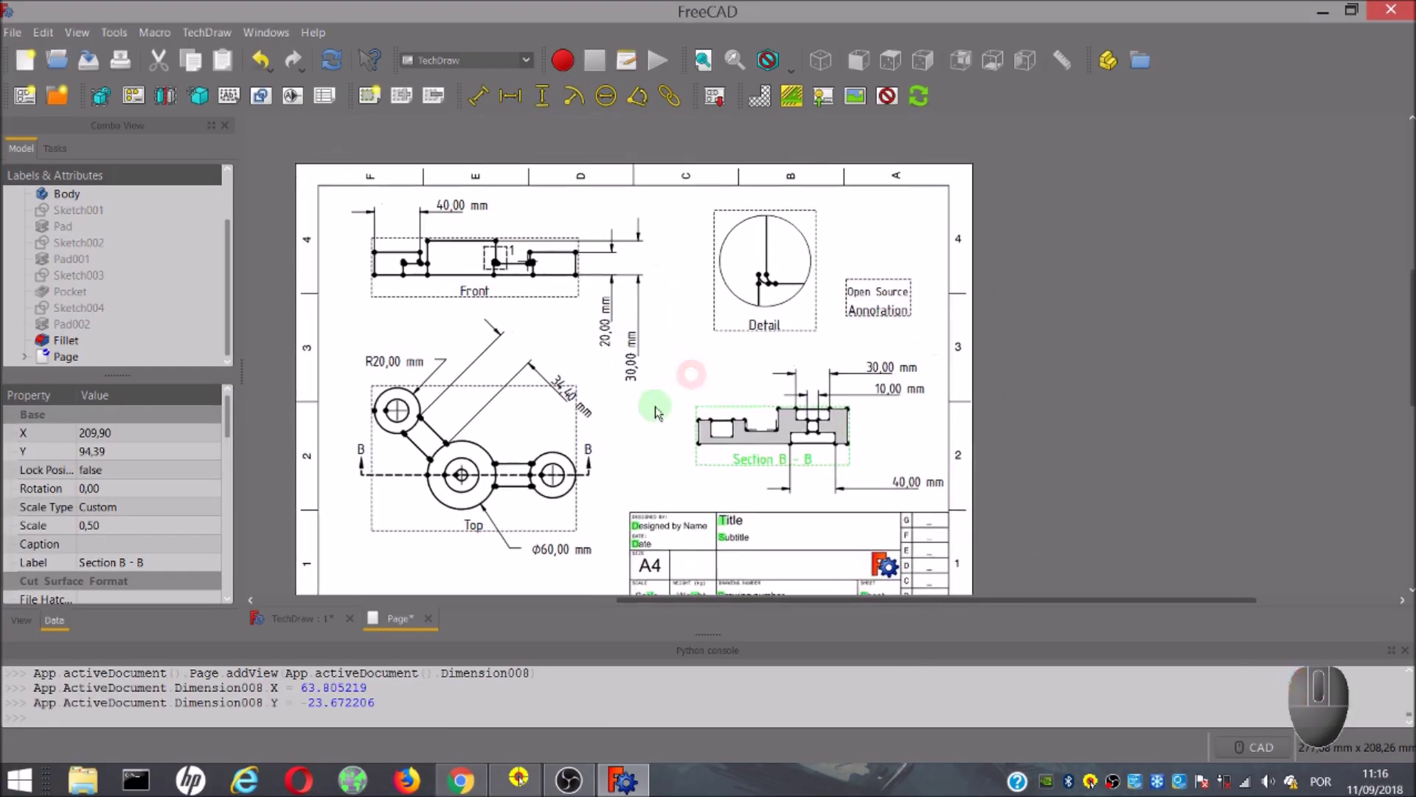
ctrl+click(432, 428)
scroll(502, 425, up, 2)
click(554, 424)
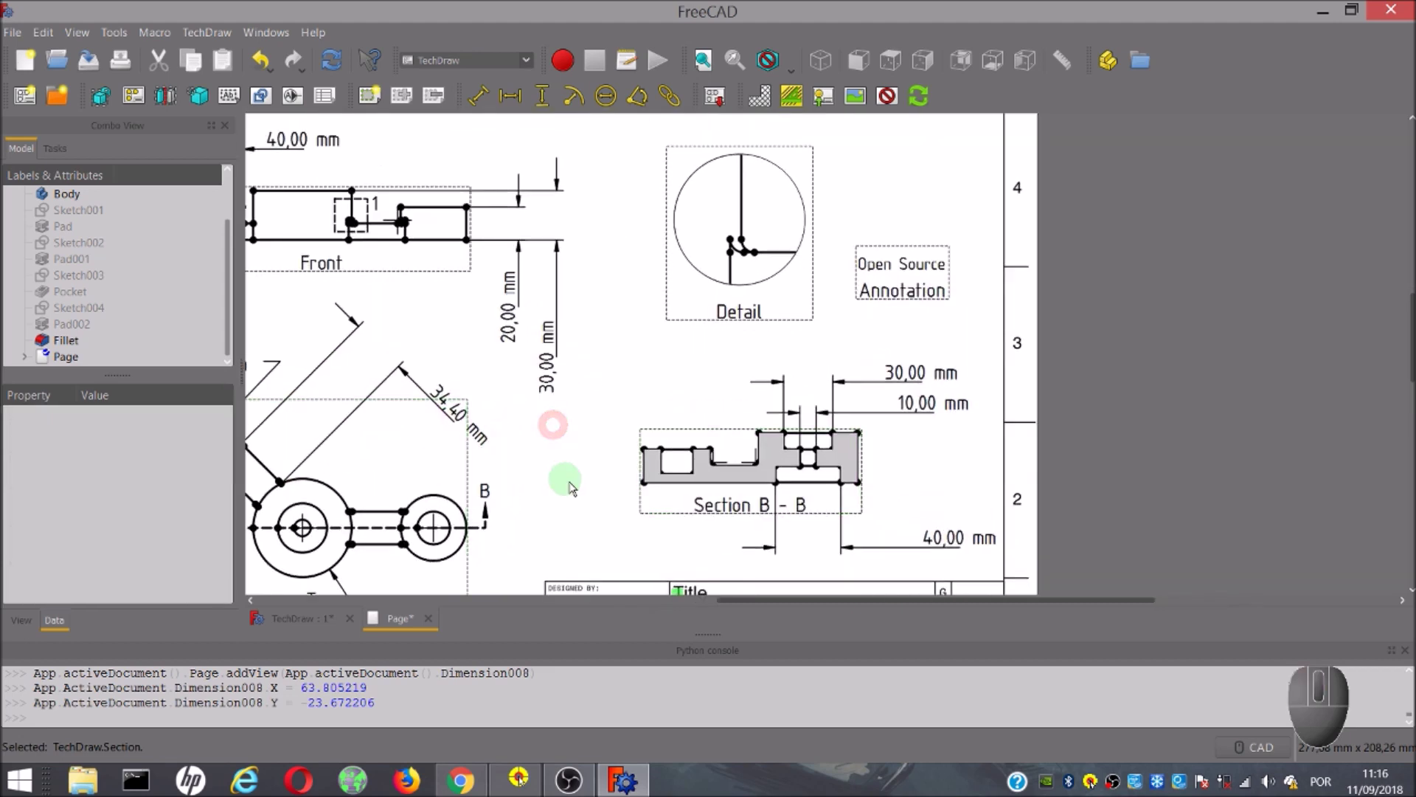
middle_drag(649, 411, 958, 357)
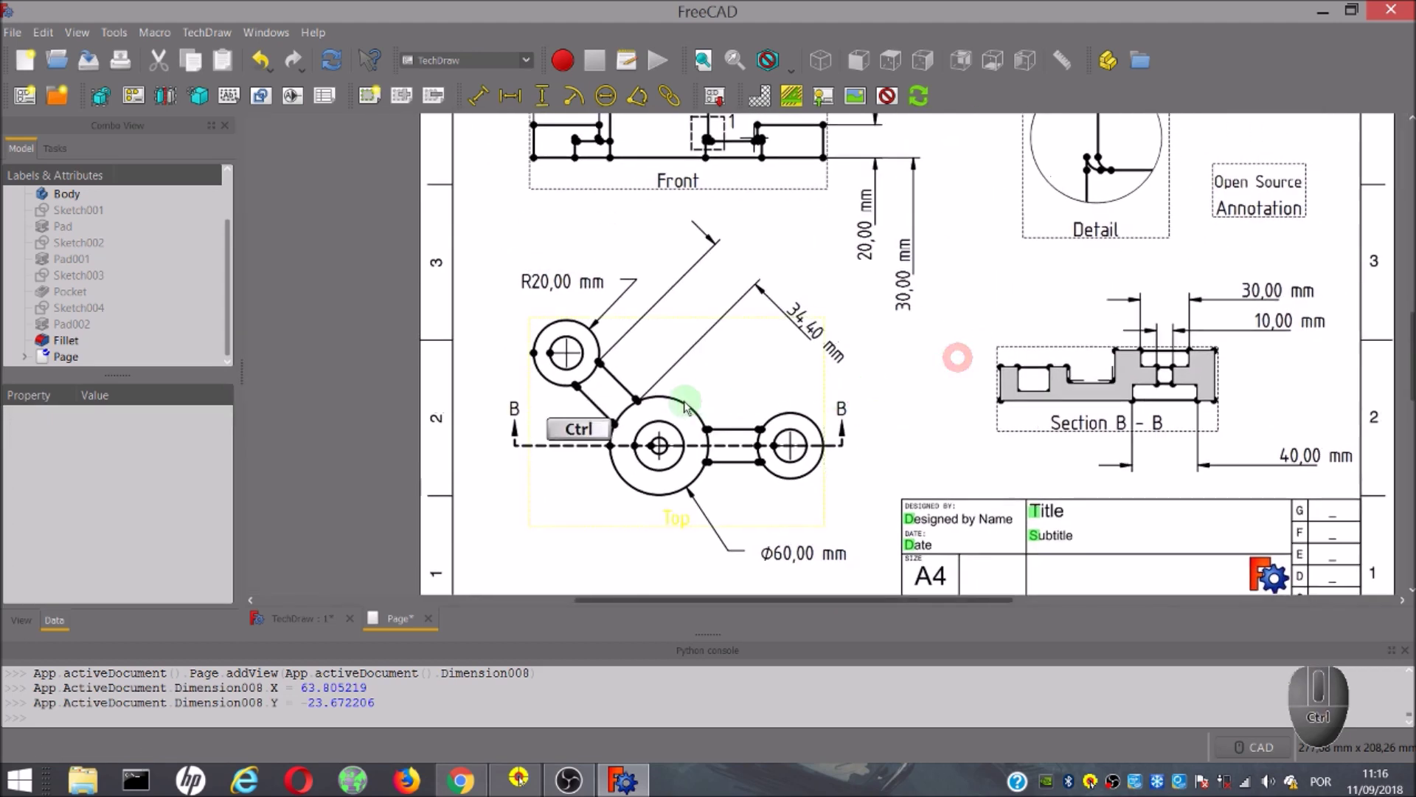
ctrl+click(617, 379)
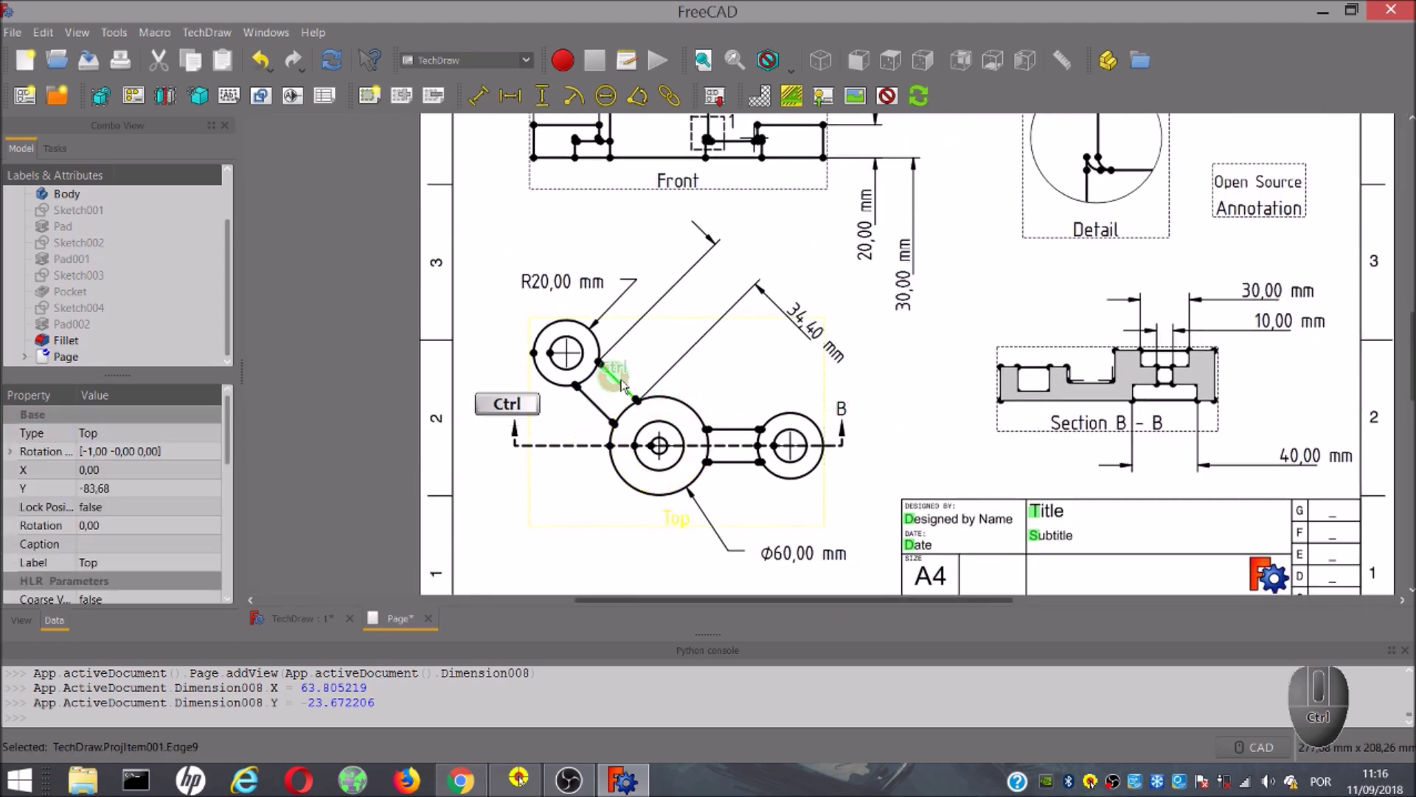
ctrl+click(726, 429)
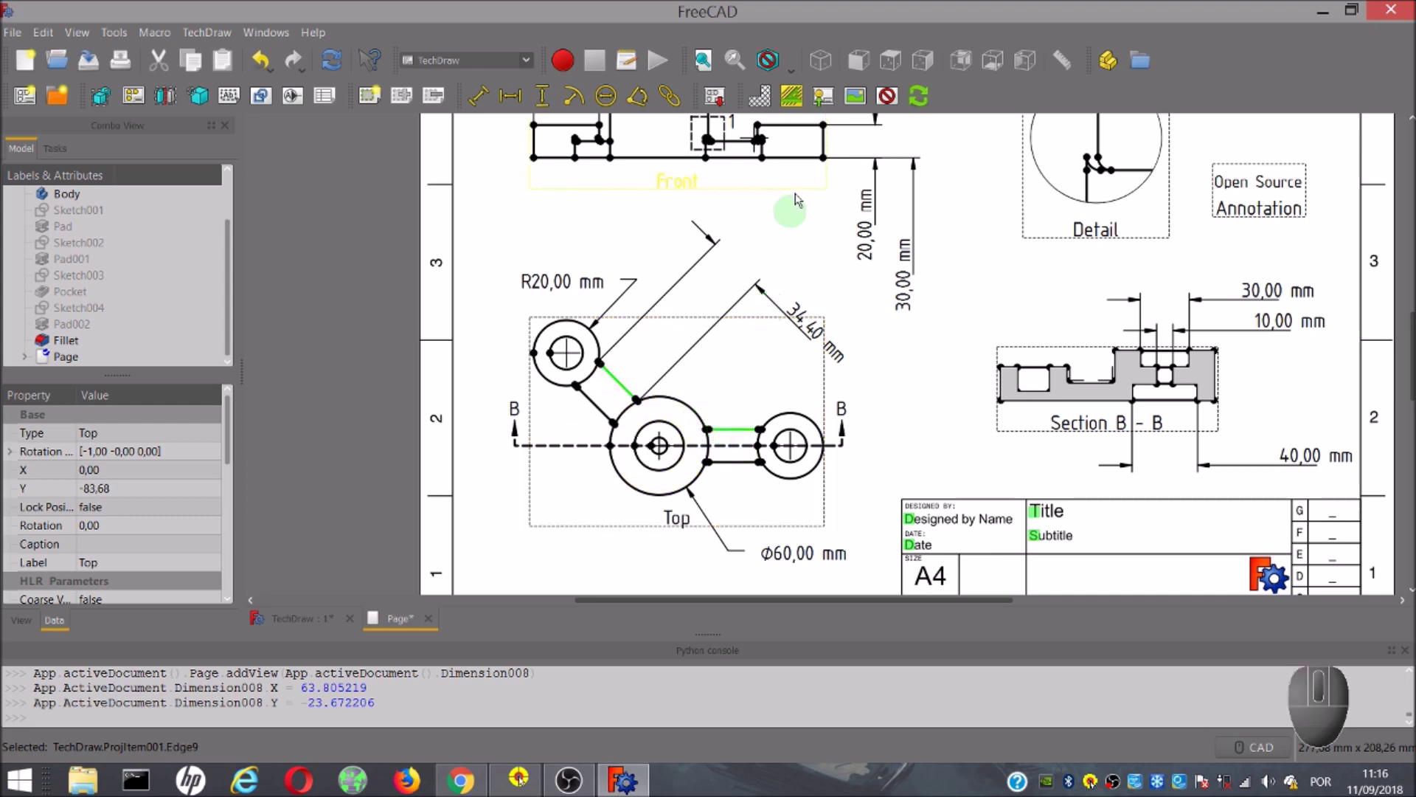
click(639, 98)
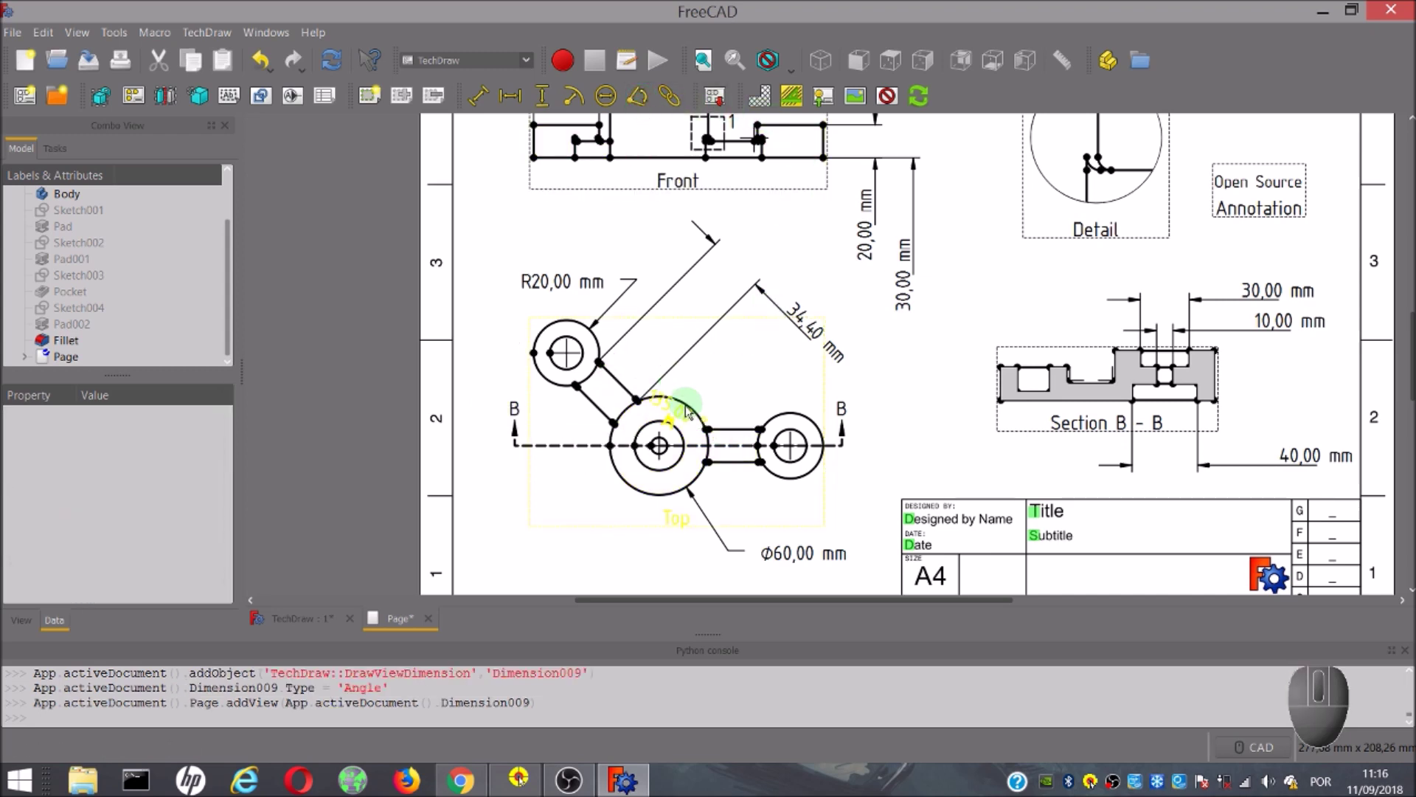
drag(676, 418, 744, 380)
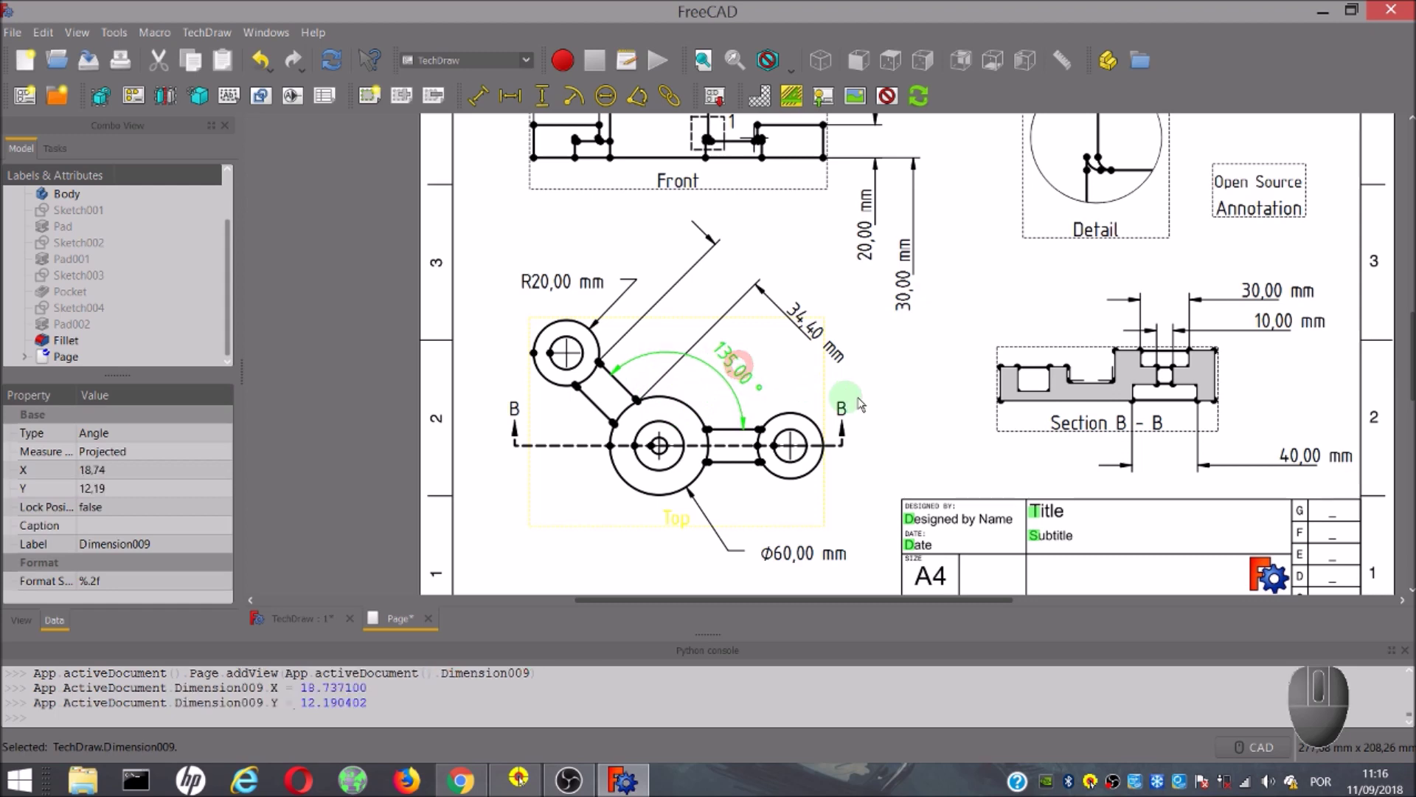
click(922, 348)
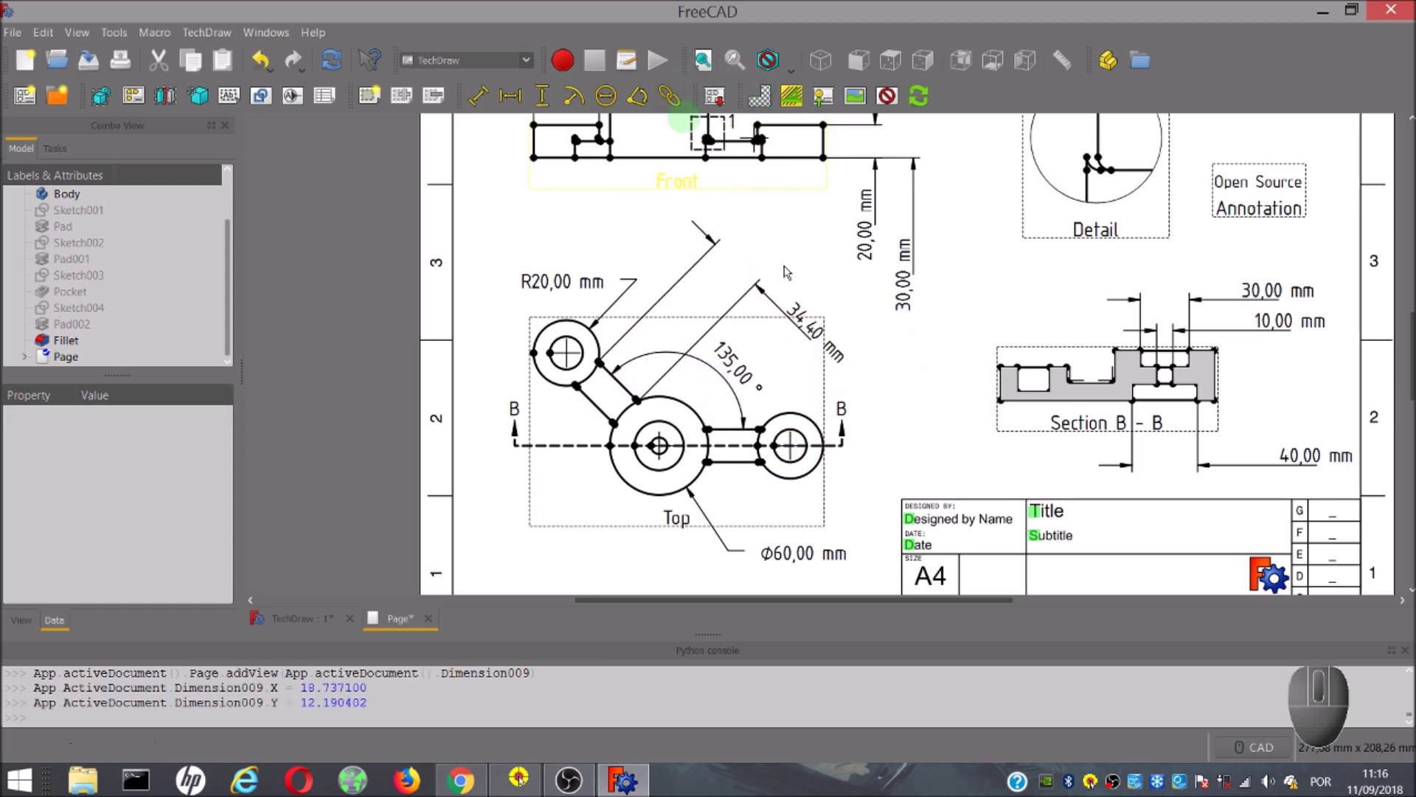
- Compare the upper-left ring's outer circle in the Top view with the 3D bracket model to examine linking dimensions to 3D geometry
mouse_move(945, 402)
mouse_down()
mouse_move(734, 424)
mouse_move(854, 436)
mouse_up()
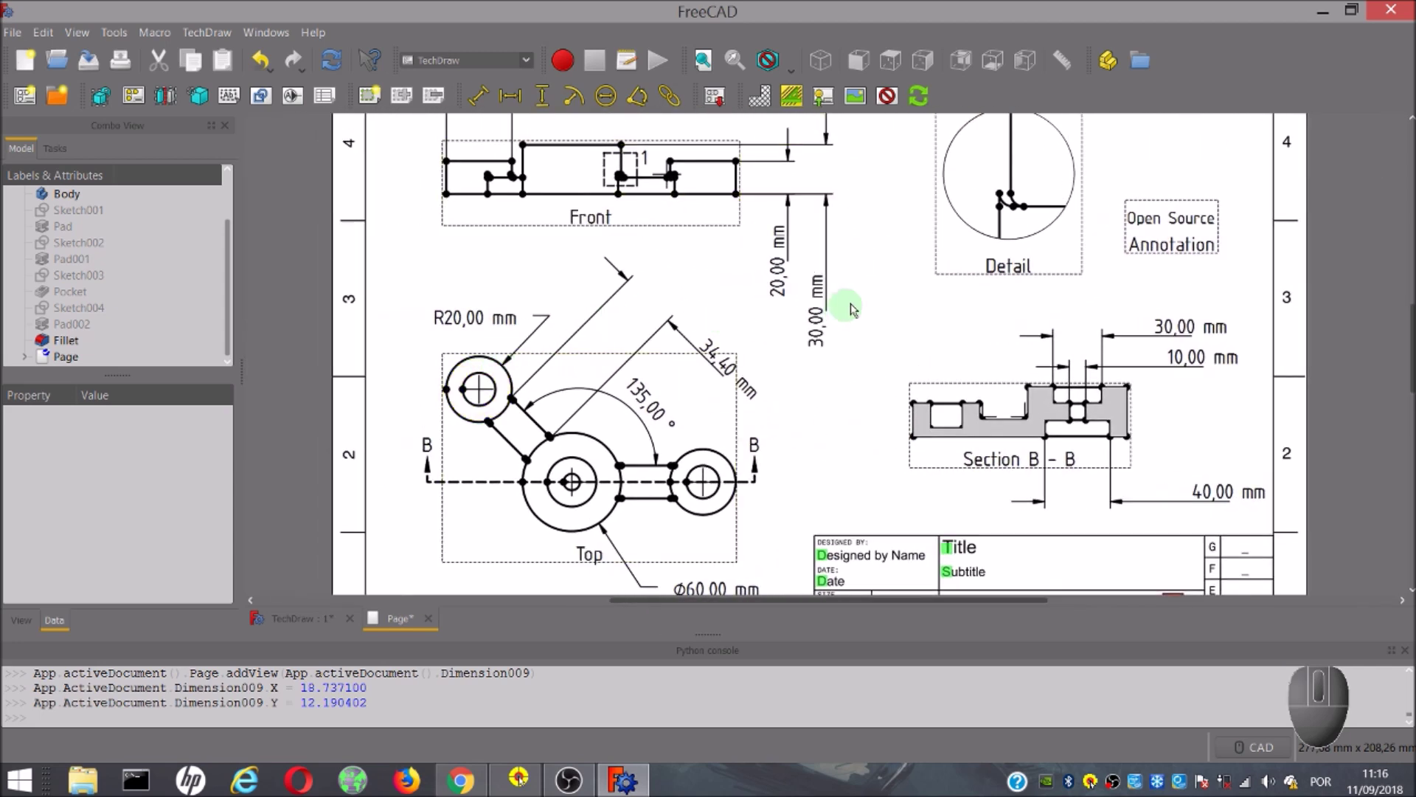
mouse_move(885, 276)
mouse_down()
mouse_move(950, 419)
mouse_move(973, 436)
mouse_move(986, 230)
mouse_up()
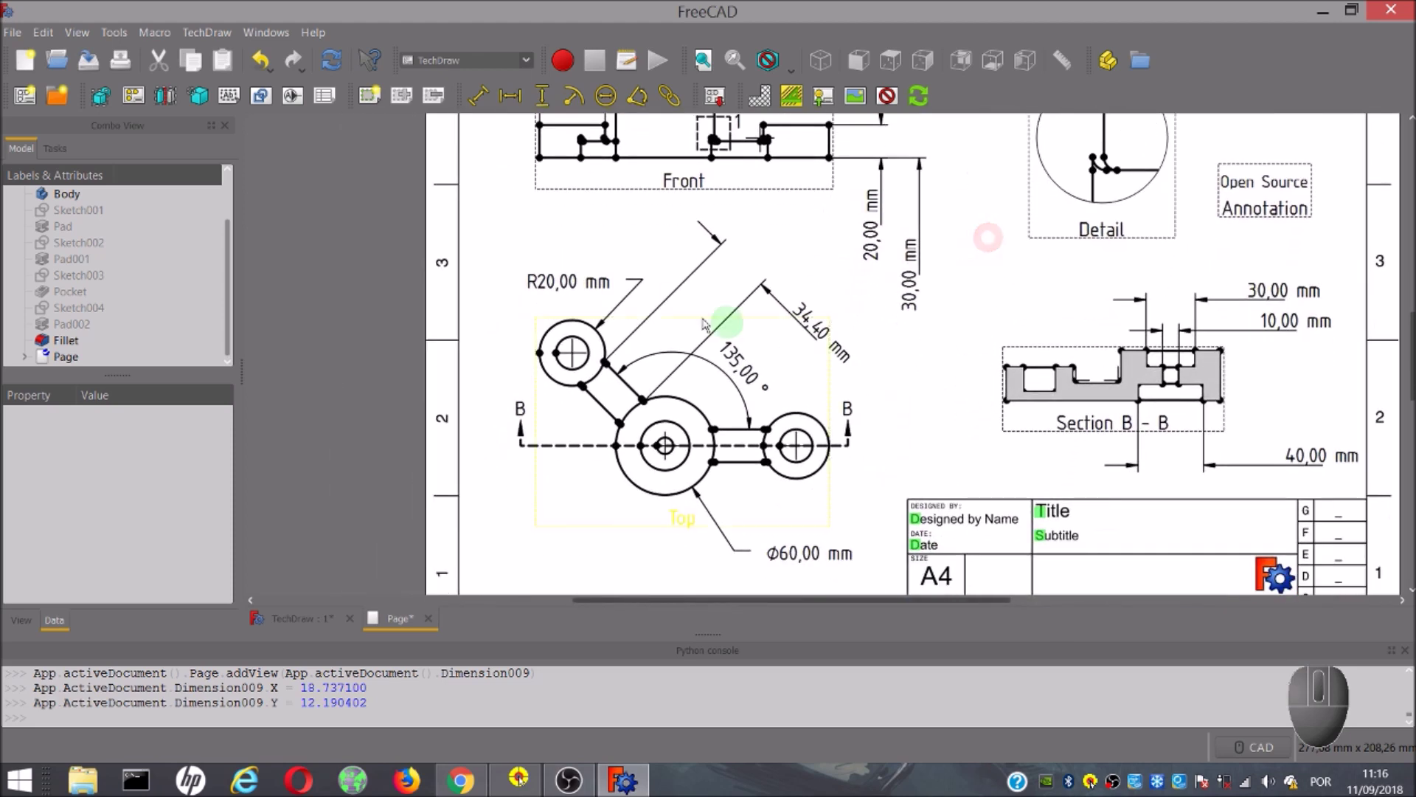
ctrl+click(573, 319)
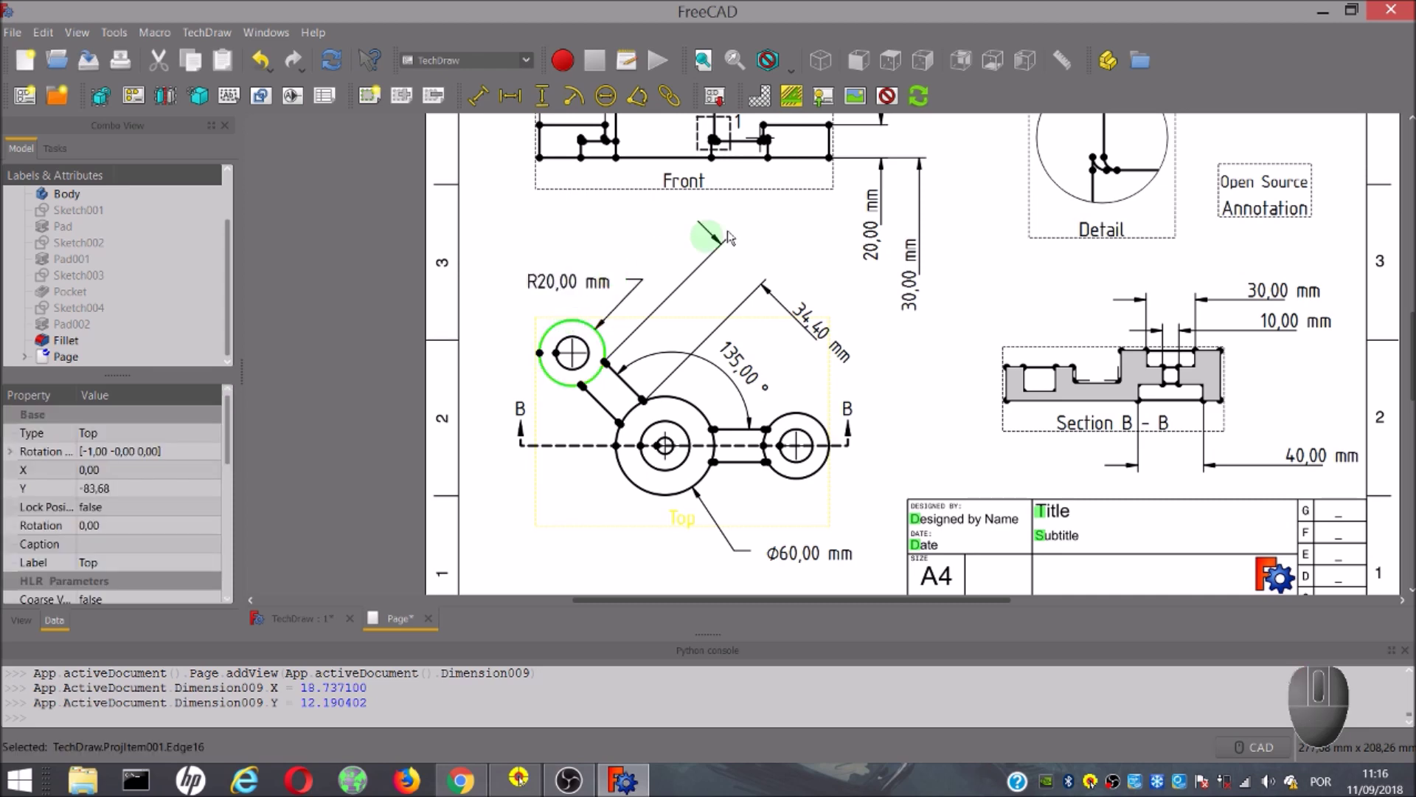
click(671, 98)
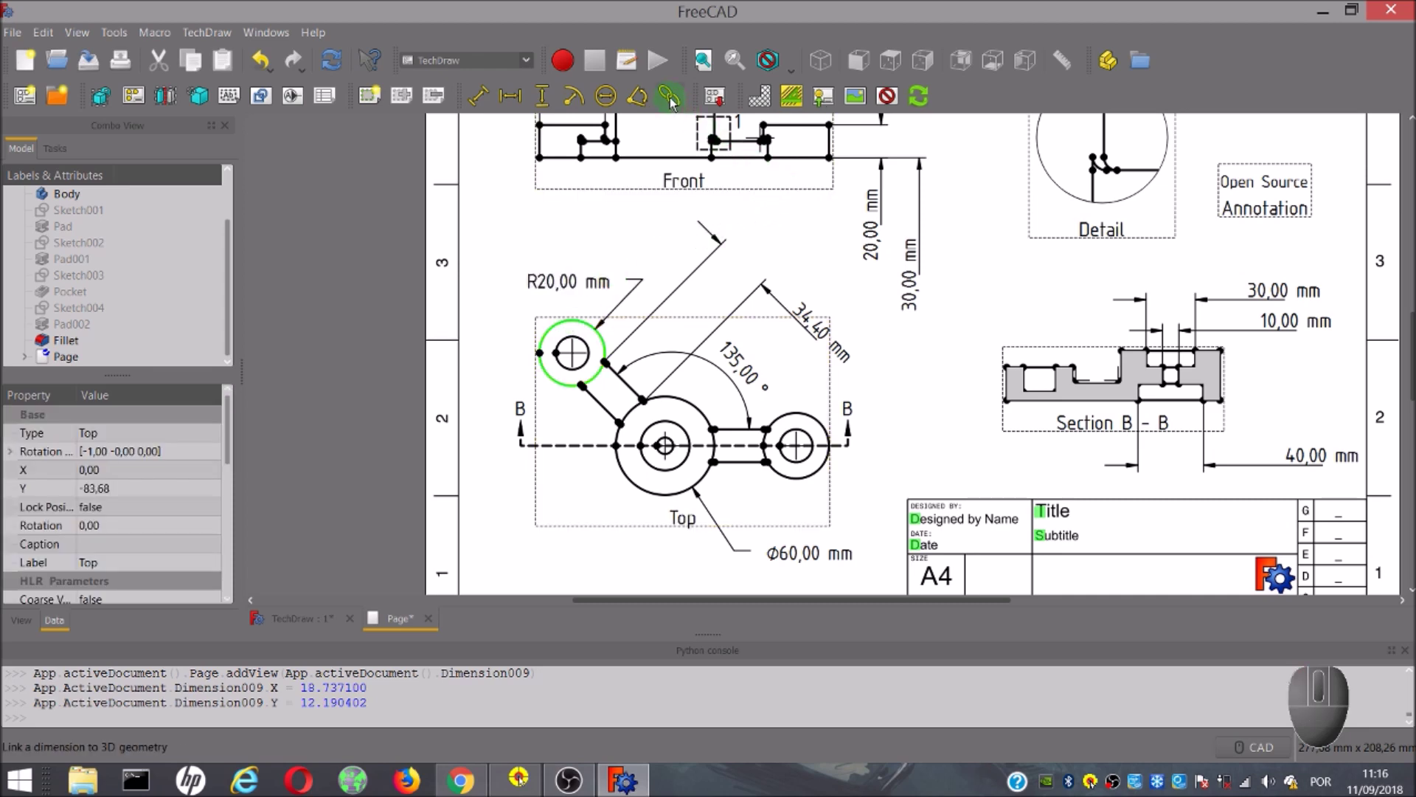
click(317, 621)
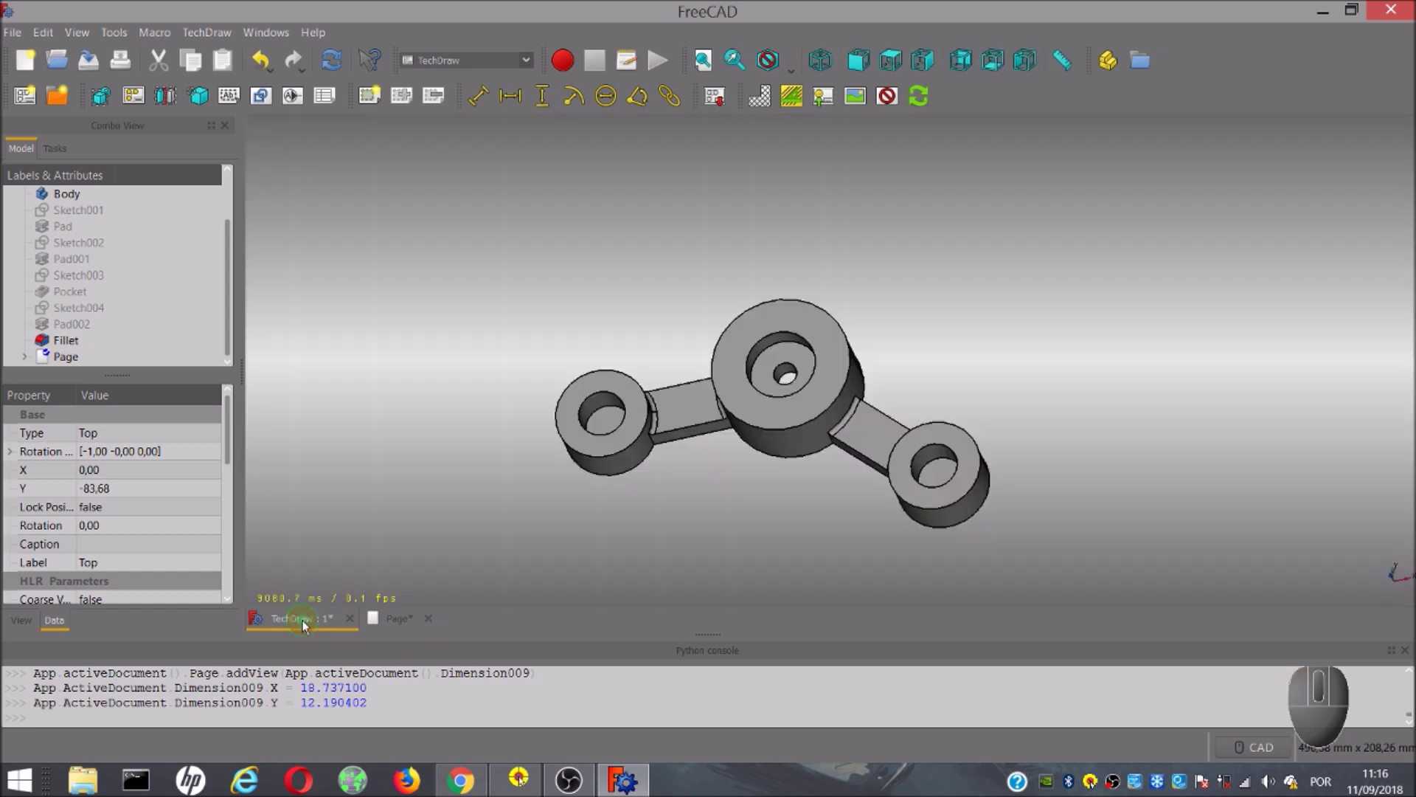
click(380, 622)
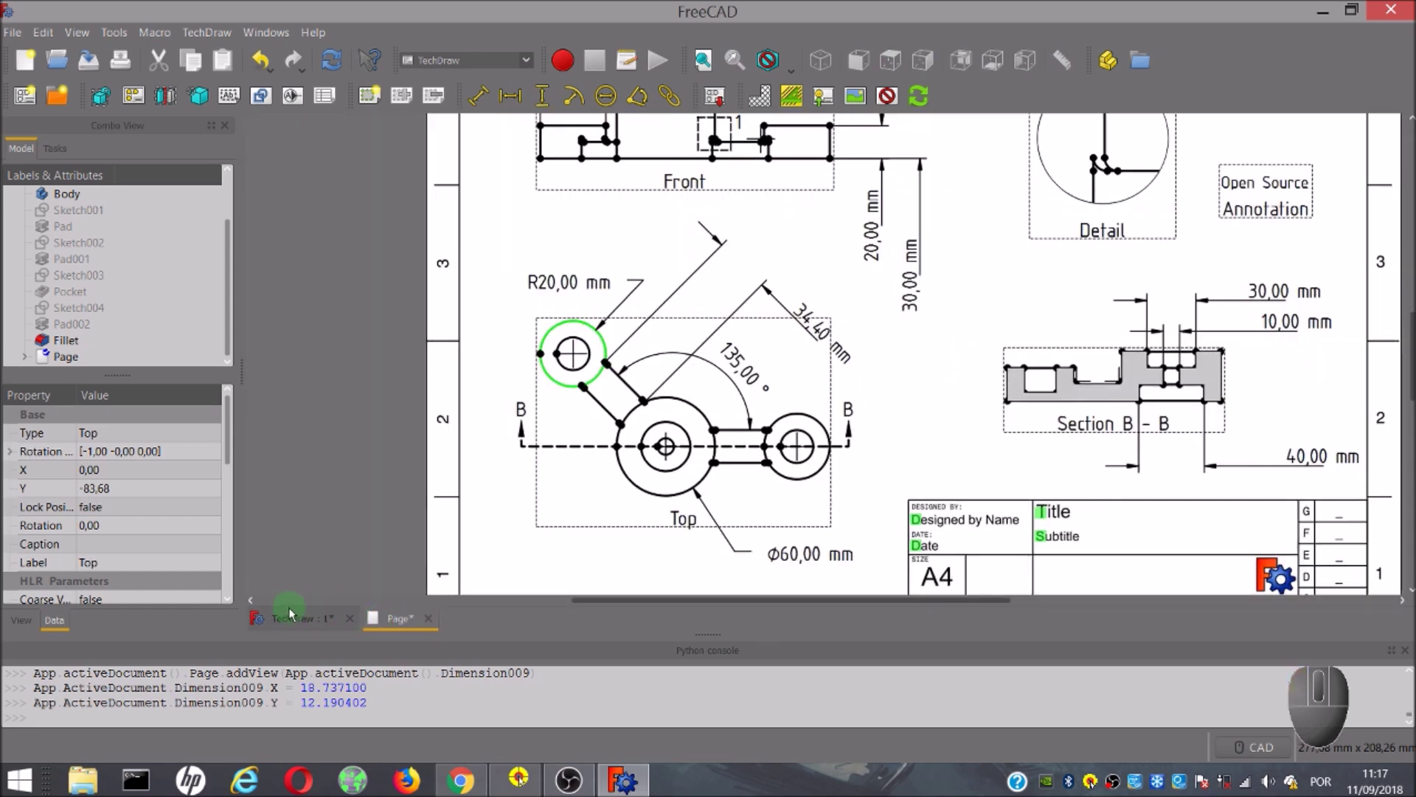
click(288, 620)
click(765, 529)
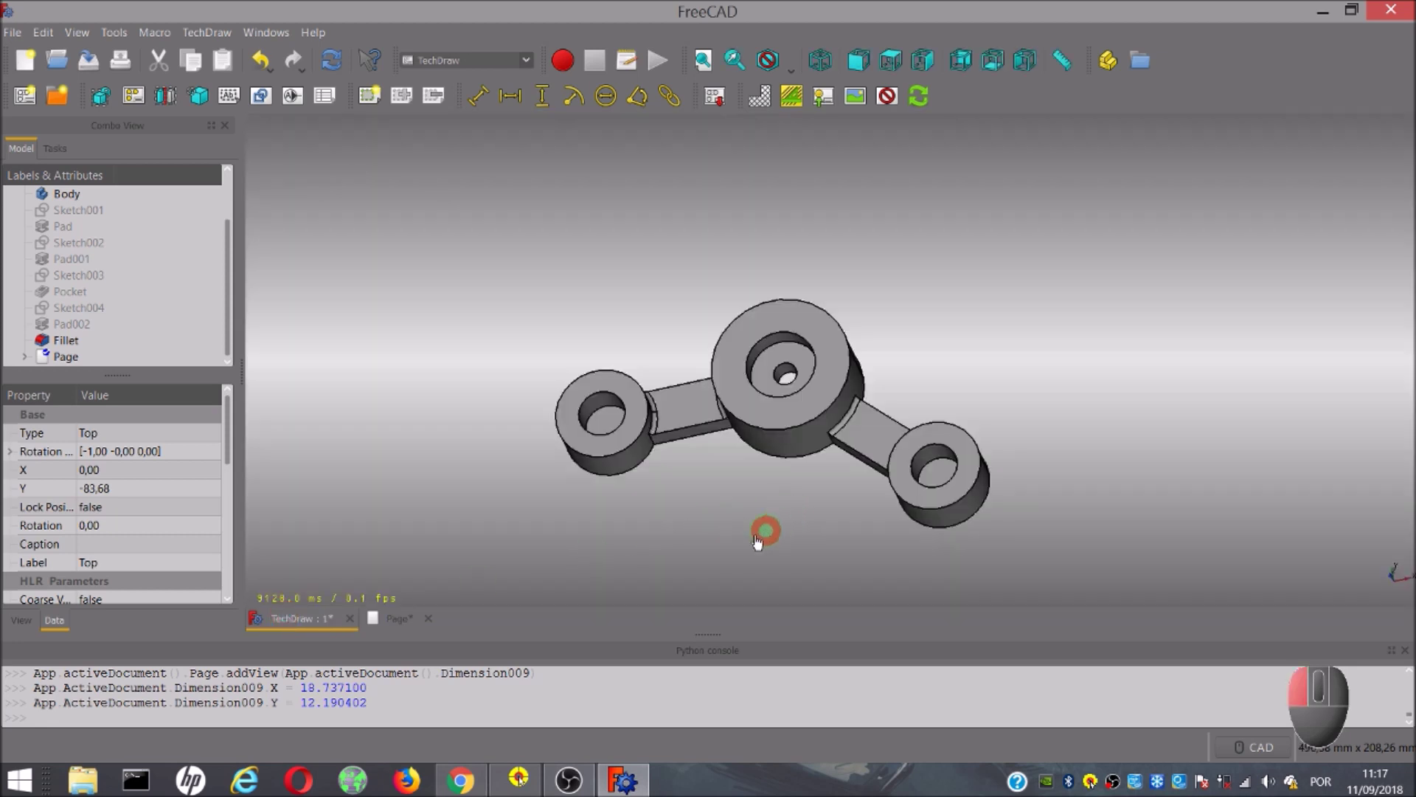
middle_drag(731, 543, 828, 509)
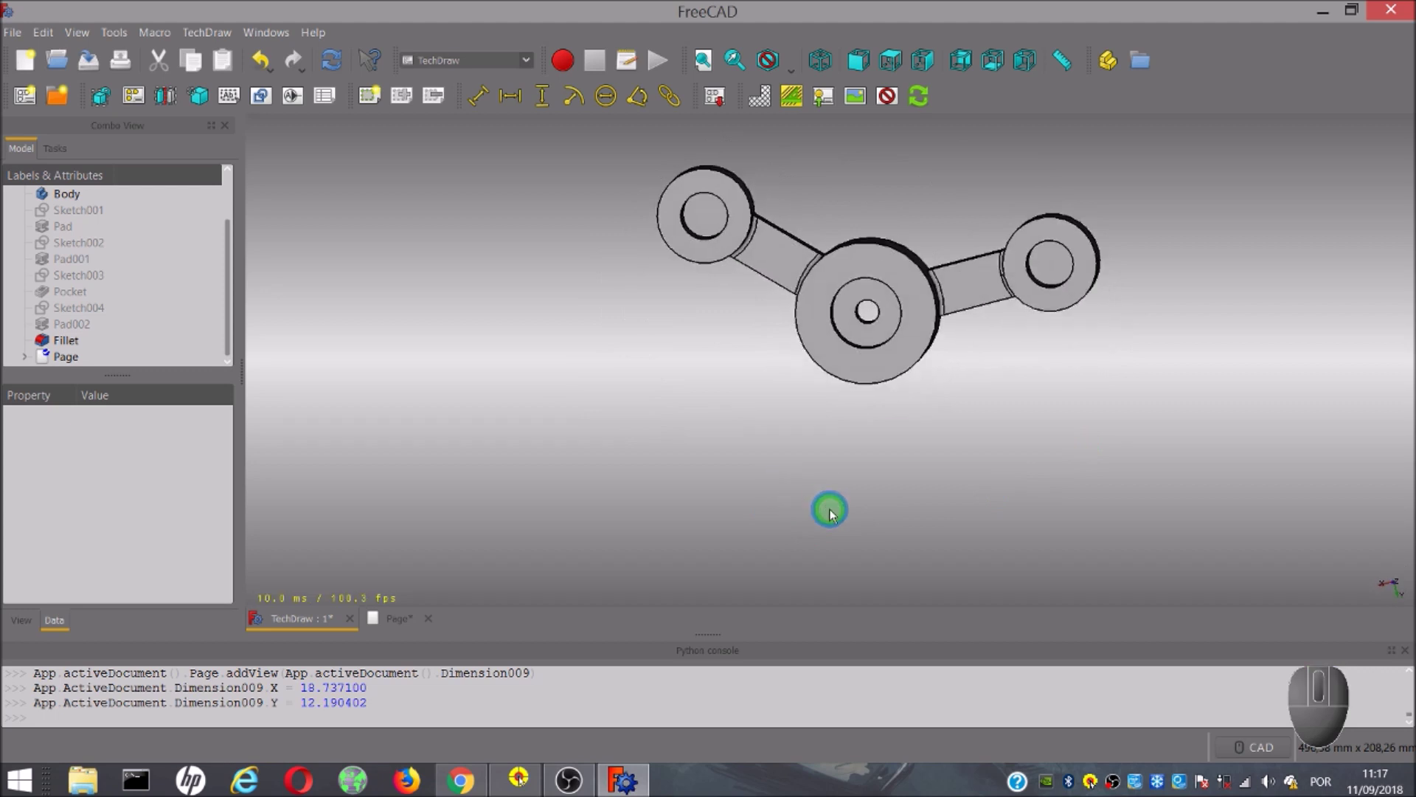
click(391, 618)
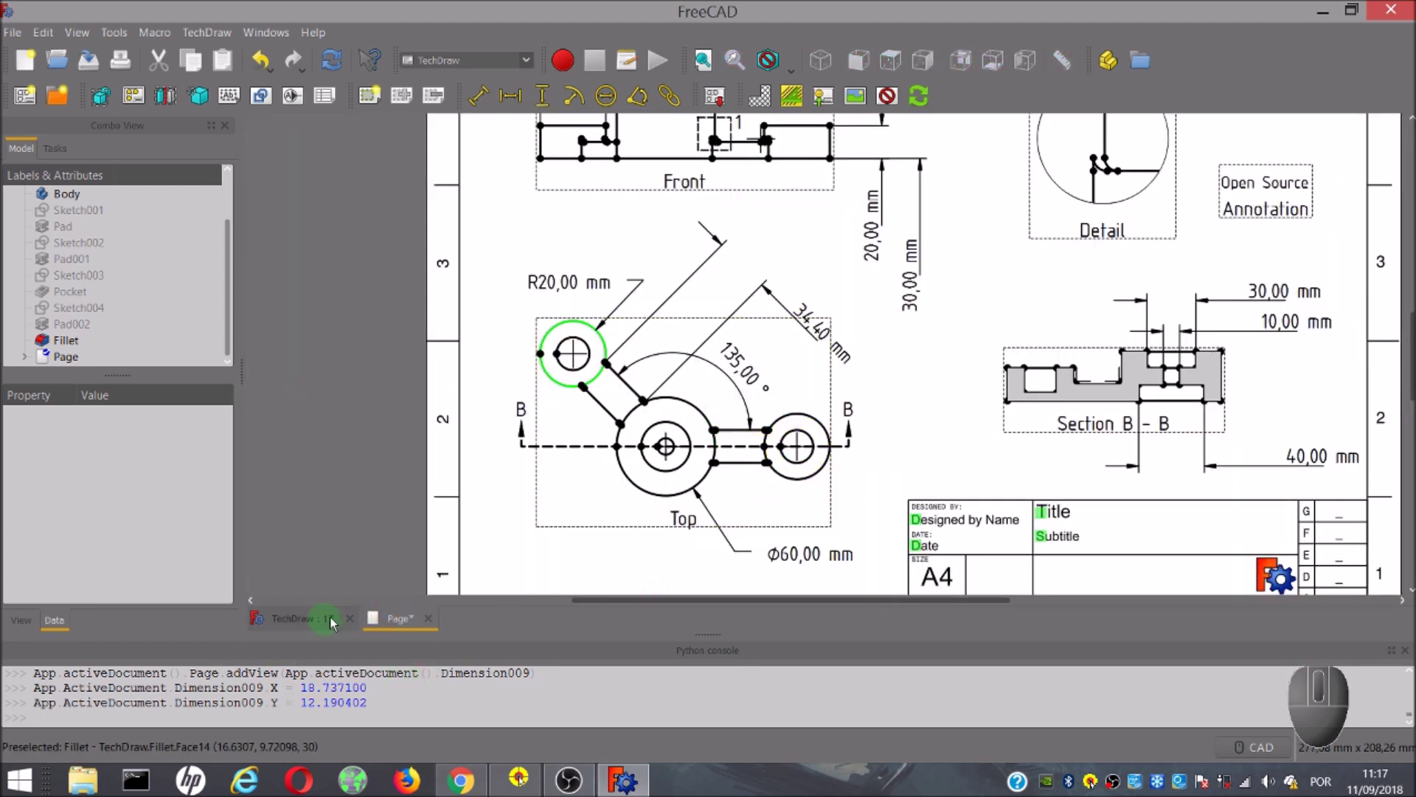
- Link the radius dimension to the outer top edge of the upper-left ring in the 3D model, leaving the diameter dimension unlinked
click(292, 620)
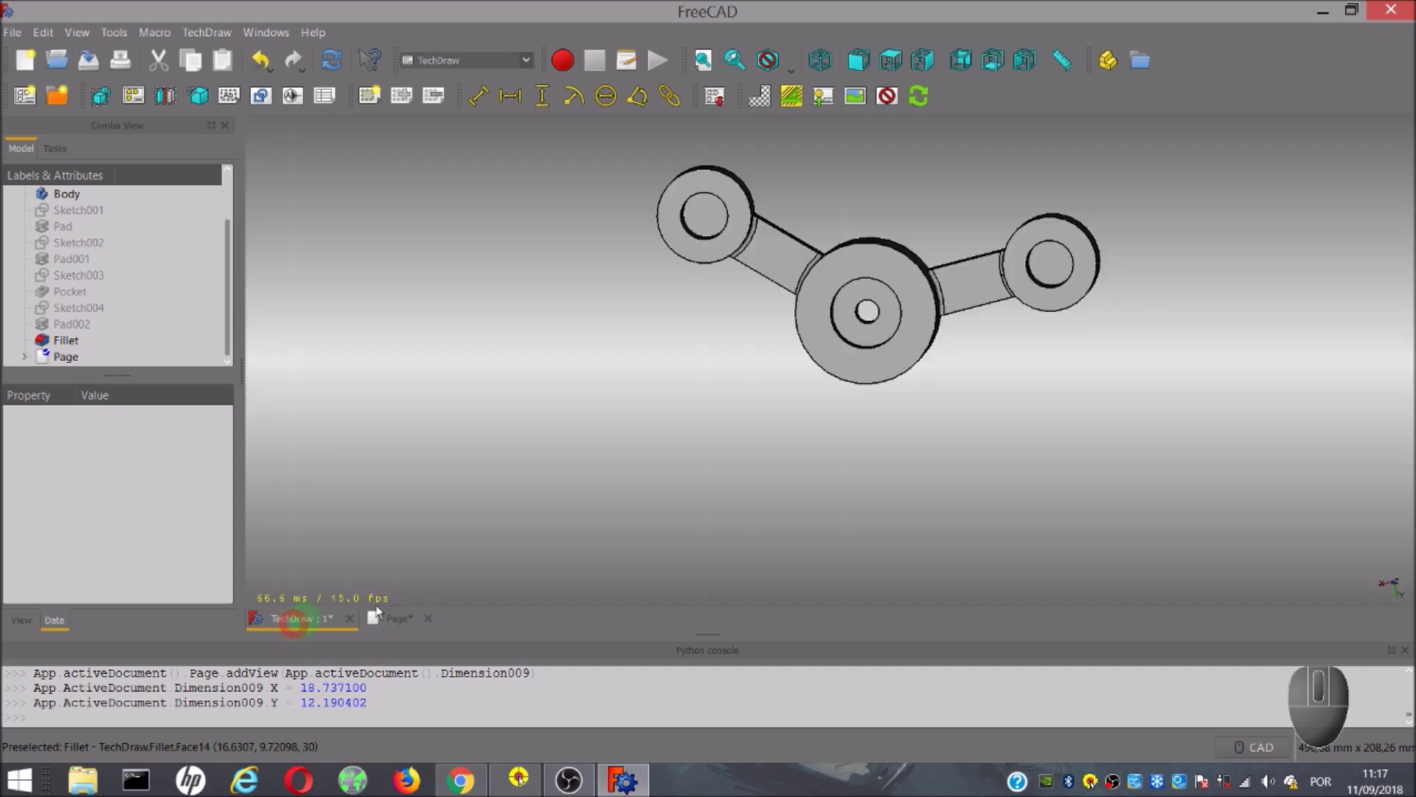
ctrl+click(734, 183)
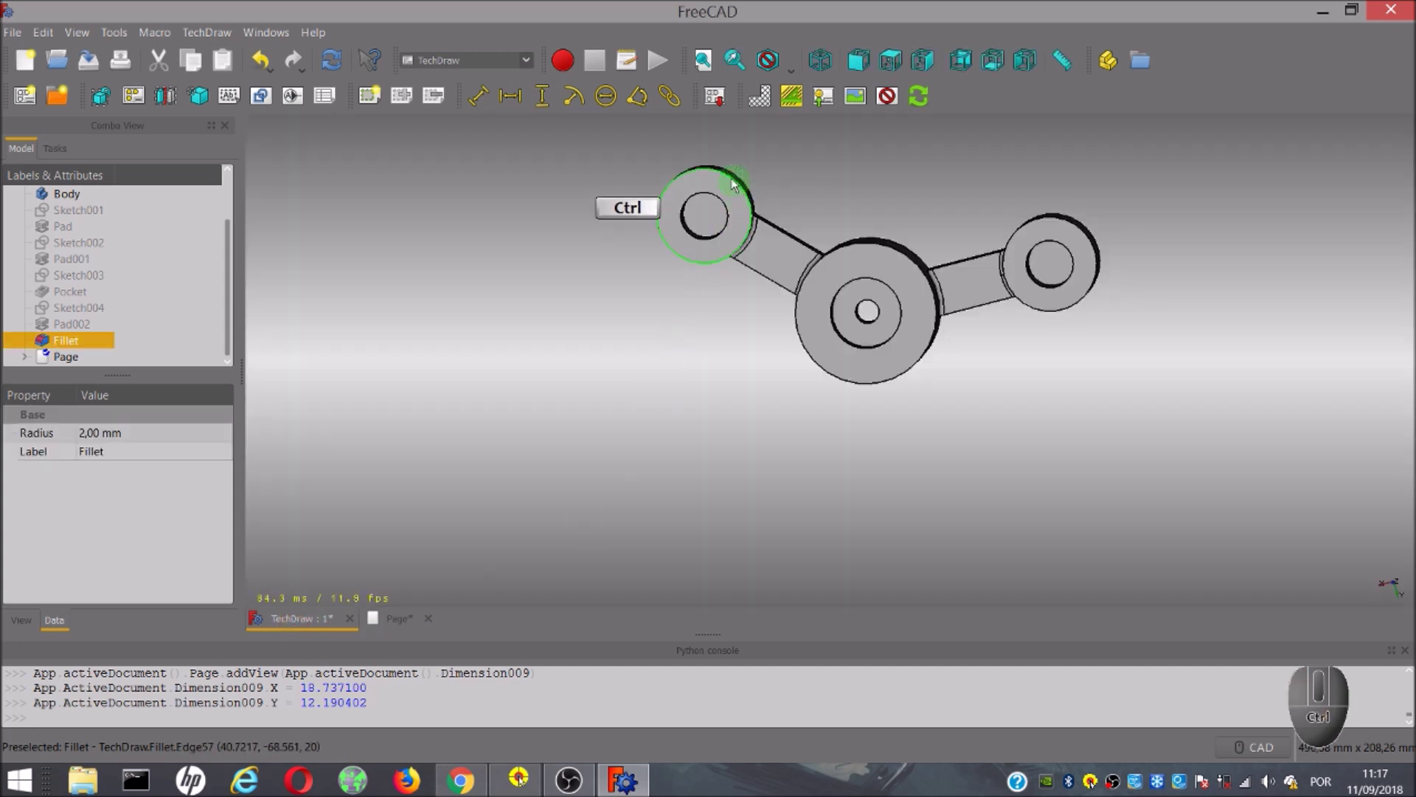
click(673, 98)
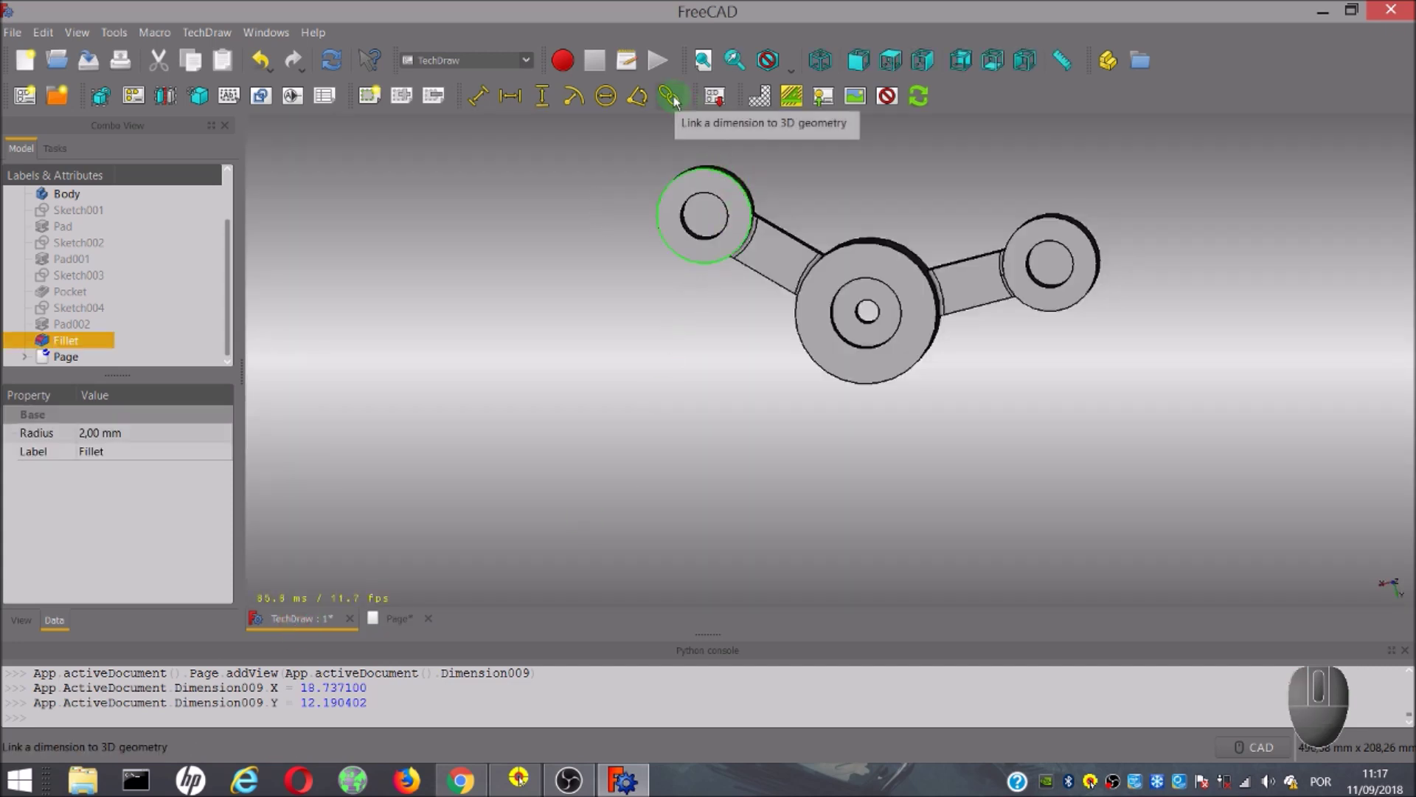
click(672, 97)
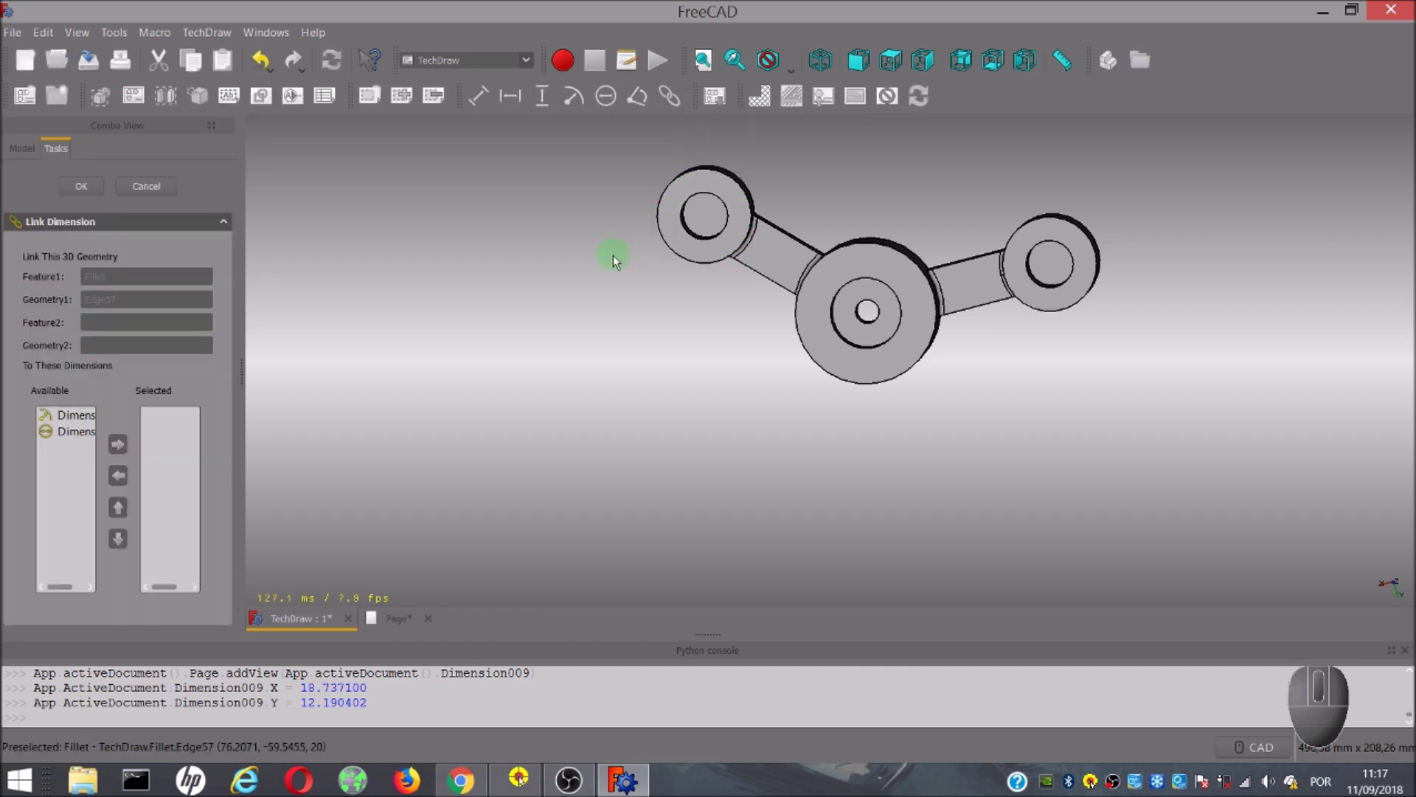
click(61, 417)
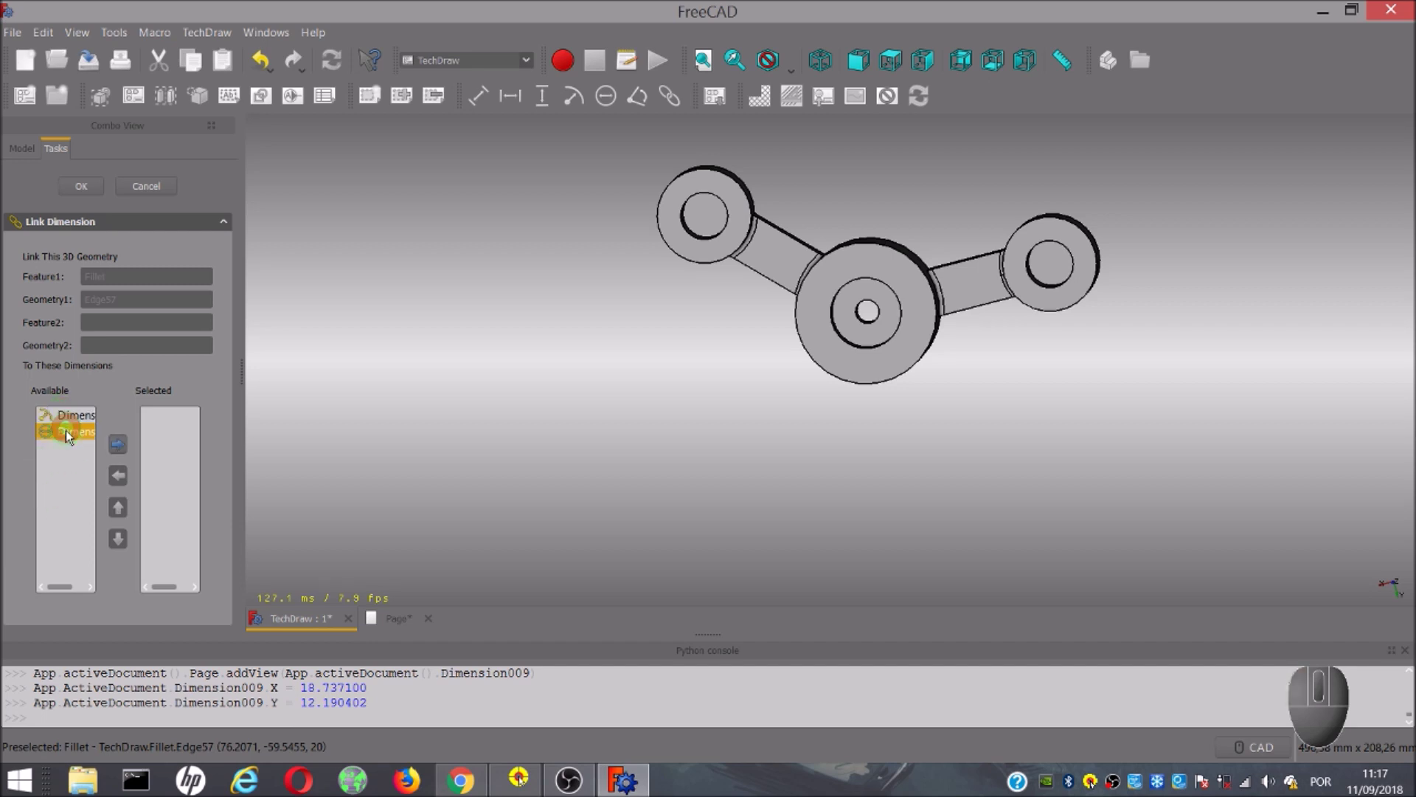
click(65, 421)
click(117, 442)
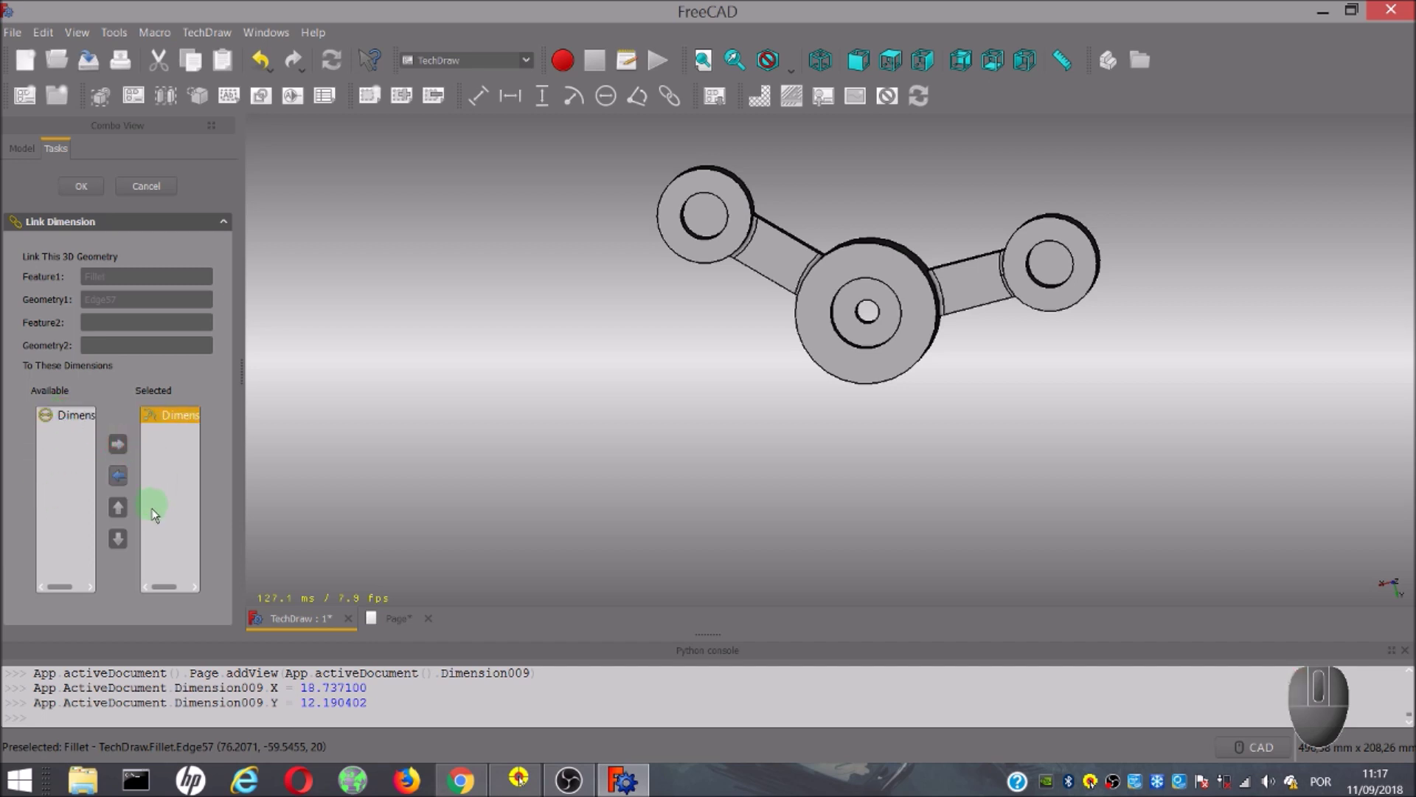
click(120, 446)
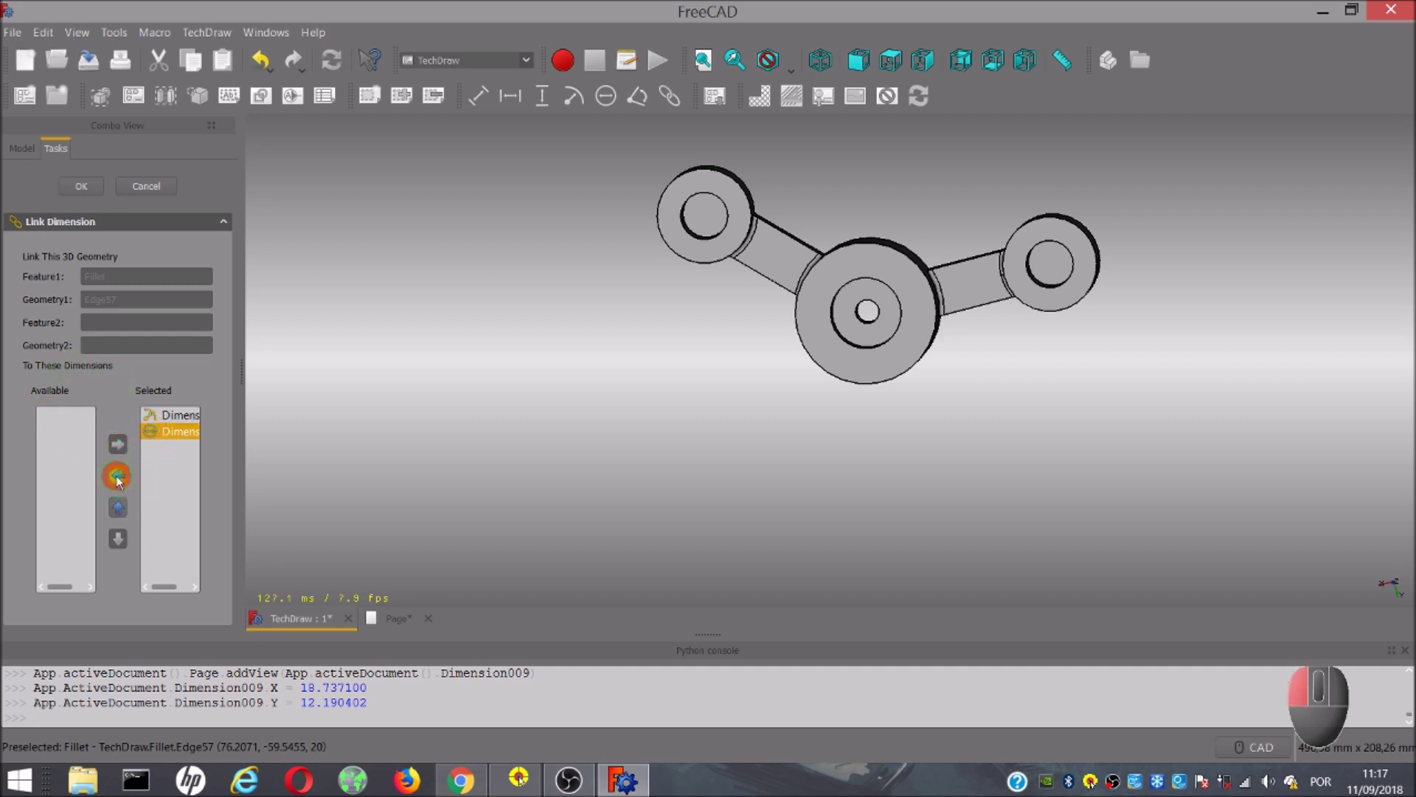
click(118, 477)
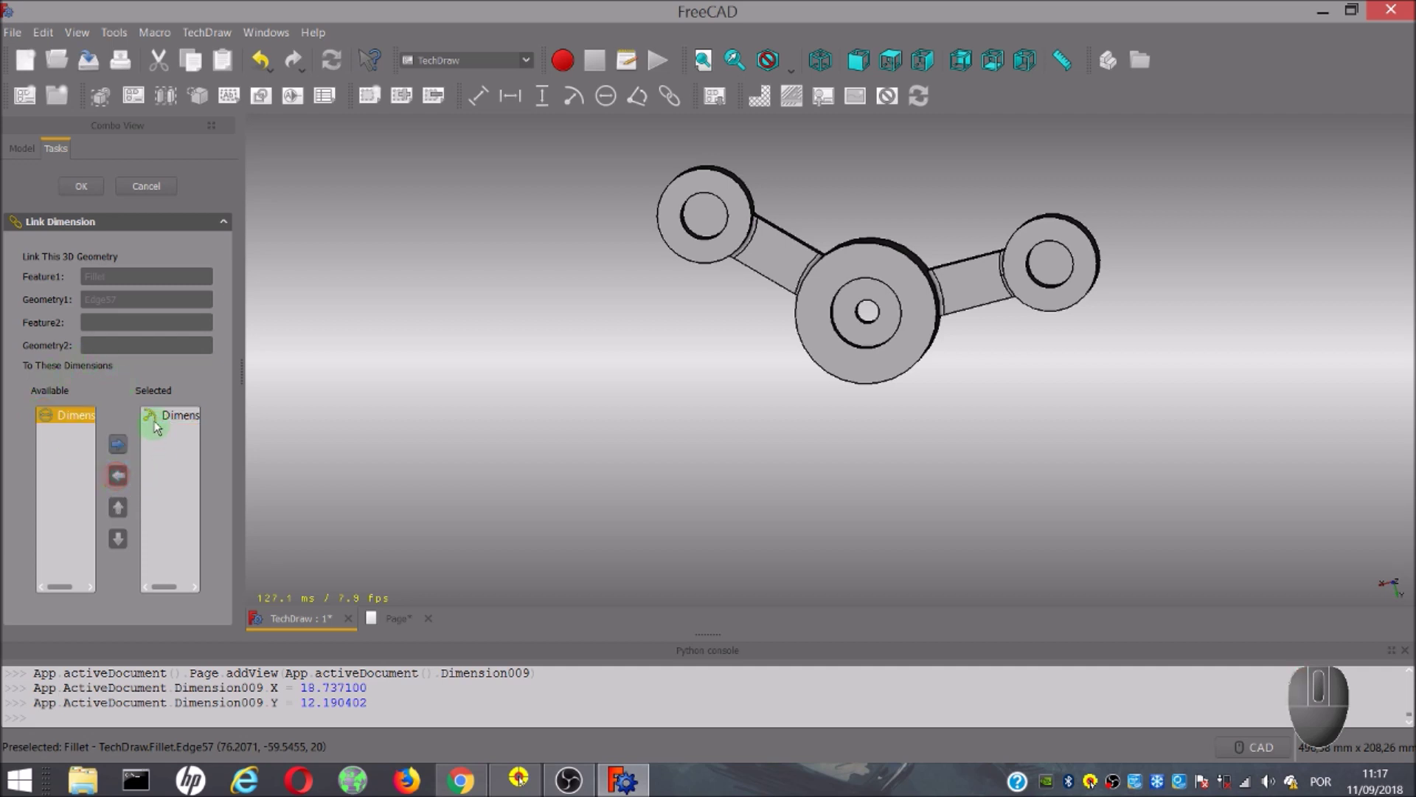
click(315, 294)
click(96, 189)
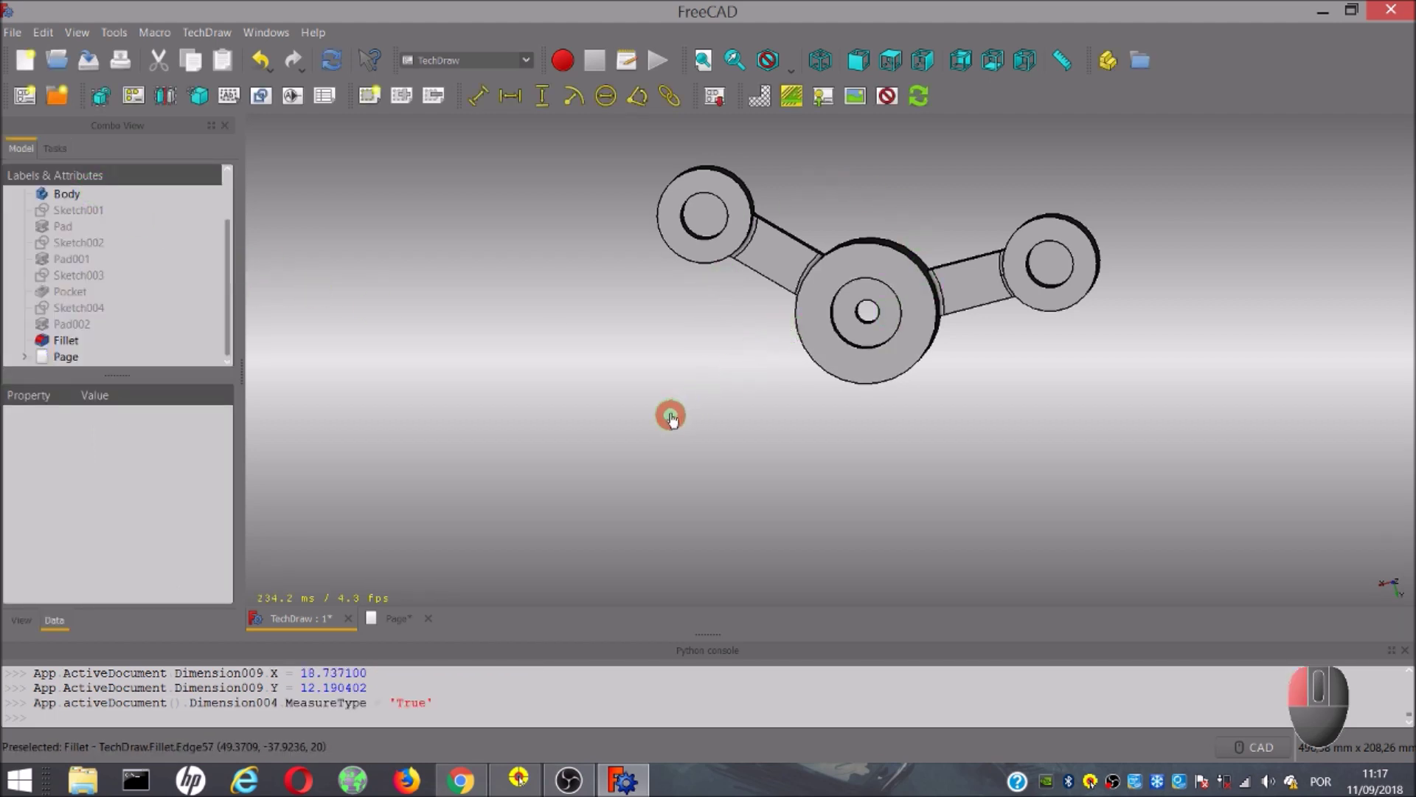
- Return to the drawing page and hatch the left and right ring faces of the Front view with the image-file hatch
middle_drag(667, 411, 537, 524)
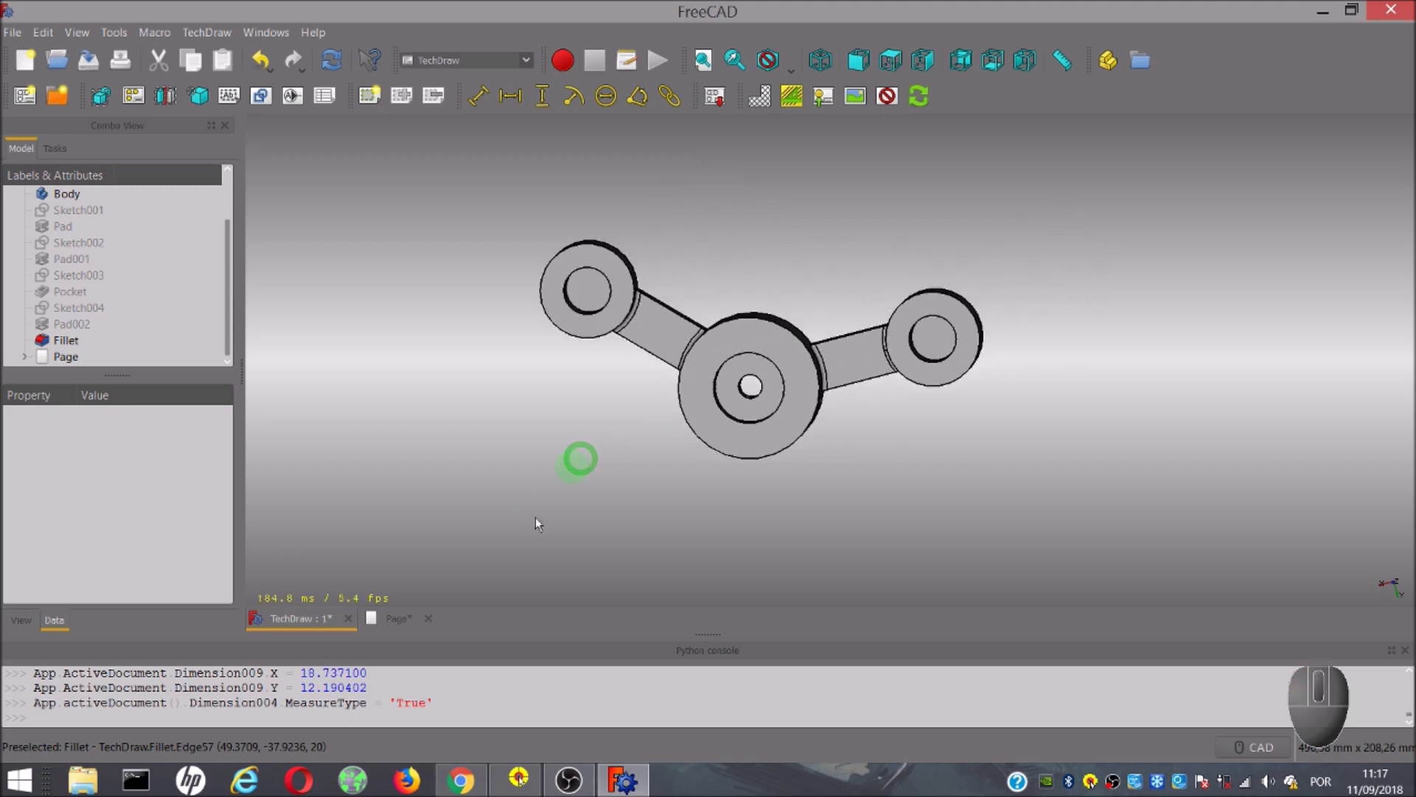
click(387, 622)
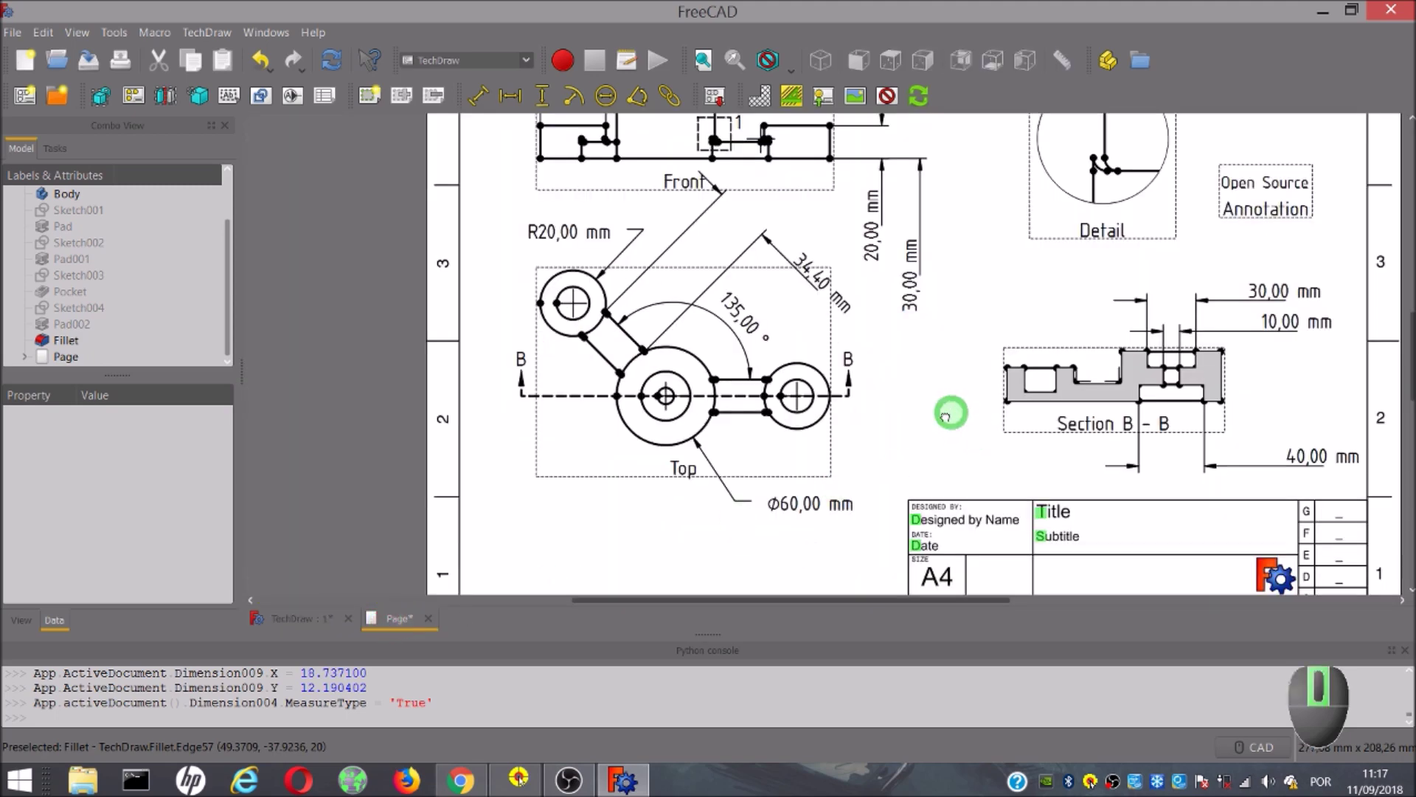
middle_drag(895, 455, 693, 461)
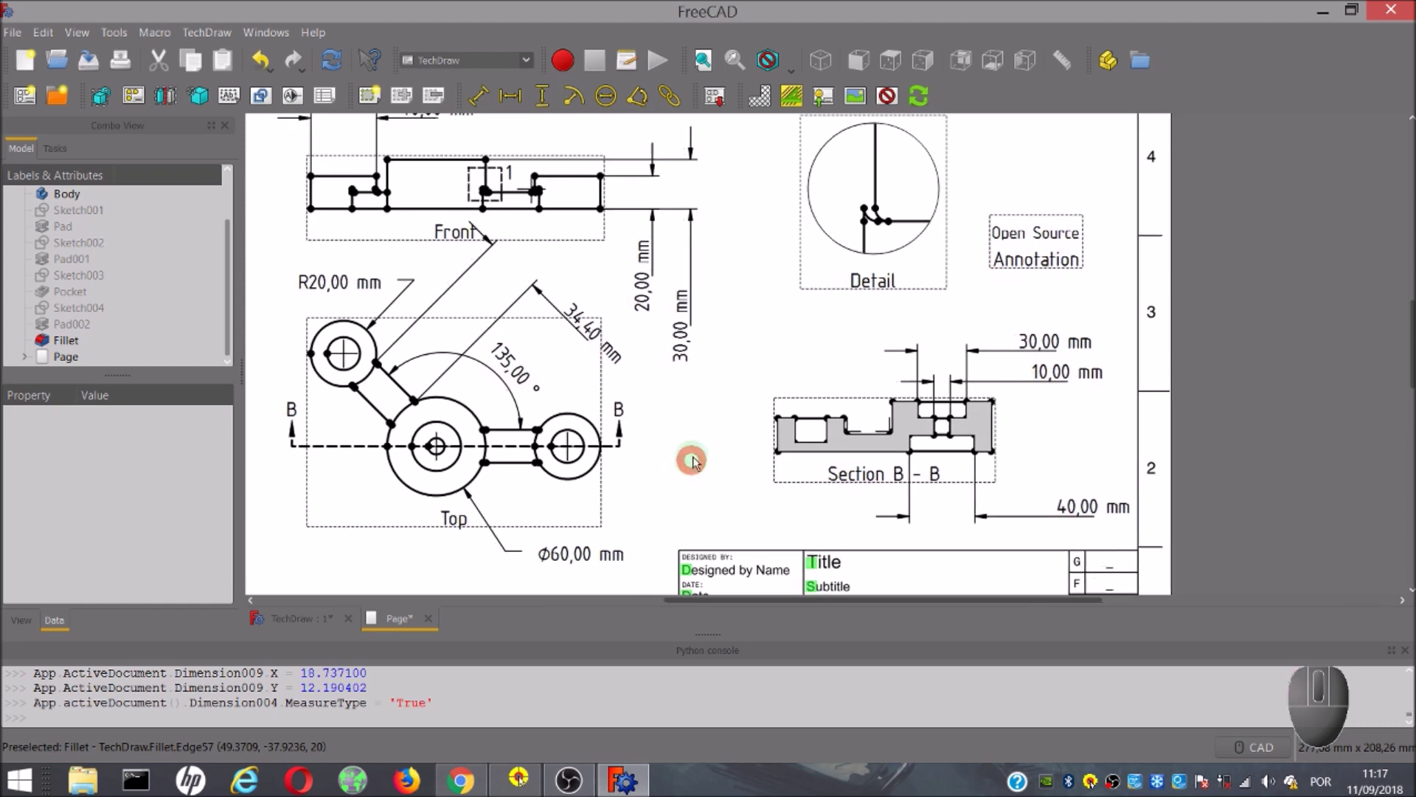
scroll(696, 458, down, 2)
scroll(699, 457, down, 1)
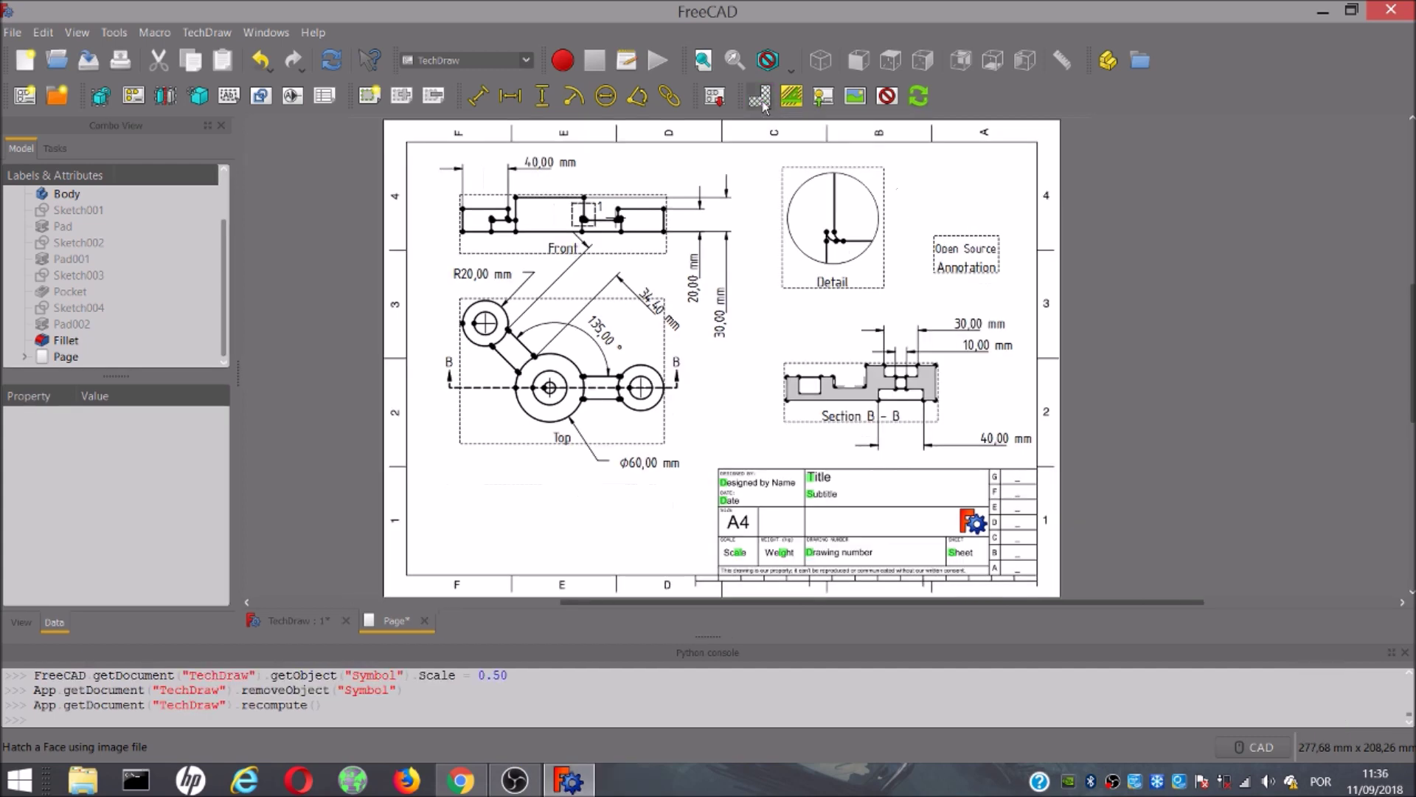
click(761, 103)
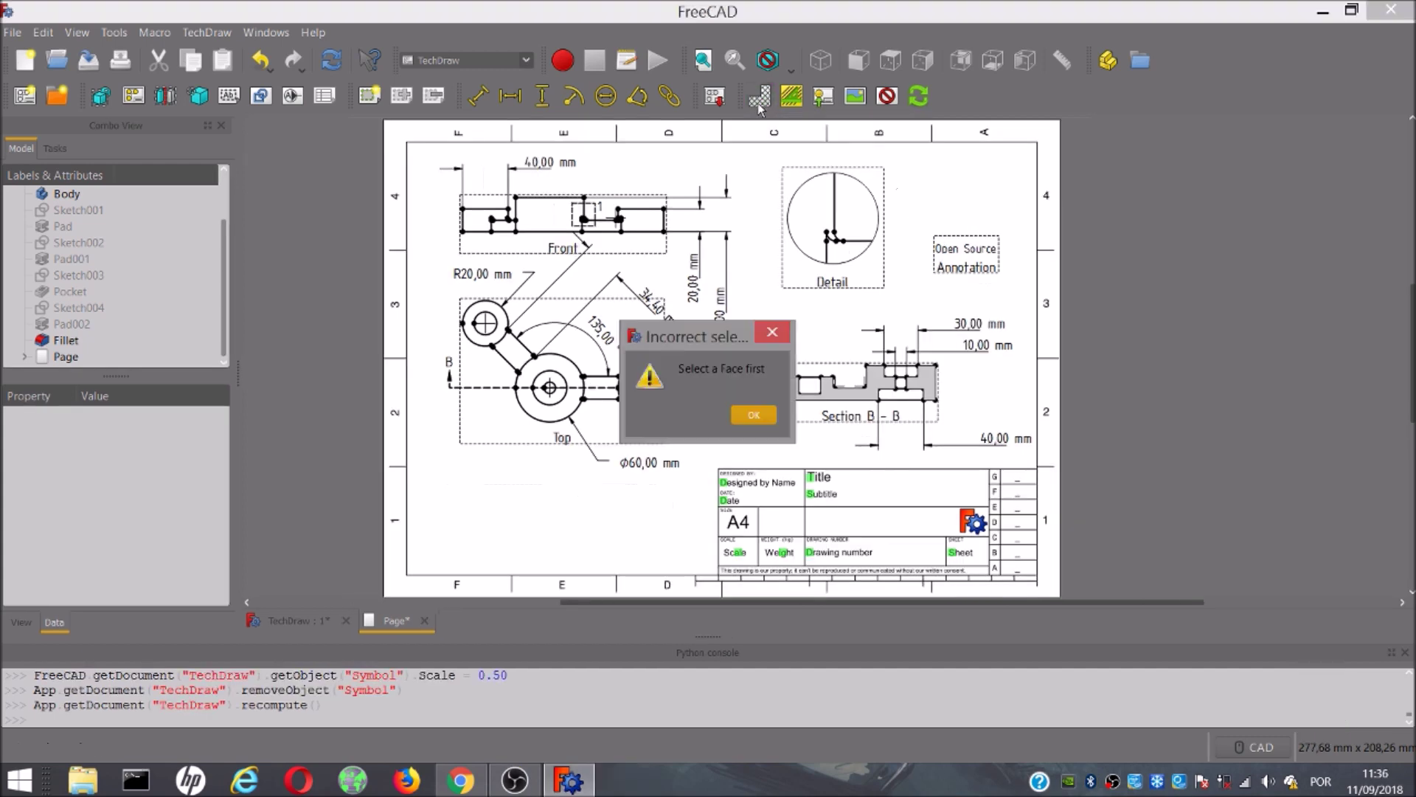
click(753, 416)
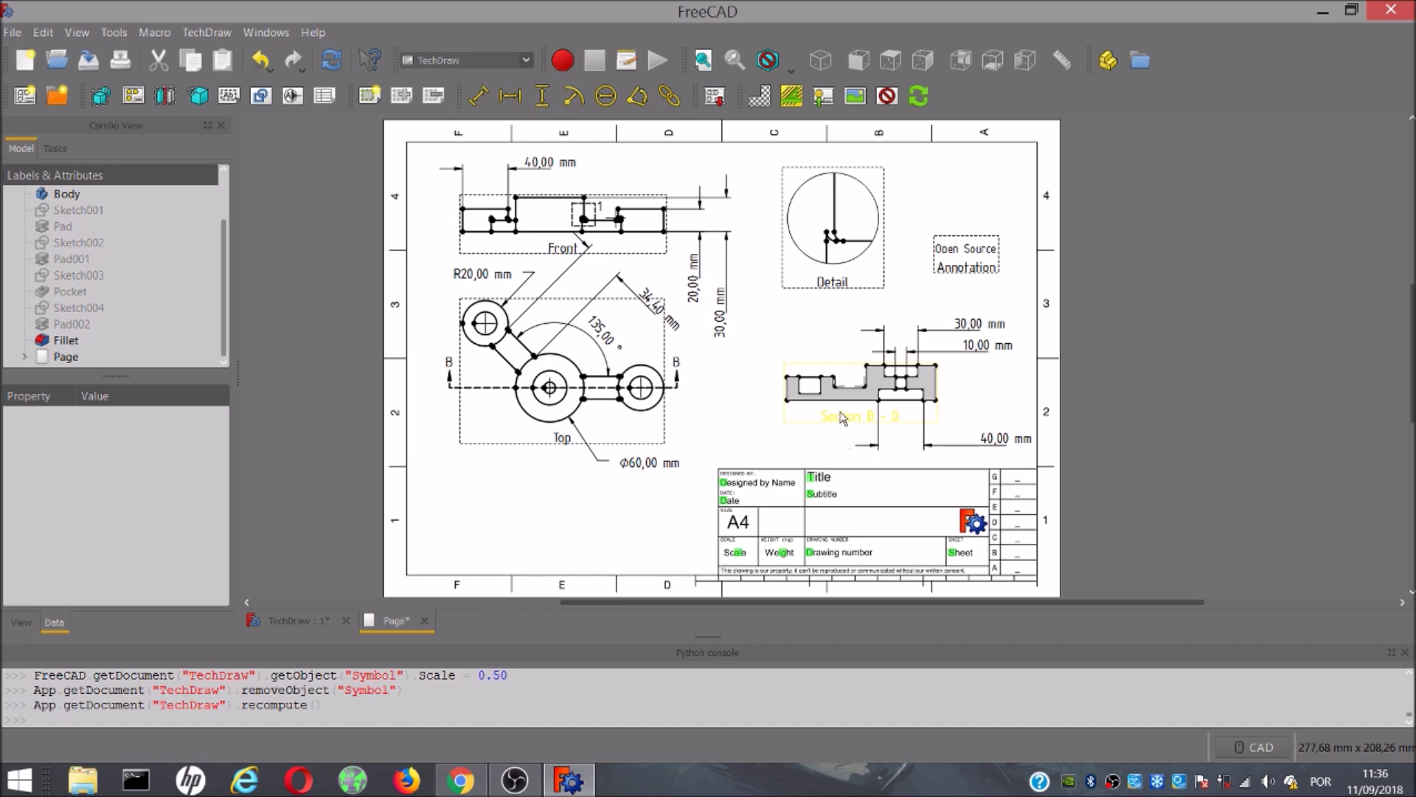
click(634, 229)
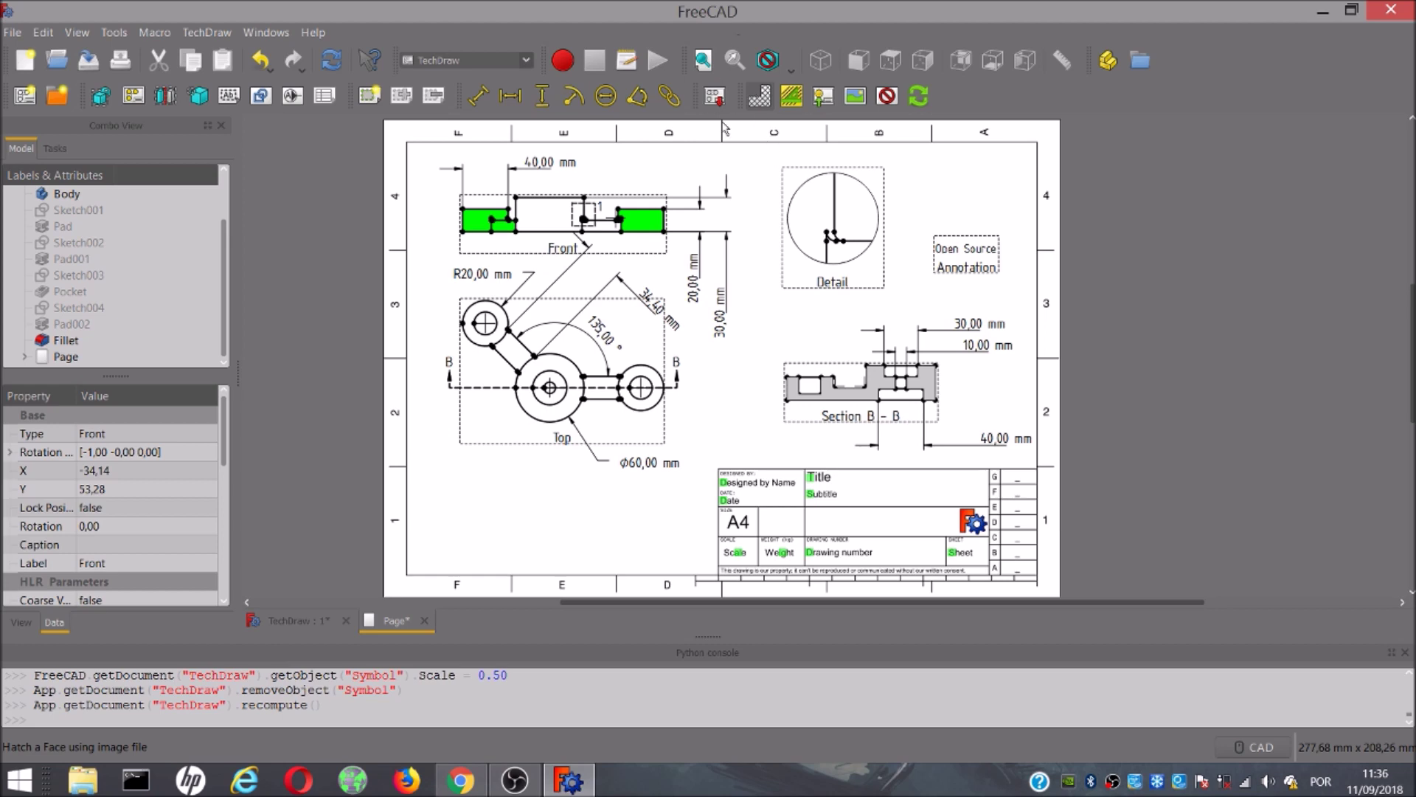
click(760, 96)
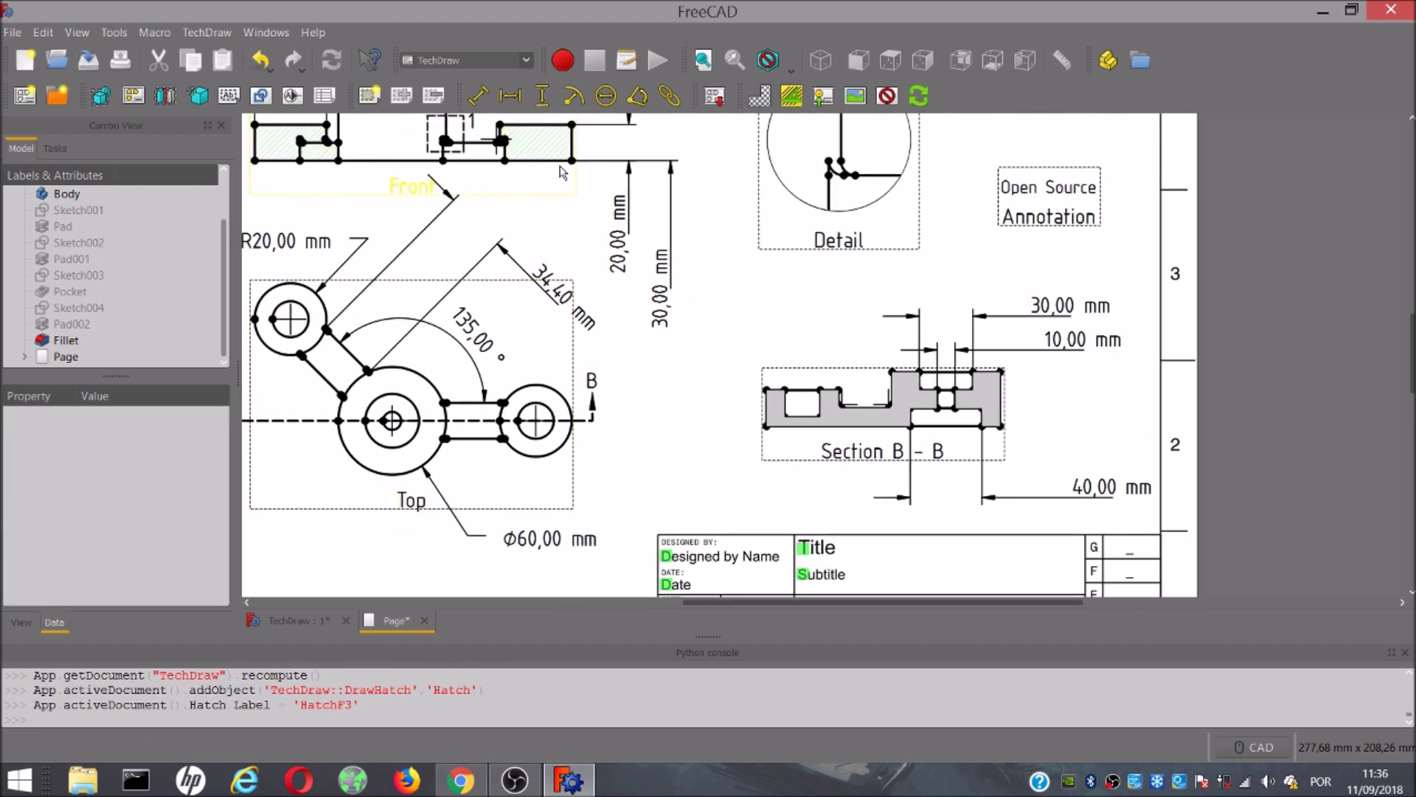
scroll(542, 165, down, 3)
scroll(576, 184, up, 5)
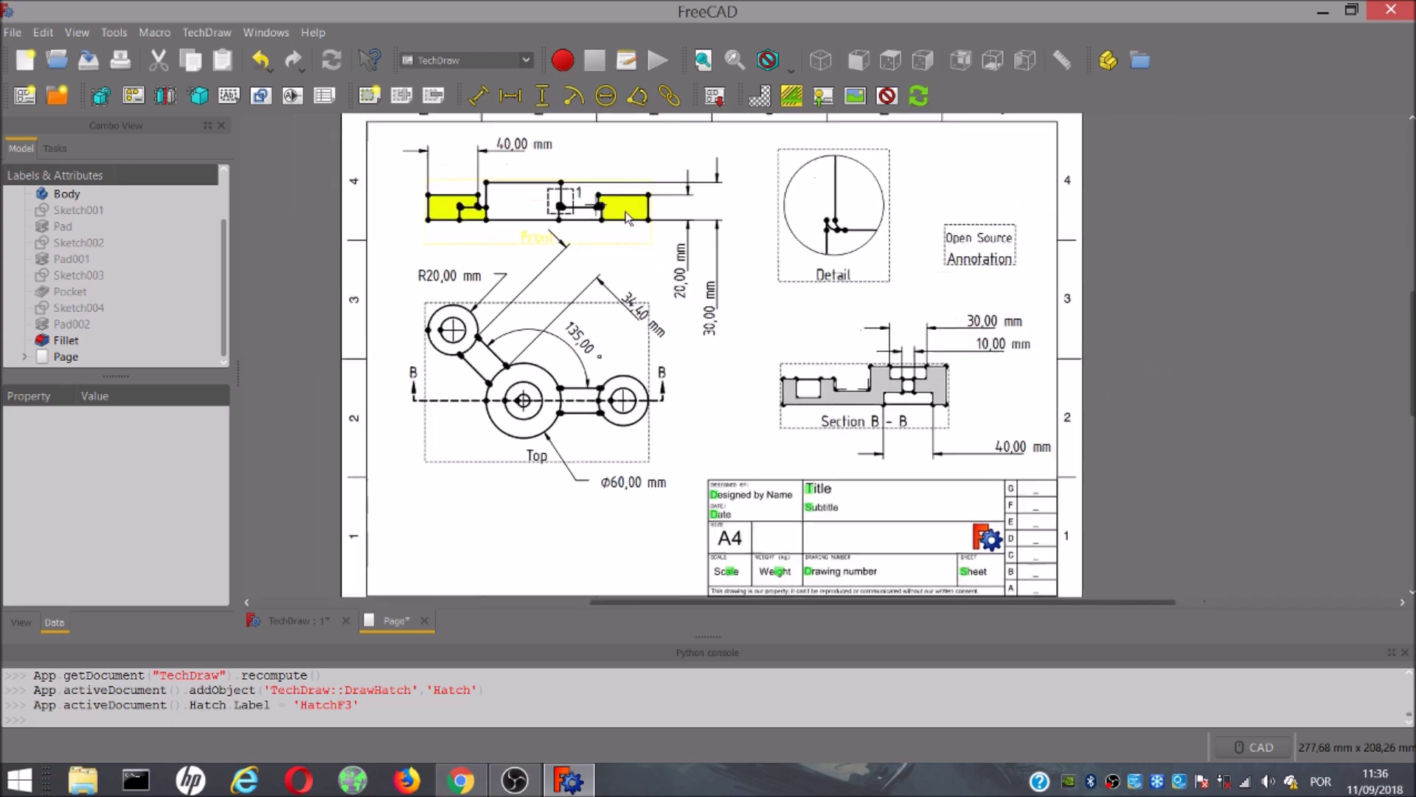
scroll(804, 359, up, 2)
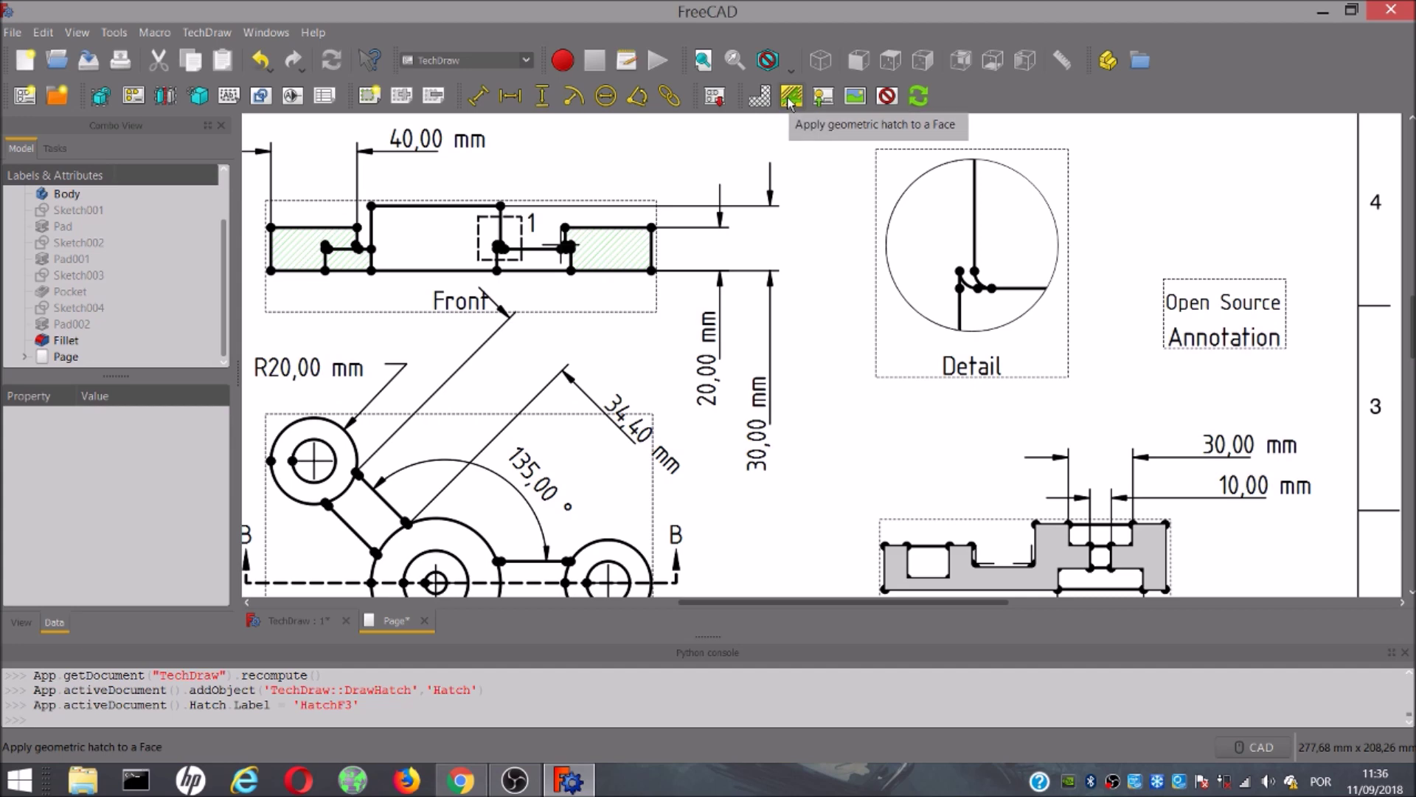
- Apply a geometric hatch to the upper-left ring's face in the Top view, using the Diamond pattern with red lines
click(430, 241)
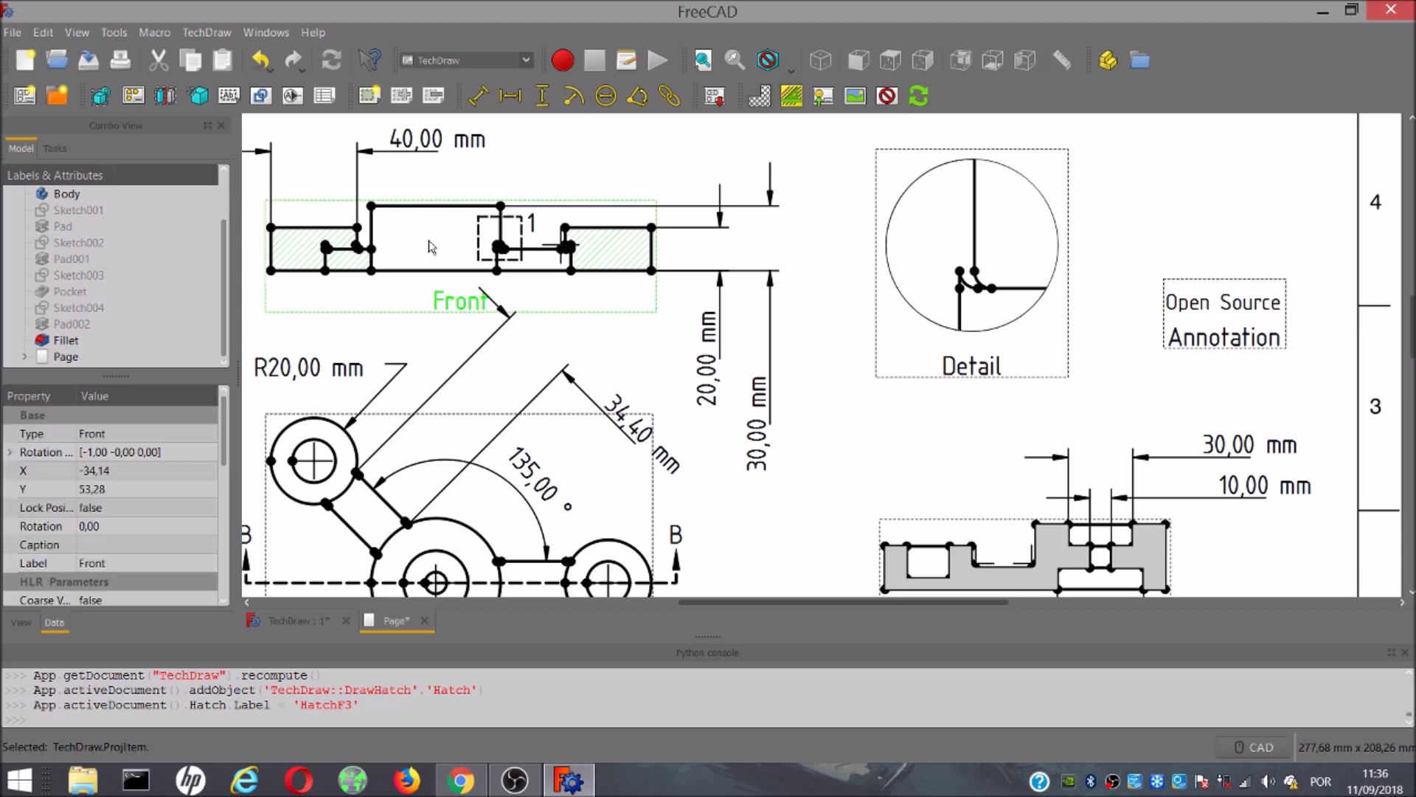
click(331, 441)
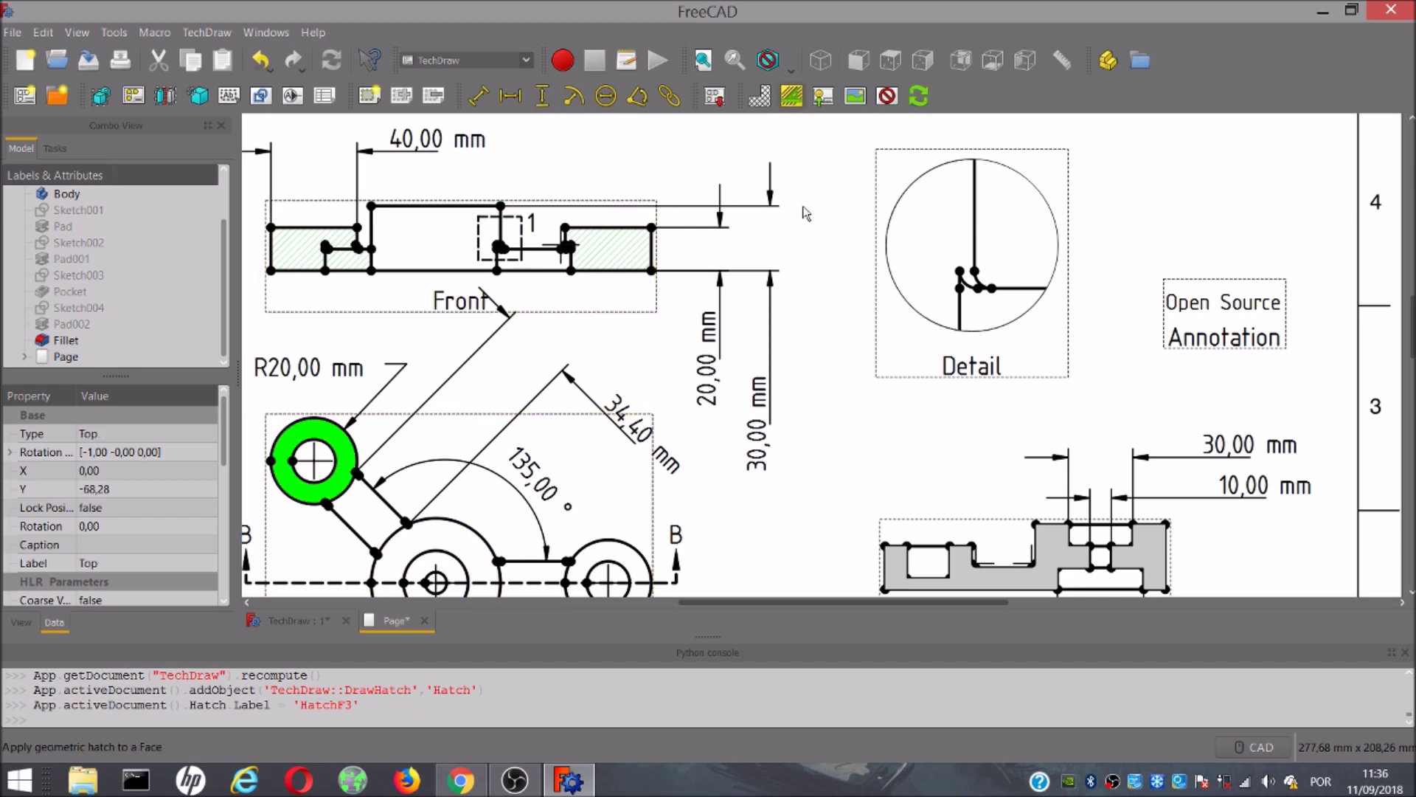
click(791, 96)
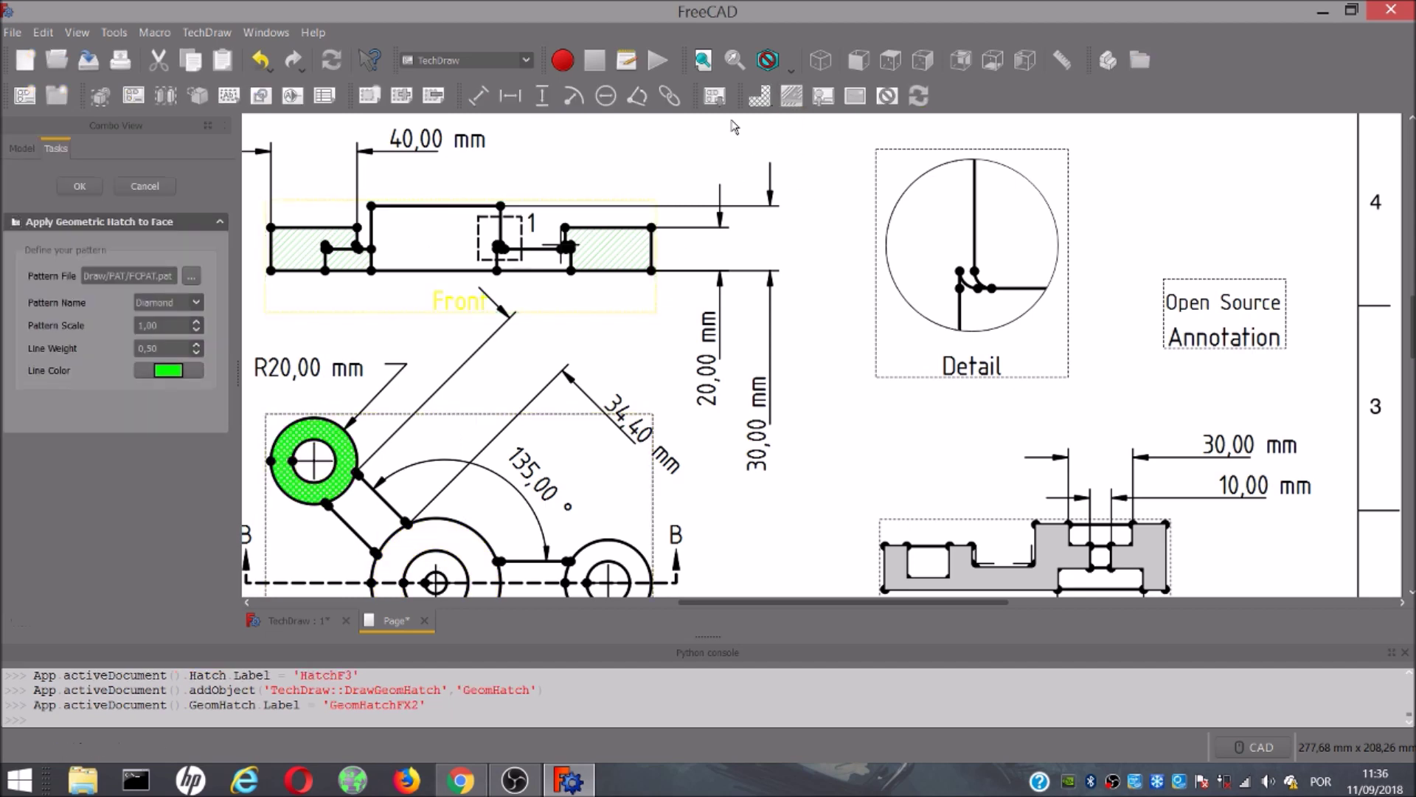
click(170, 375)
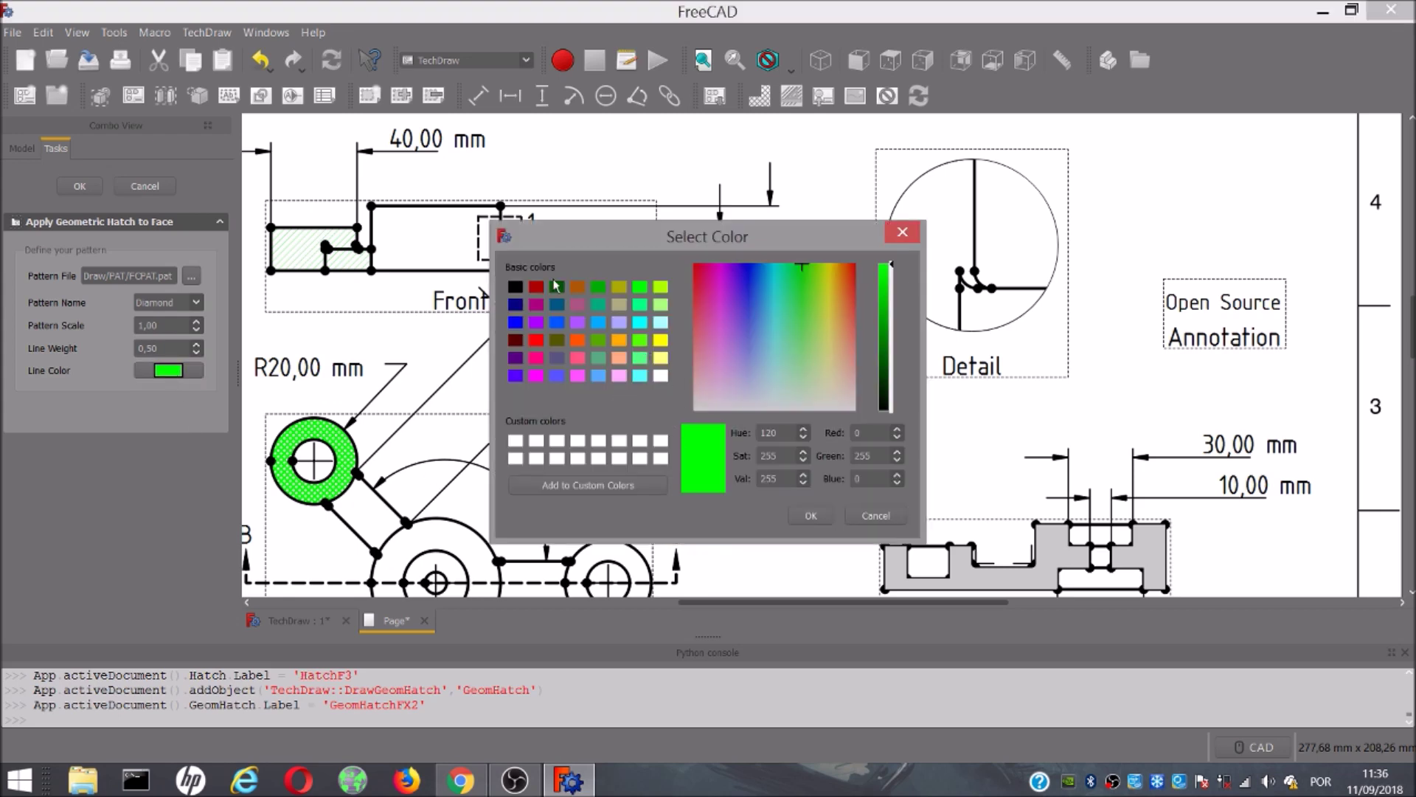
click(536, 341)
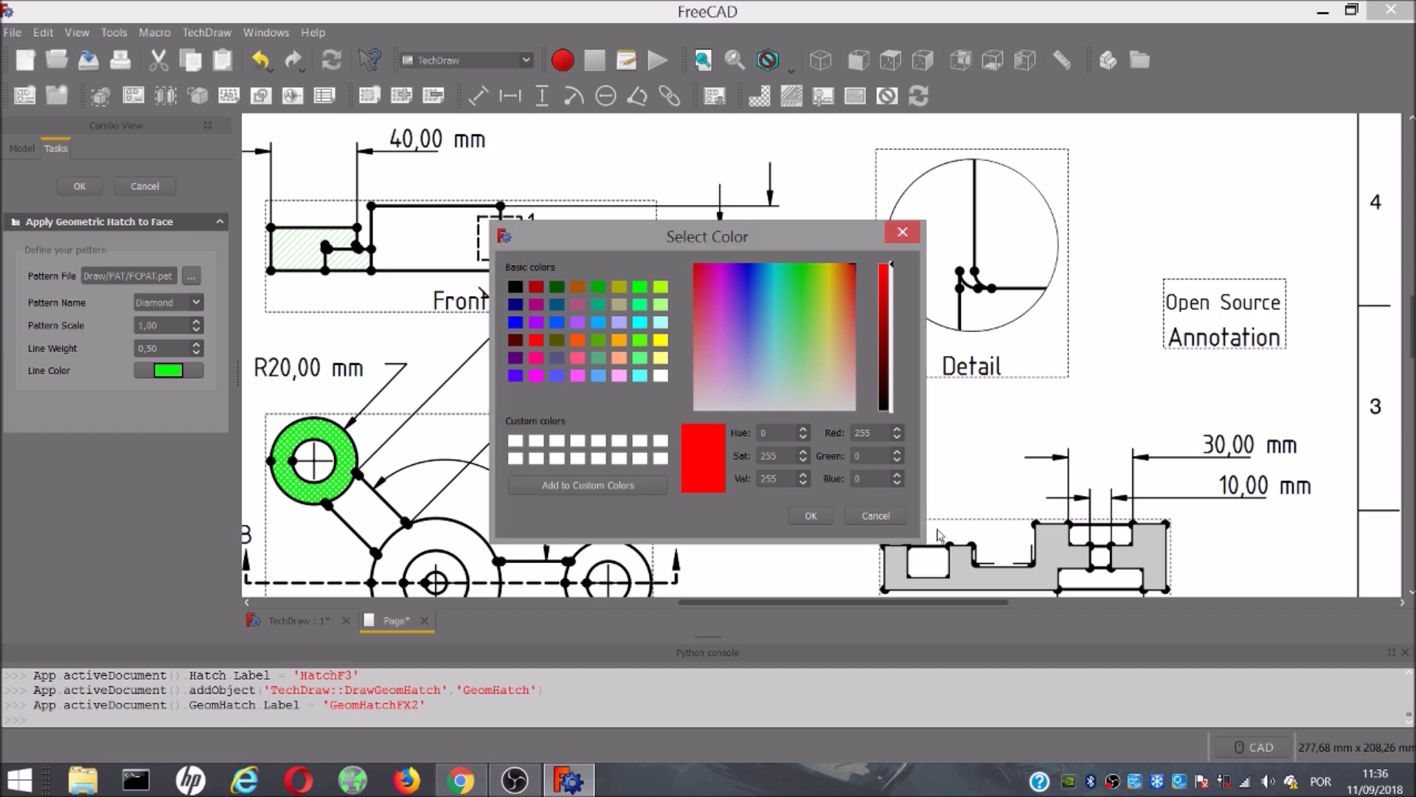
click(809, 516)
click(190, 277)
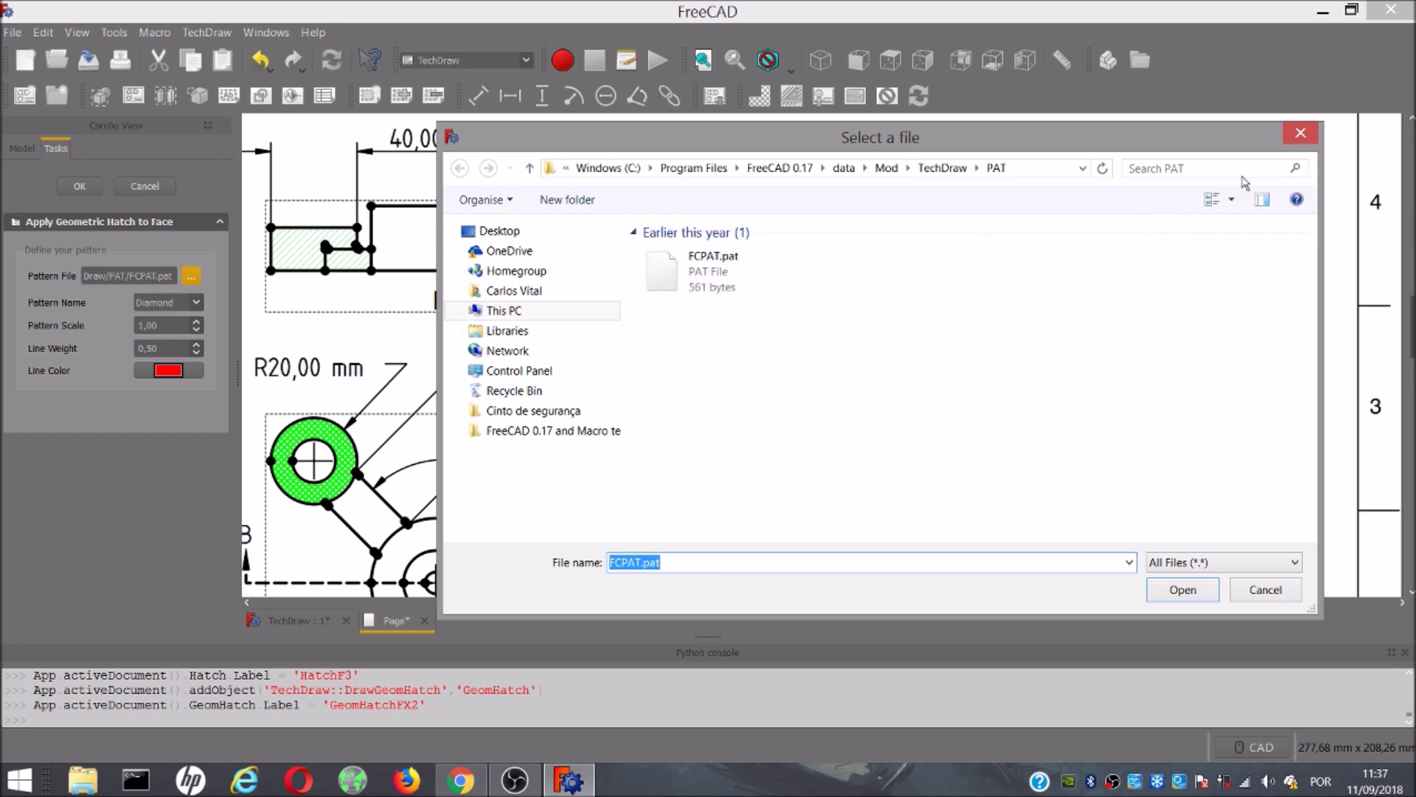
click(1300, 133)
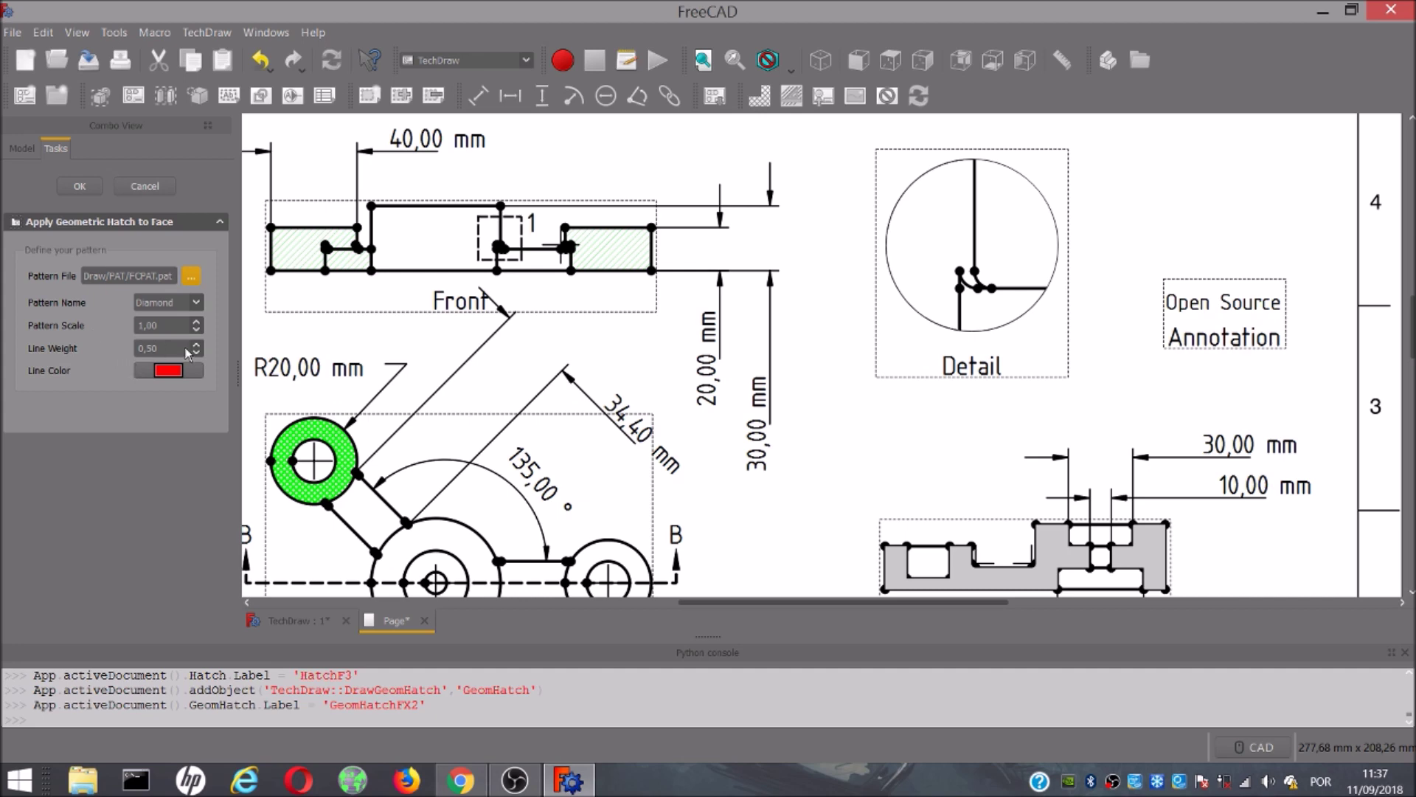
scroll(435, 460, down, 2)
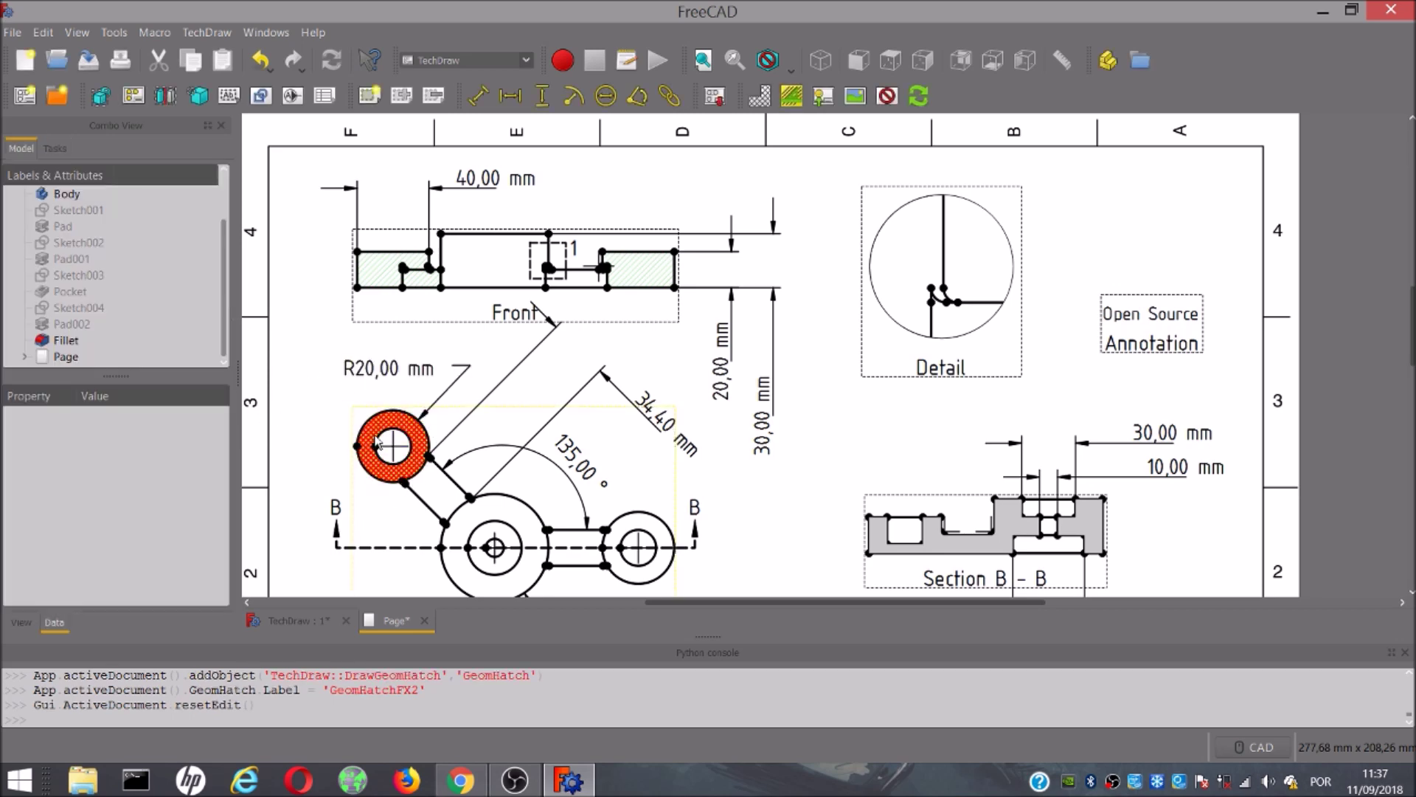
- Insert the desktop file download.svg as a symbol on the drawing page
middle_drag(798, 385, 647, 359)
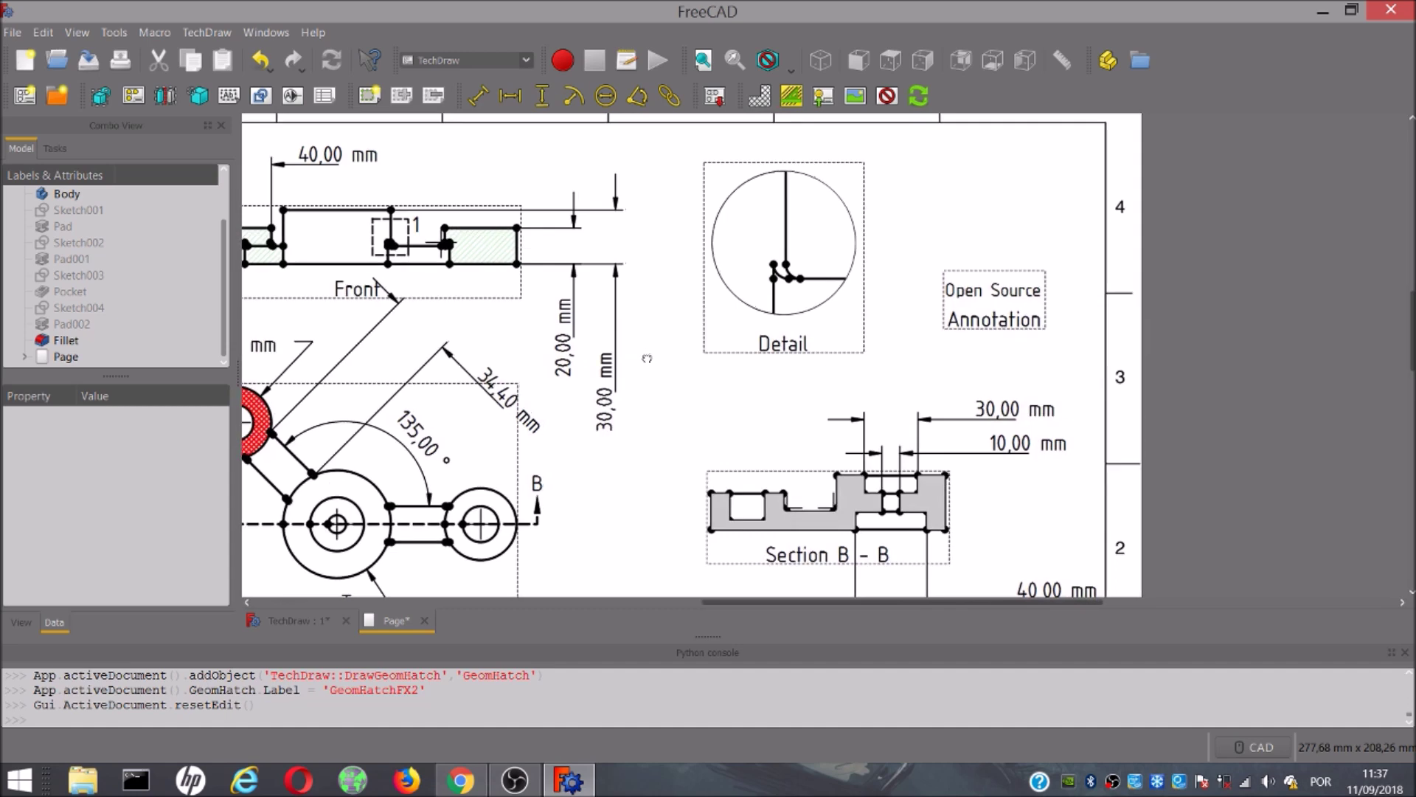
click(822, 104)
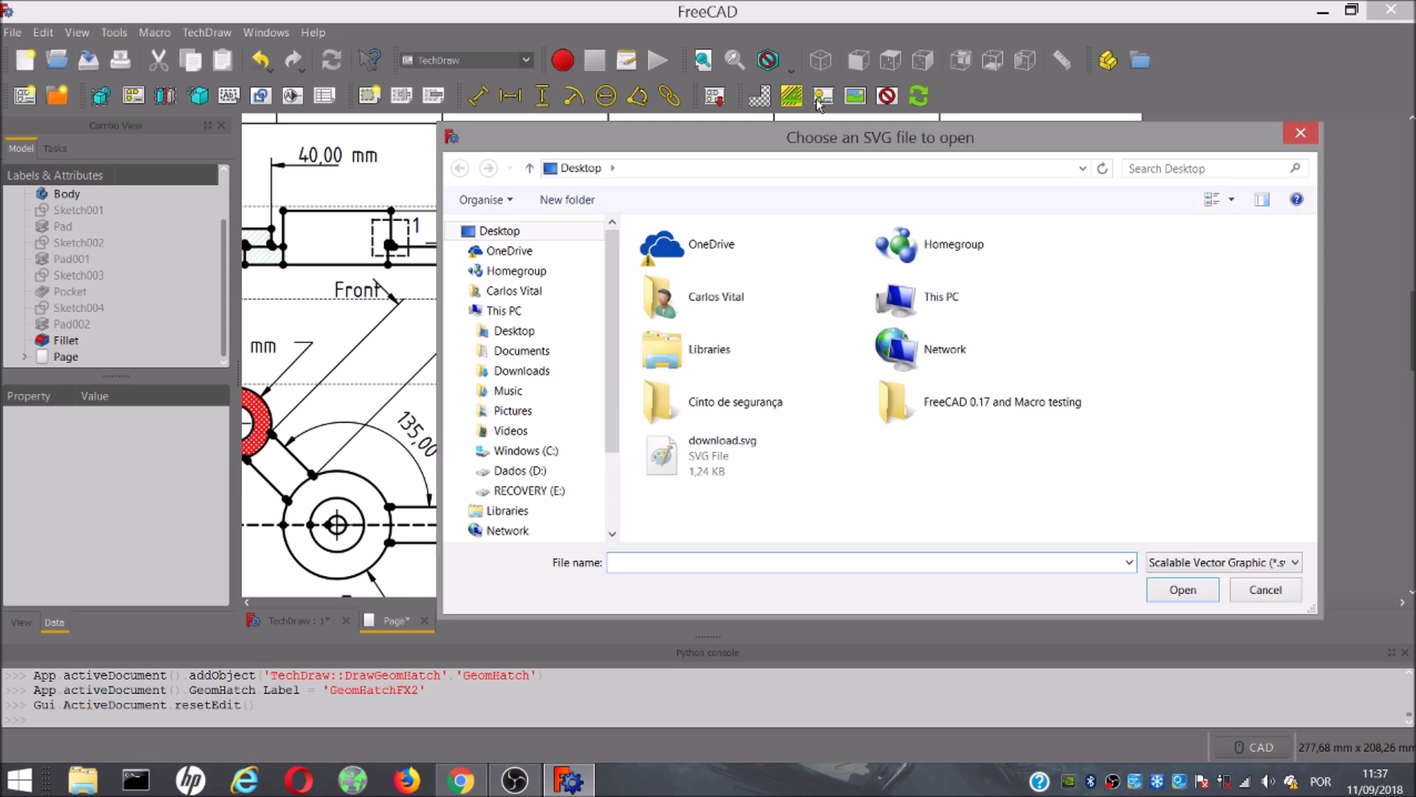
click(694, 459)
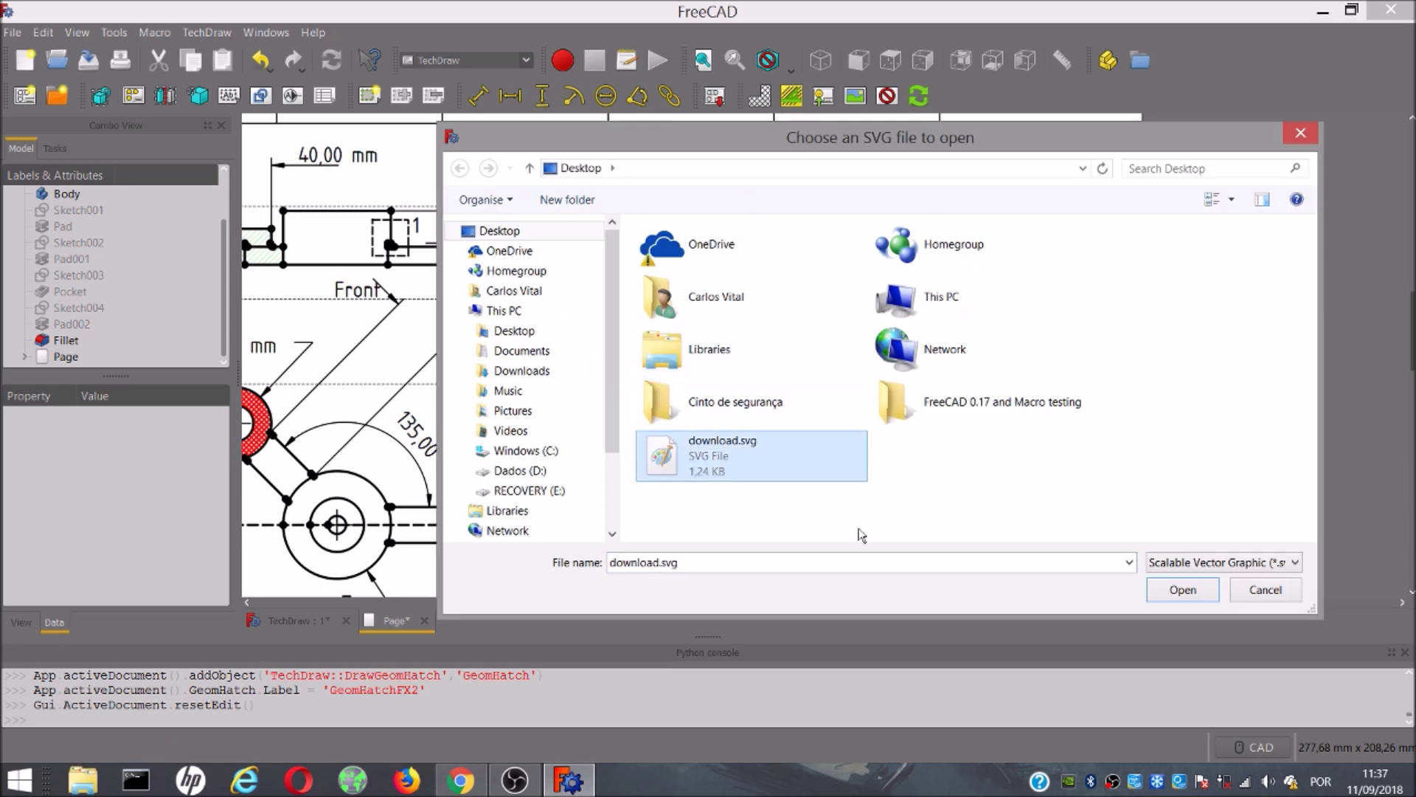
click(1180, 590)
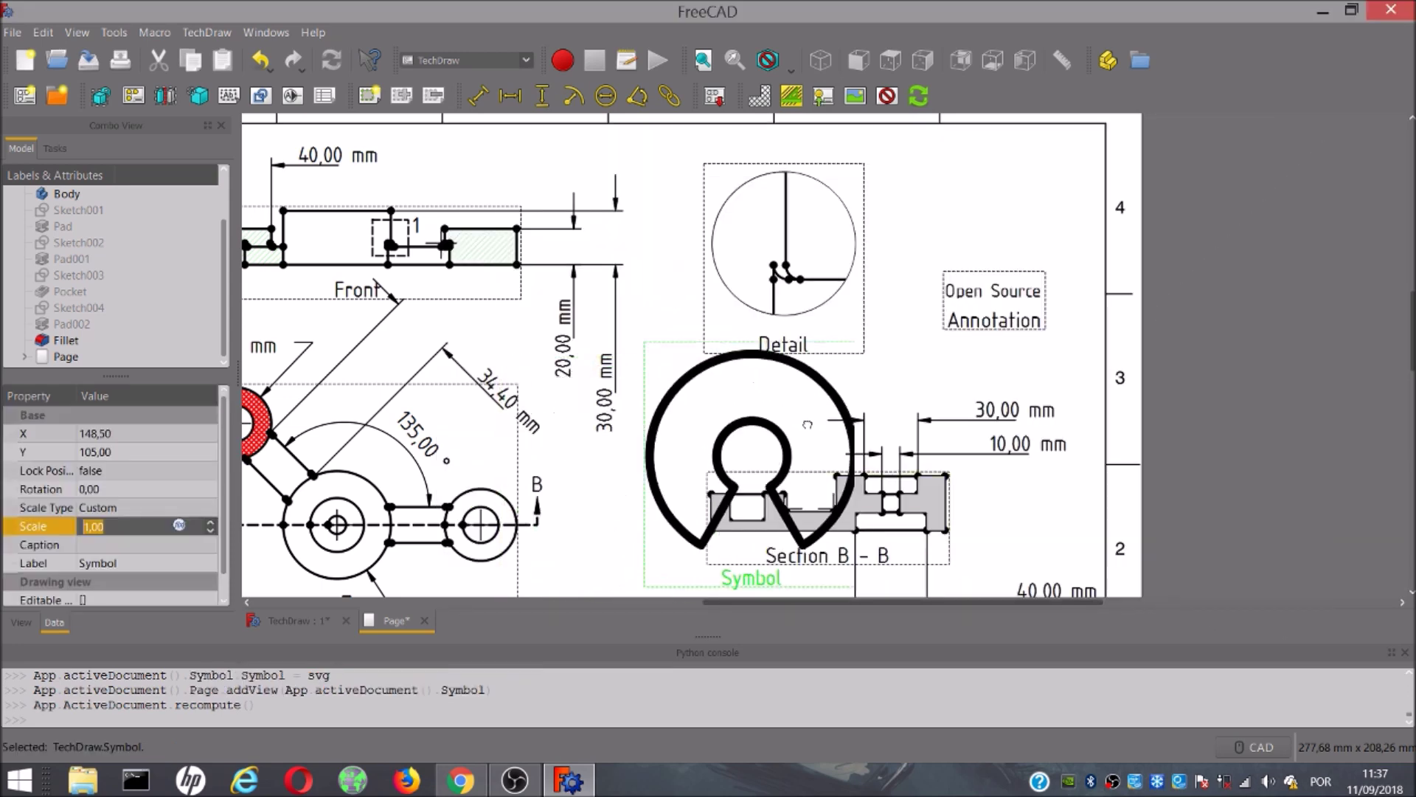
- Move the symbol over the Open Source annotation, to about X 252,6 and Y 181,1, and set its scale to 0,5
drag(807, 424, 716, 292)
scroll(717, 293, down, 3)
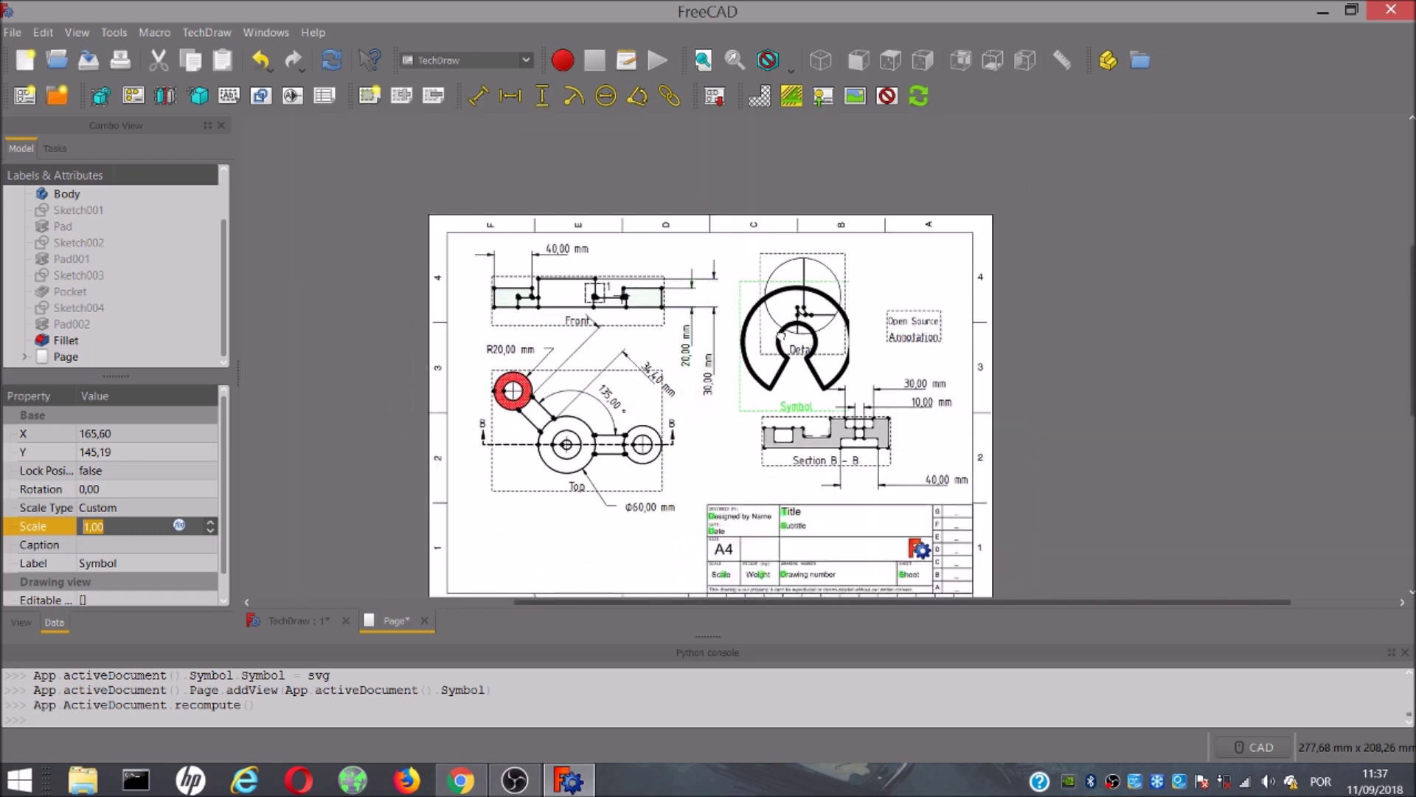
drag(782, 336, 894, 273)
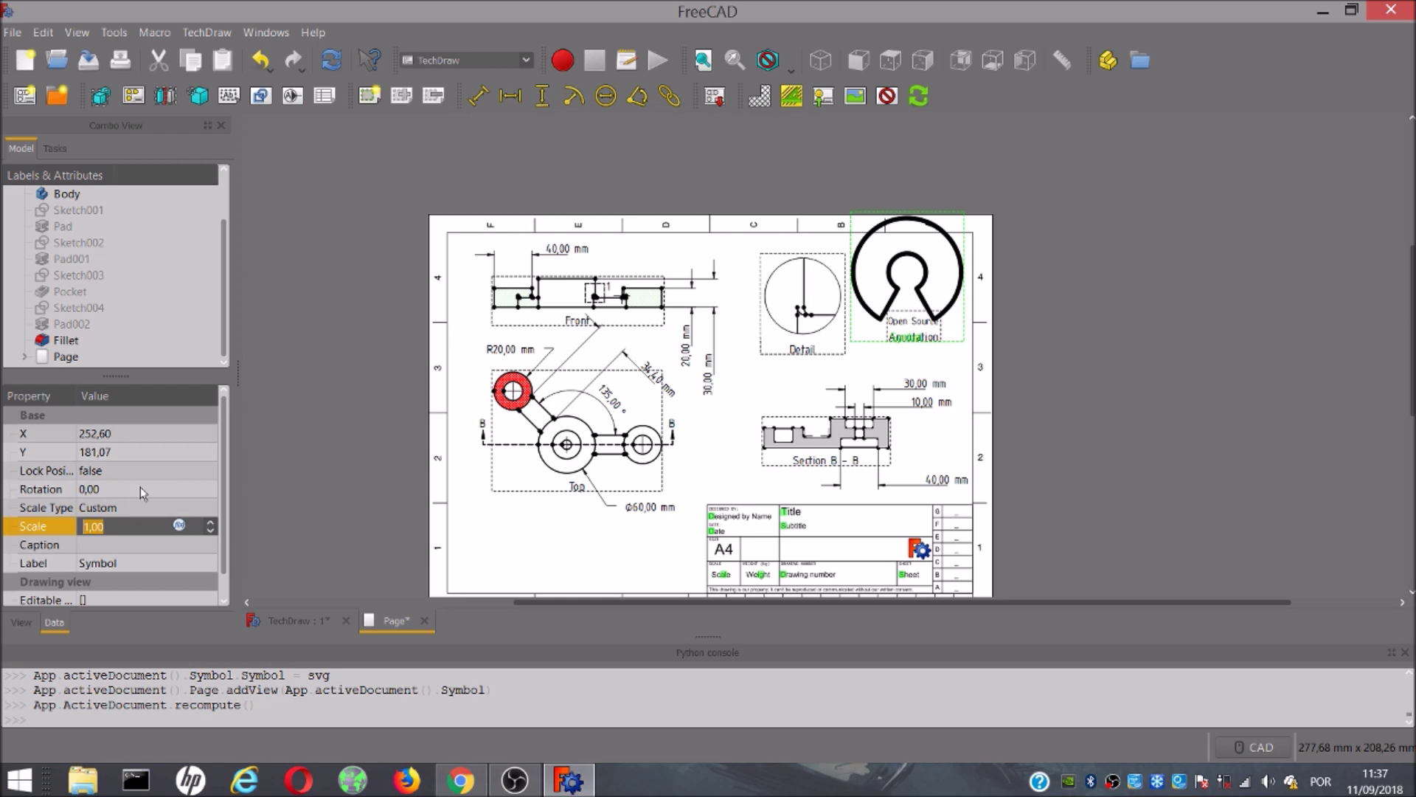
key(BackSpace)
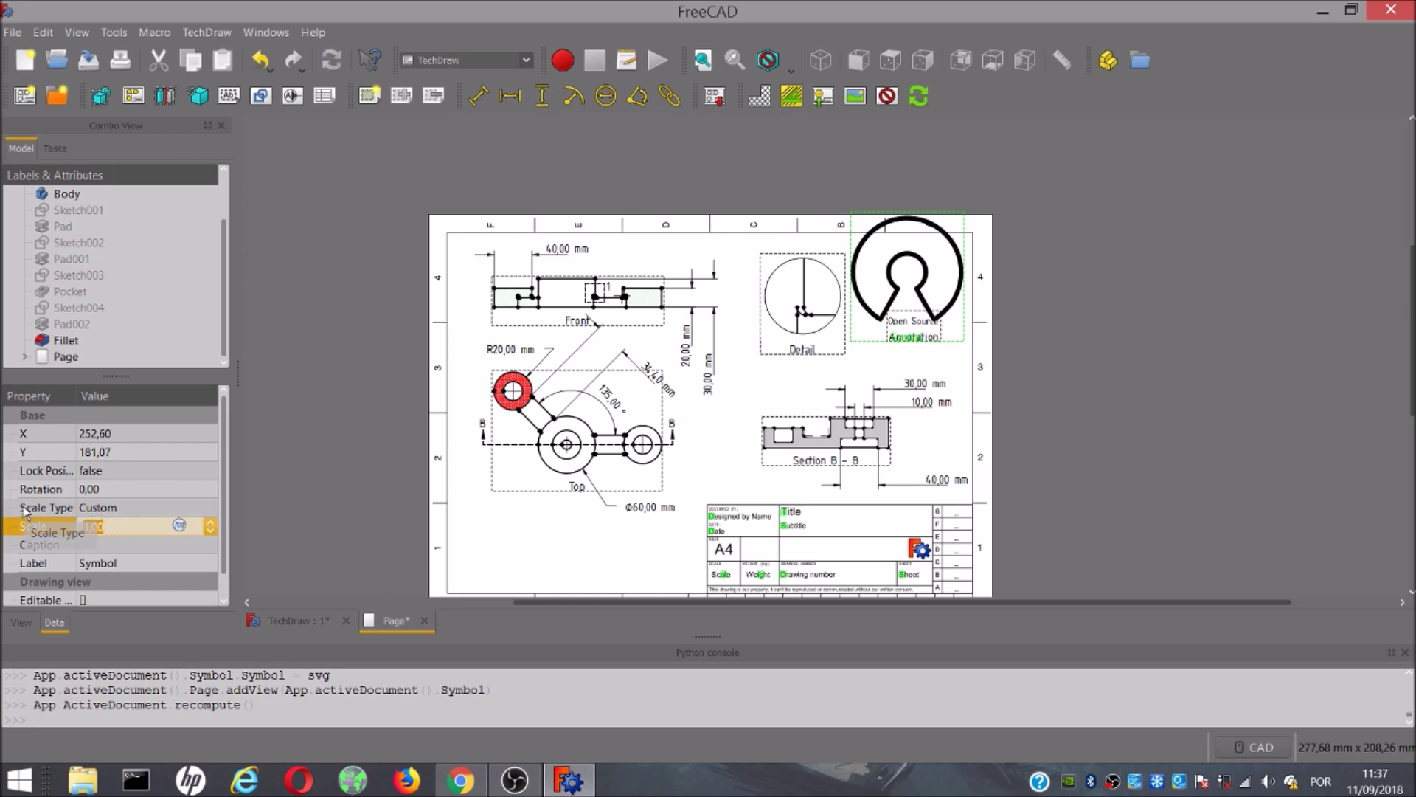
text(0,5)
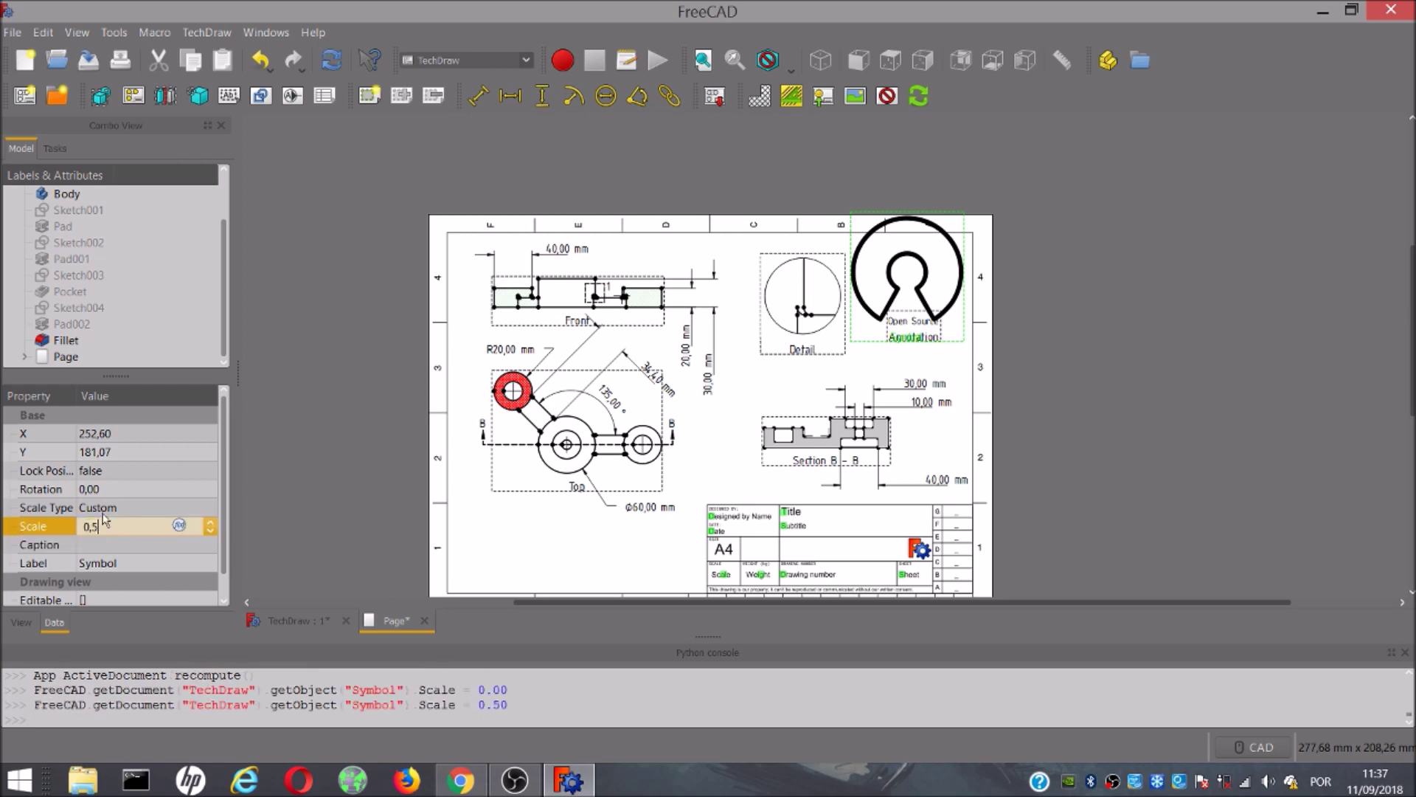
- Finish the symbol's scale change and select the symbol above the Open Source annotation to adjust its placement
click(330, 379)
click(925, 273)
drag(924, 269, 924, 275)
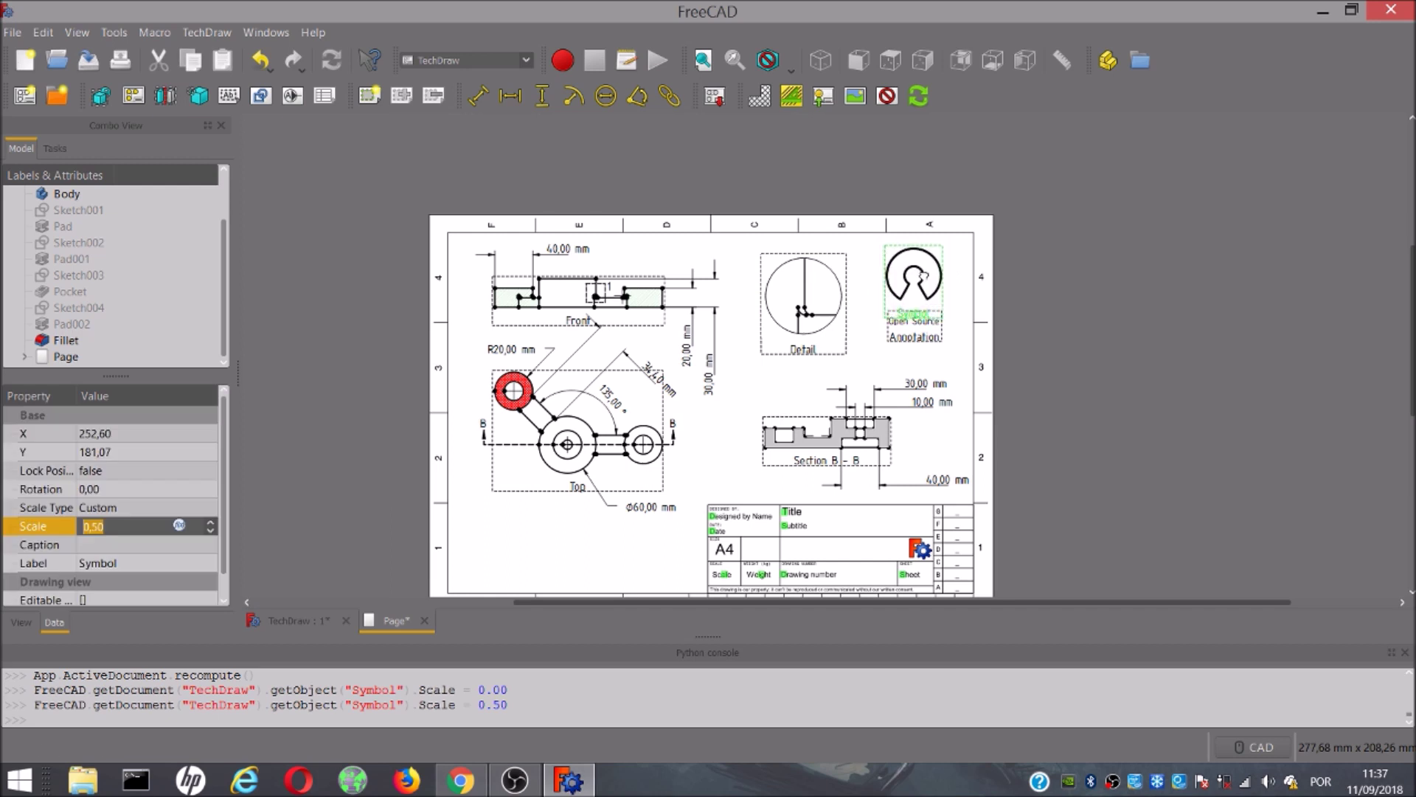
click(871, 372)
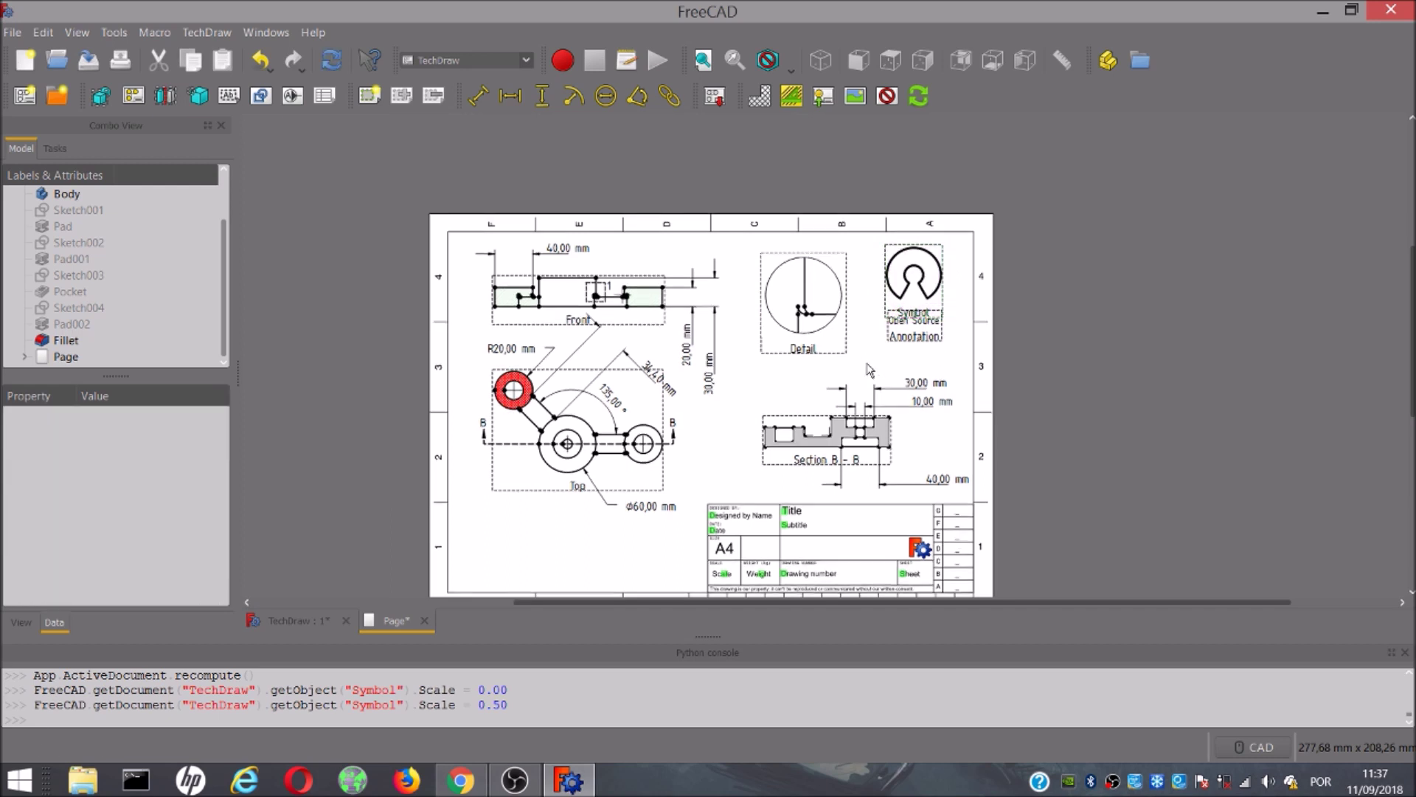
- Turn off the view frames and select the inner ring face at the centre of the Top view
click(860, 105)
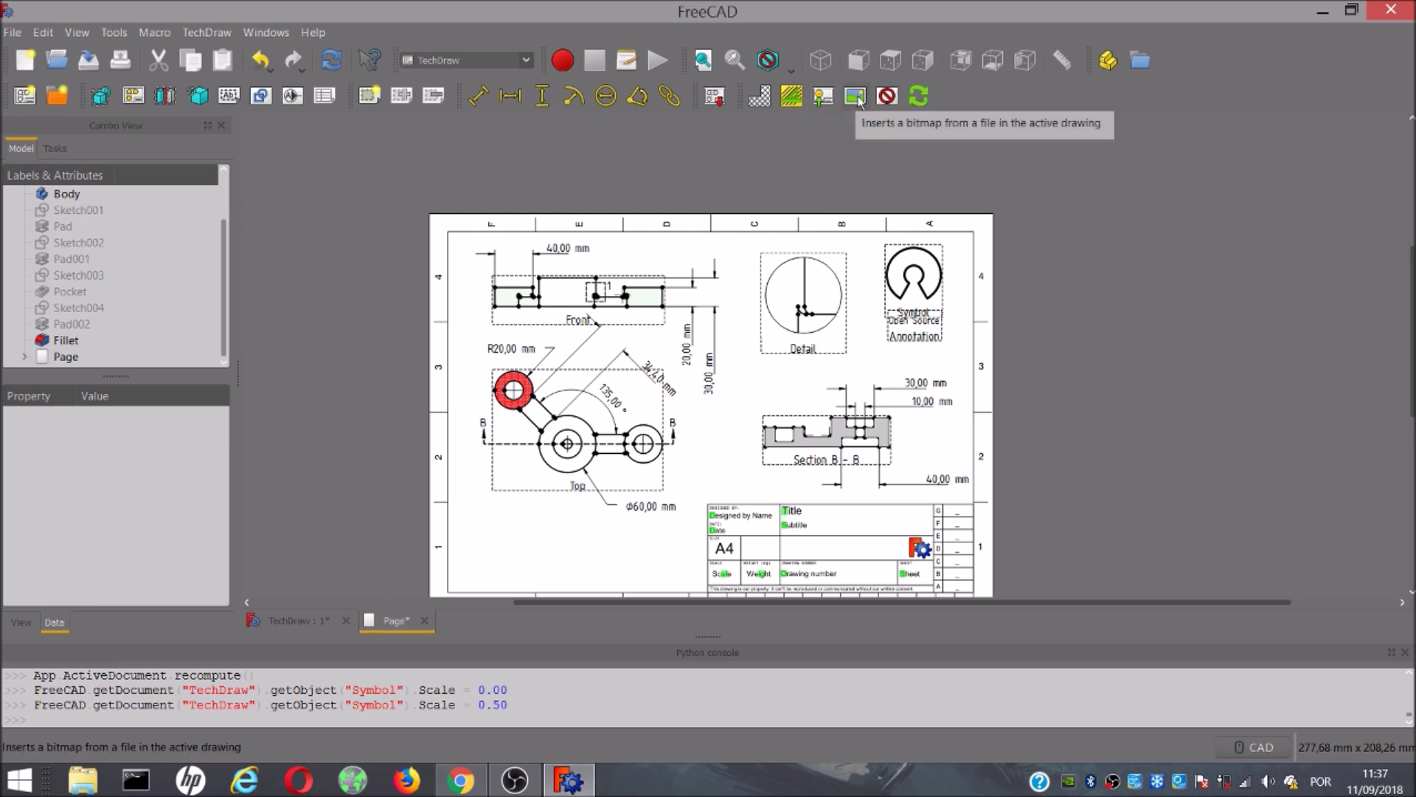
click(898, 99)
click(578, 439)
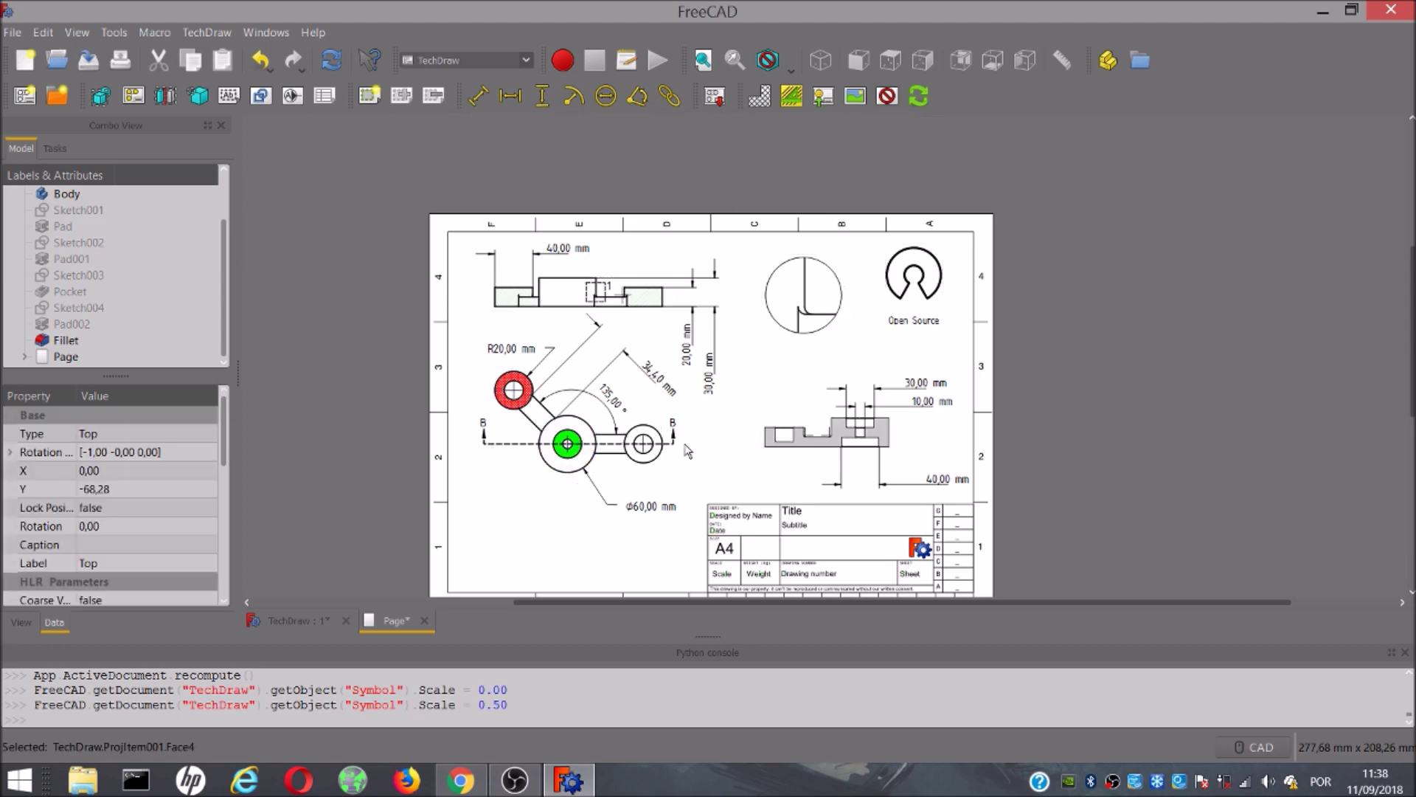
click(686, 450)
click(668, 318)
- Shift the Detail view slightly down and move the symbol to about X 254,6 and Y 177,6, with the view frames hidden
drag(801, 301, 802, 317)
click(649, 314)
click(572, 474)
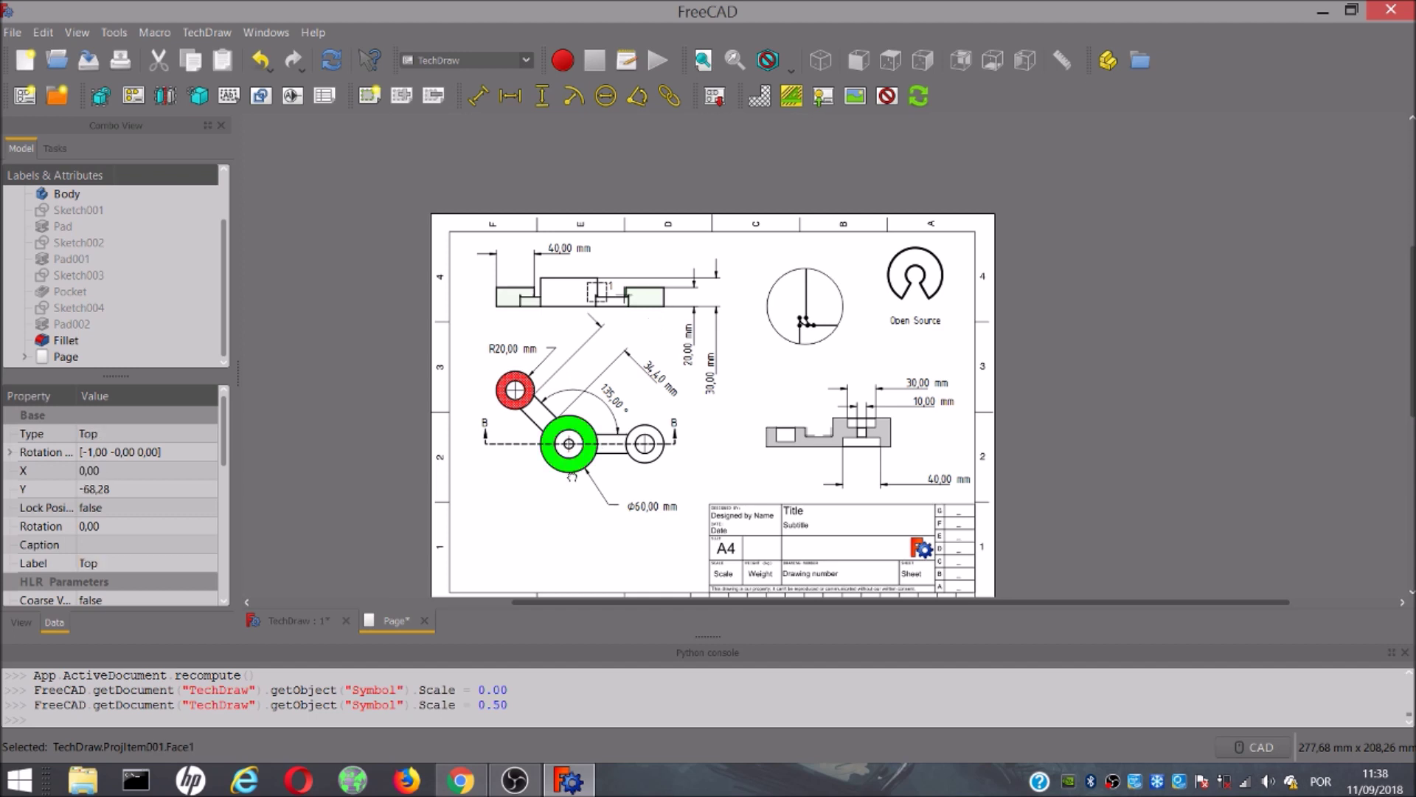
click(776, 442)
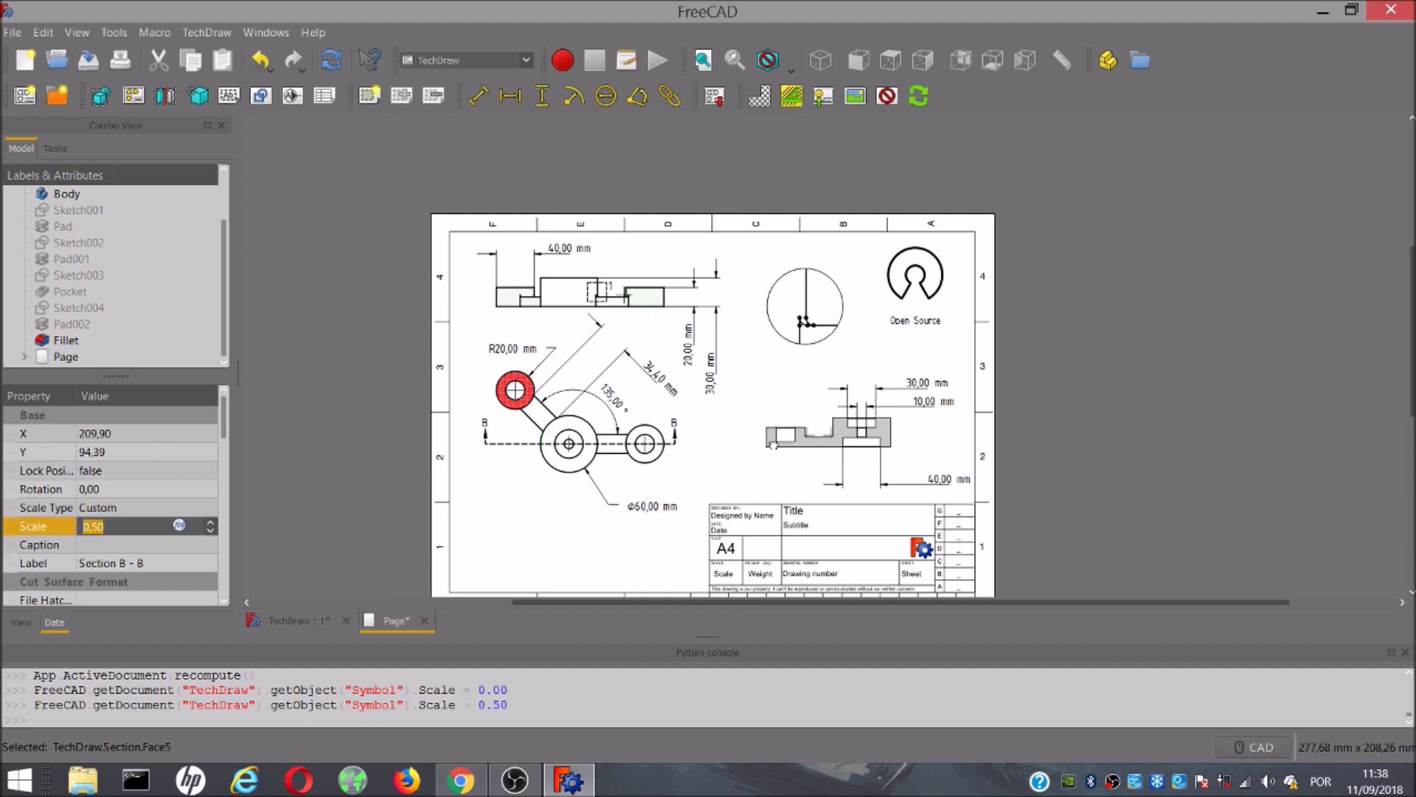
click(898, 279)
drag(900, 279, 897, 281)
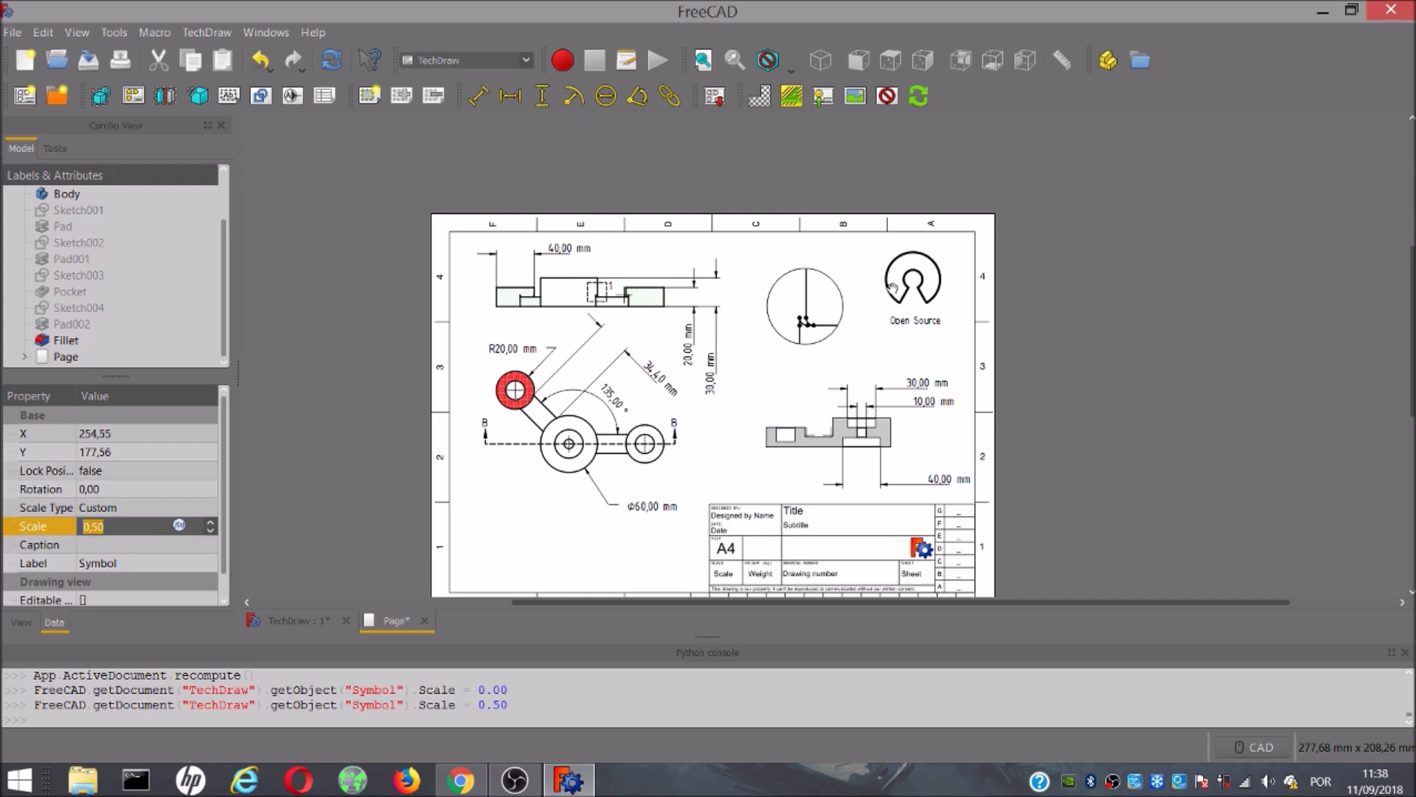
- Move the Top view and the Front view lower on the sheet, and redraw the page
click(640, 481)
drag(638, 478, 648, 540)
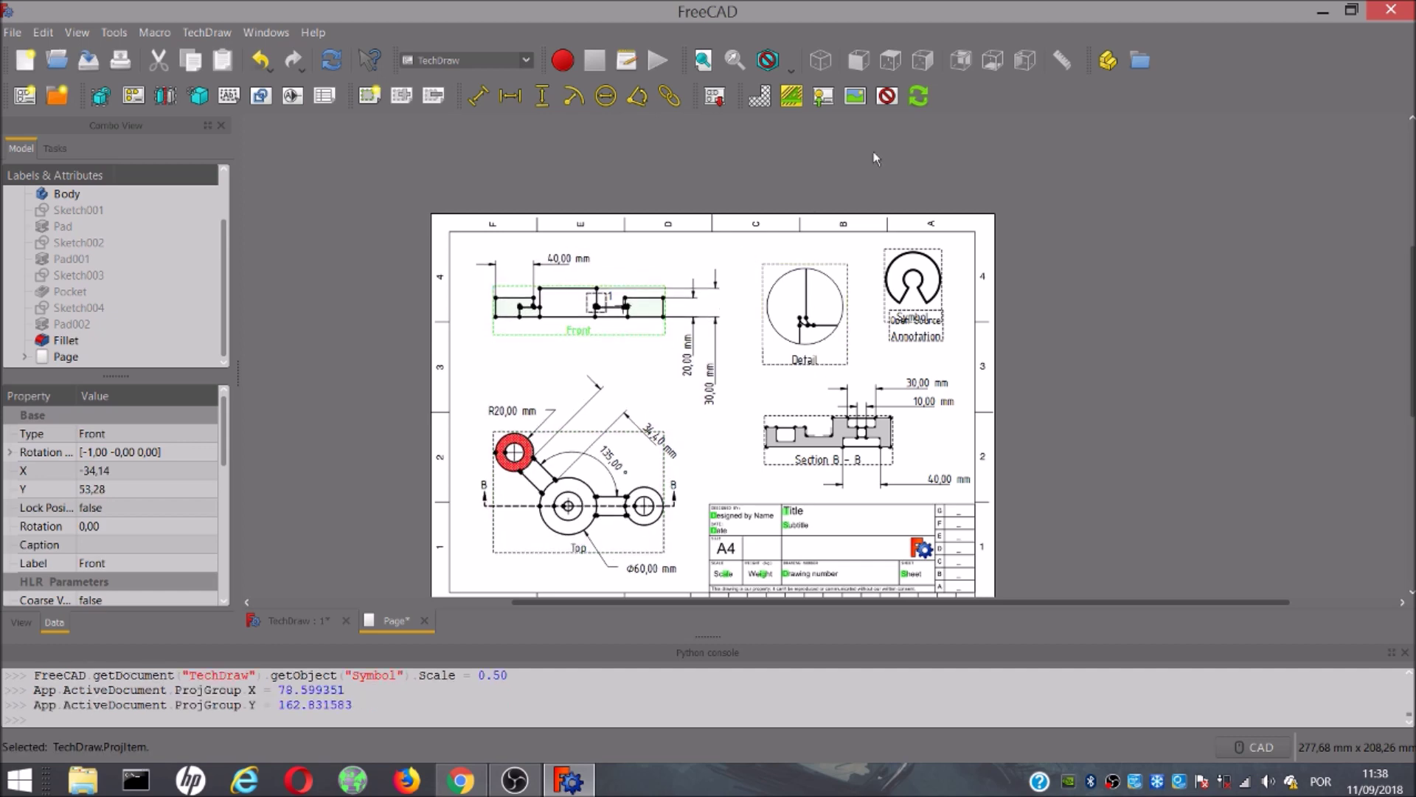
click(912, 183)
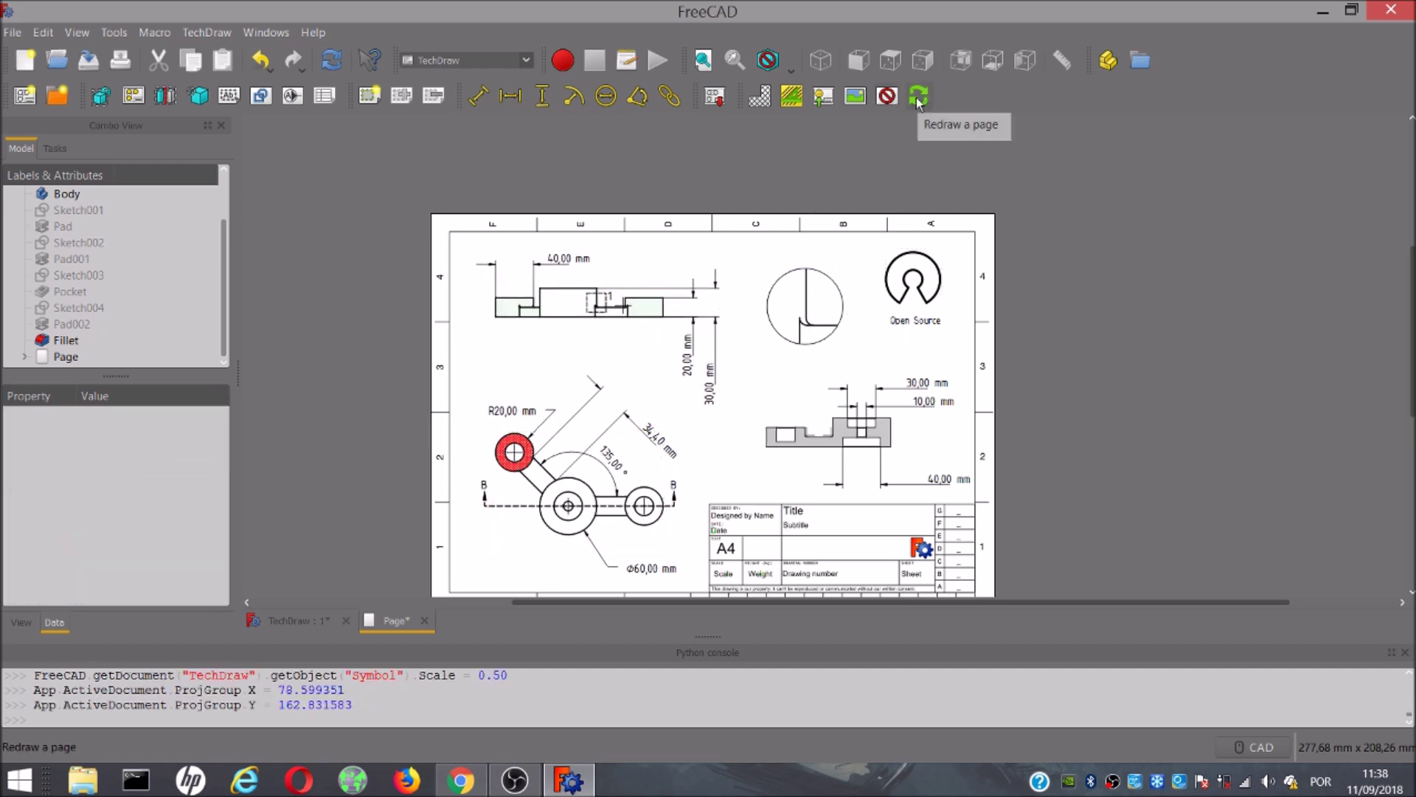
click(916, 97)
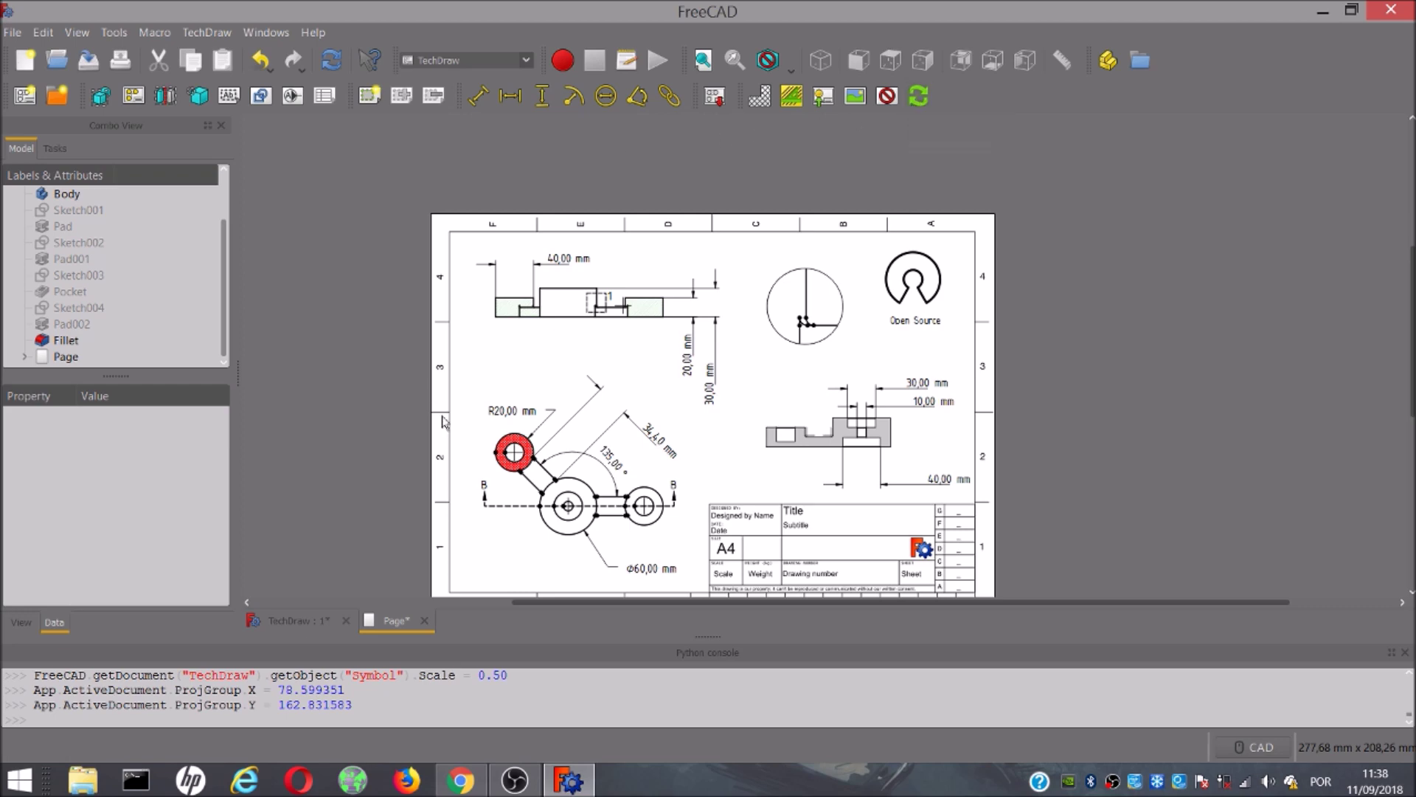
- Undo the last moves of the Front and Top views, and toggle the view frames, leaving them shown
scroll(810, 293, down, 2)
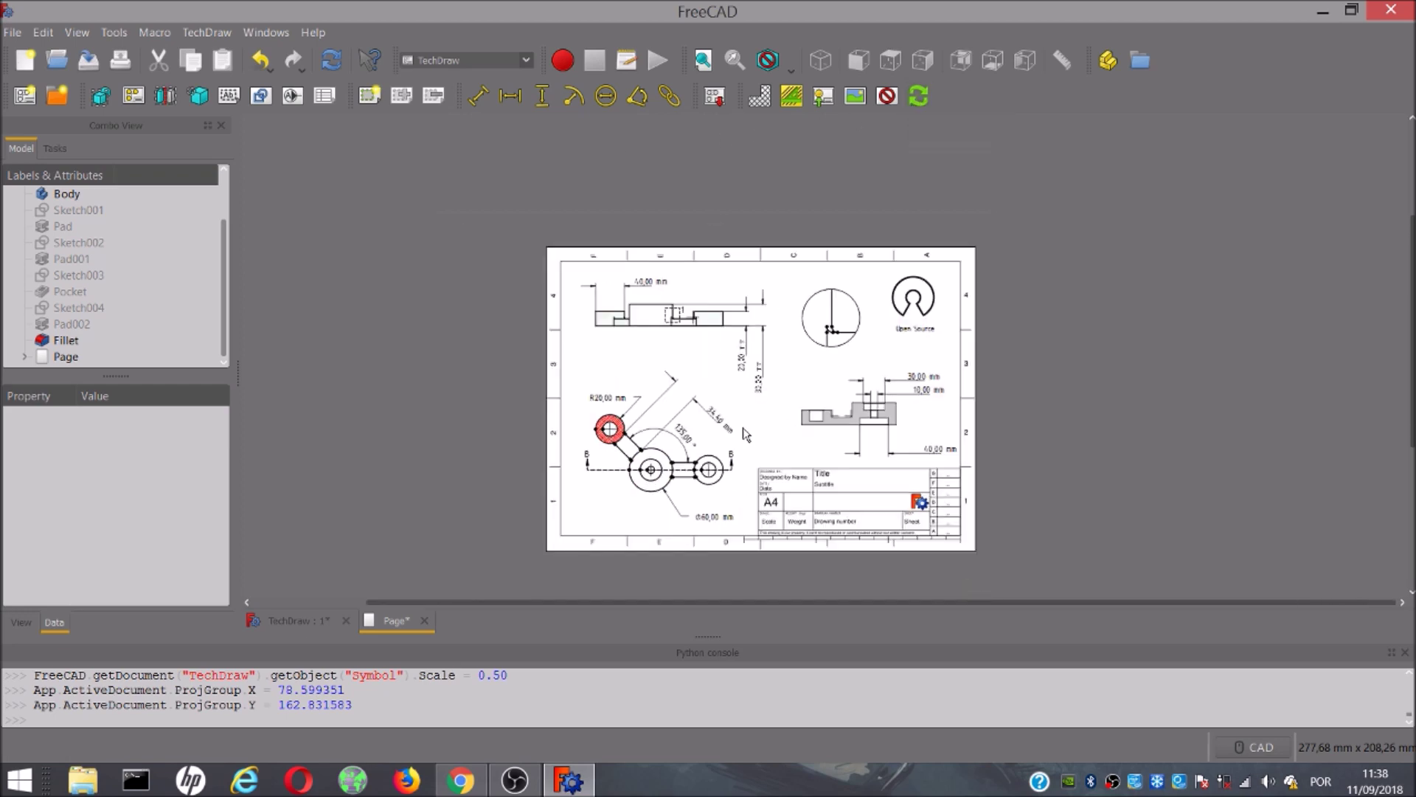
scroll(874, 397, up, 3)
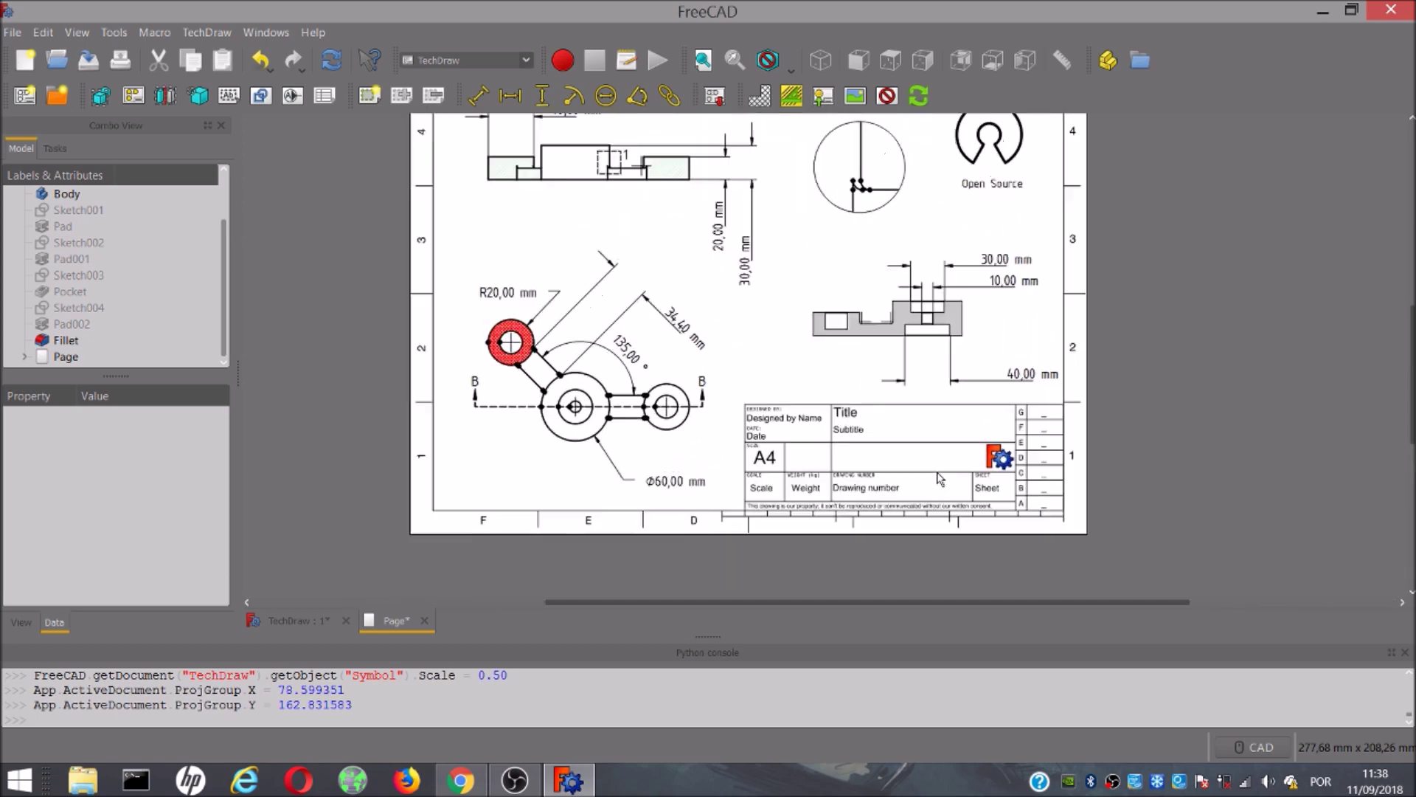
scroll(988, 527, down, 2)
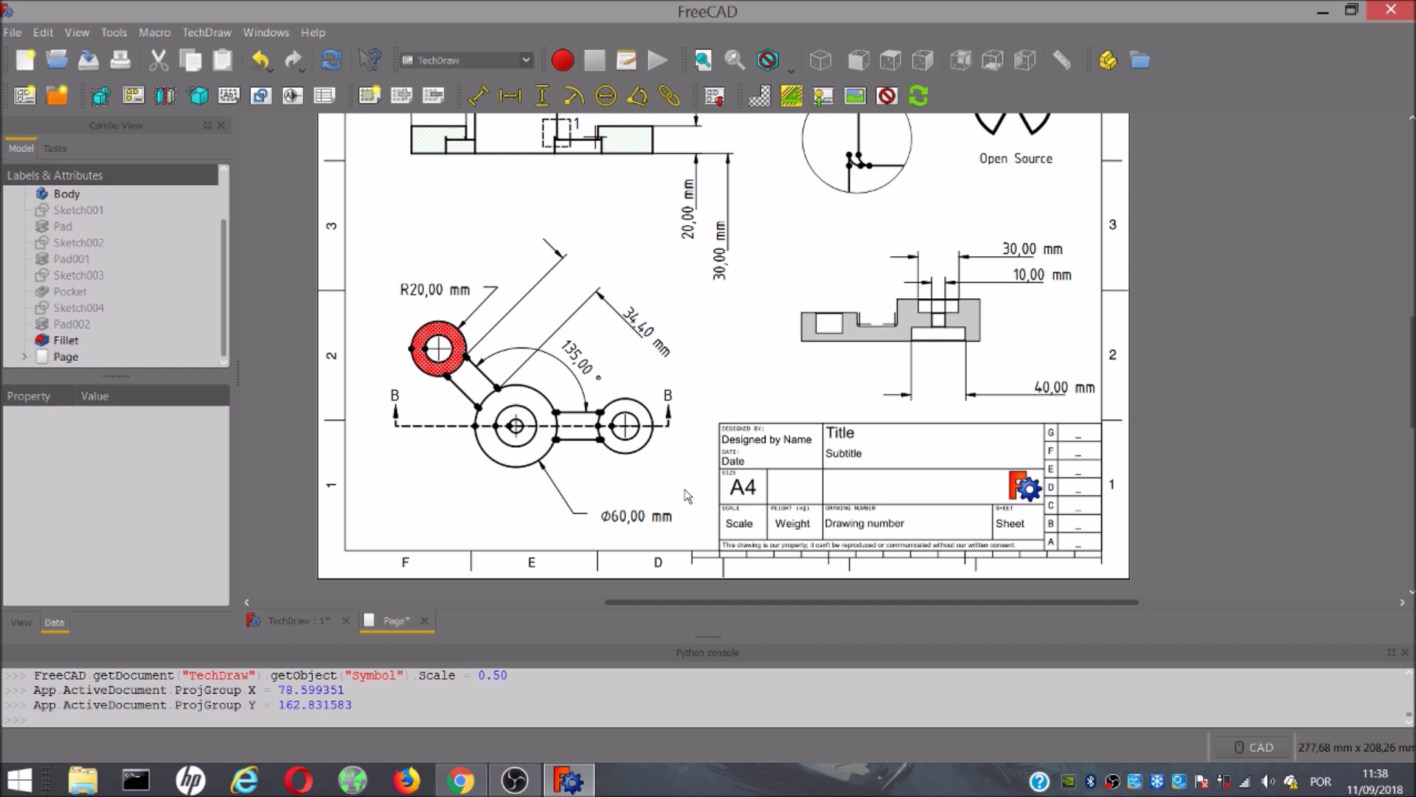
scroll(747, 452, down, 2)
click(888, 96)
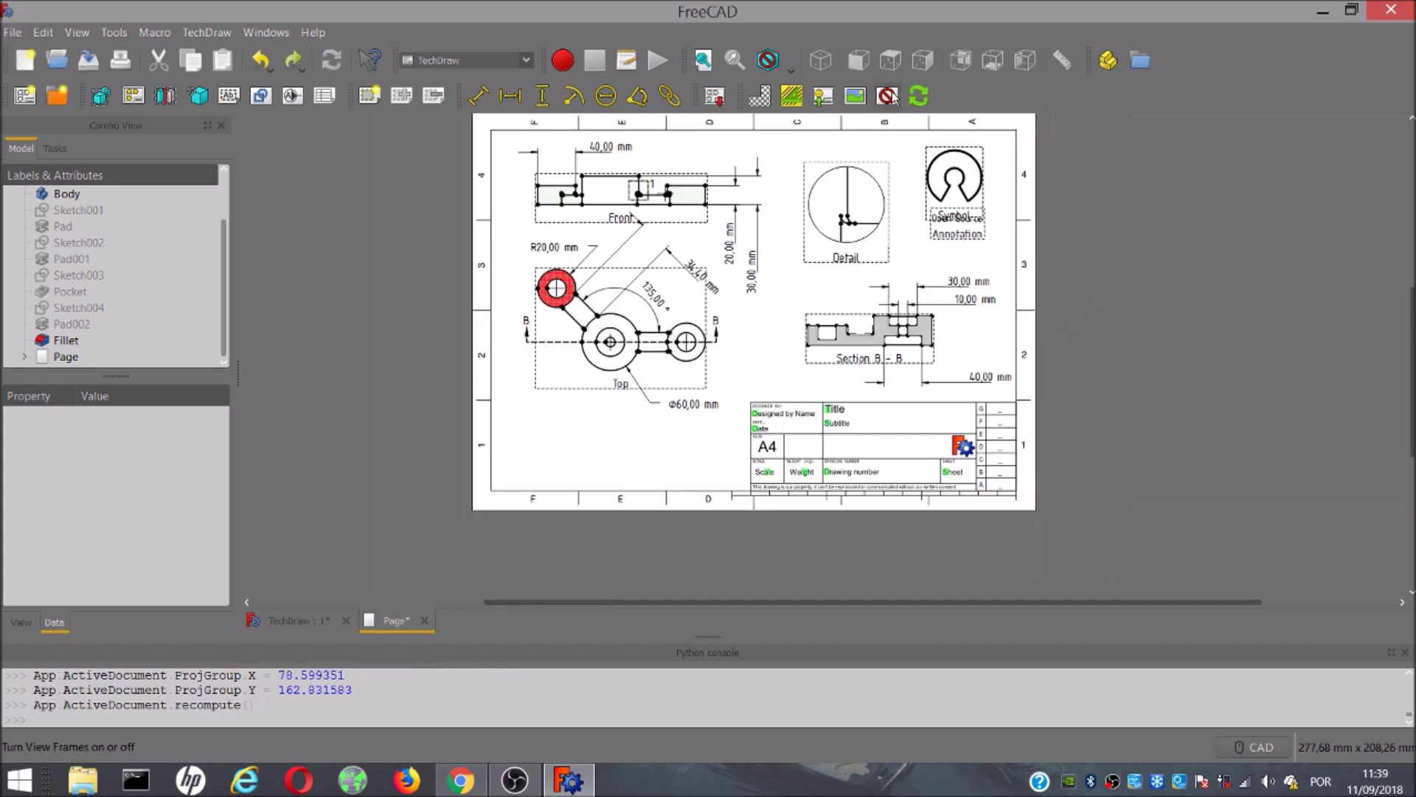
click(888, 96)
click(887, 95)
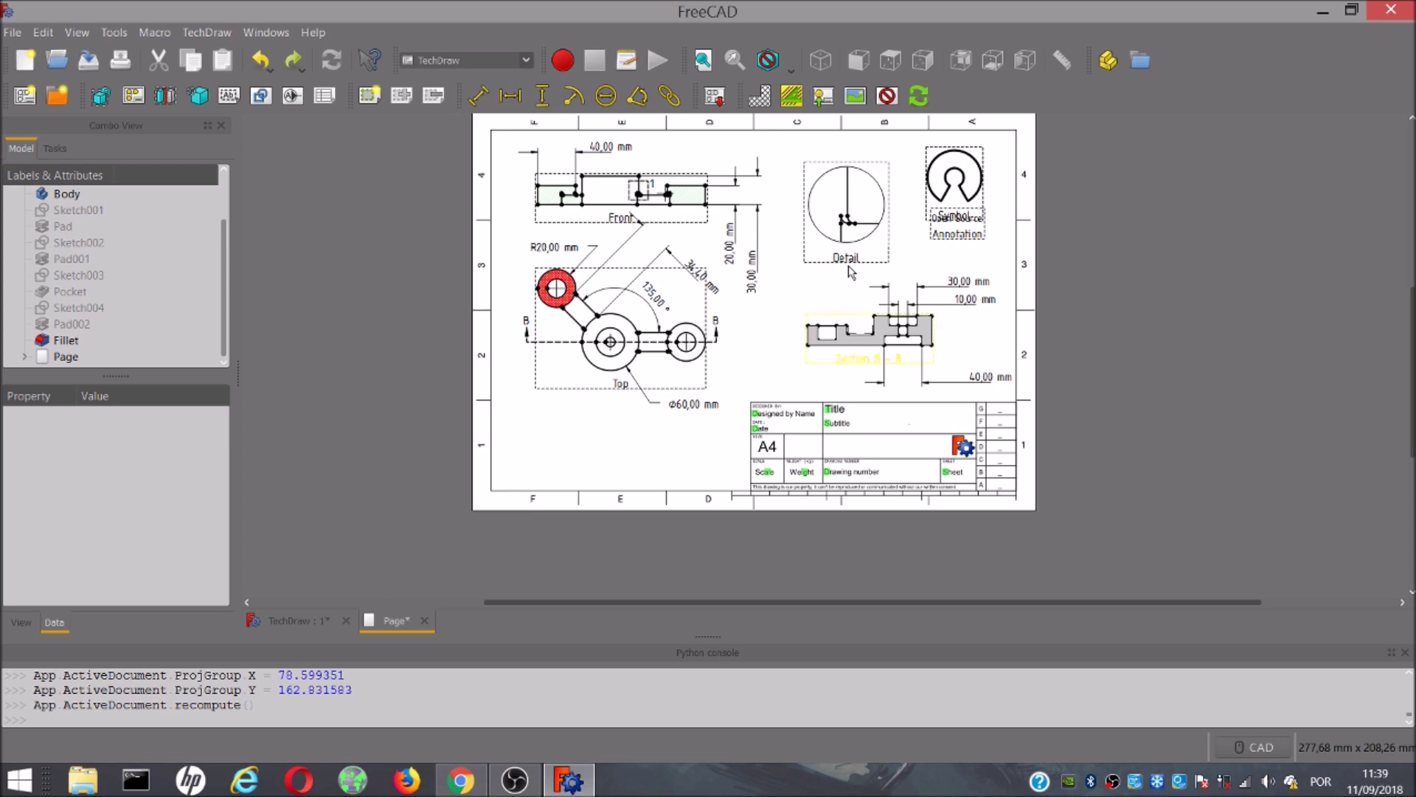
click(887, 96)
click(887, 96)
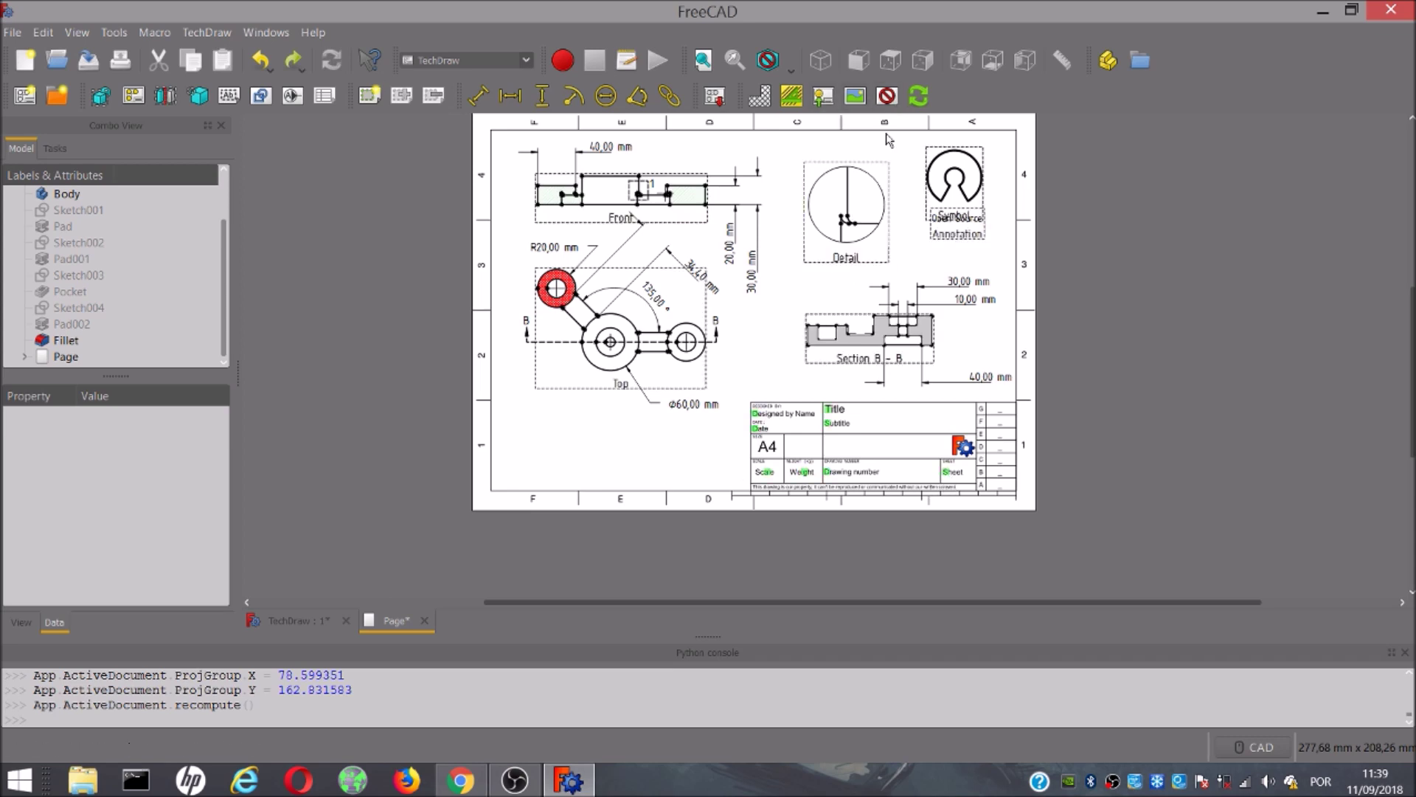
- Change the title block's Title field to Test
scroll(826, 446, up, 3)
click(828, 441)
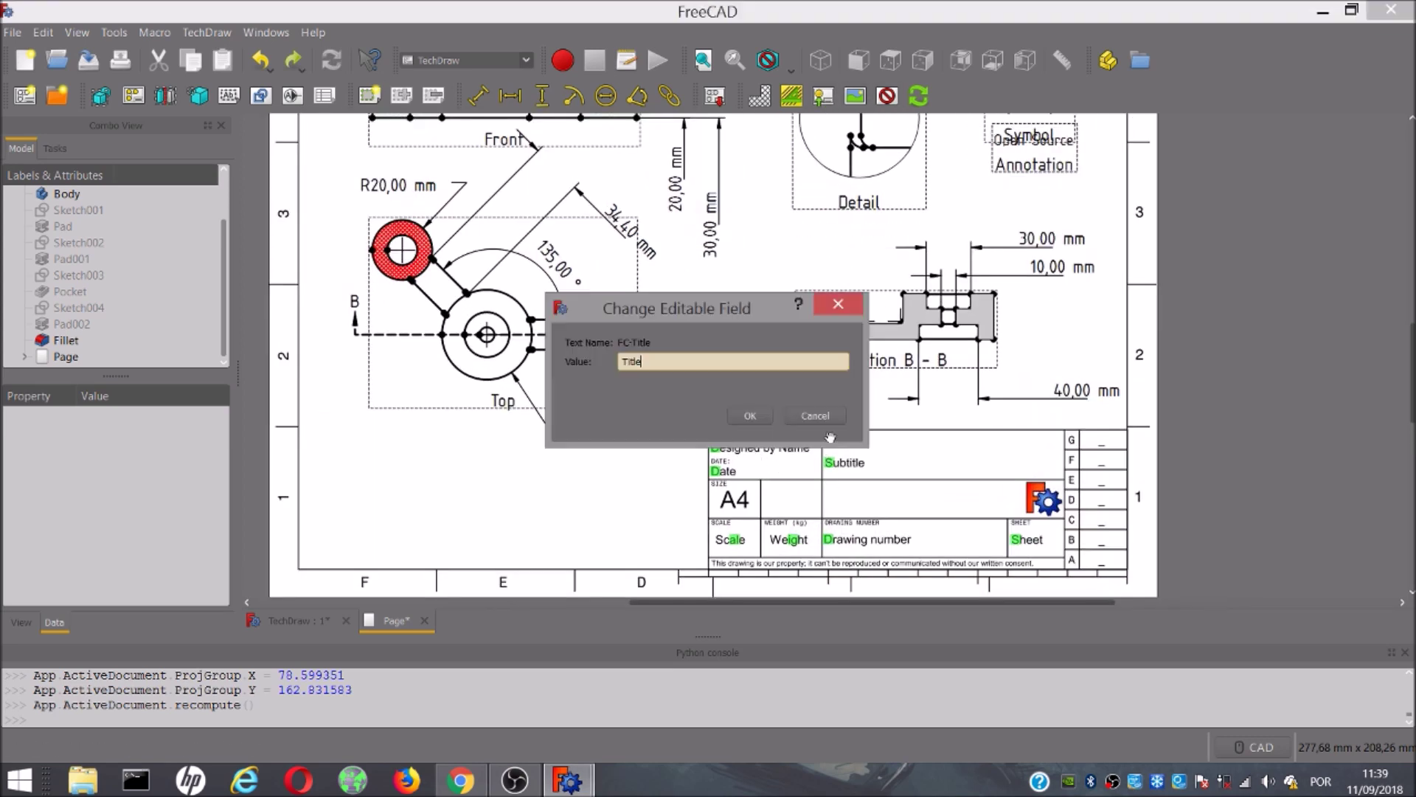
key(BackSpace)
key(BackSpace)
key(BackSpace)
key(BackSpace)
key(BackSpace)
text(Test)
click(753, 416)
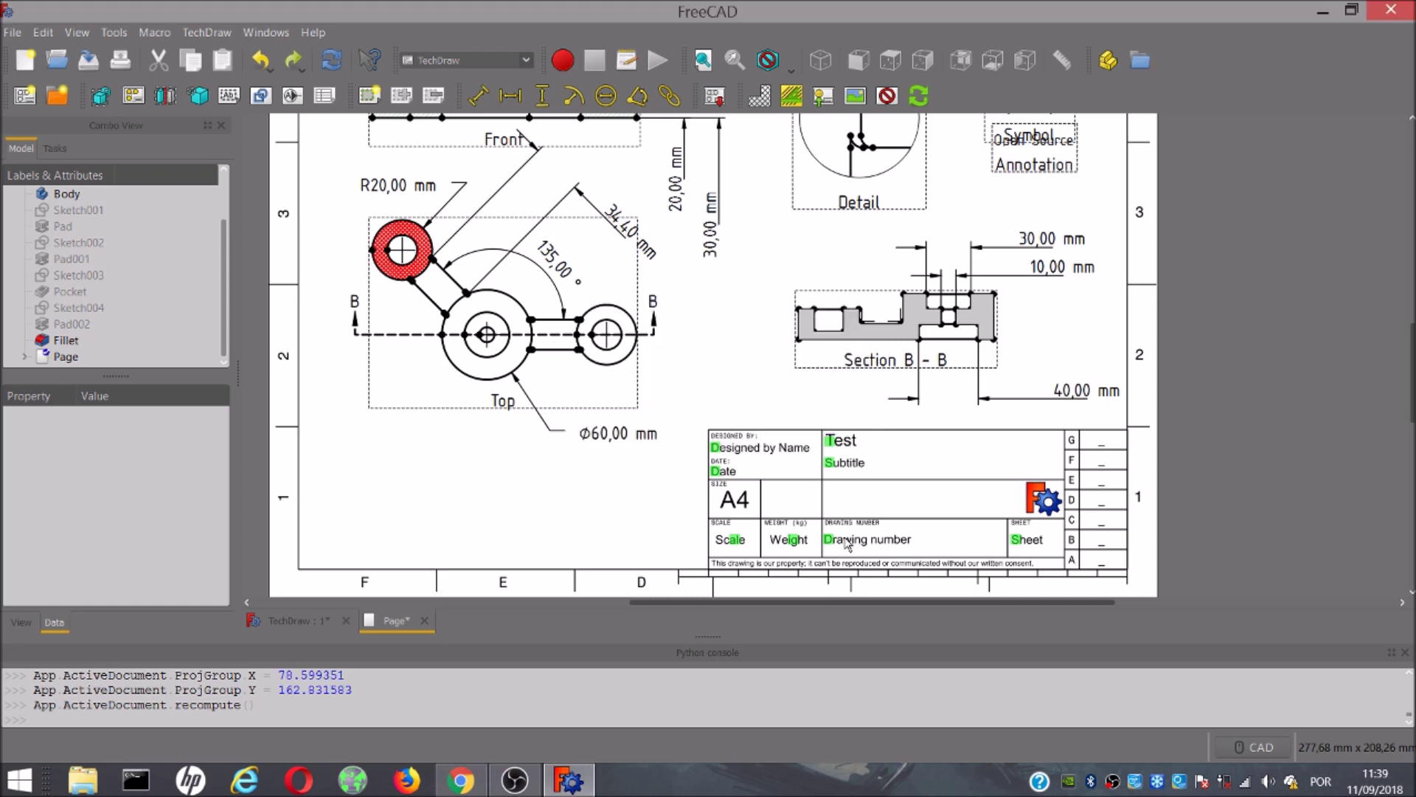
- Enter the designer's name in the title block's Designed by field
click(725, 452)
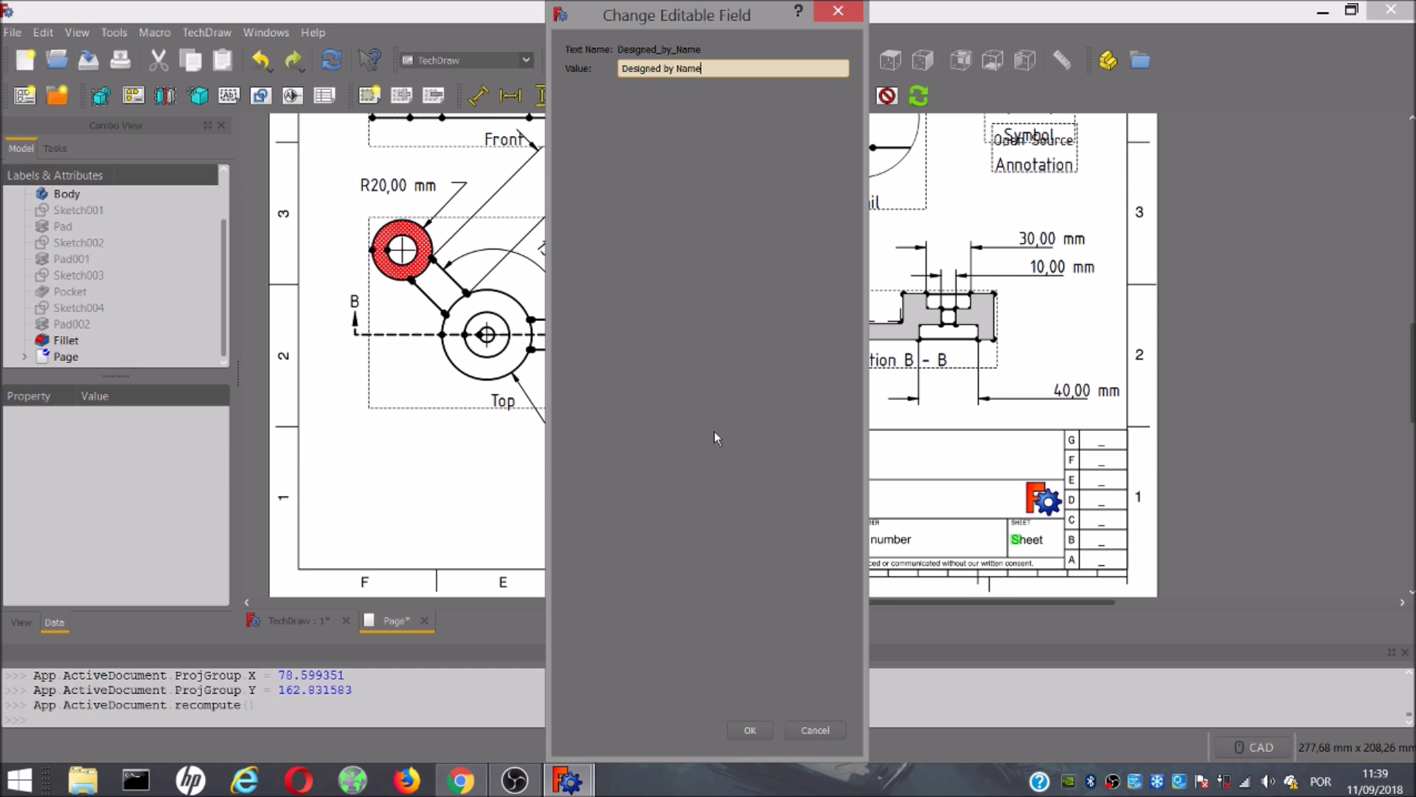
drag(705, 68, 599, 70)
text(MindScraper)
click(752, 730)
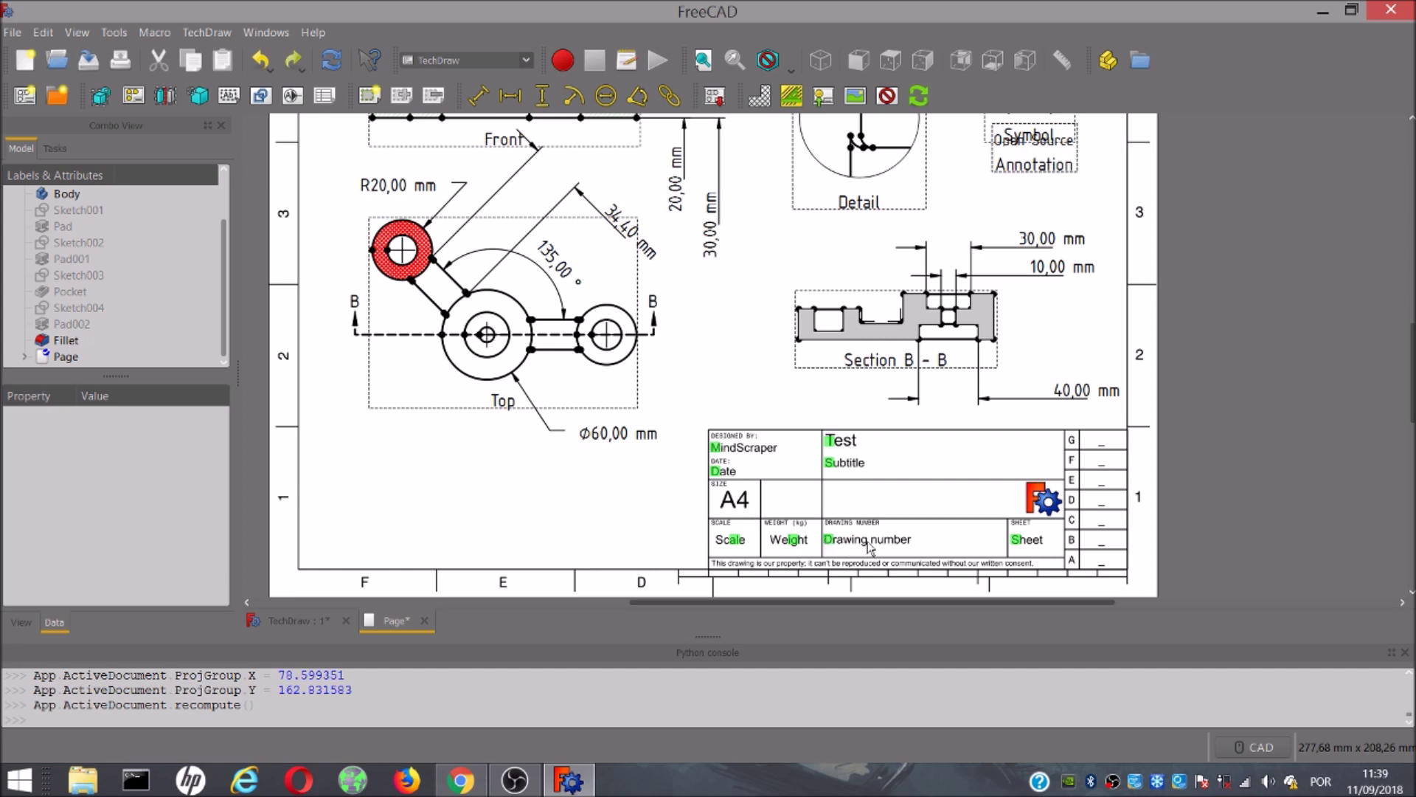
- Open the title block's Scale field for editing and select its text
click(731, 542)
drag(651, 360, 613, 369)
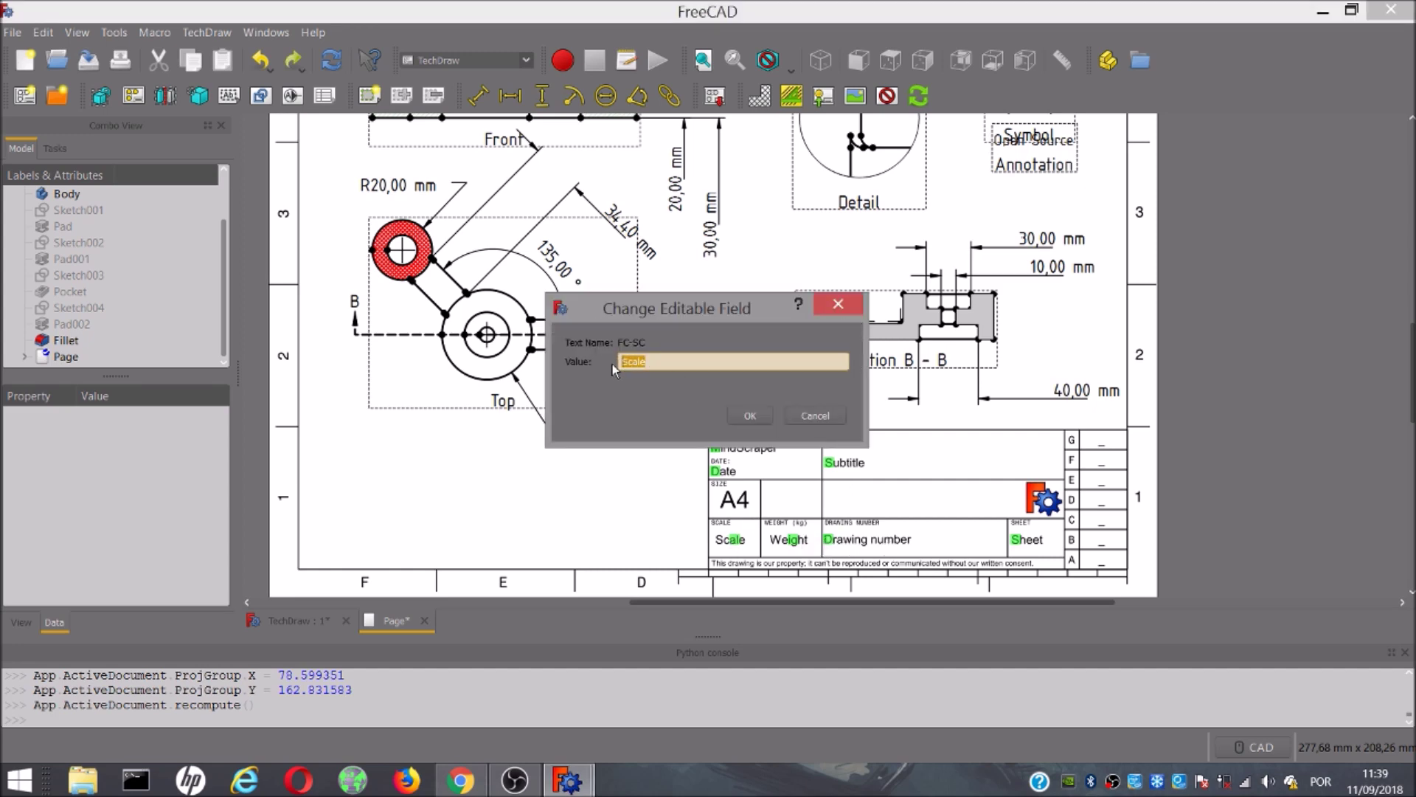